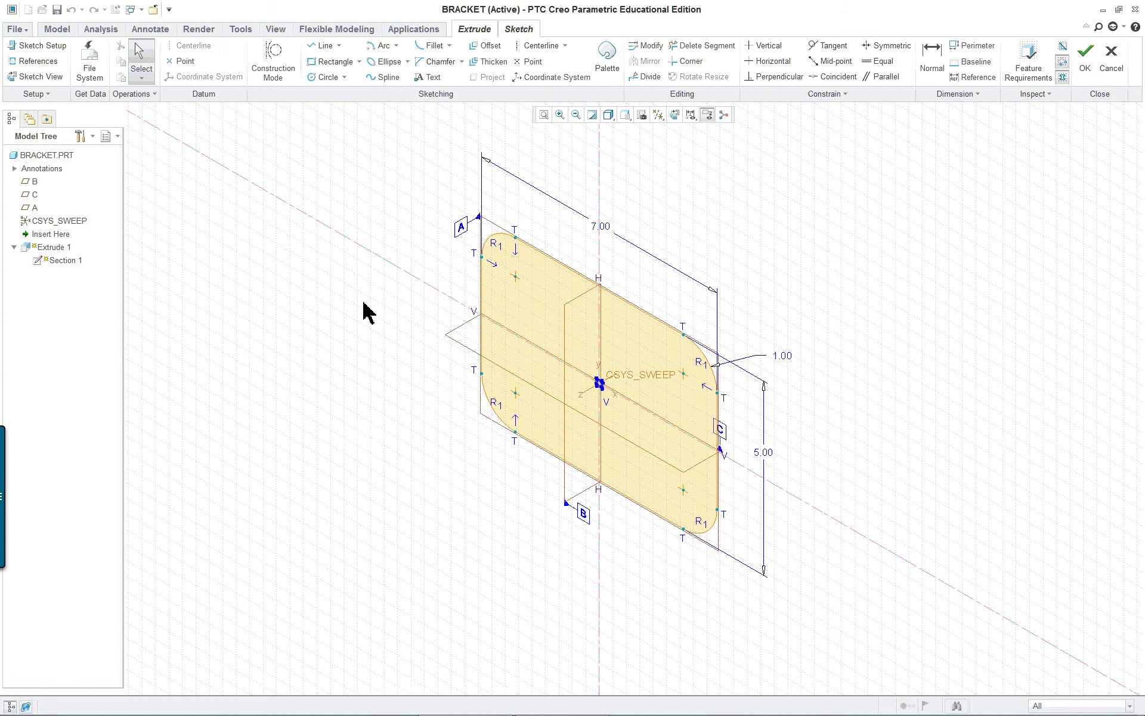
# Check the rounded-rectangle section face-on, accept the sketch, and complete the 1.00 deep Extrude 1.
pyautogui.click(675, 115)
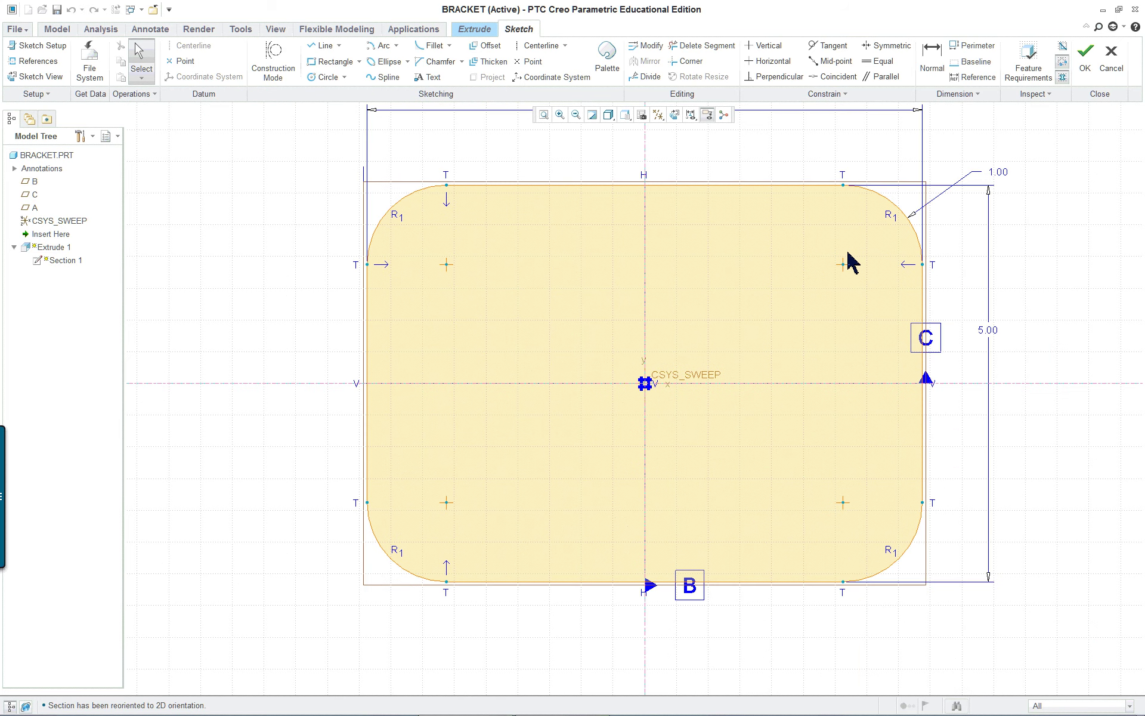
pyautogui.scroll(2, 847, 253)
pyautogui.scroll(-1, 940, 130)
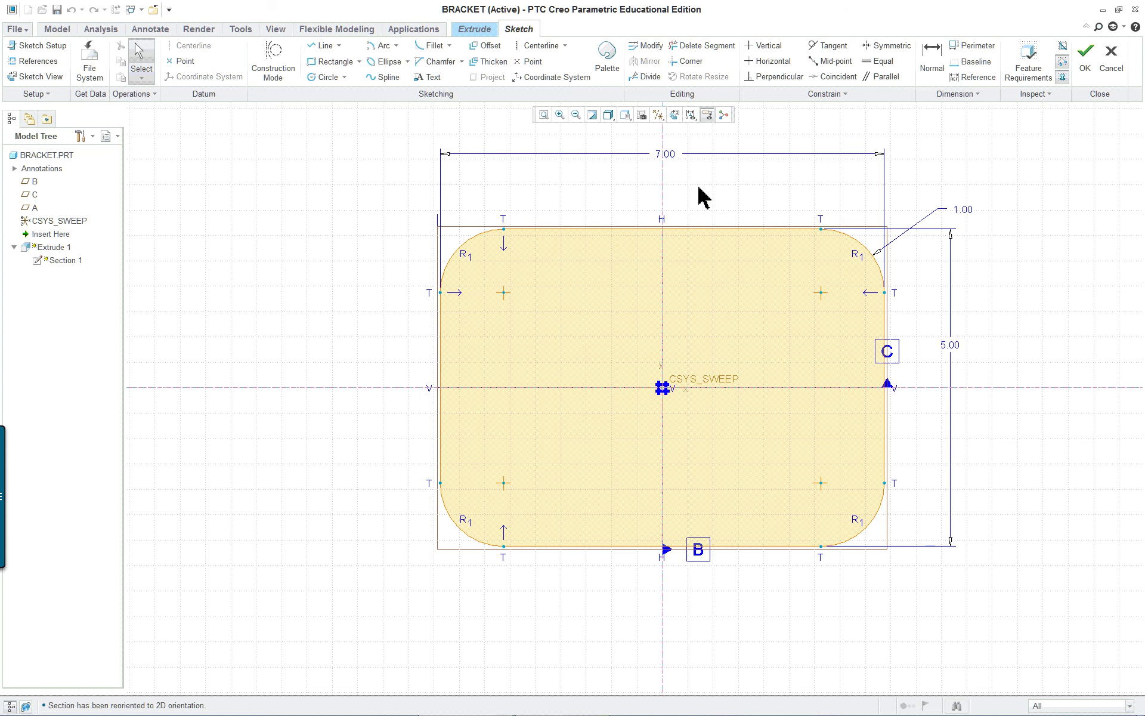
pyautogui.moveTo(947, 358); pyautogui.dragTo(913, 377, button='middle')
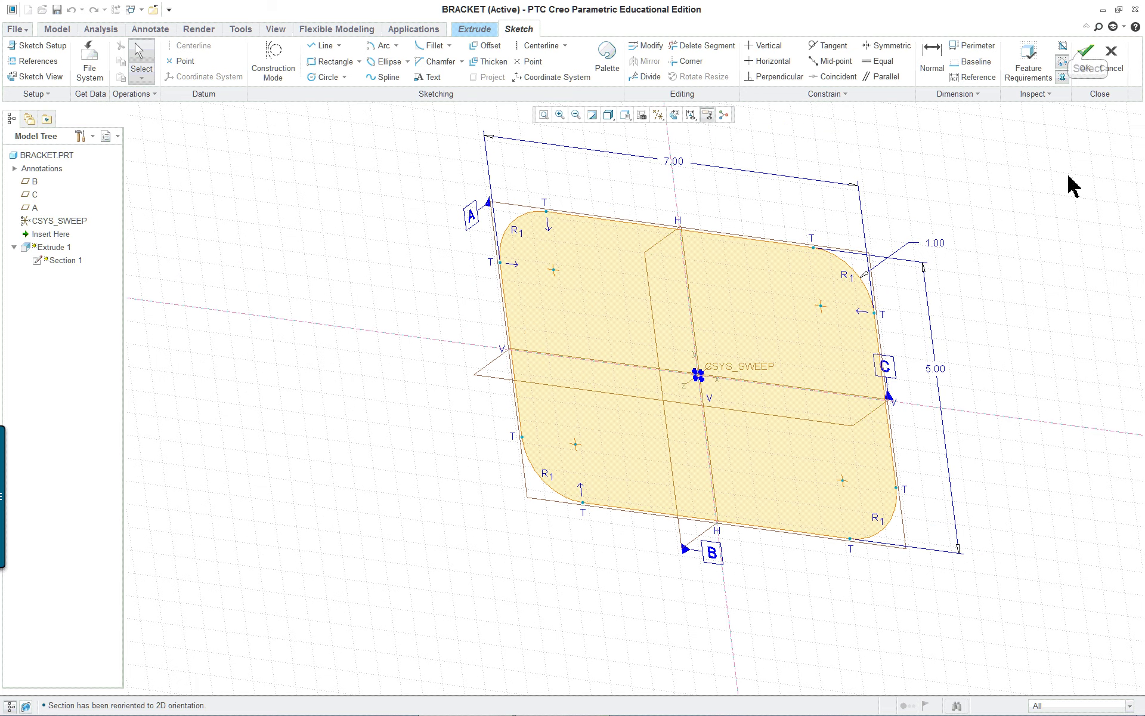
pyautogui.click(1088, 52)
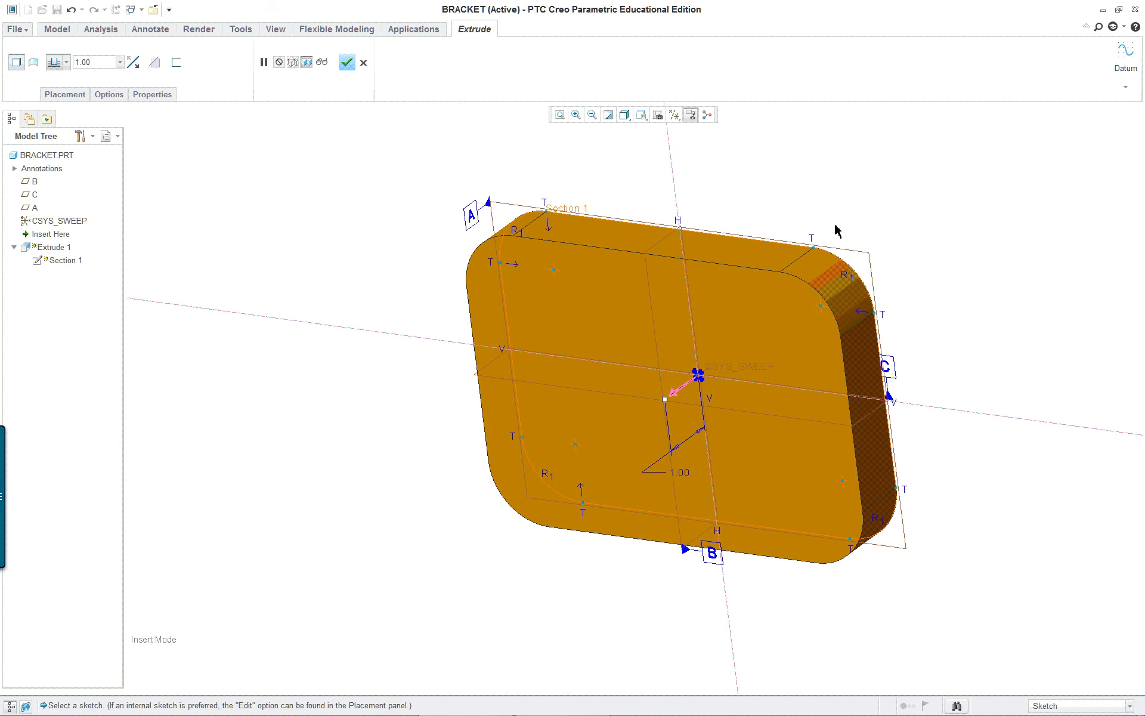
pyautogui.middleClick(352, 221)
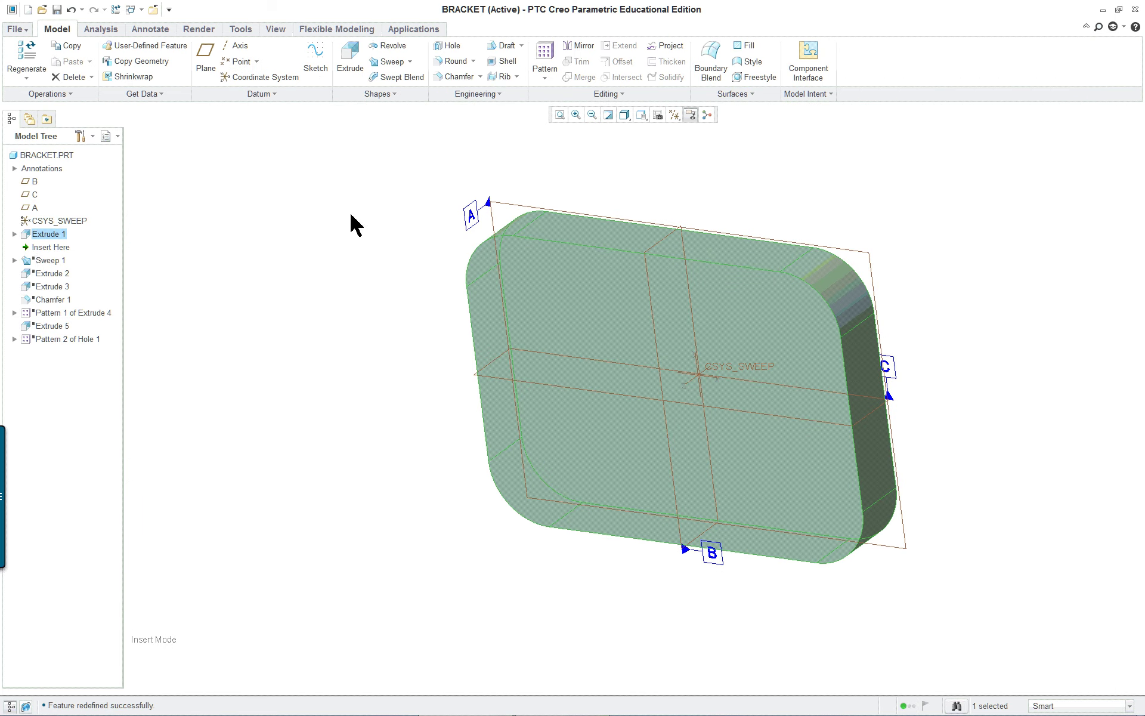
# Move the model tree's insertion point to just after Sweep 1 so the swept arm is resumed.
pyautogui.doubleClick(47, 247)
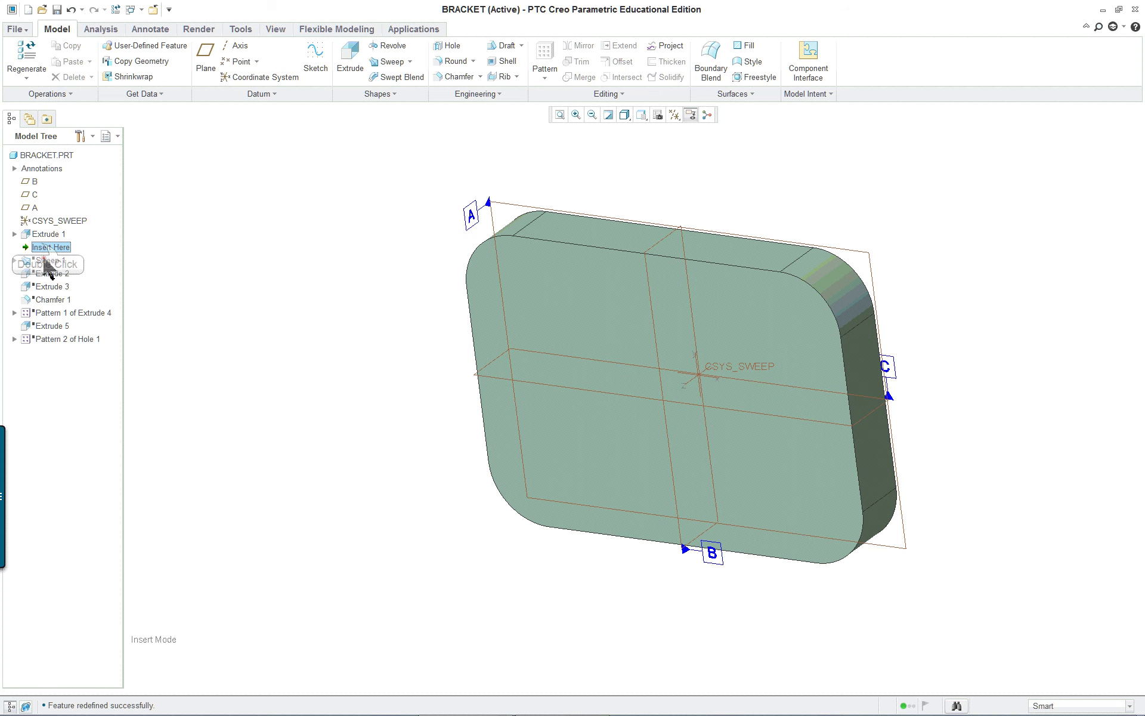
pyautogui.click(53, 250)
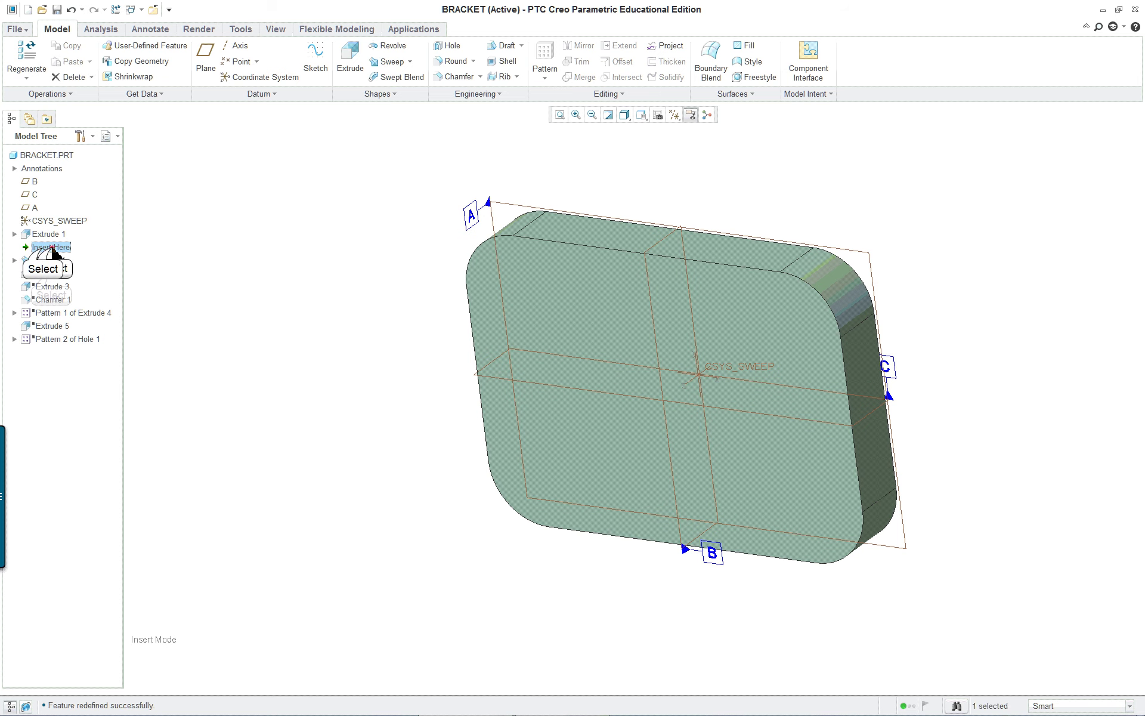
pyautogui.moveTo(52, 250); pyautogui.dragTo(50, 266)
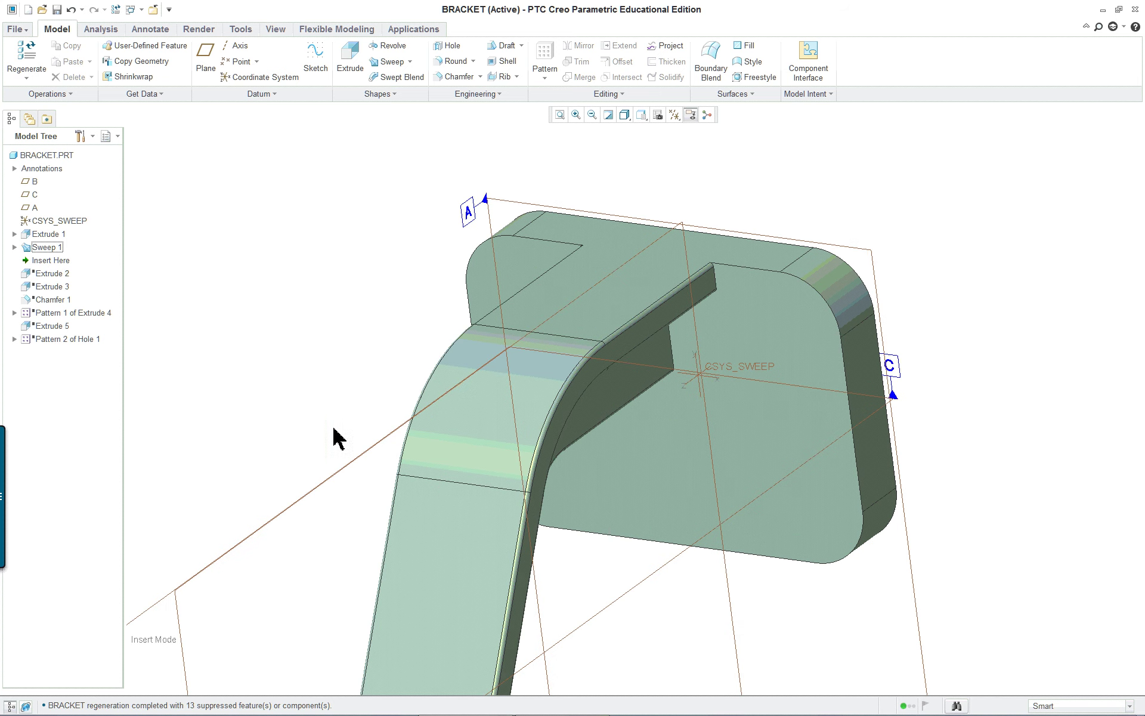
# Examine the swept arm's curved path and the T-shaped cross section at its free end.
pyautogui.hotkey('ctrl', 'd')
pyautogui.moveTo(378, 485); pyautogui.dragTo(343, 507, button='middle')
pyautogui.scroll(-2, 401, 526)
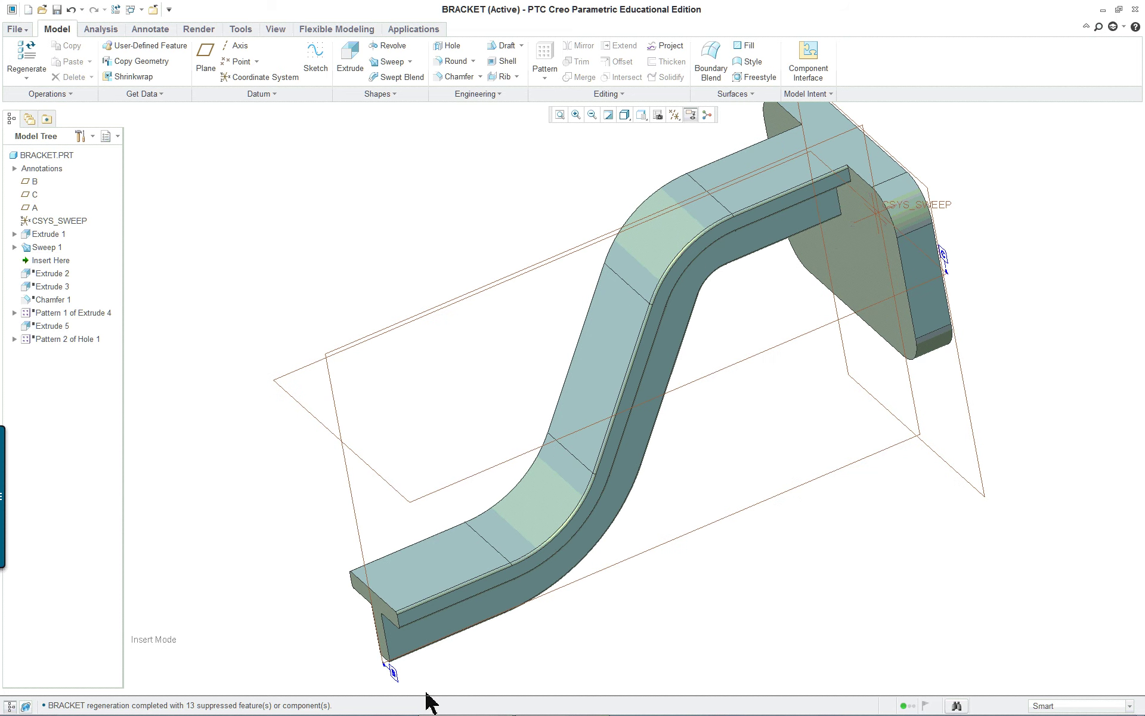
pyautogui.scroll(-5, 439, 674)
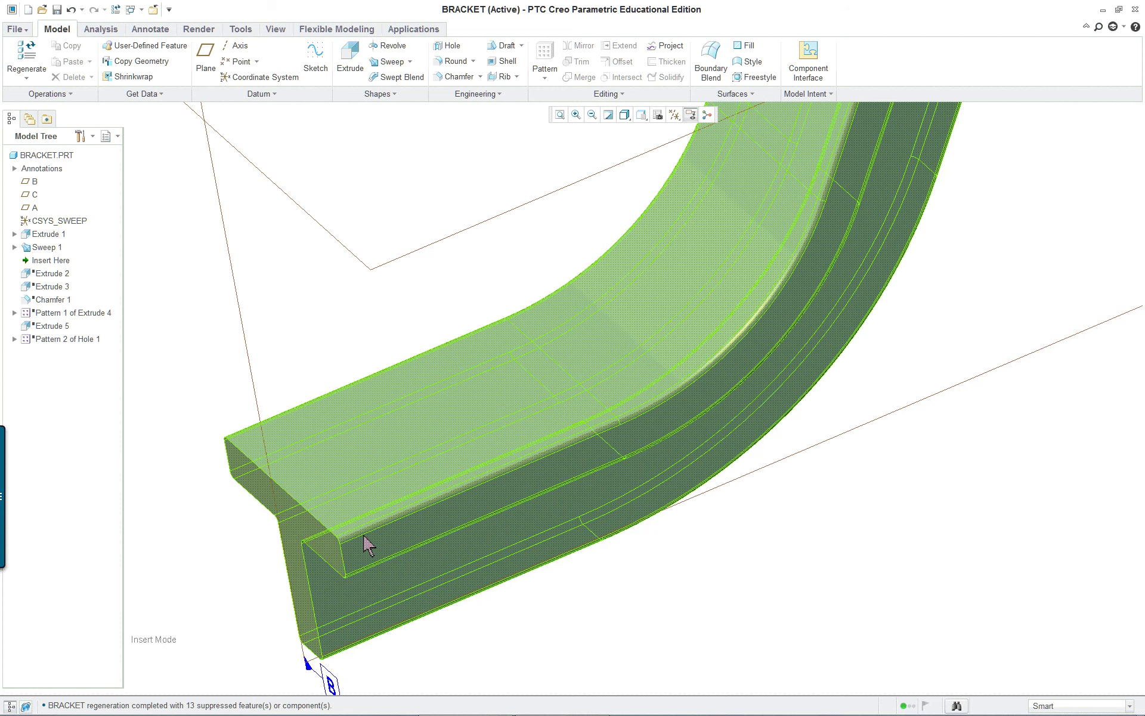
pyautogui.moveTo(302, 530); pyautogui.dragTo(345, 495, button='middle')
pyautogui.scroll(-4, 322, 585)
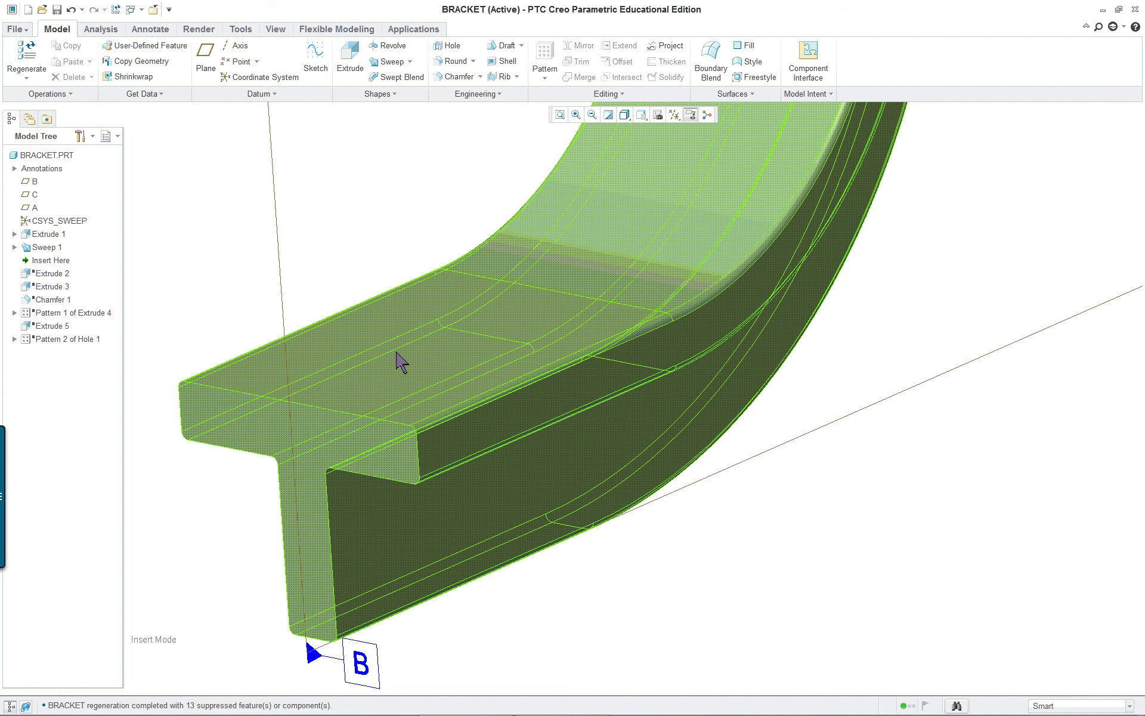
pyautogui.scroll(5, 606, 616)
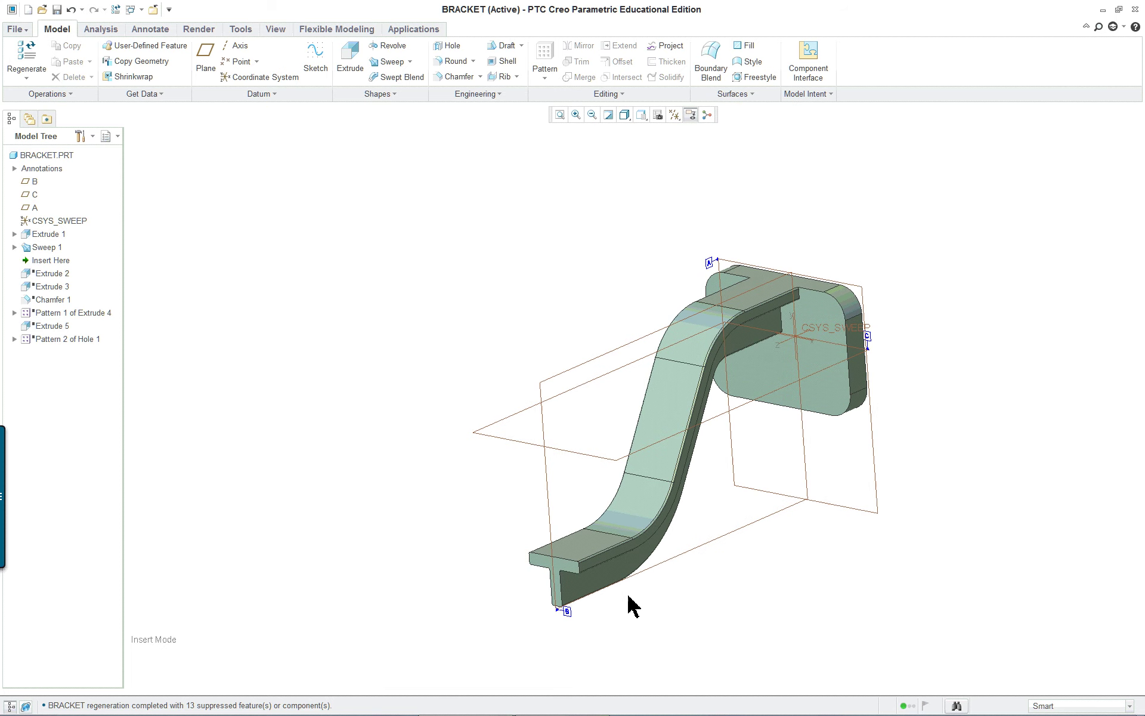
pyautogui.scroll(-1, 776, 576)
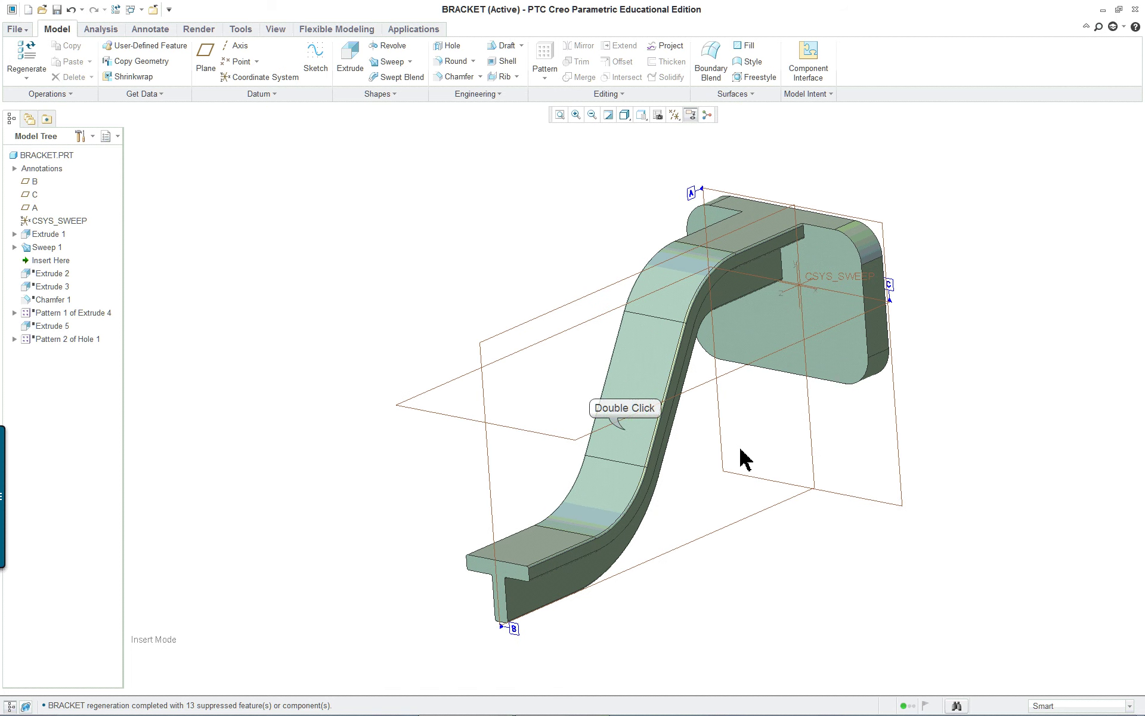
# Show the dimensions of Sweep 1 and examine its trajectory and section values.
pyautogui.doubleClick(626, 433)
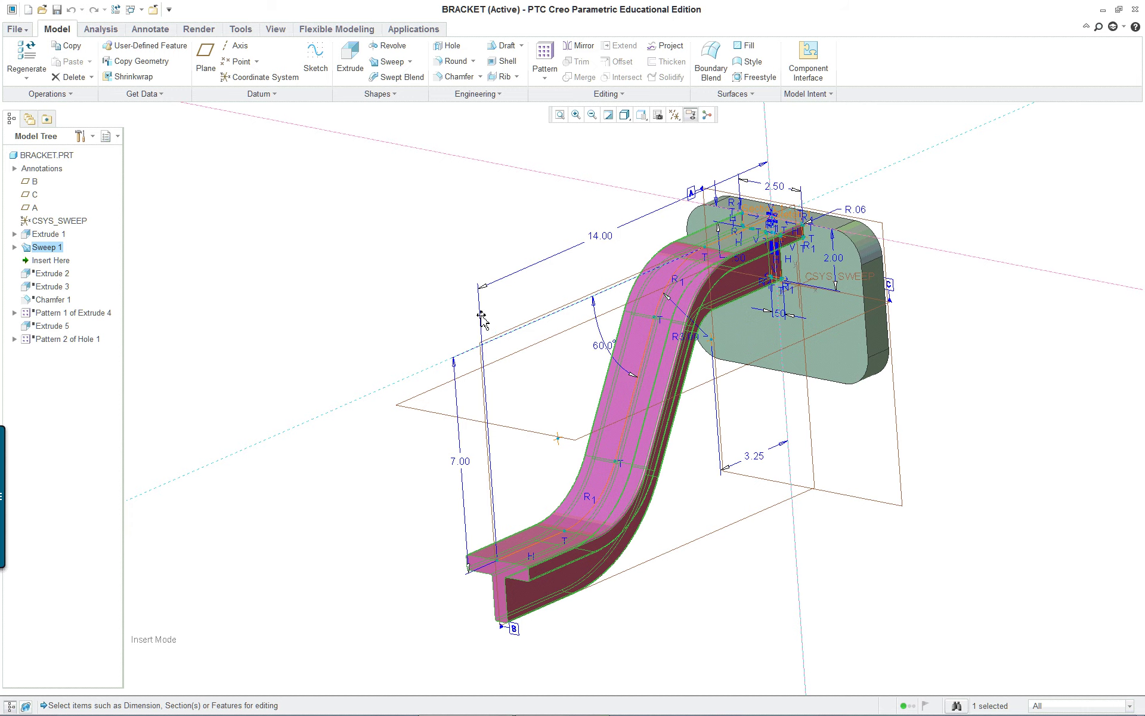
pyautogui.moveTo(746, 385); pyautogui.dragTo(721, 371, button='middle')
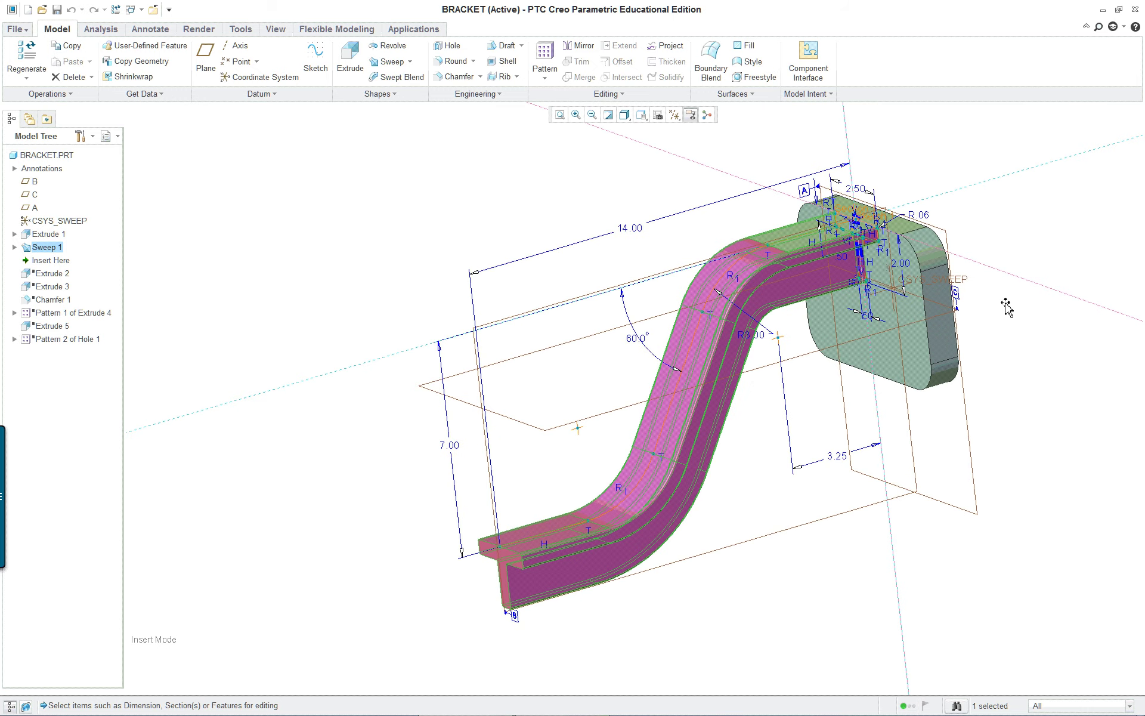
pyautogui.scroll(-1, 1019, 252)
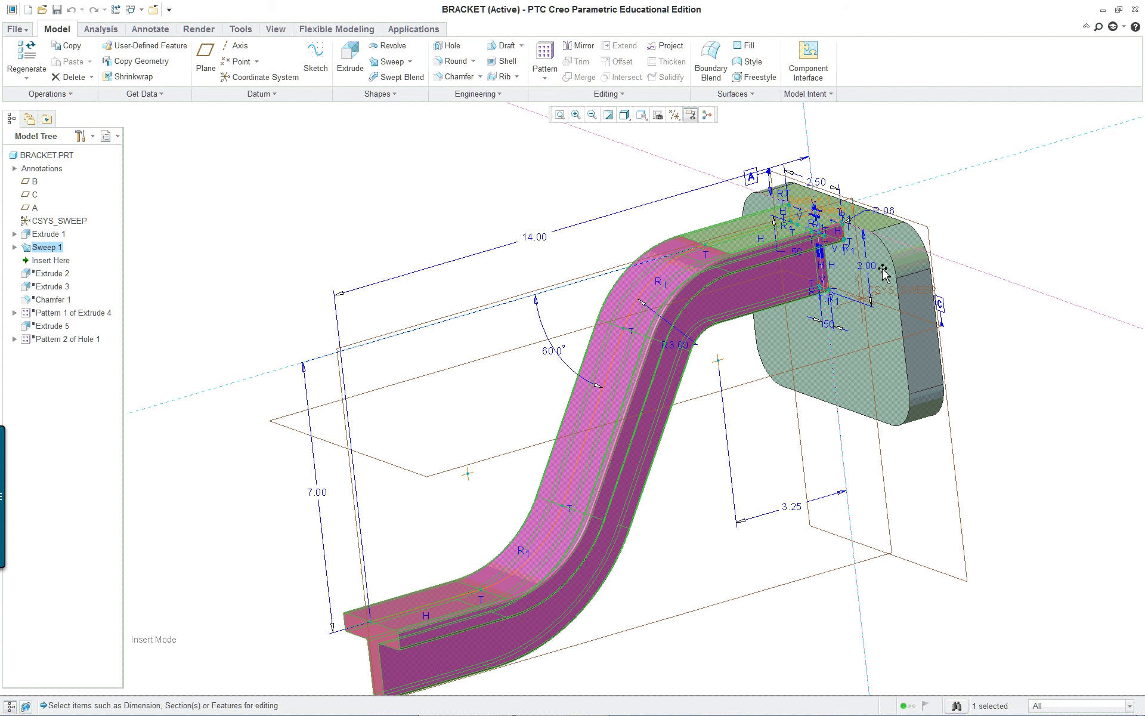
pyautogui.doubleClick(367, 181)
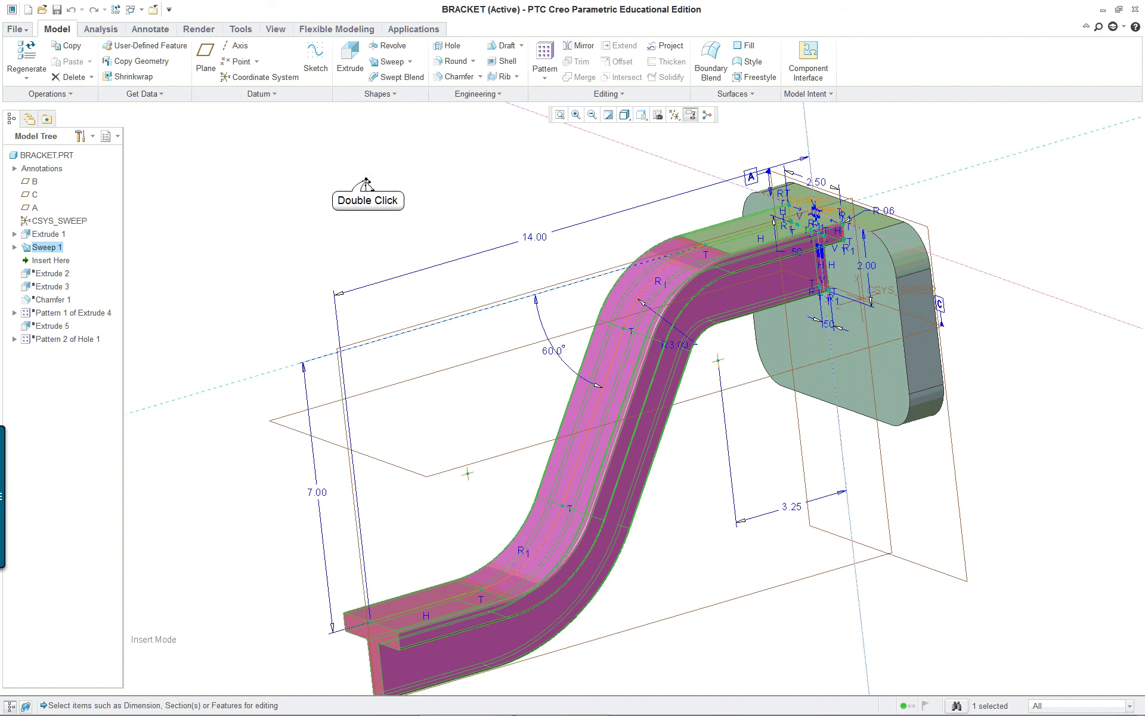
# Move the insertion point back to between Extrude 1 and Sweep 1.
pyautogui.doubleClick(40, 262)
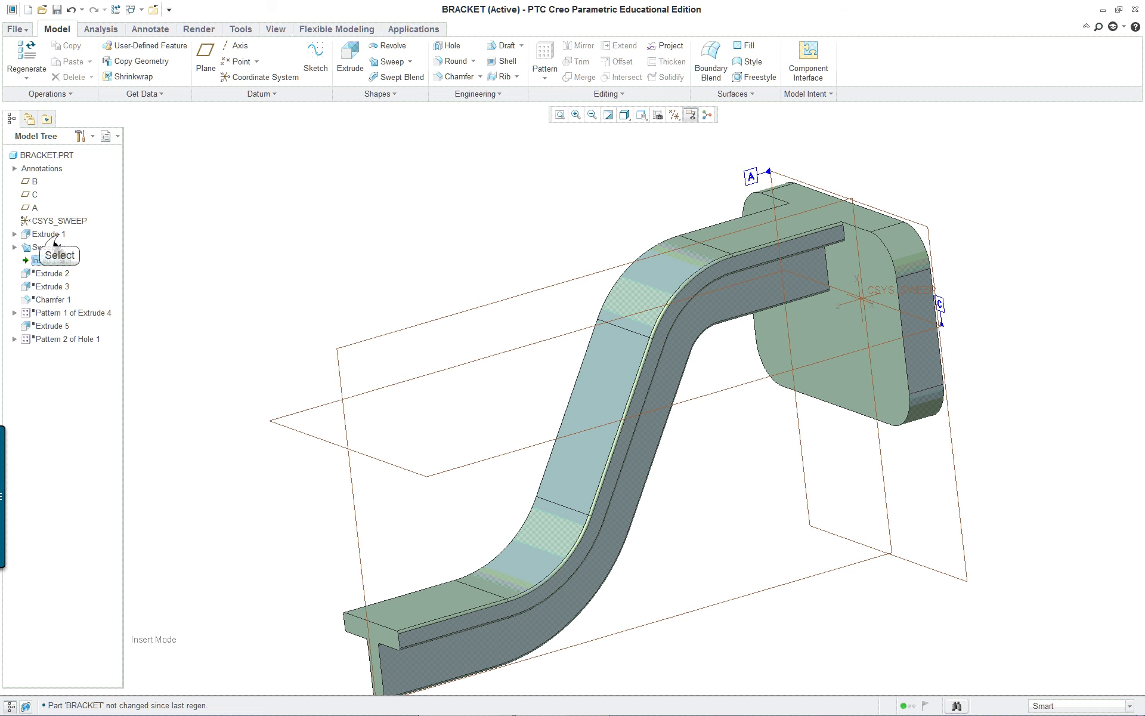
pyautogui.click(50, 247)
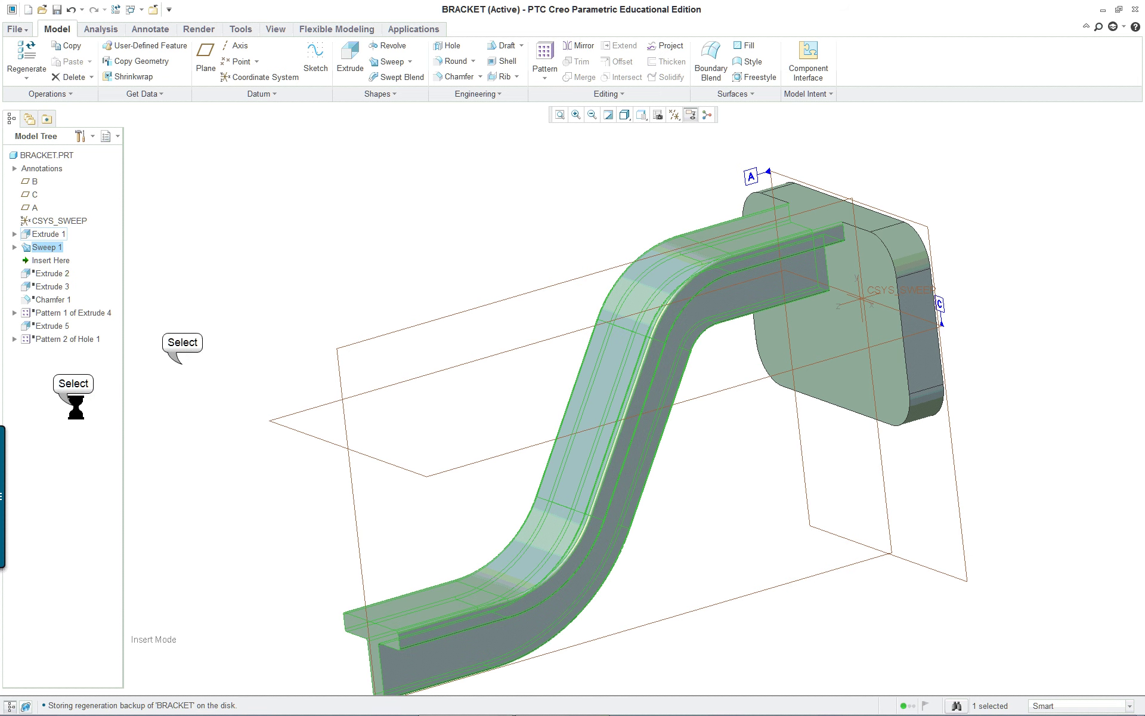
pyautogui.click(182, 373)
pyautogui.moveTo(51, 260); pyautogui.dragTo(56, 246)
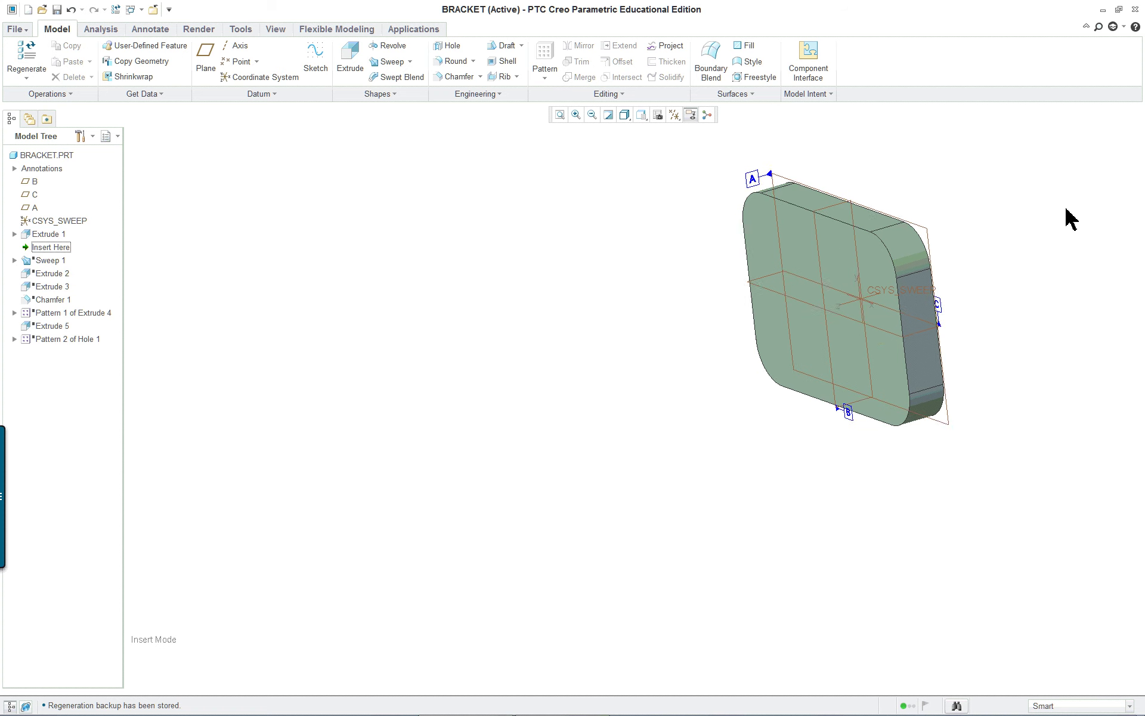
# Start a new sweep and open a datum sketch for its trajectory on plane B, with plane C as the Top reference.
pyautogui.scroll(-2, 1071, 217)
pyautogui.scroll(-1, 1066, 205)
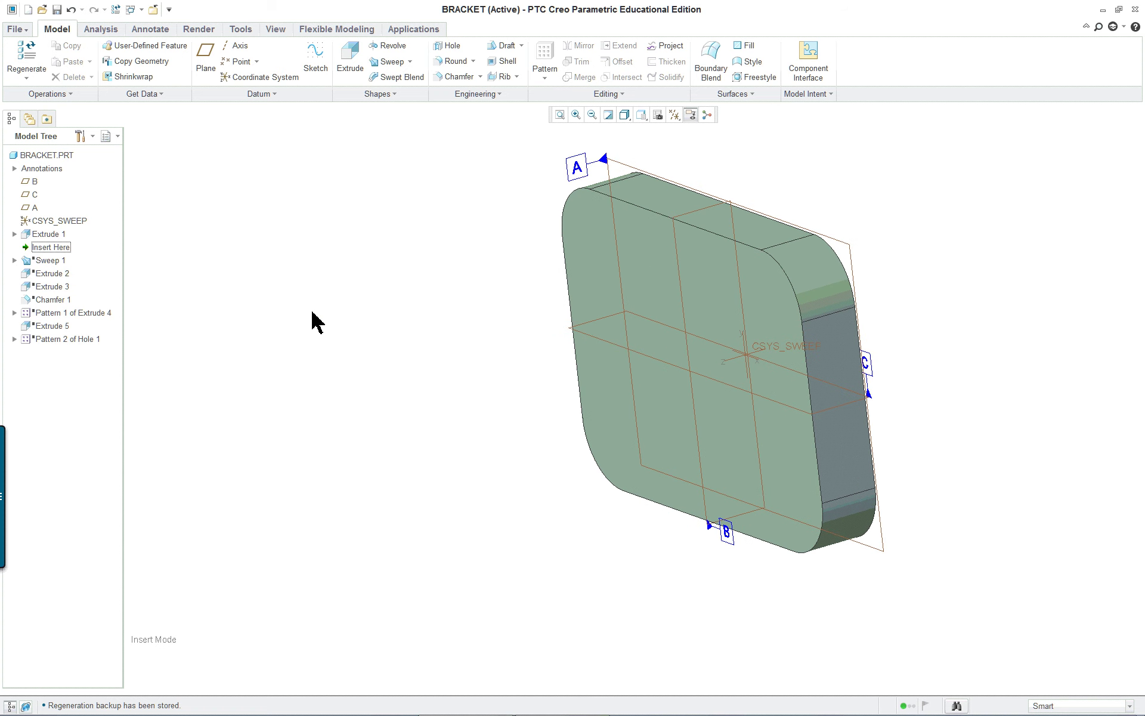
pyautogui.click(371, 95)
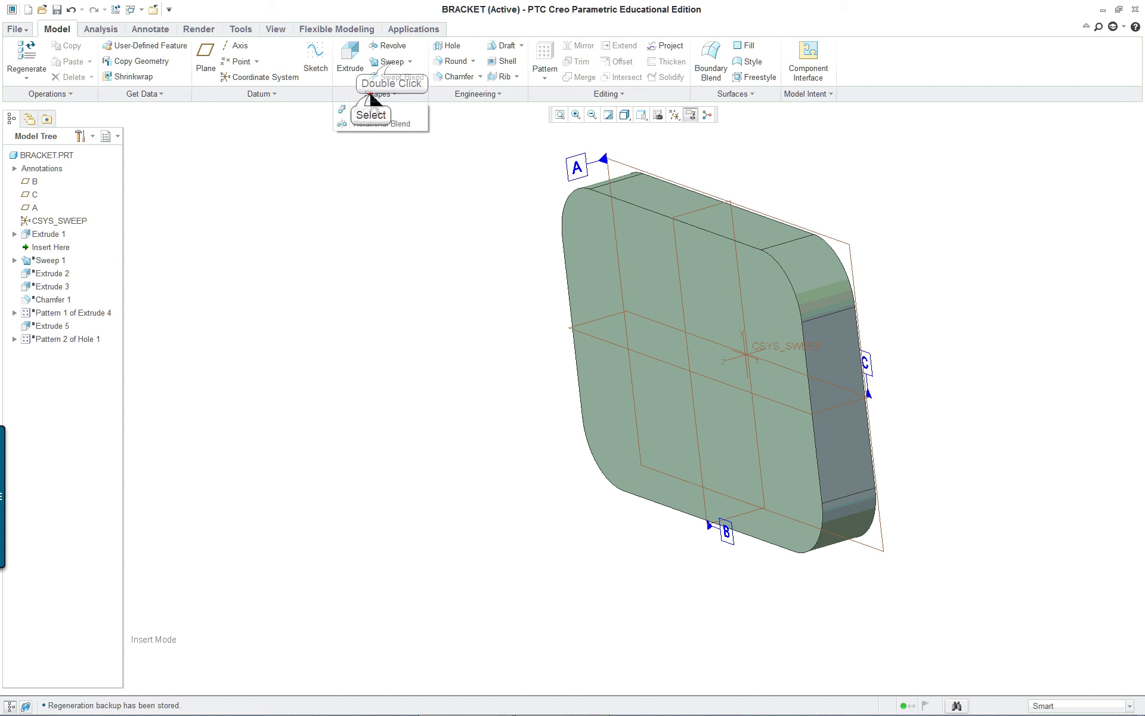
pyautogui.click(391, 63)
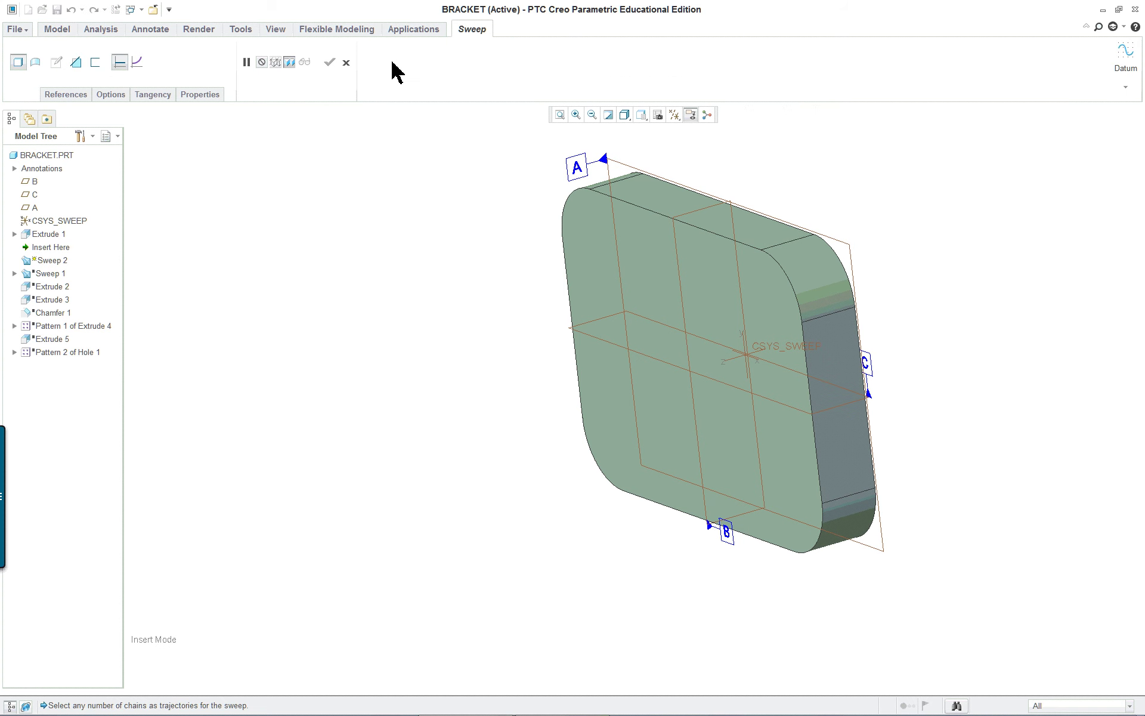
pyautogui.click(1129, 68)
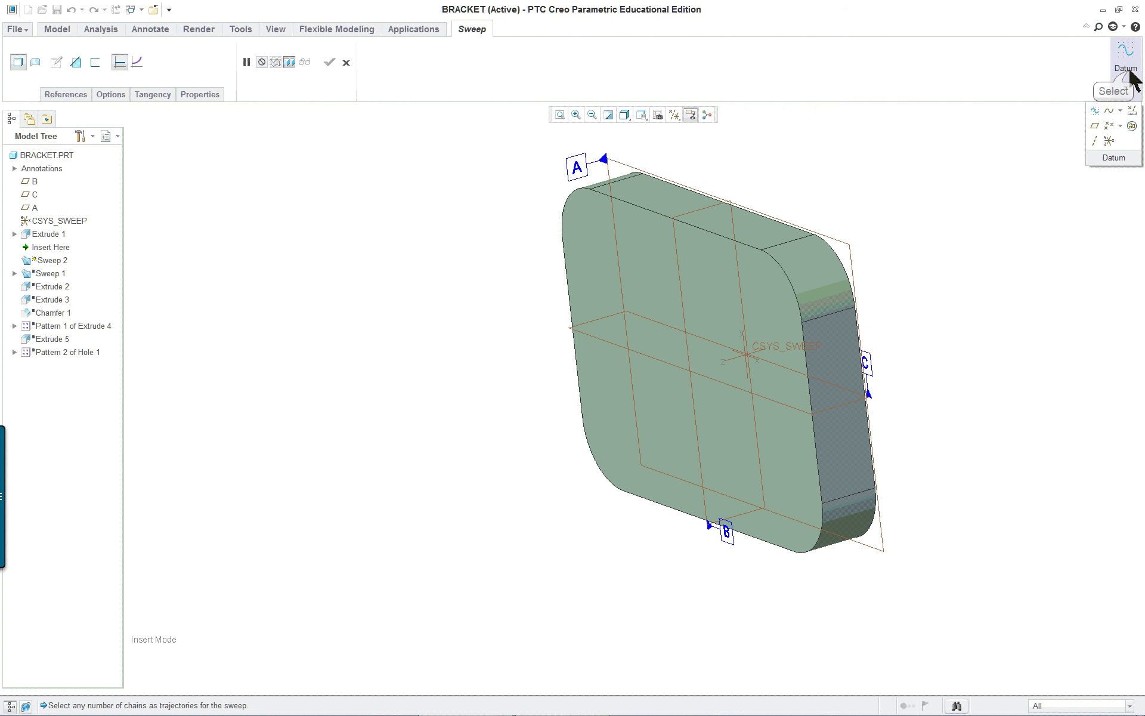
pyautogui.click(1096, 112)
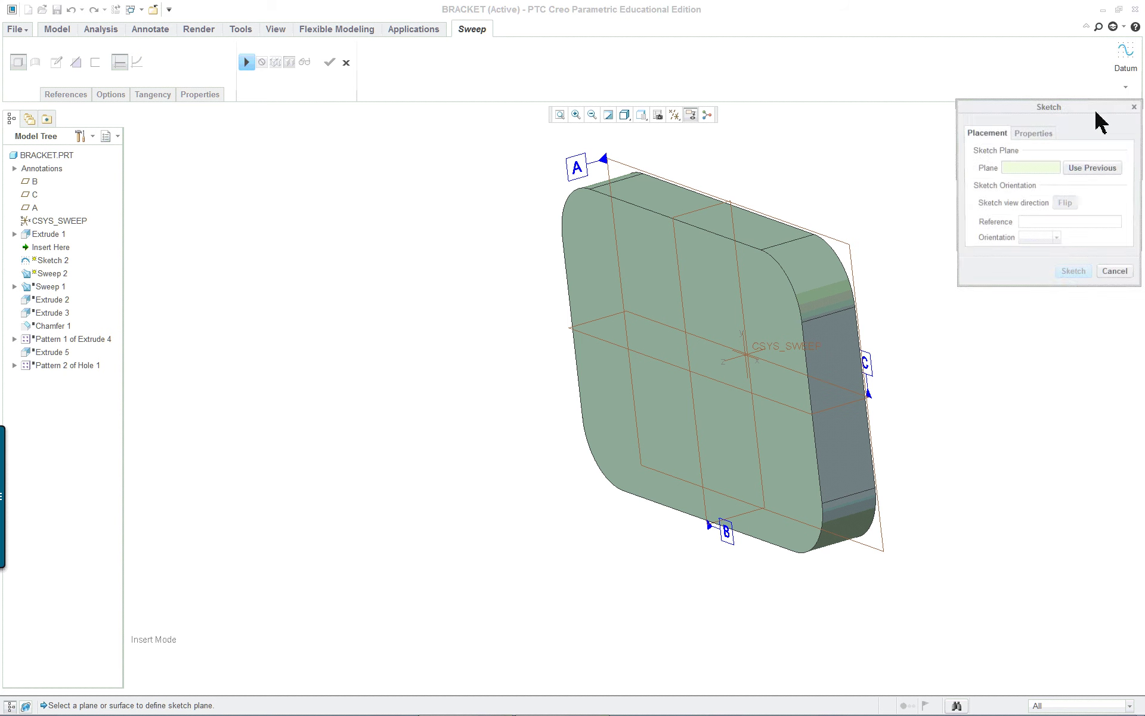
pyautogui.click(679, 277)
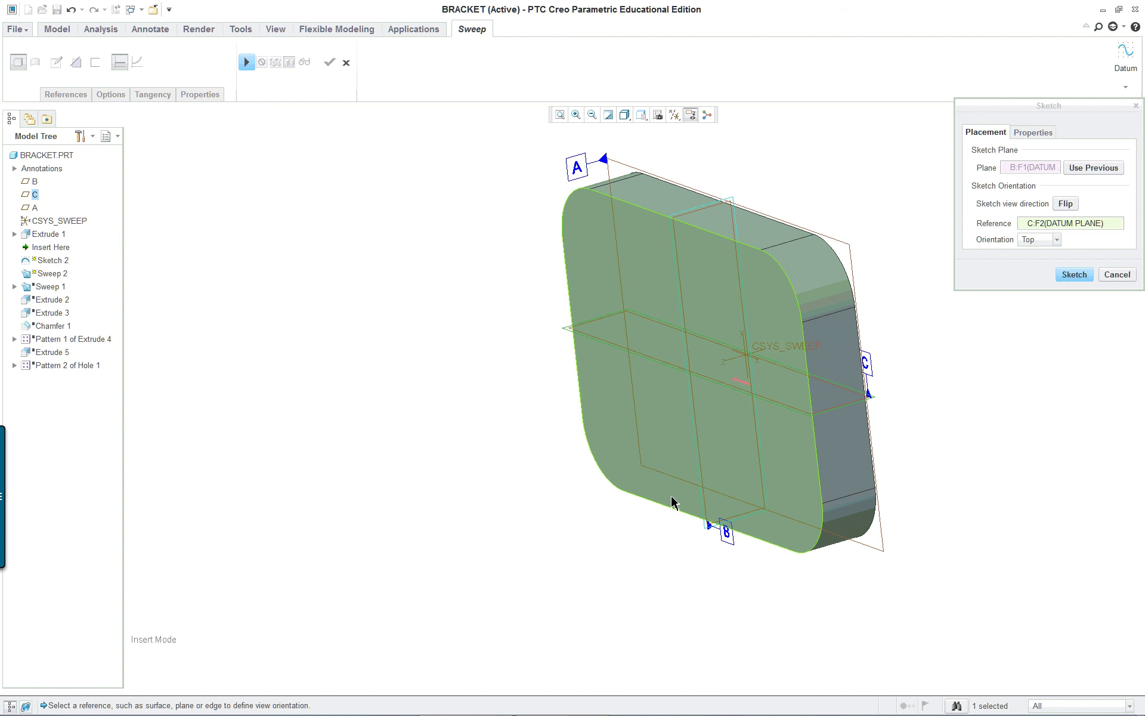
pyautogui.click(1074, 274)
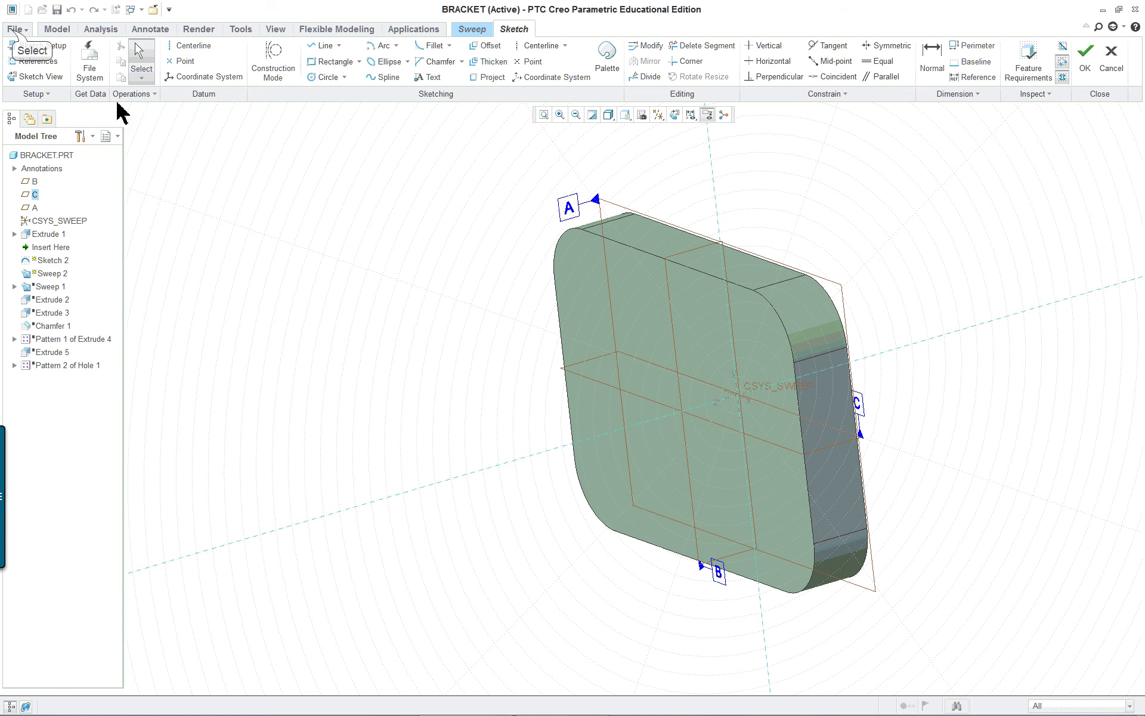
# In the Sketcher options, turn off grid display and grid snapping, and set the grid type to Cartesian.
pyautogui.click(15, 29)
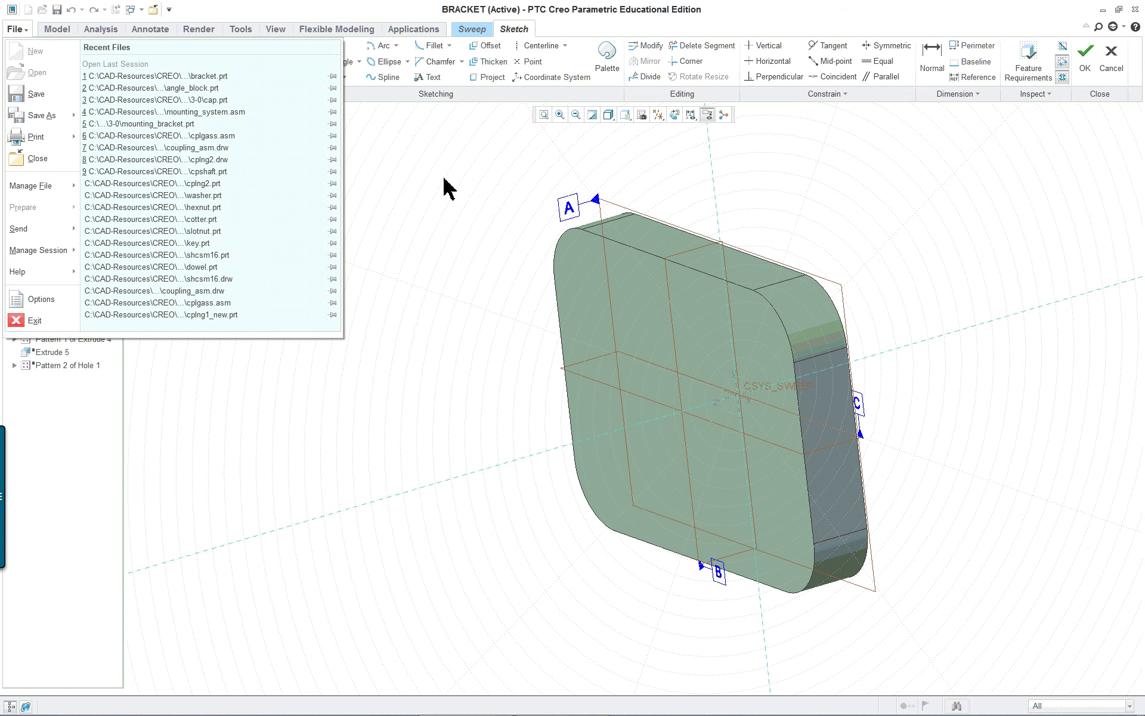
pyautogui.click(45, 307)
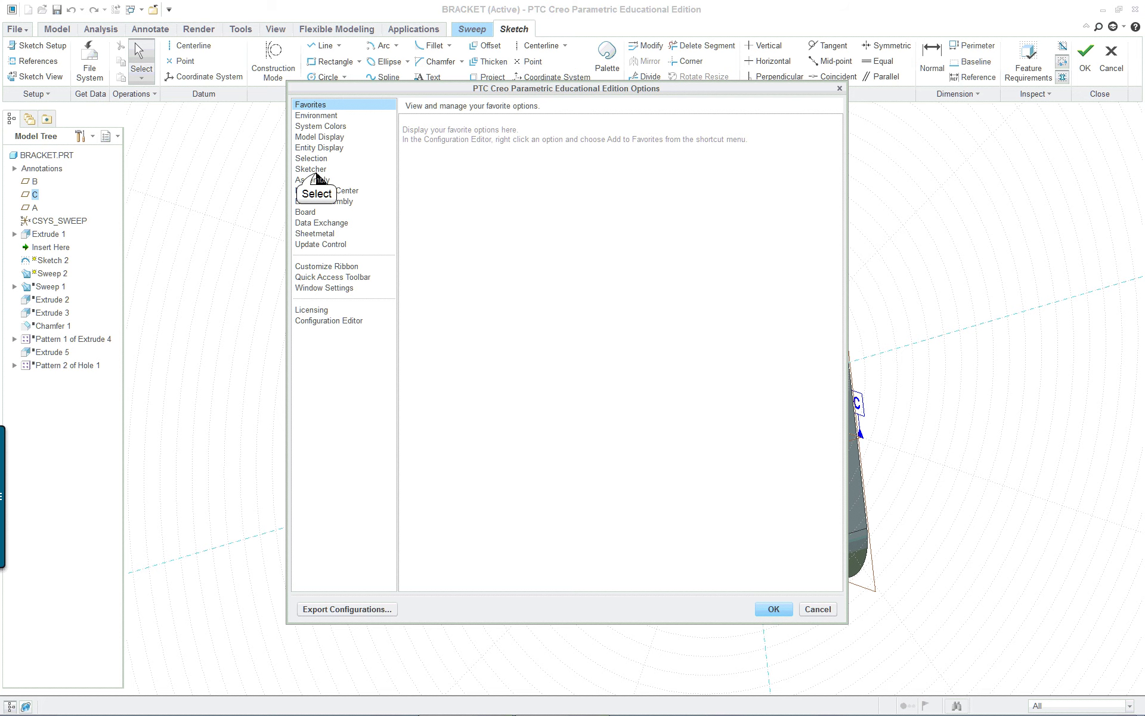
pyautogui.click(313, 170)
pyautogui.scroll(-2, 553, 456)
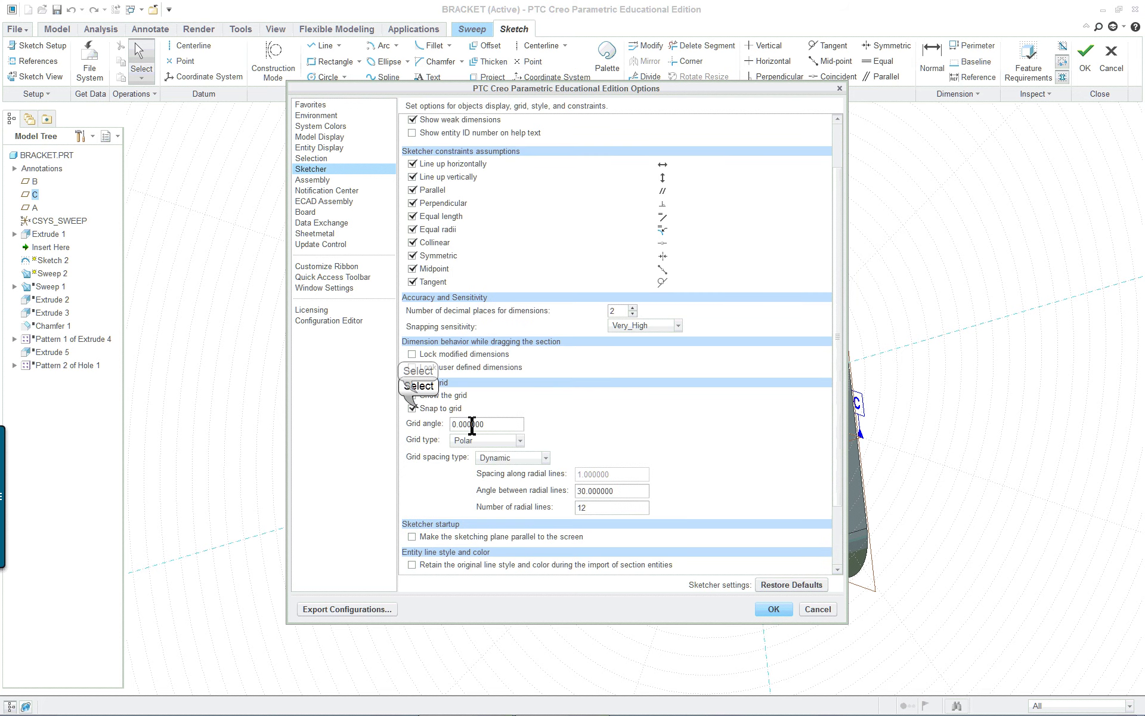
pyautogui.click(418, 407)
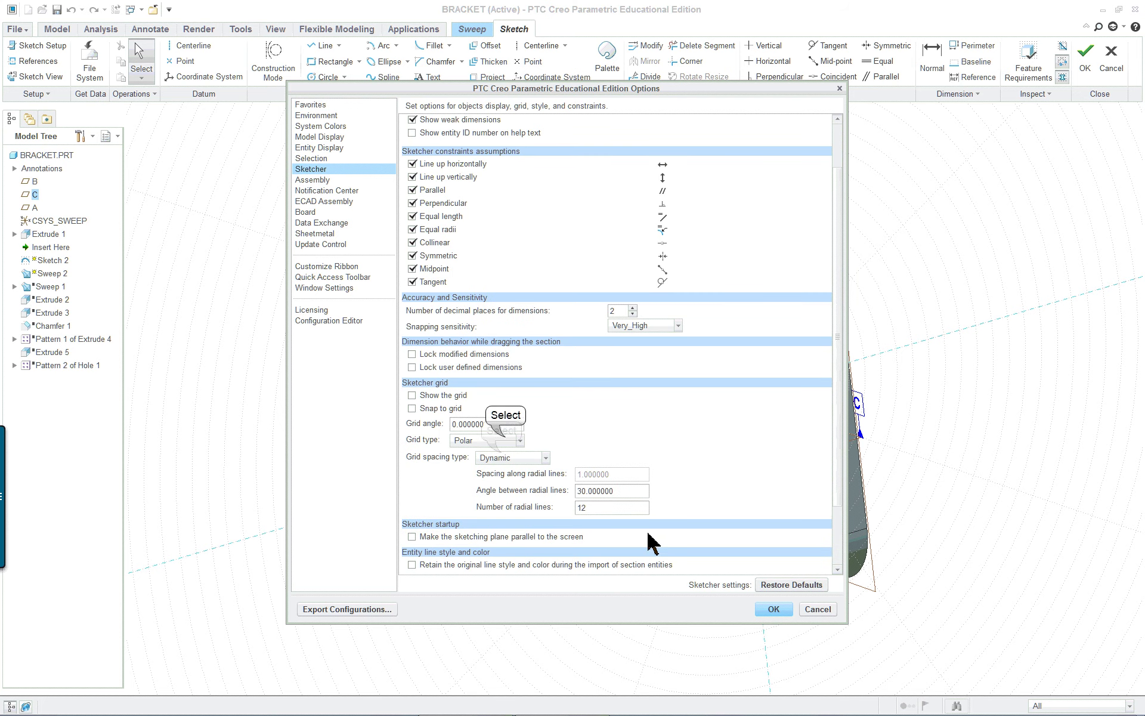
pyautogui.click(505, 440)
pyautogui.click(477, 452)
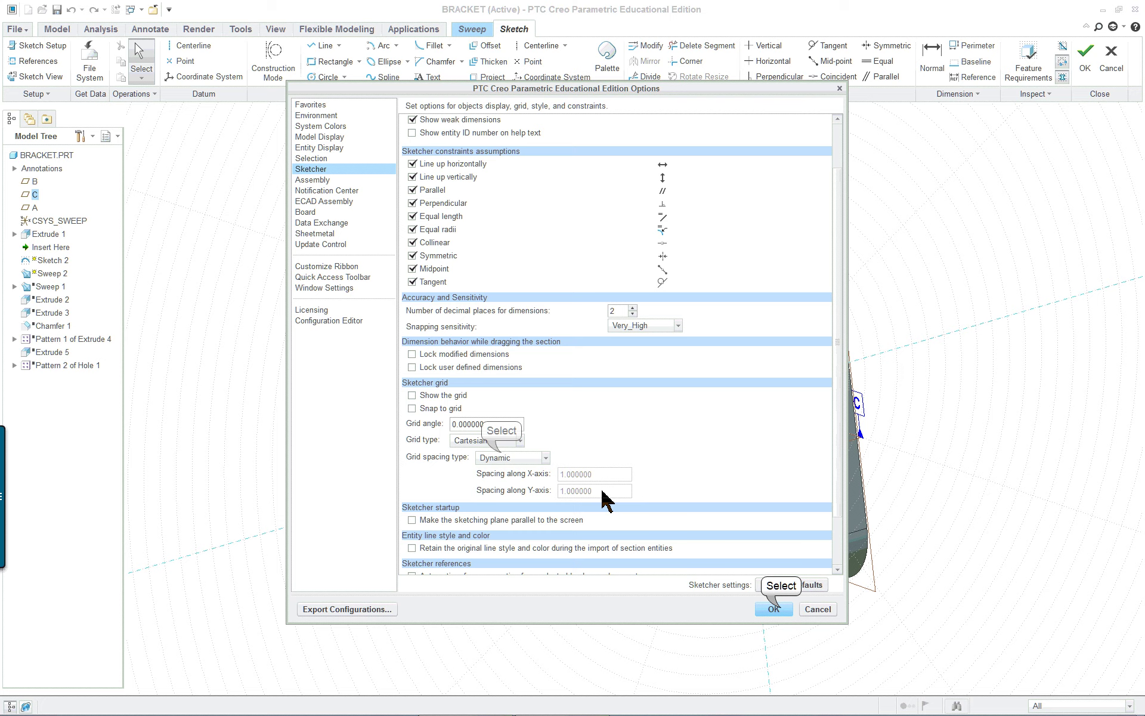
pyautogui.click(774, 609)
pyautogui.click(616, 423)
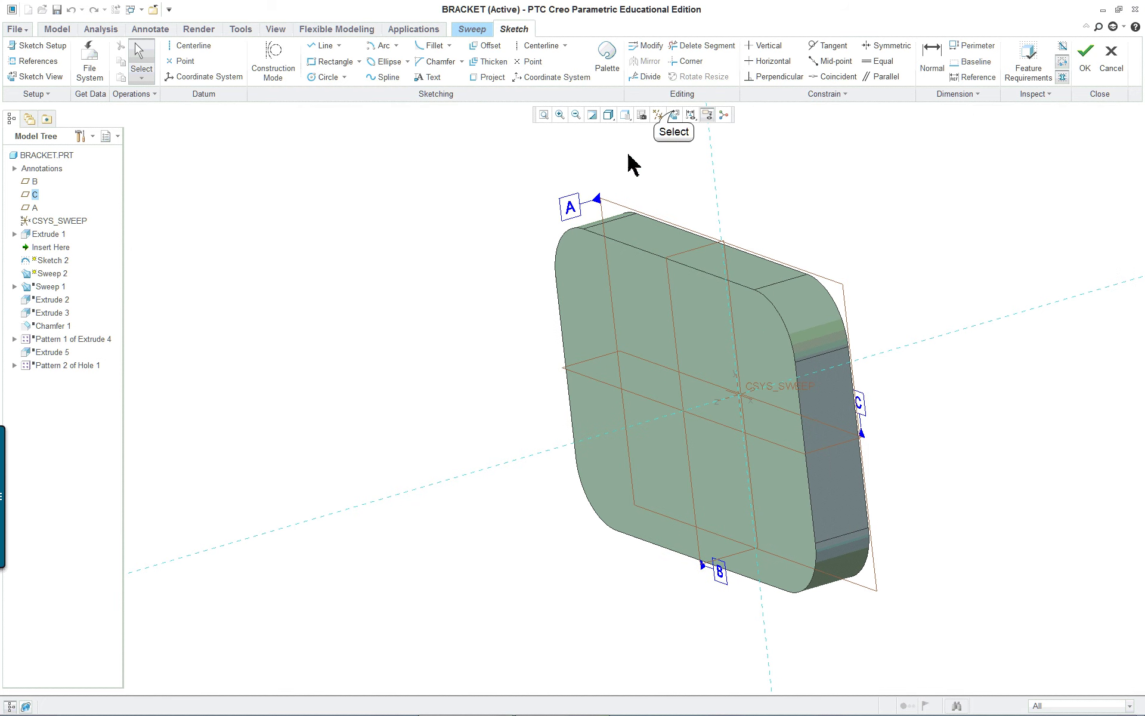
# Orient the sketch to its 2D view and add the plate's arm-side face and upper surface as sketch references.
pyautogui.click(674, 115)
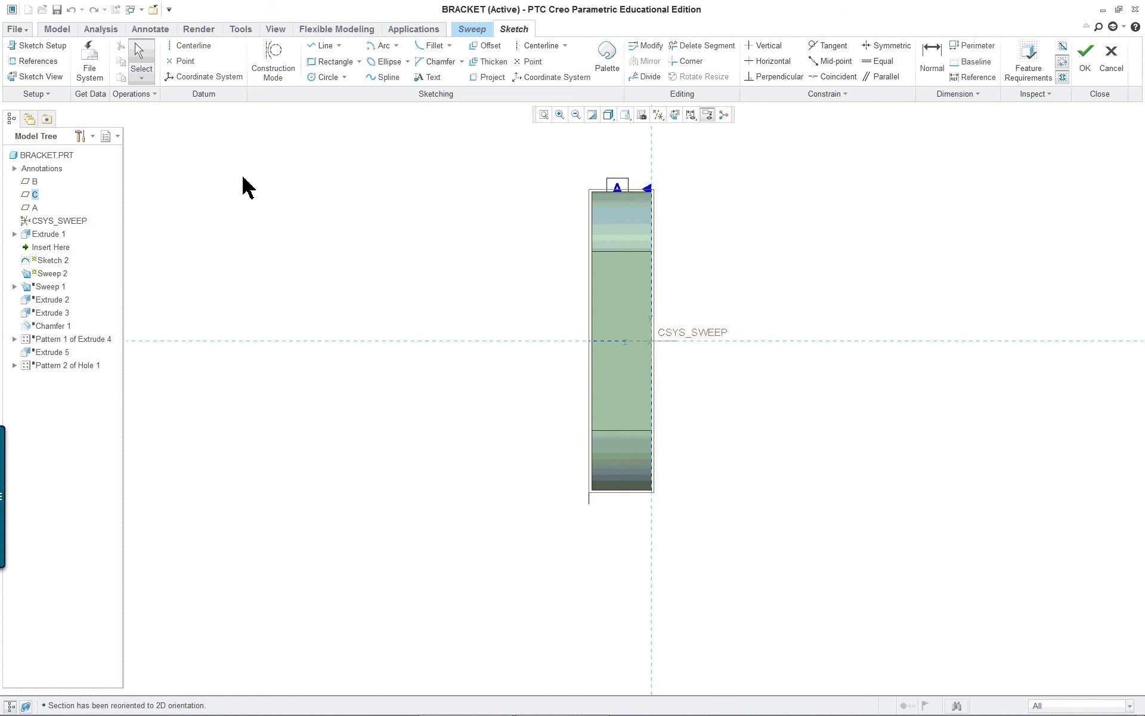
pyautogui.scroll(1, 249, 188)
pyautogui.rightClick(703, 162)
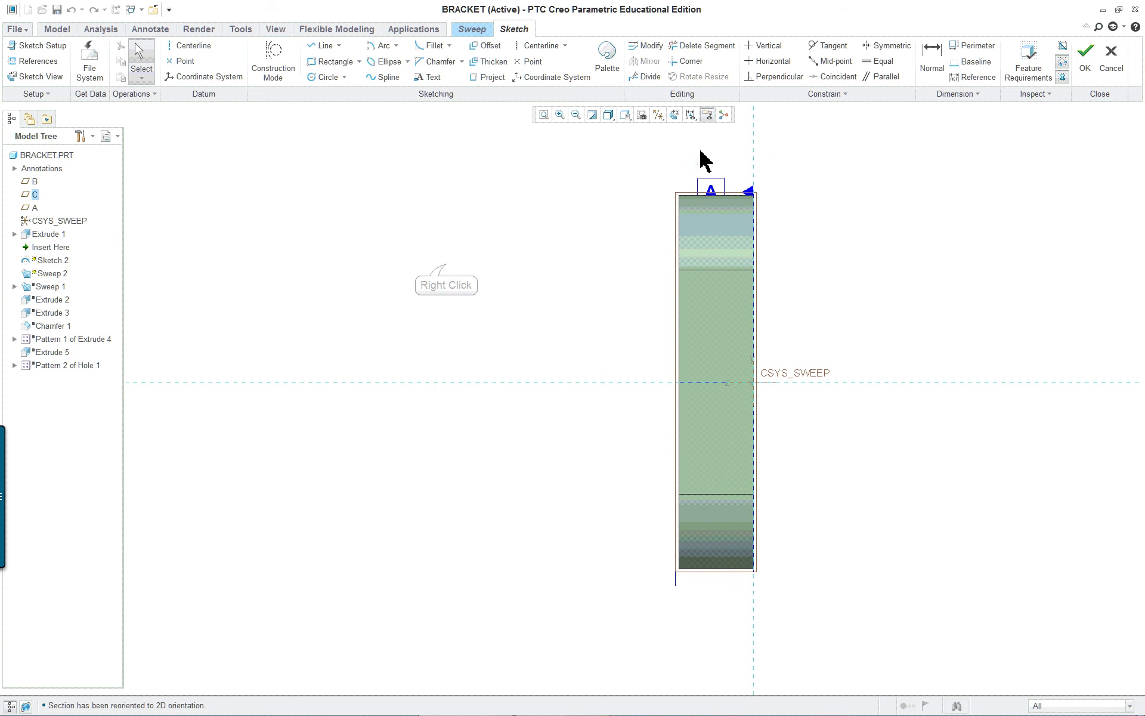
pyautogui.scroll(3, 701, 164)
pyautogui.rightClick(446, 269)
pyautogui.click(474, 272)
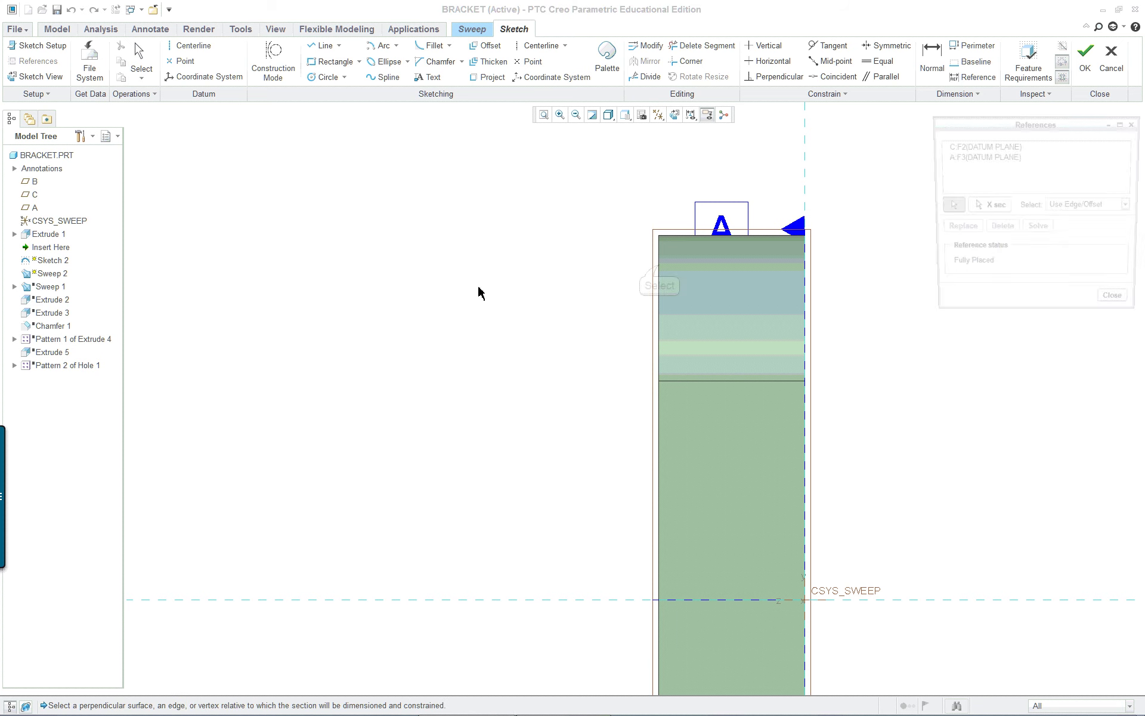
pyautogui.click(659, 269)
pyautogui.click(681, 241)
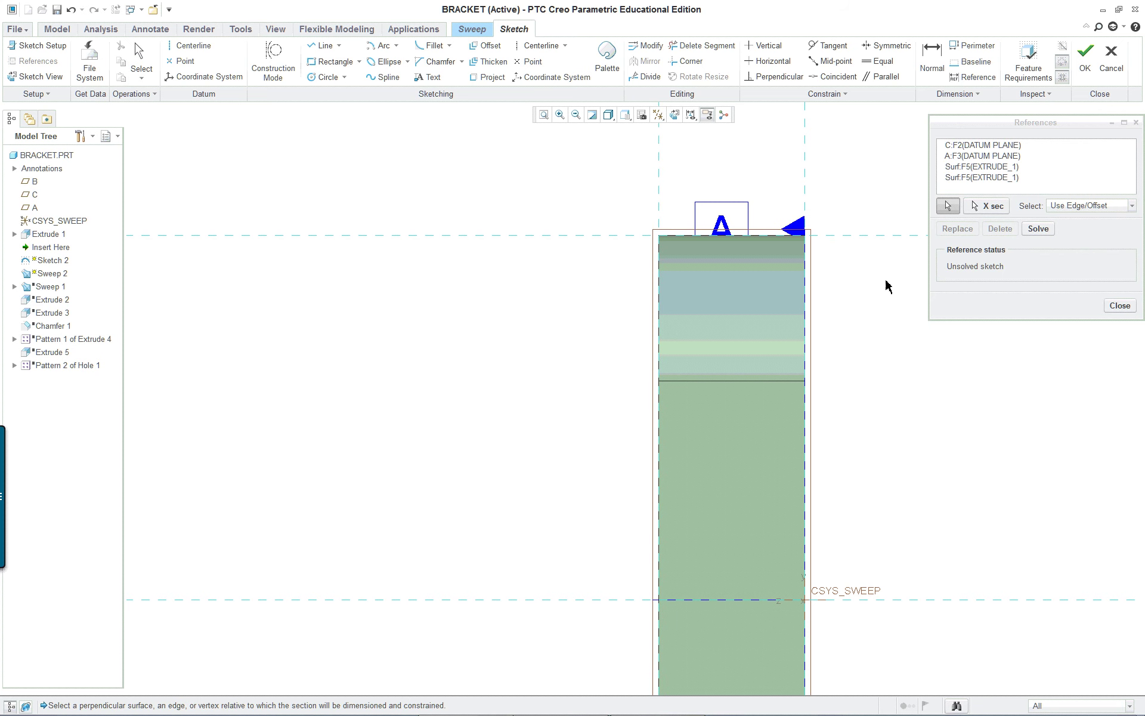
pyautogui.click(1034, 230)
pyautogui.click(1120, 306)
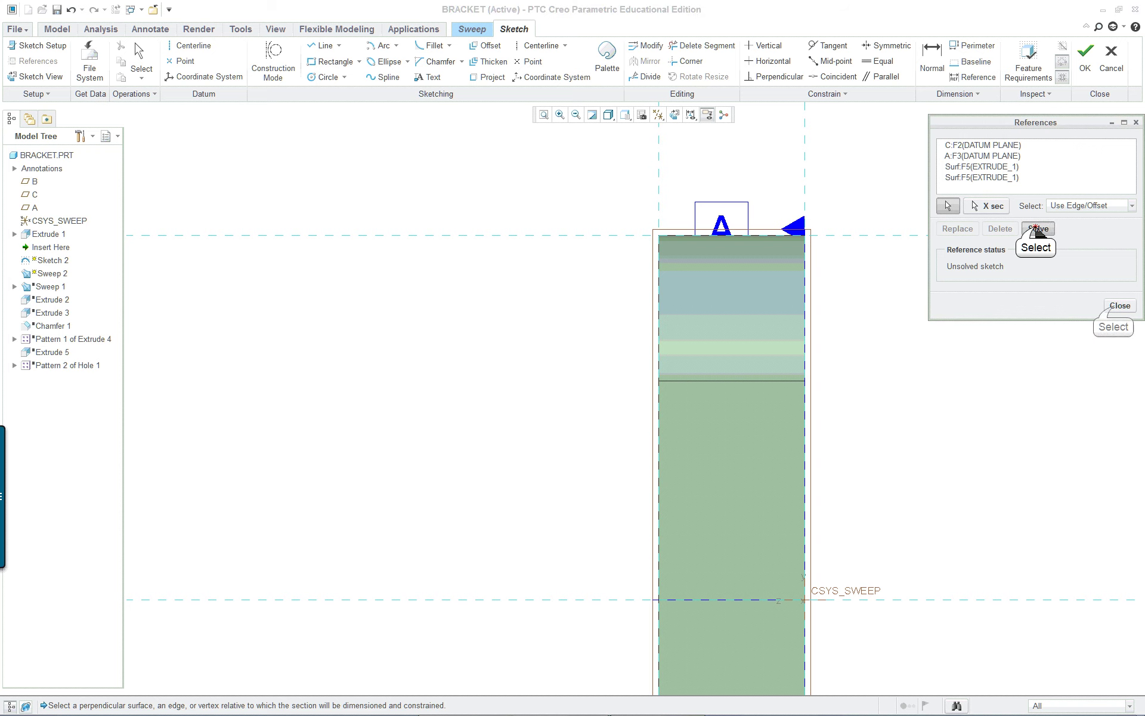
# Sketch a three-line chain from the plate's upper corner: horizontal about 3.56, a downward slope at about 141.5°, and horizontal about 4.17.
pyautogui.scroll(3, 870, 376)
pyautogui.scroll(2, 829, 382)
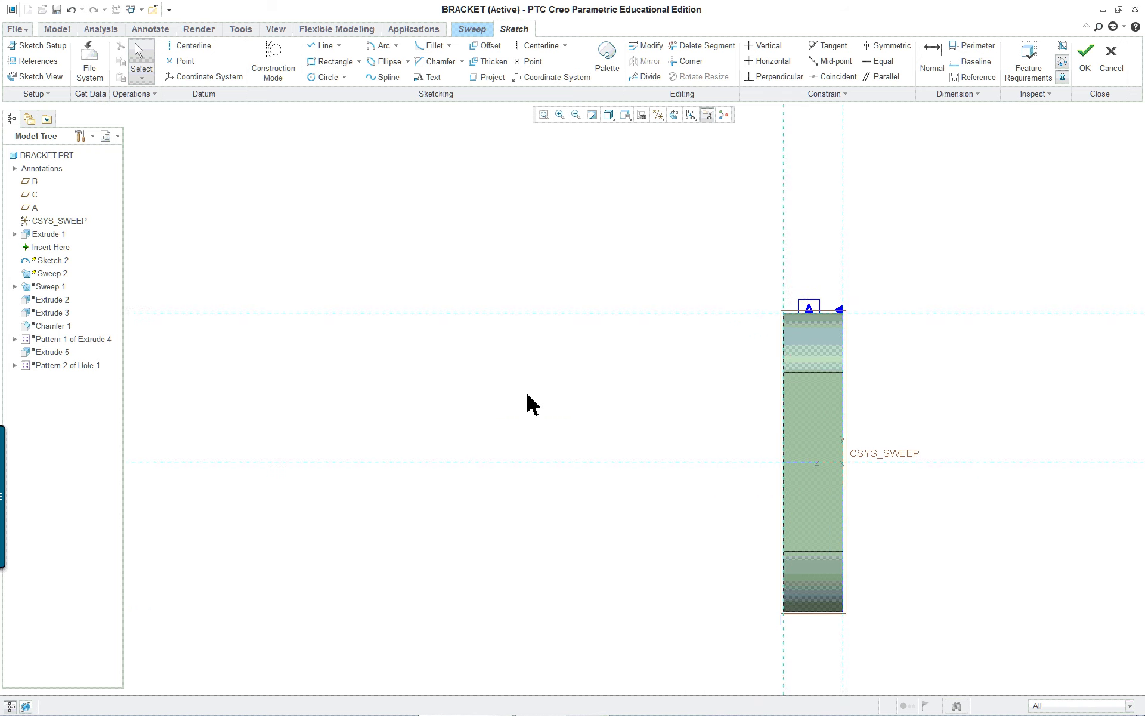
pyautogui.scroll(1, 358, 397)
pyautogui.scroll(-2, 209, 396)
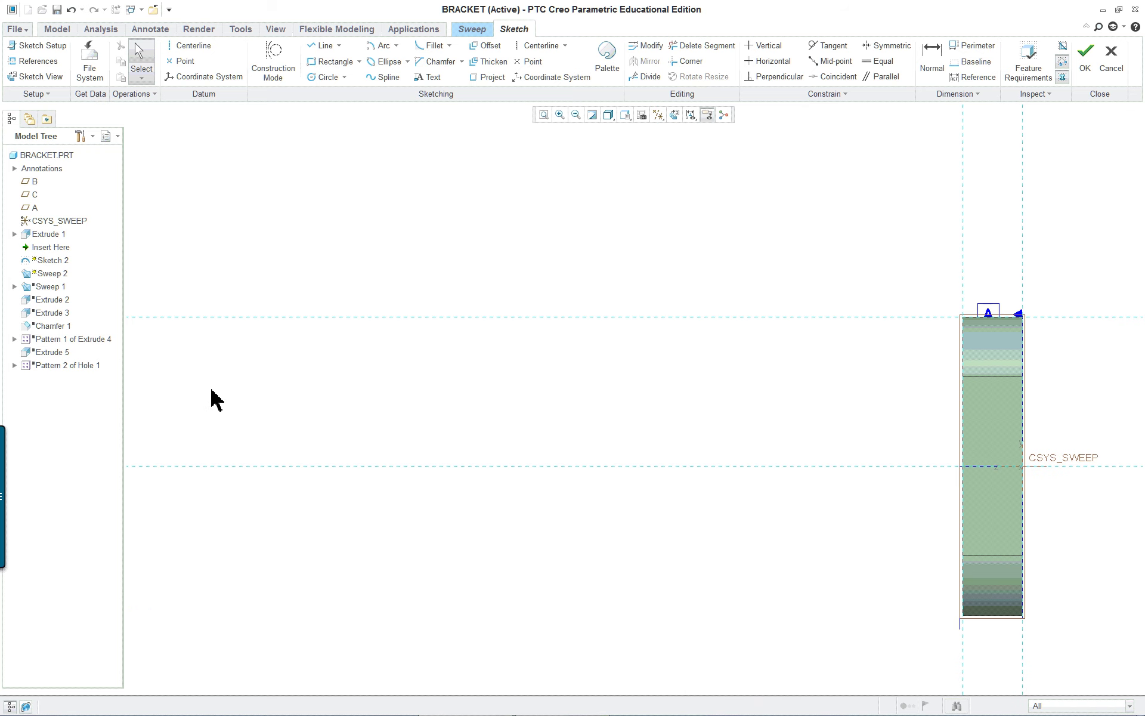
pyautogui.rightClick(957, 327)
pyautogui.rightClick(740, 200)
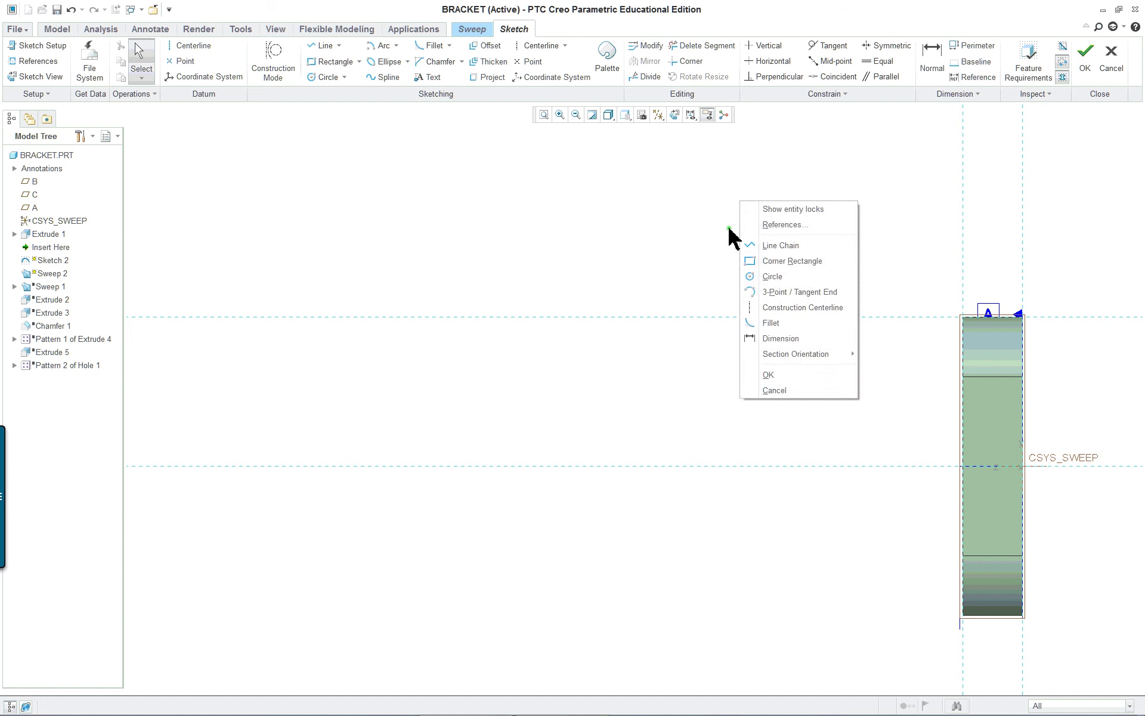
pyautogui.click(790, 242)
pyautogui.click(962, 316)
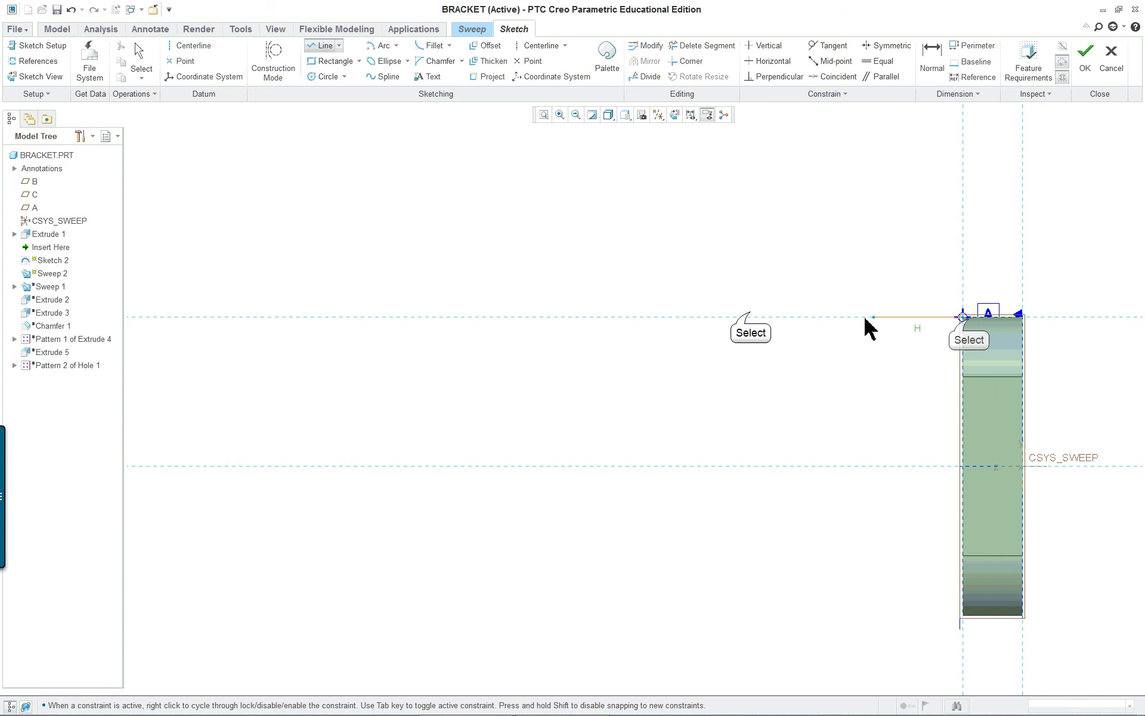
pyautogui.click(749, 317)
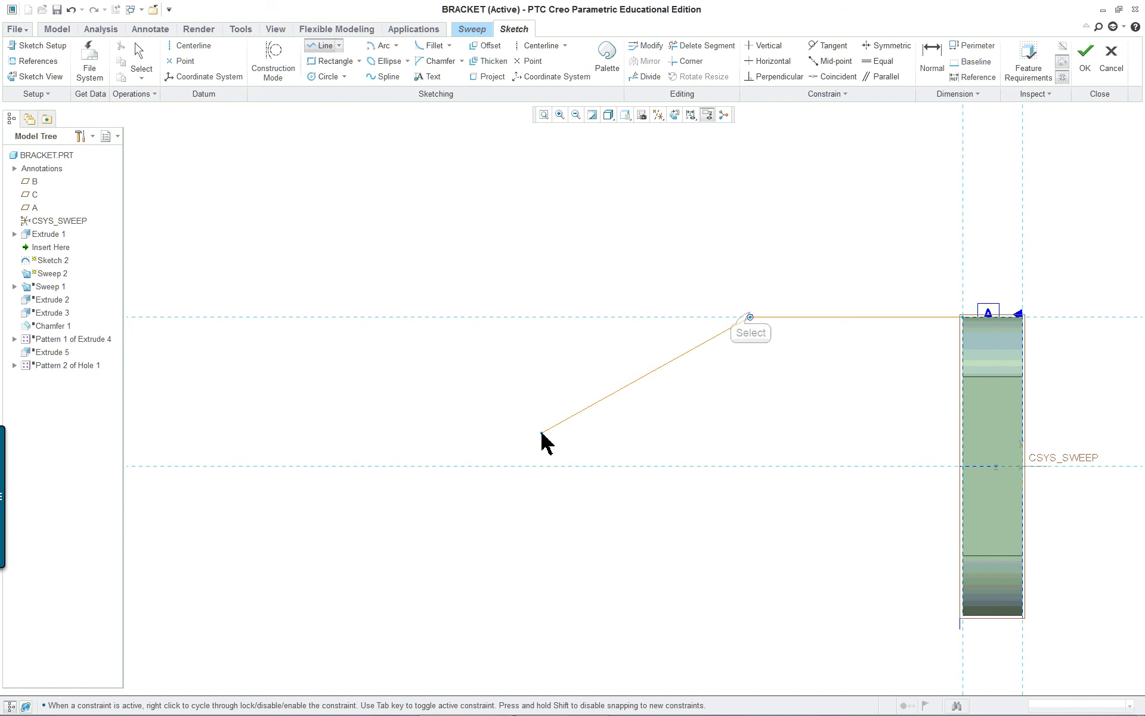
pyautogui.click(534, 489)
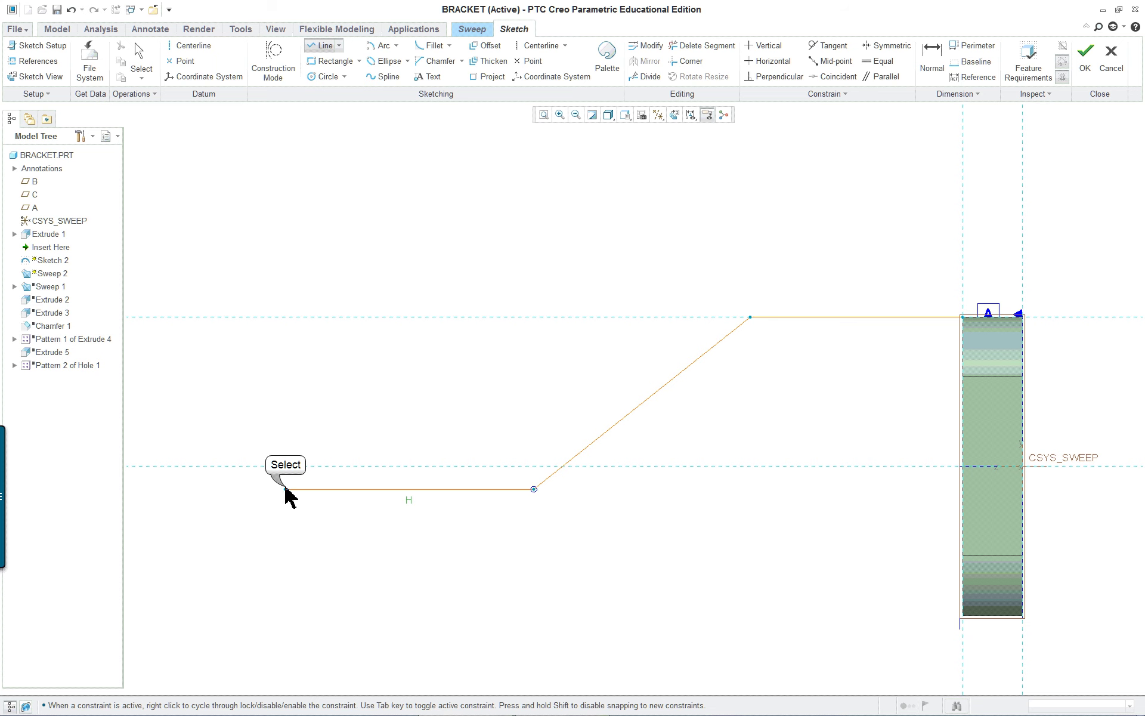
pyautogui.click(285, 489)
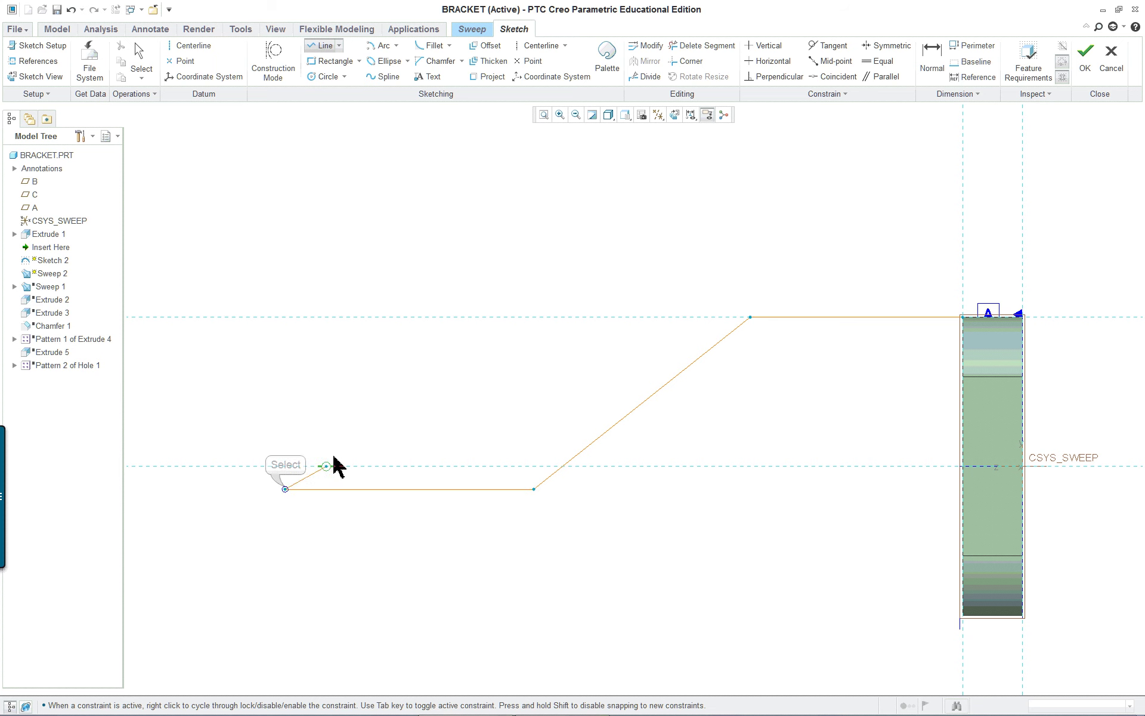
pyautogui.middleClick(524, 381)
# Fillet both corners of the line chain, with radii of about 2.95 at the upper bend and 2.35 at the lower bend.
pyautogui.rightClick(510, 266)
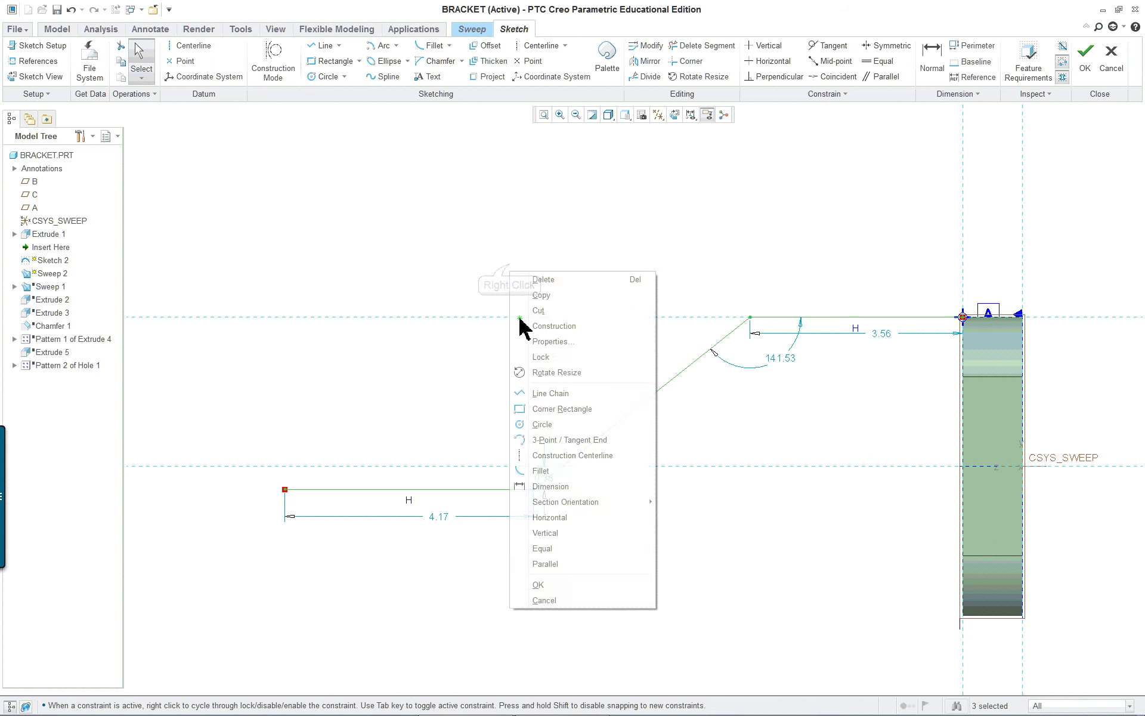
pyautogui.click(540, 471)
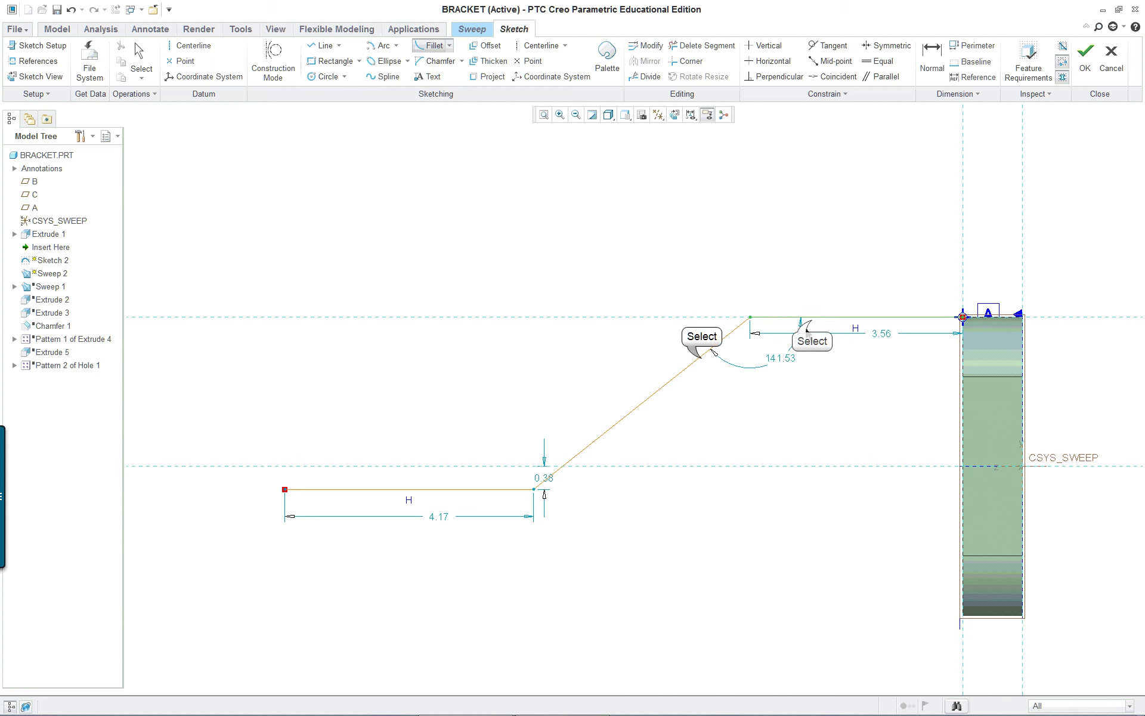
pyautogui.click(702, 357)
pyautogui.click(573, 455)
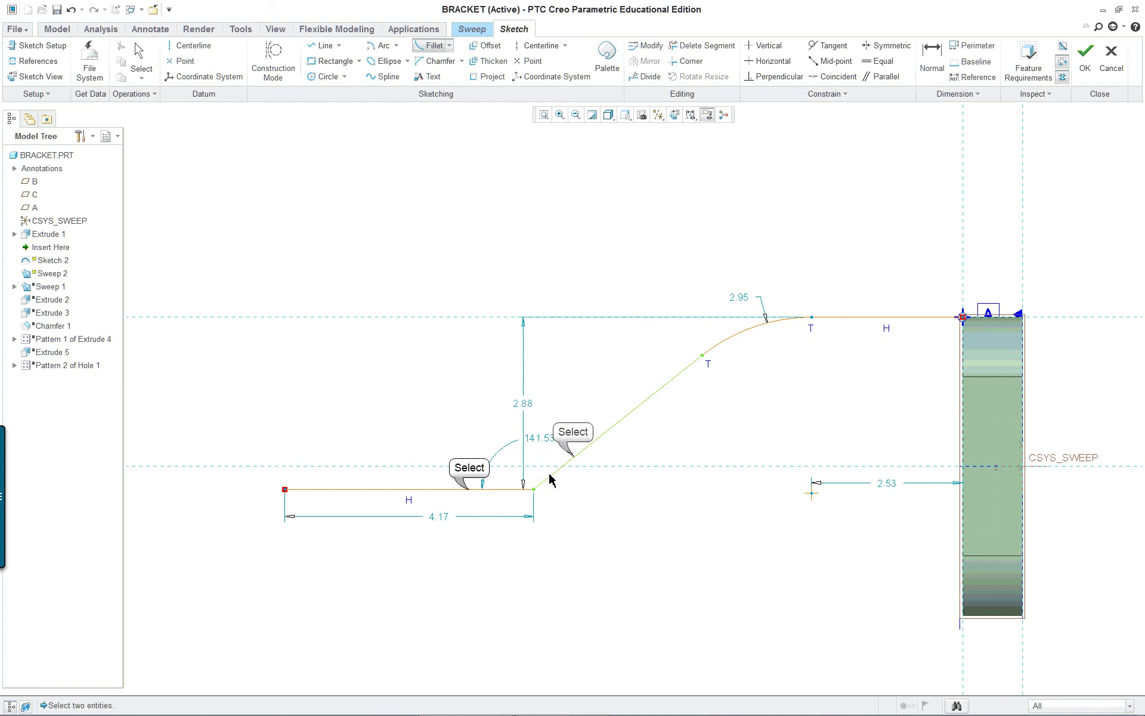
pyautogui.click(477, 488)
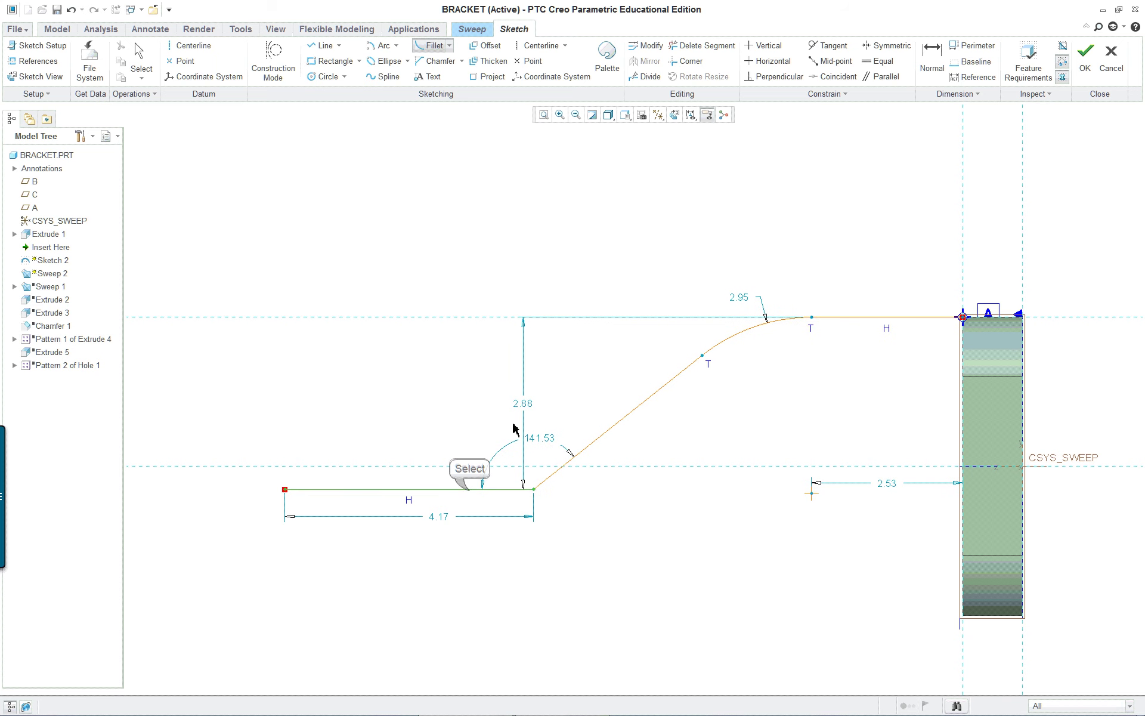
pyautogui.click(470, 490)
pyautogui.click(570, 460)
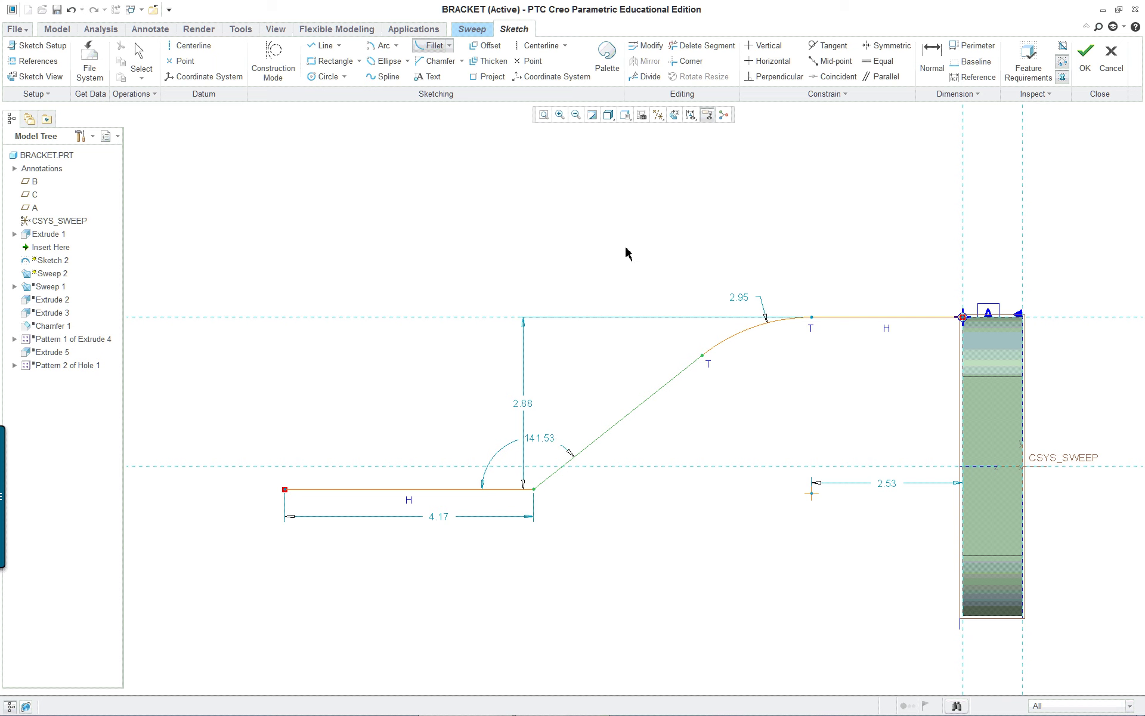
pyautogui.click(478, 490)
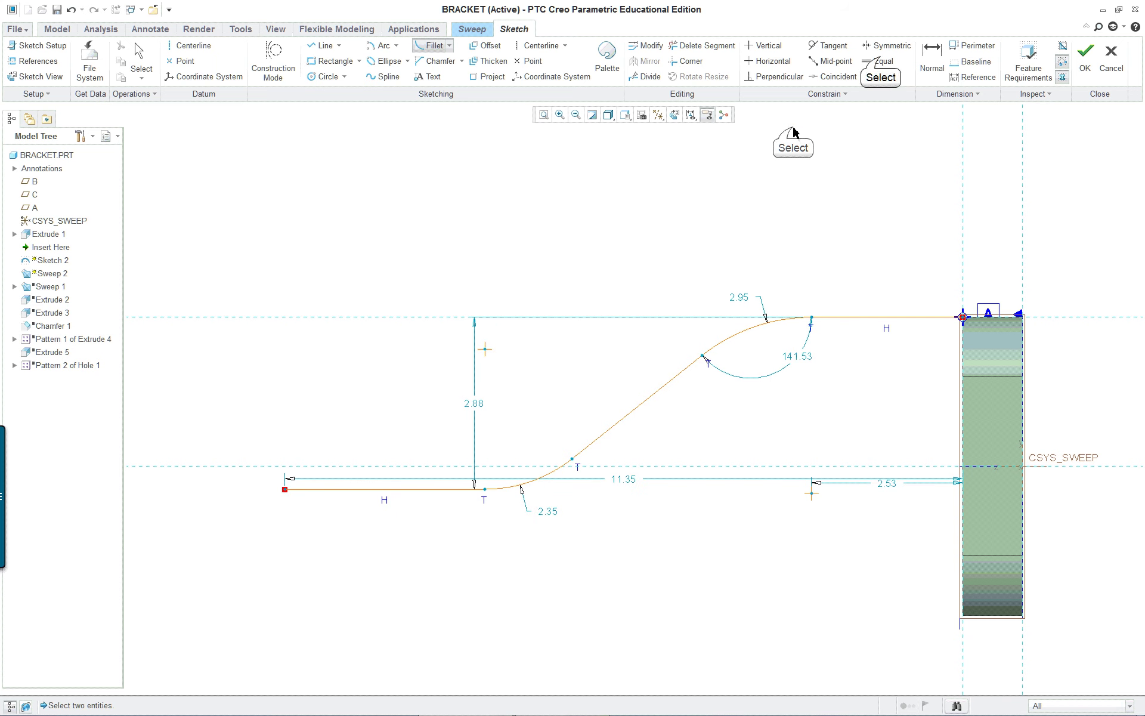
# Constrain the two fillet arcs to equal radii.
pyautogui.click(878, 61)
pyautogui.click(733, 337)
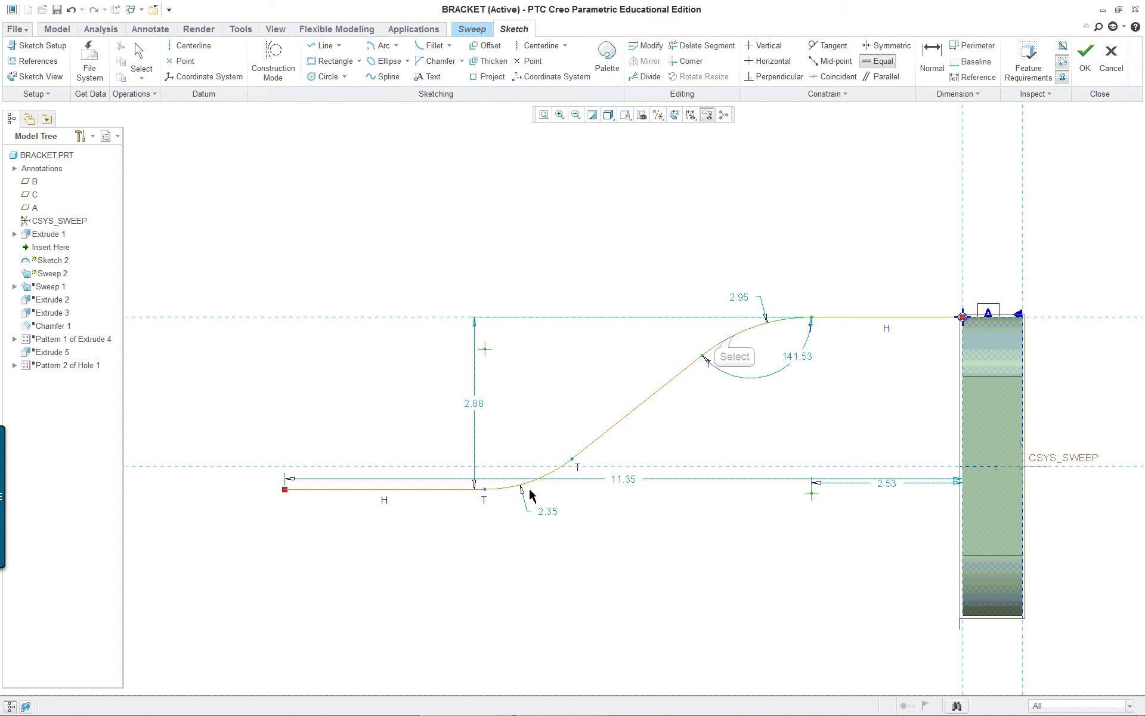
pyautogui.click(529, 486)
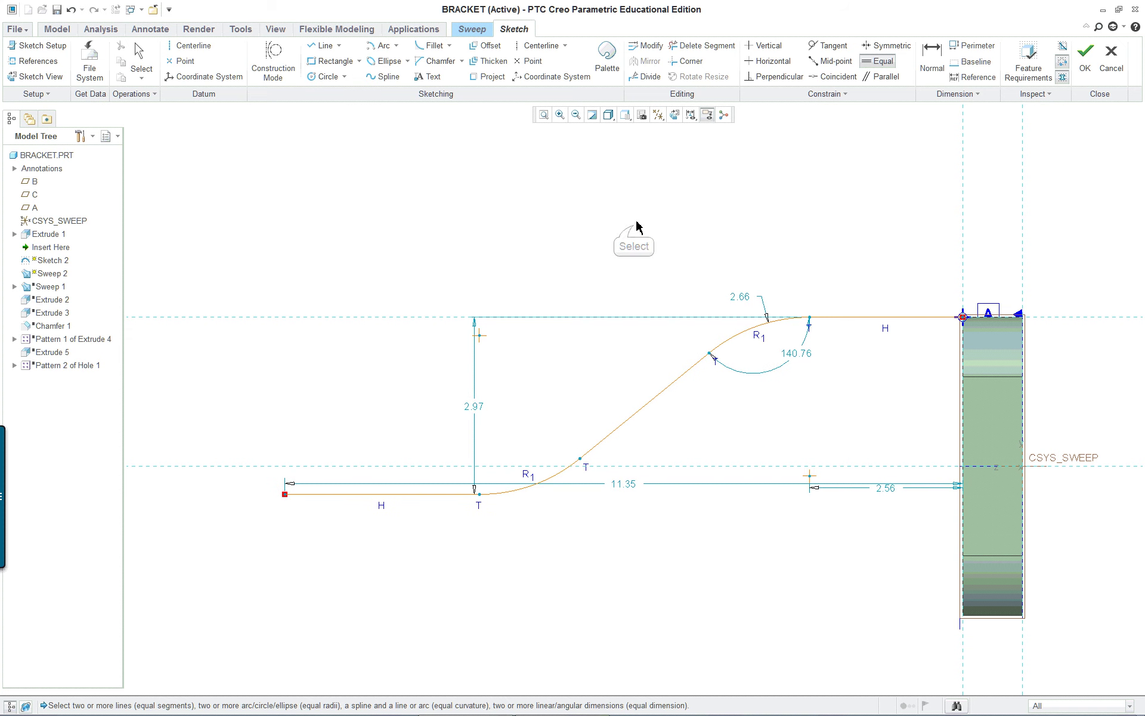
# Reposition the overall horizontal length dimension below the trajectory so it clears the geometry.
pyautogui.click(637, 492)
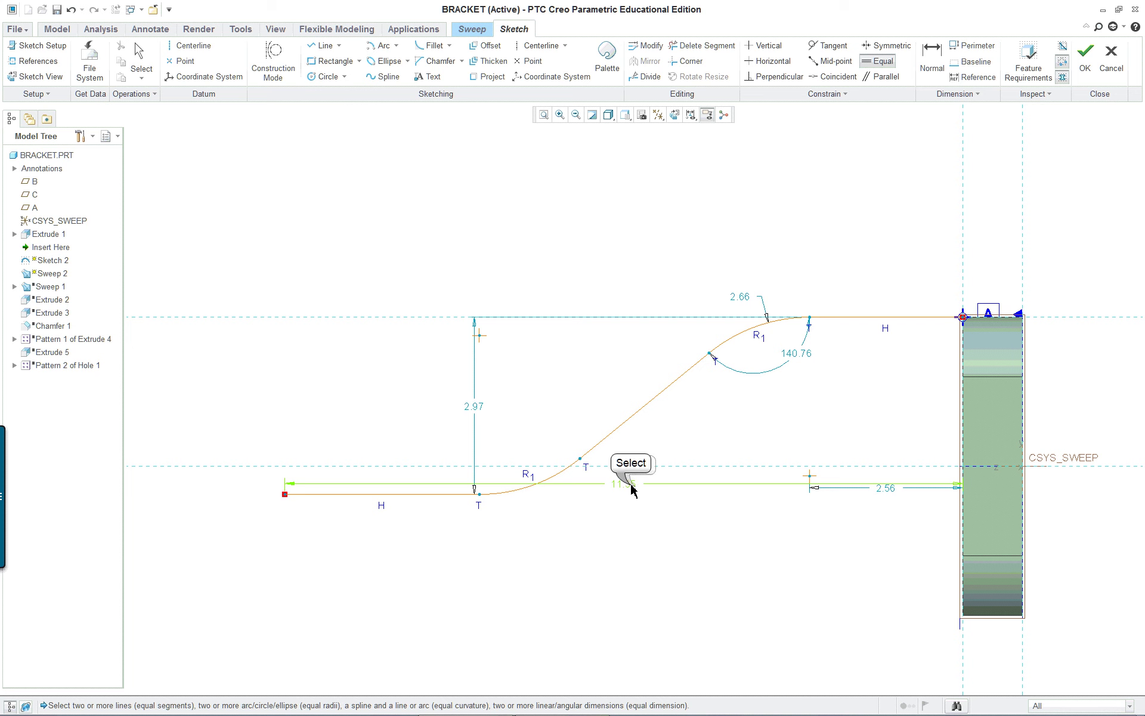
pyautogui.rightClick(677, 562)
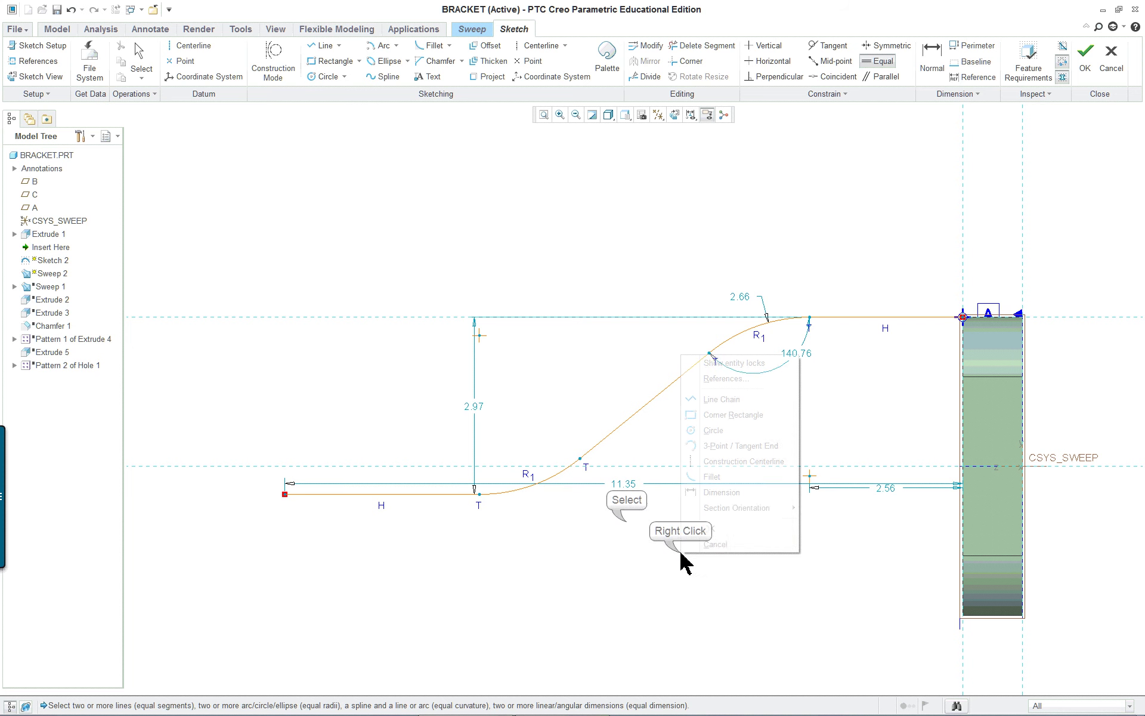
pyautogui.click(633, 490)
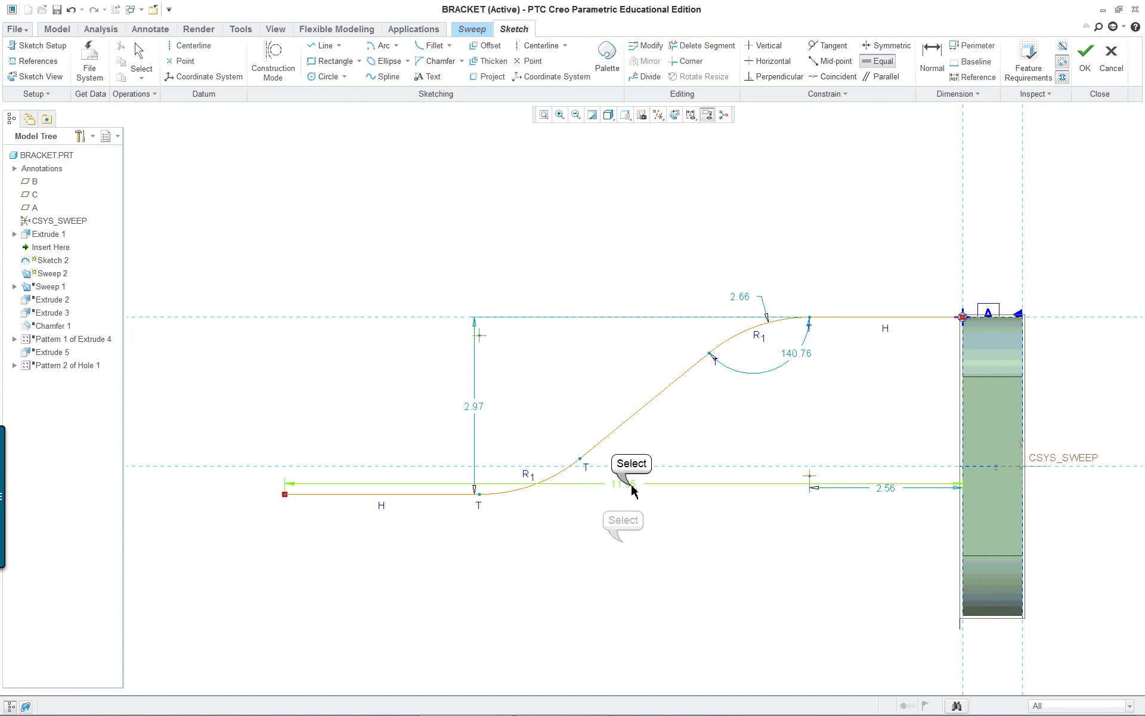
pyautogui.click(624, 546)
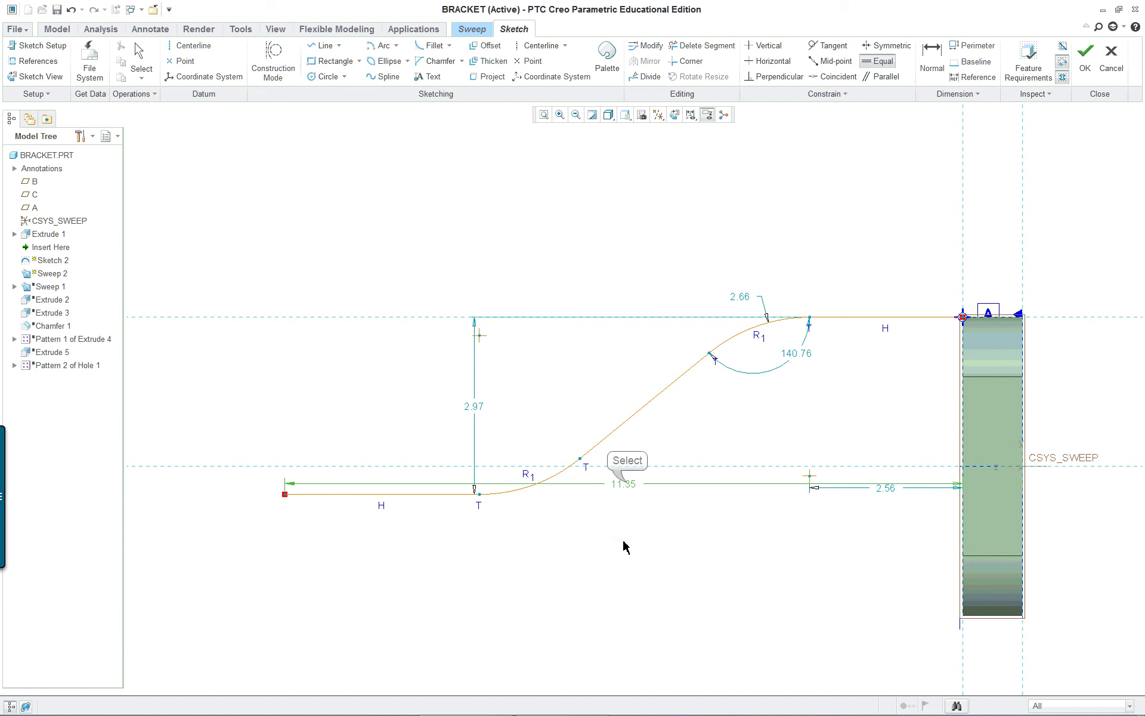
pyautogui.moveTo(629, 487); pyautogui.dragTo(624, 573)
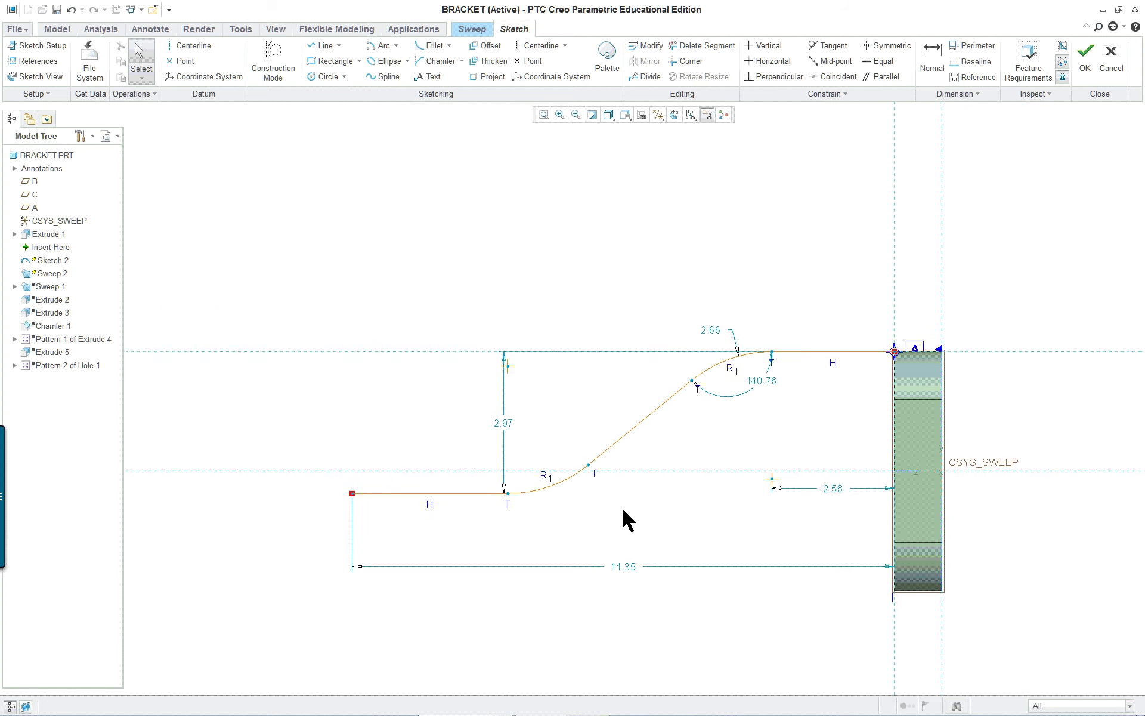
# Add an angle dimension between the sloped line and the horizontal reference along the plate's upper surface.
pyautogui.rightClick(671, 434)
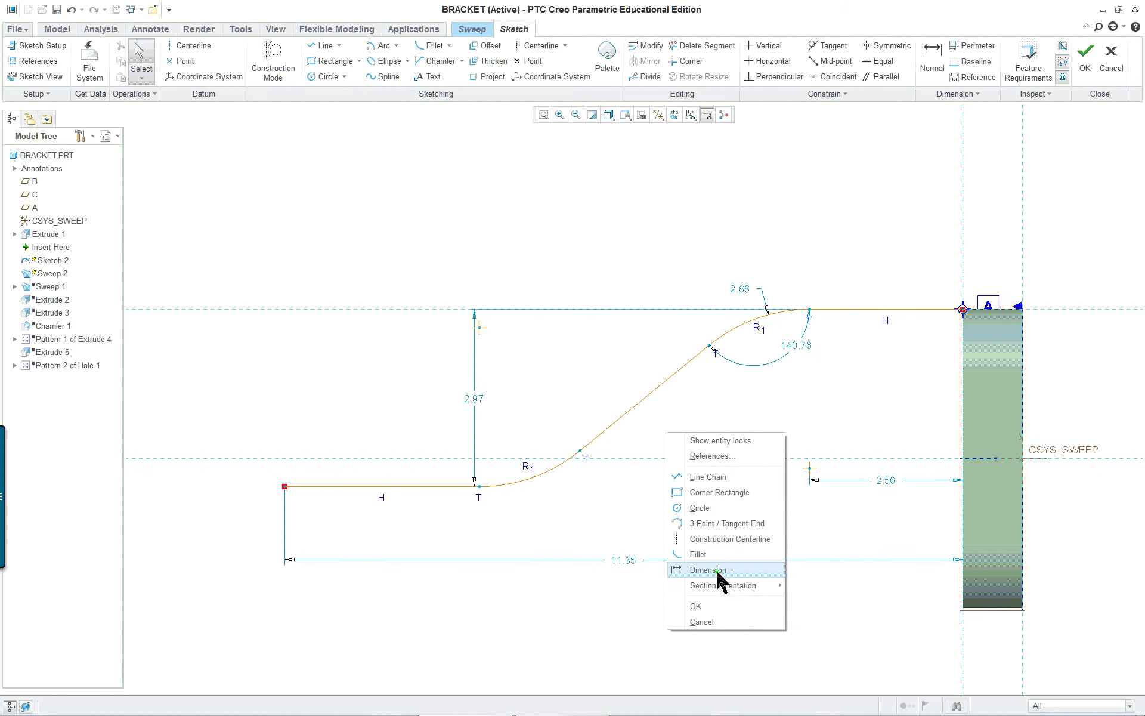
pyautogui.click(723, 578)
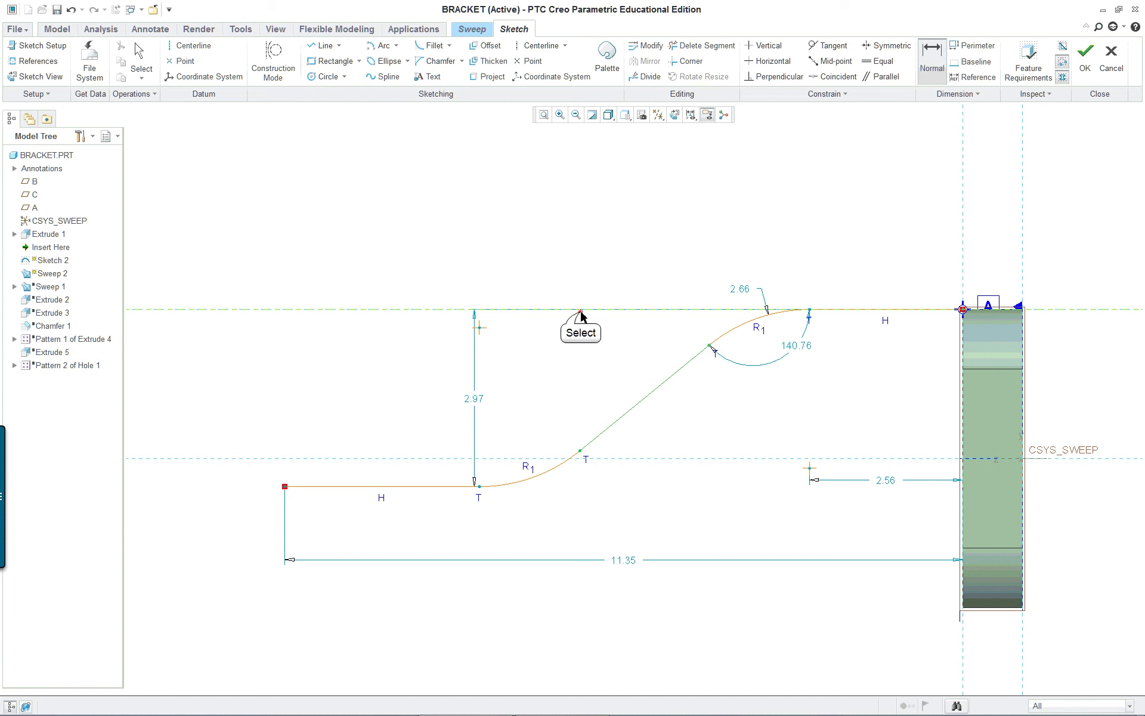
pyautogui.middleClick(606, 376)
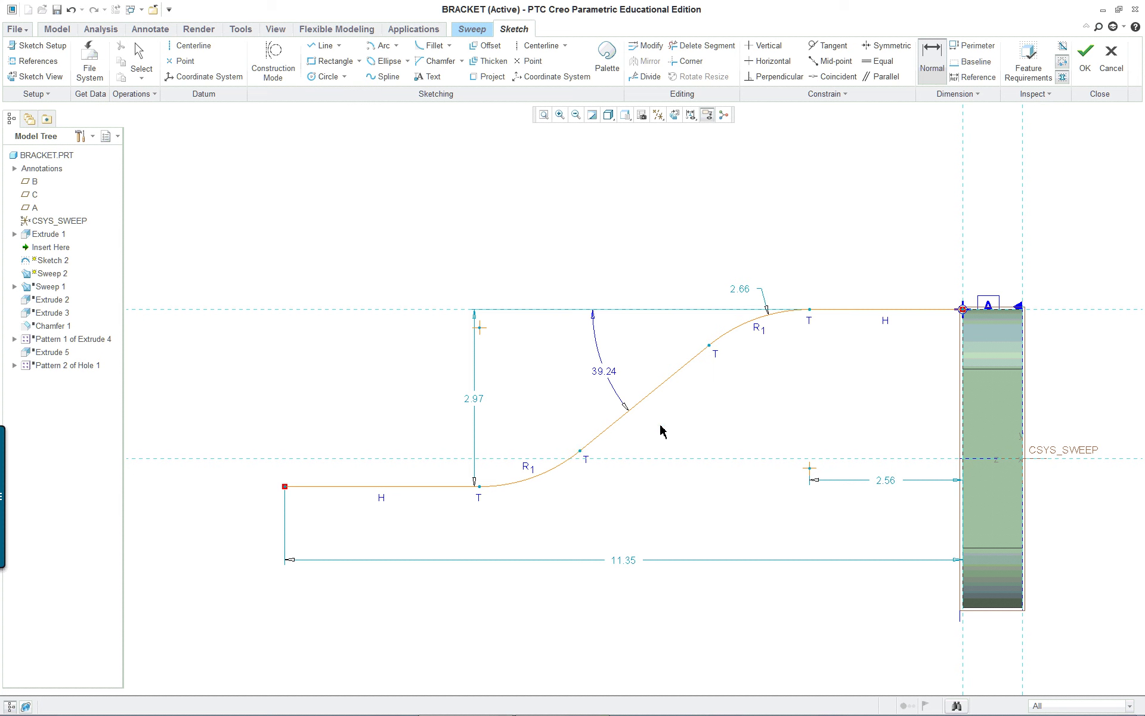
pyautogui.middleClick(415, 485)
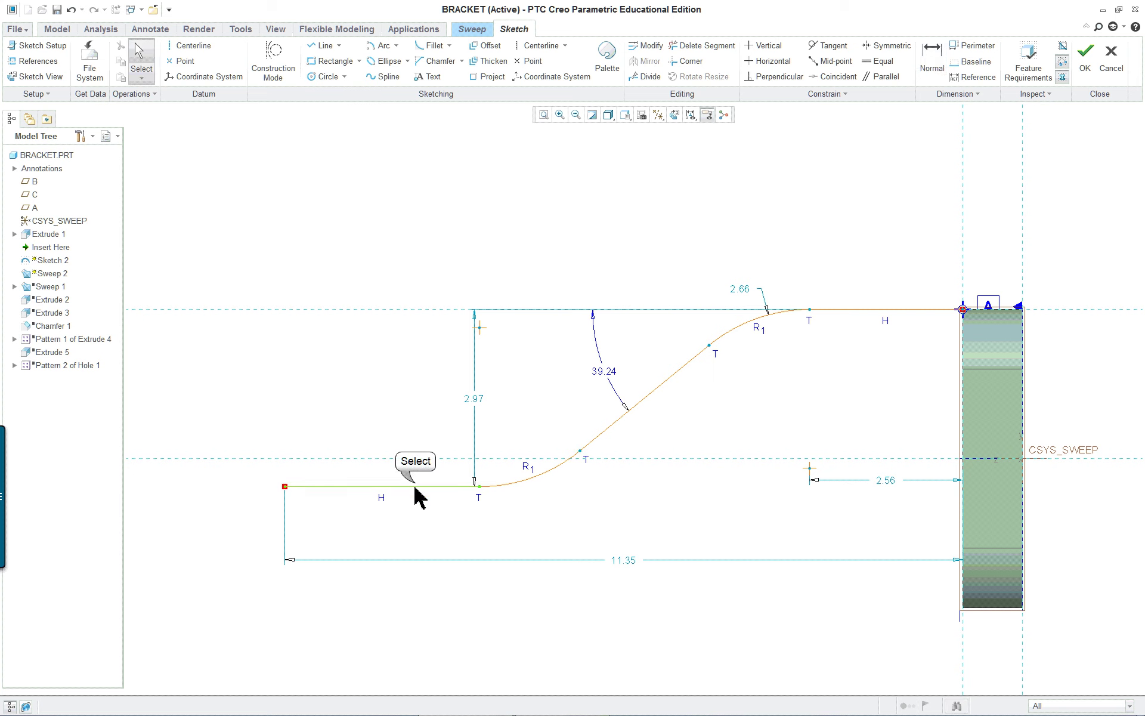
# Reshape the trajectory freehand to about 3.66 high and 12.39 long, with a slope of about 57° and fillet radii of about 1.9.
pyautogui.moveTo(415, 484); pyautogui.dragTo(393, 558)
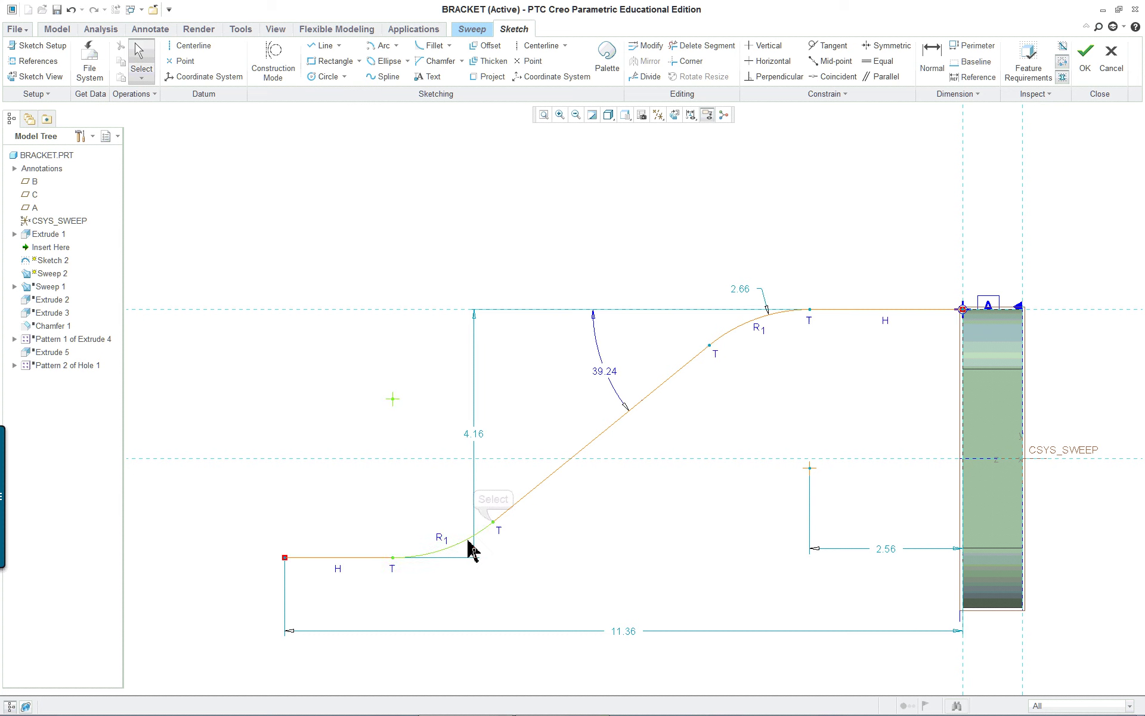
pyautogui.moveTo(492, 524); pyautogui.dragTo(620, 508)
pyautogui.moveTo(286, 558)
pyautogui.mouseDown()
pyautogui.moveTo(324, 559)
pyautogui.moveTo(256, 534)
pyautogui.moveTo(266, 532)
pyautogui.moveTo(224, 529)
pyautogui.mouseUp()
# Complete the trajectory sketch, return to the sweep feature and view the curve against the plate in 3D.
pyautogui.moveTo(627, 506)
pyautogui.mouseDown(button='middle')
pyautogui.moveTo(670, 544)
pyautogui.moveTo(660, 549)
pyautogui.moveTo(711, 576)
pyautogui.mouseUp(button='middle')
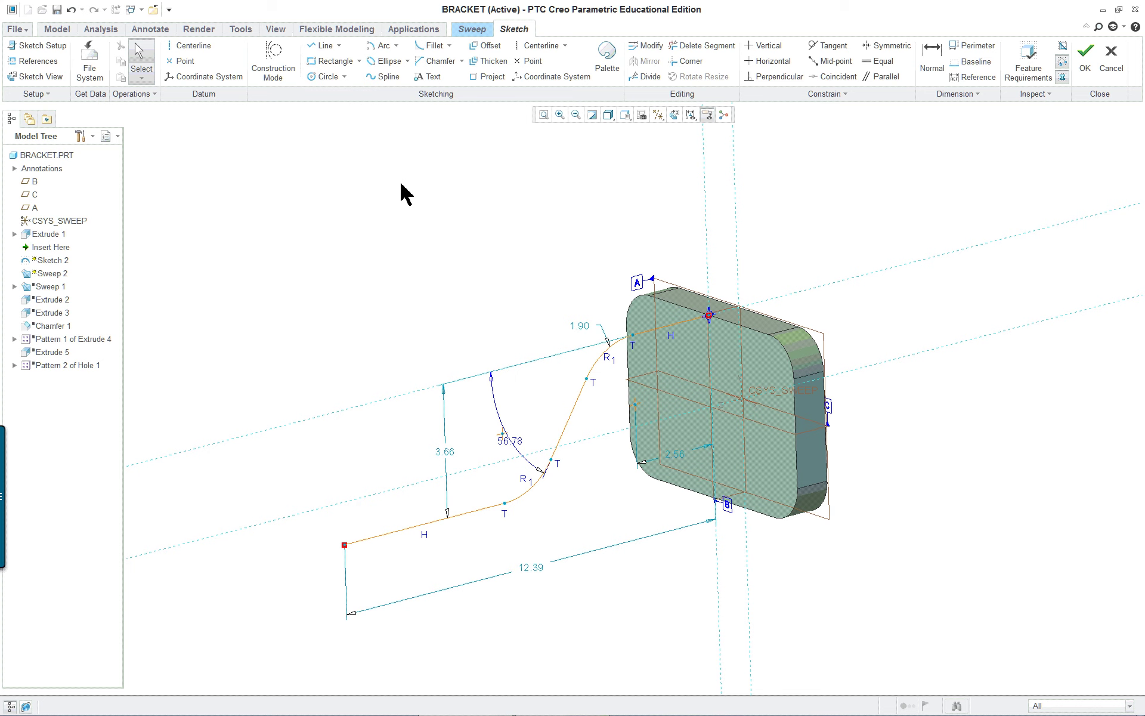
pyautogui.moveTo(403, 186)
pyautogui.mouseDown(button='right')
pyautogui.moveTo(447, 162)
pyautogui.moveTo(498, 168)
pyautogui.moveTo(511, 292)
pyautogui.mouseUp(button='right')
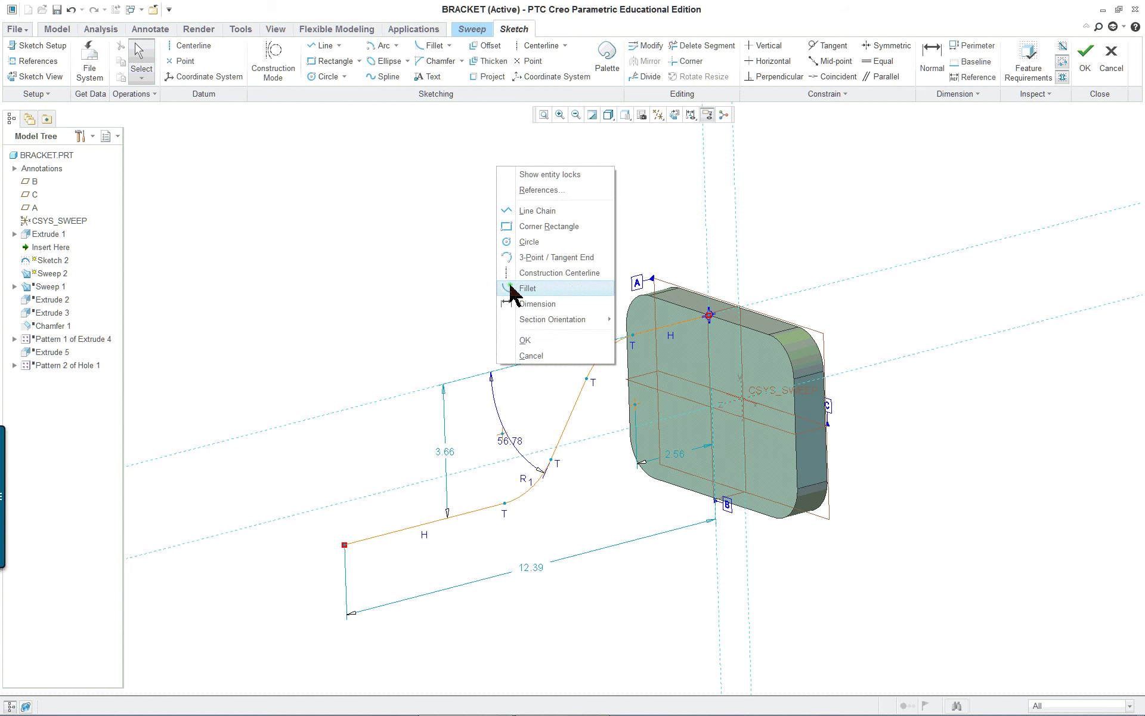
pyautogui.click(537, 340)
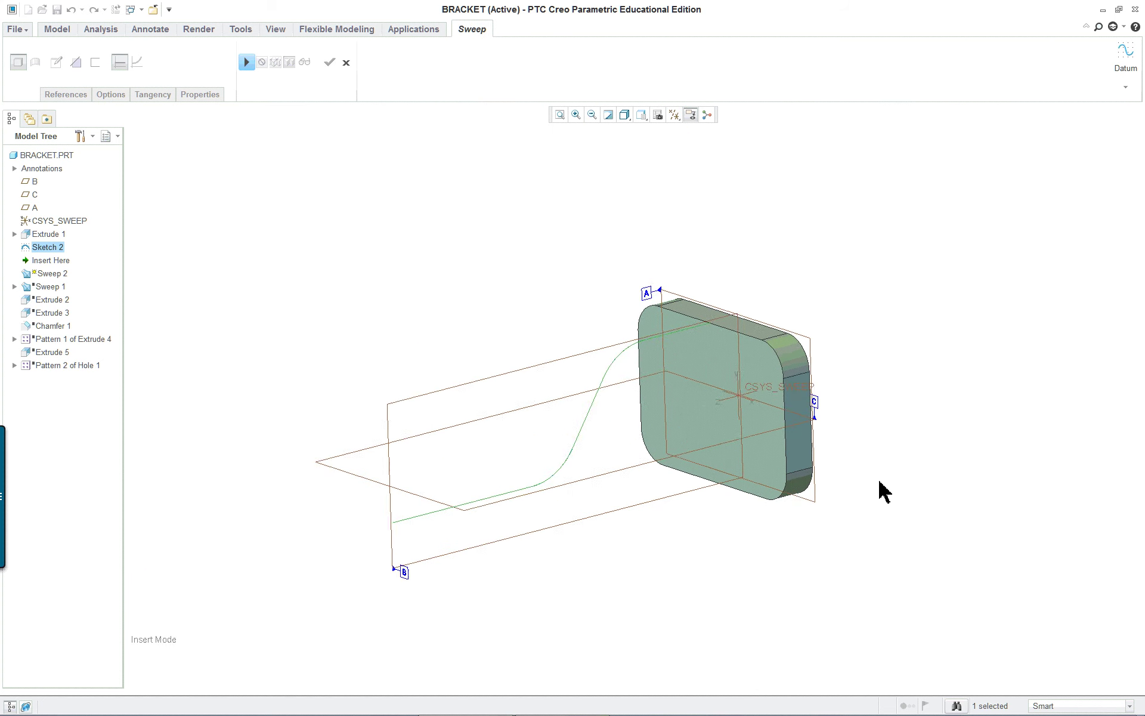
pyautogui.scroll(-2, 882, 484)
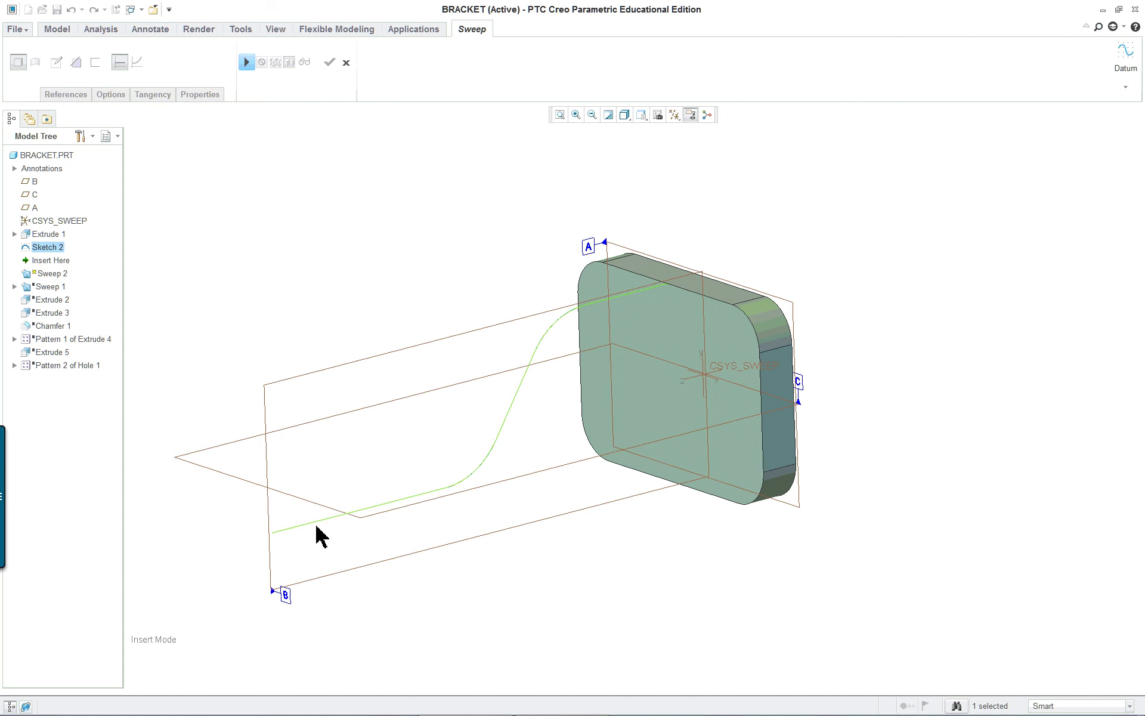
pyautogui.moveTo(464, 368)
pyautogui.mouseDown(button='middle')
pyautogui.moveTo(455, 358)
pyautogui.moveTo(514, 353)
pyautogui.moveTo(447, 364)
pyautogui.mouseUp(button='middle')
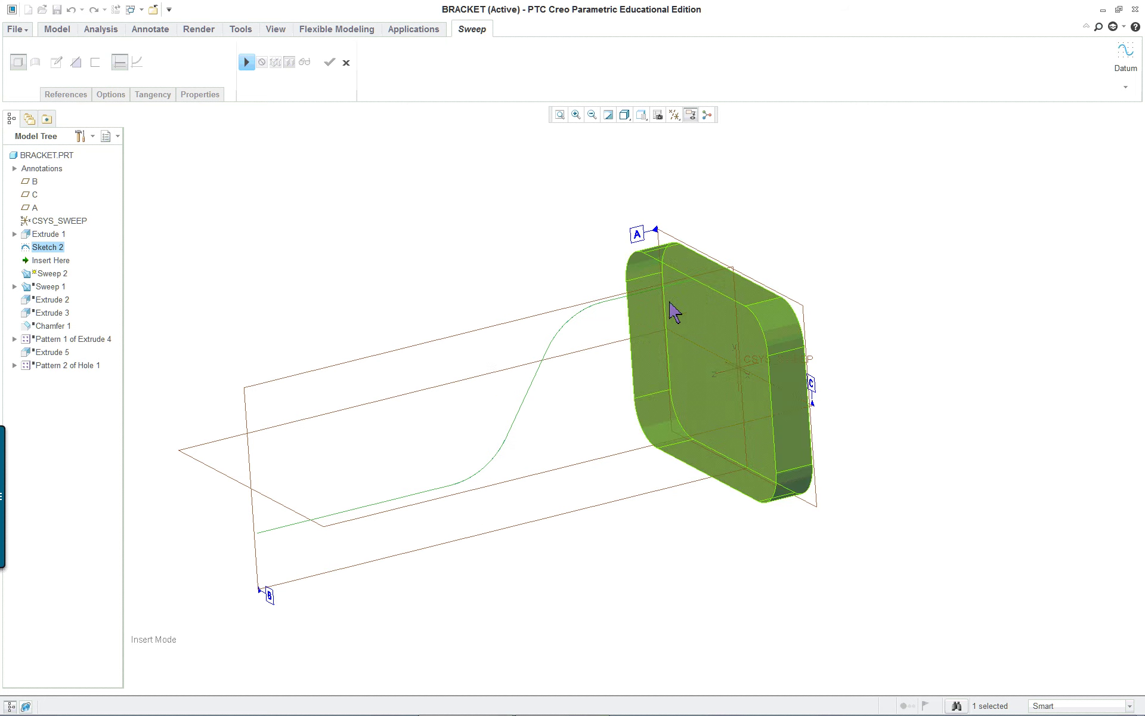
# Open the sweep's section sketch at the trajectory start, oriented flat to the sketch plane and displayed with Hidden Line.
pyautogui.click(246, 62)
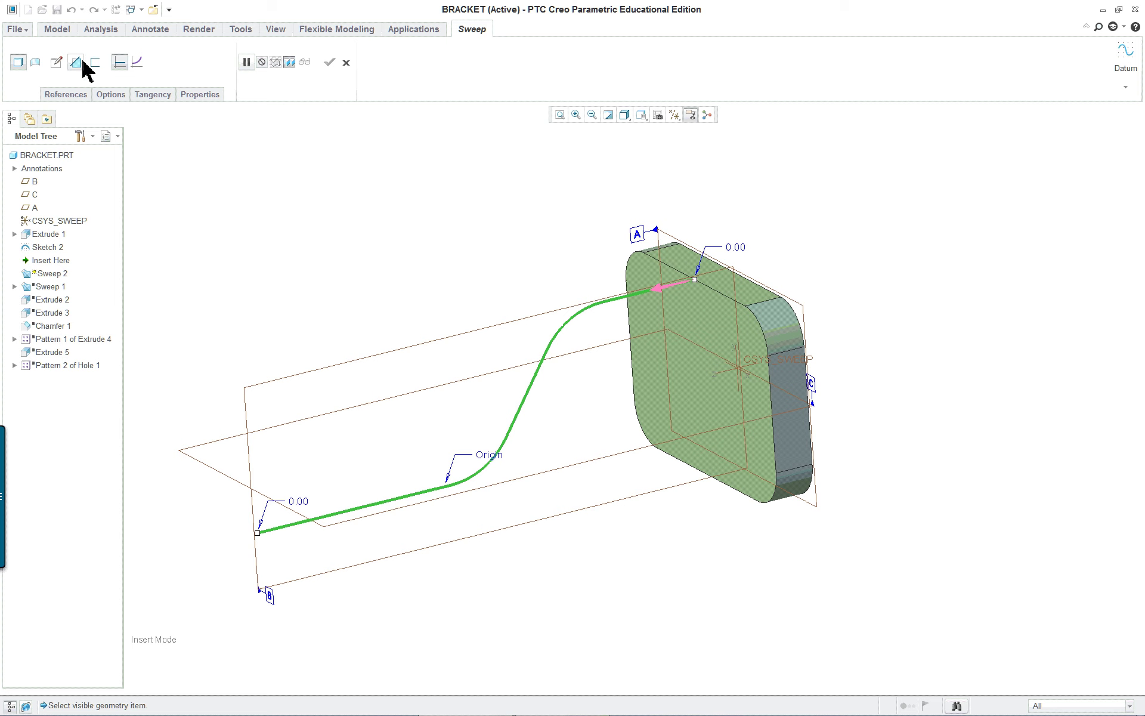
pyautogui.click(56, 62)
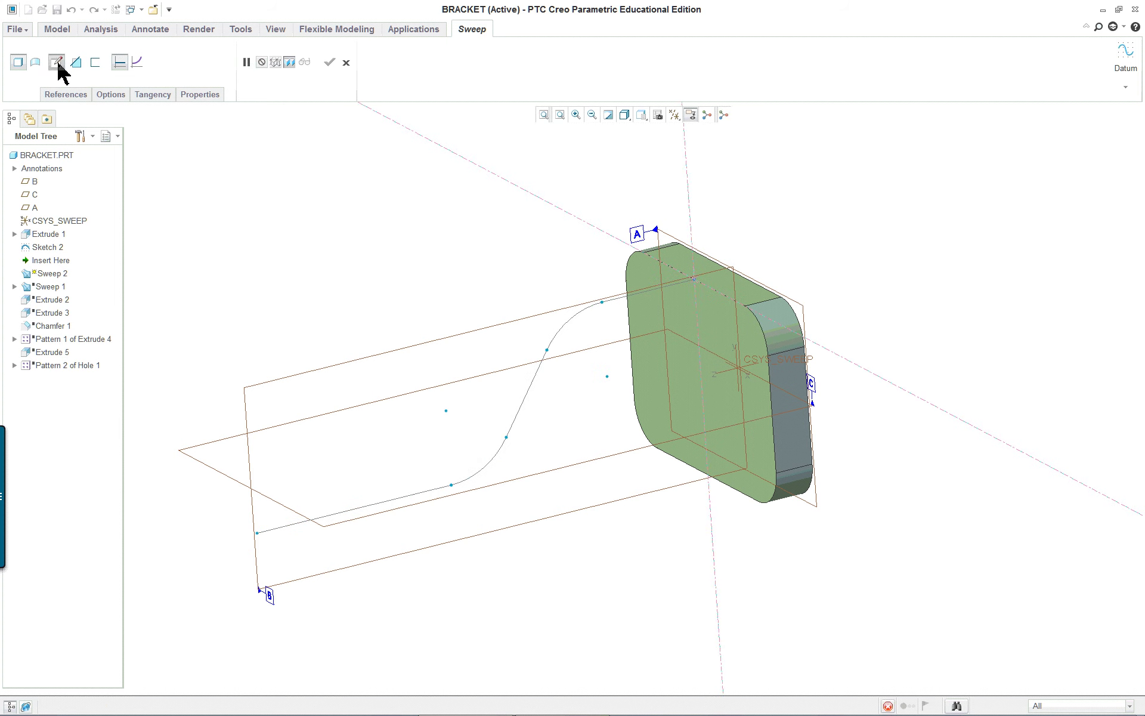
pyautogui.click(692, 117)
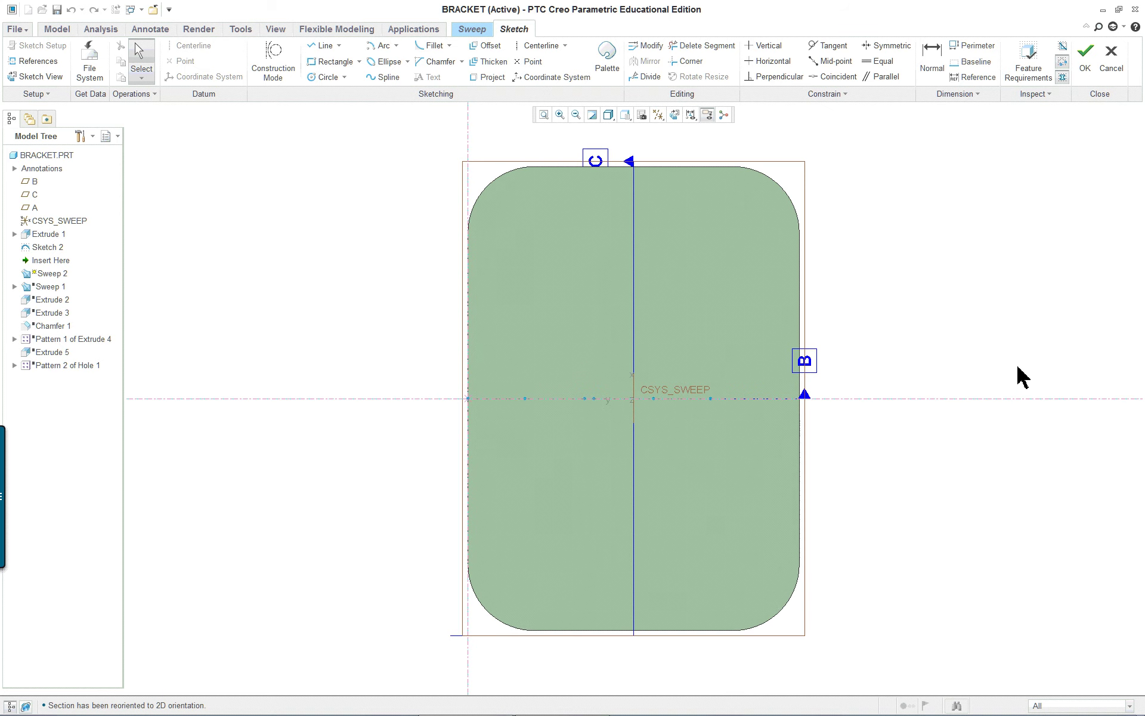
pyautogui.moveTo(975, 362); pyautogui.dragTo(828, 362, button='middle')
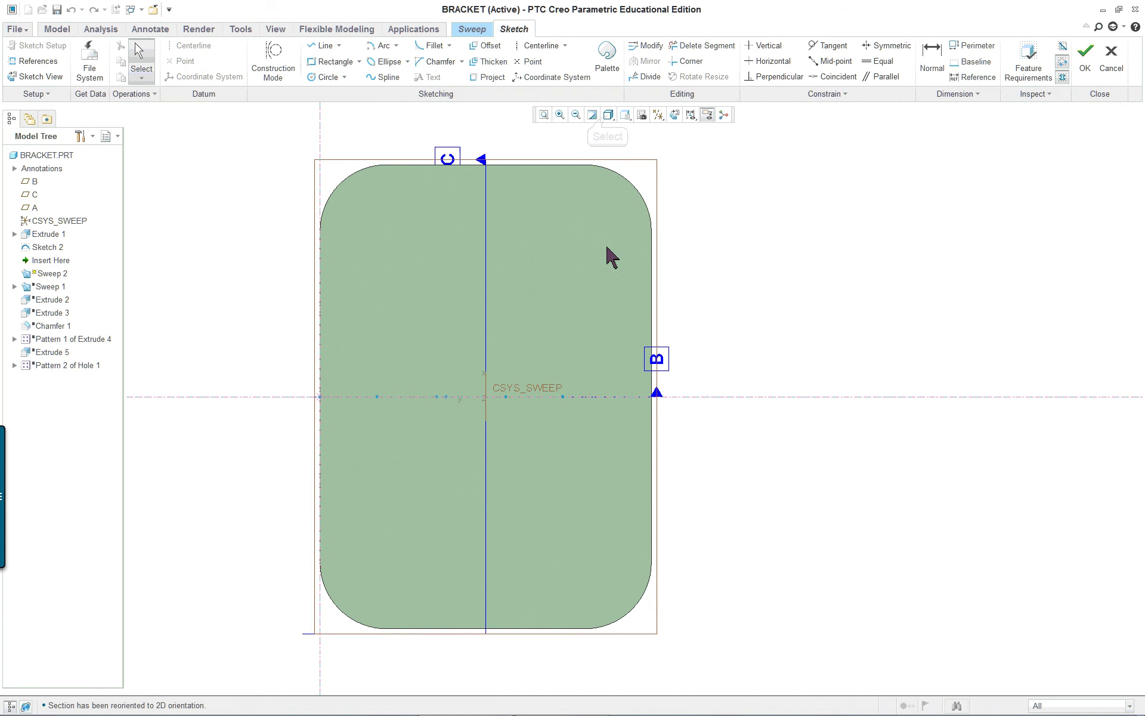
pyautogui.click(609, 114)
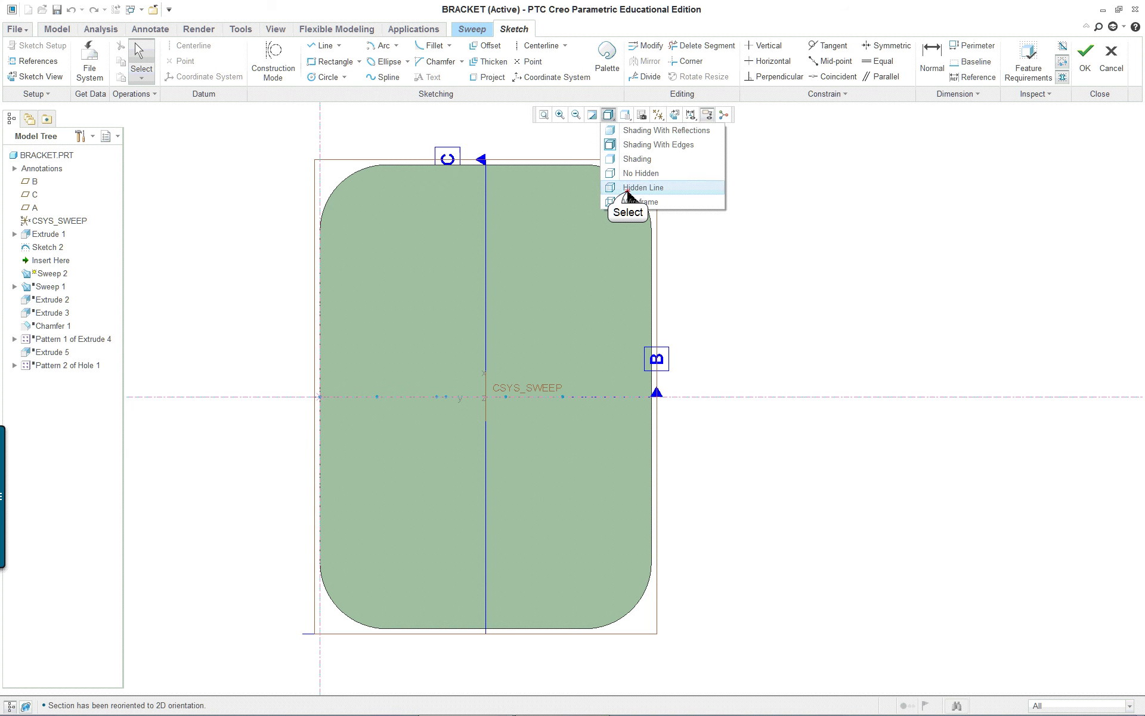
pyautogui.click(642, 187)
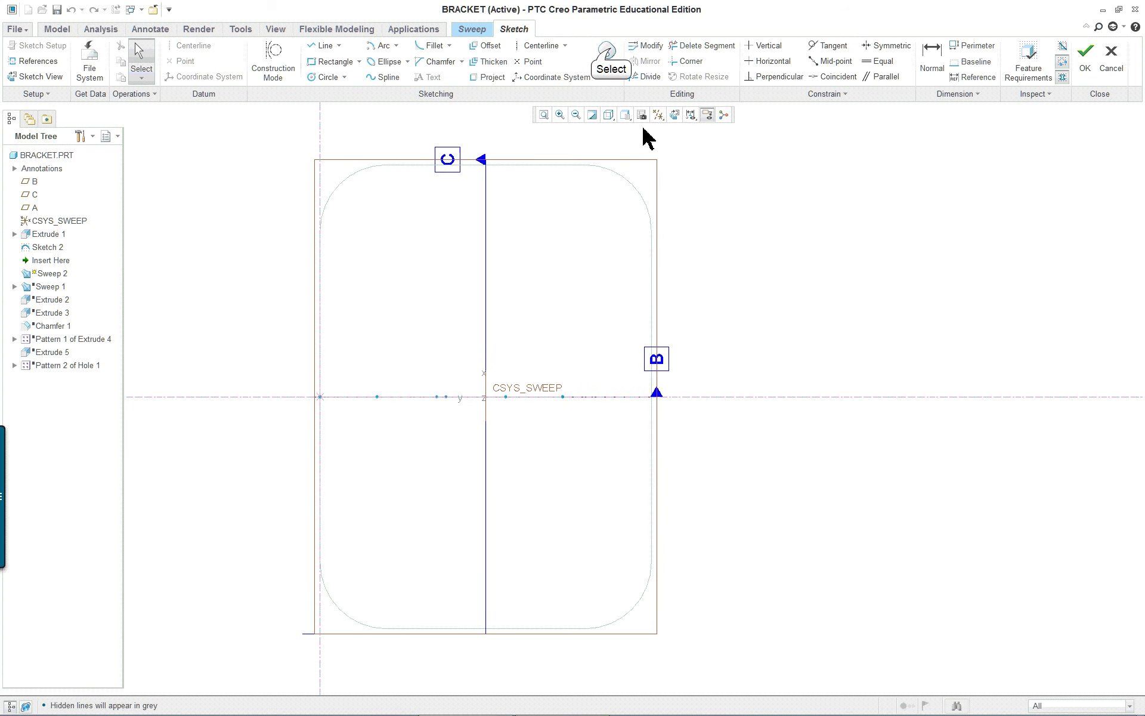
# Insert a T-profile from the Sketcher Palette beside the plate outline at a scale of about 0.40.
pyautogui.click(609, 53)
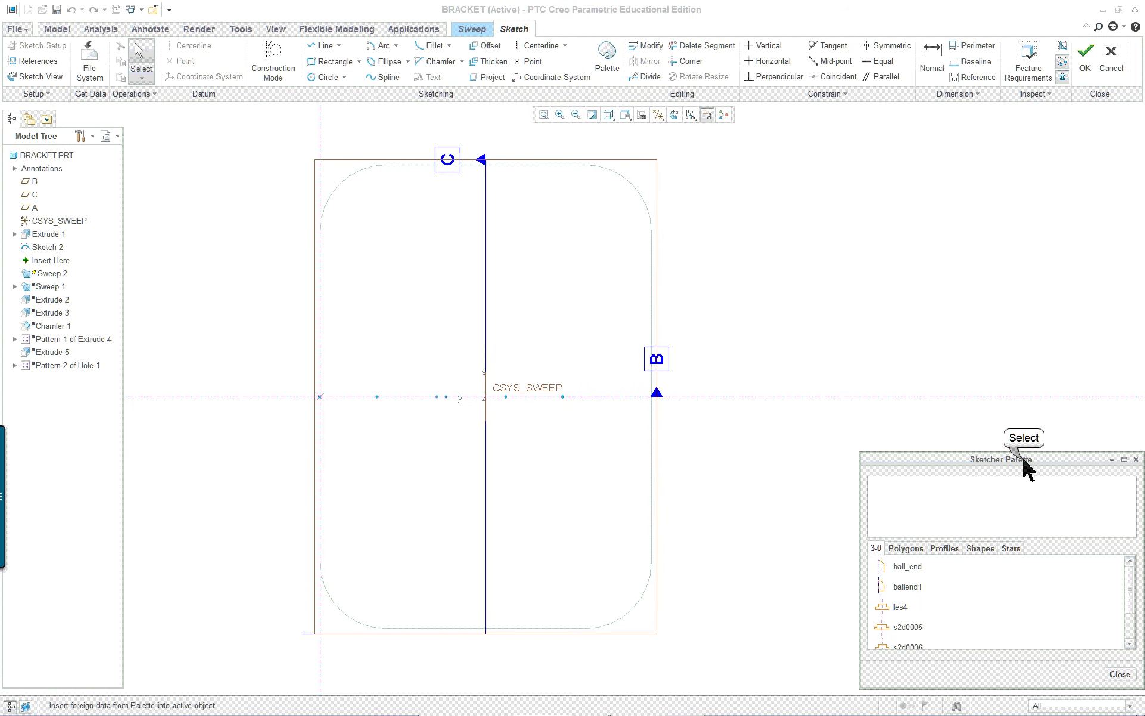
pyautogui.moveTo(1027, 462); pyautogui.dragTo(956, 275)
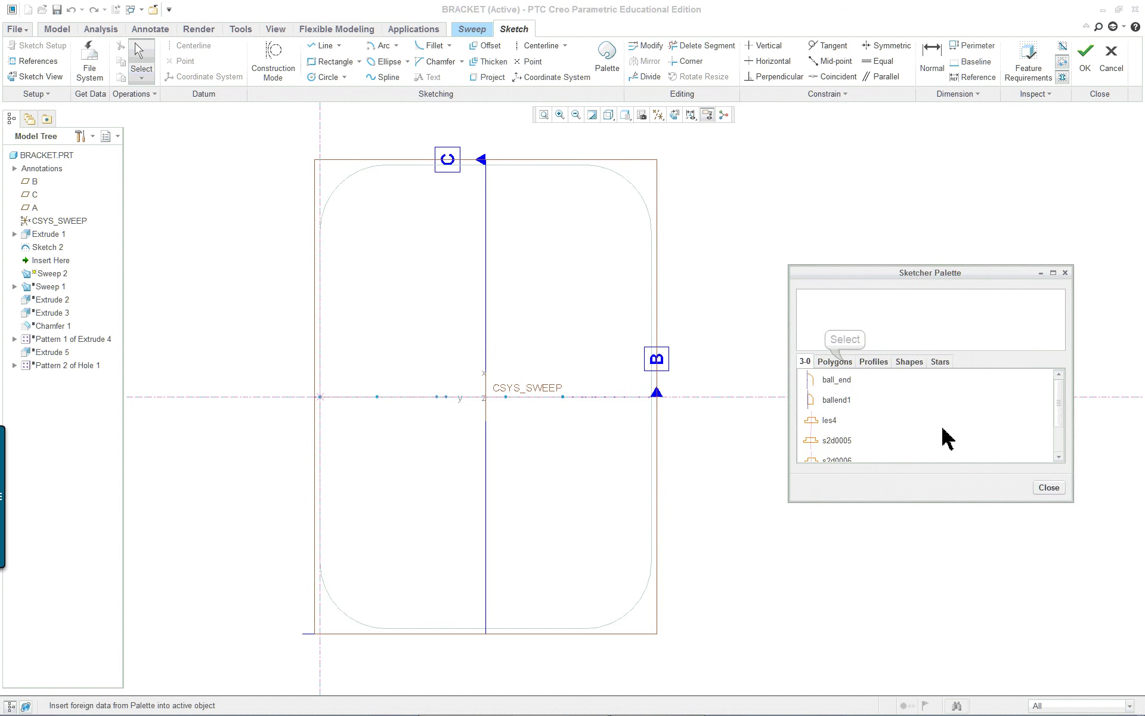
pyautogui.click(847, 363)
pyautogui.click(874, 364)
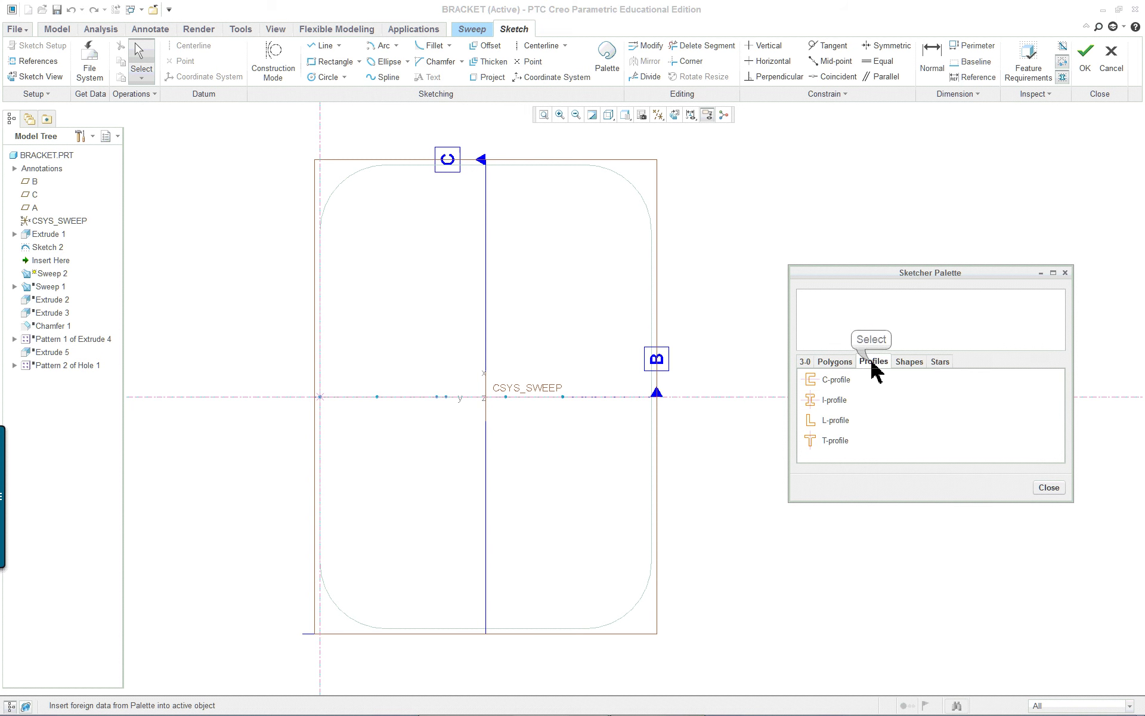
pyautogui.doubleClick(840, 446)
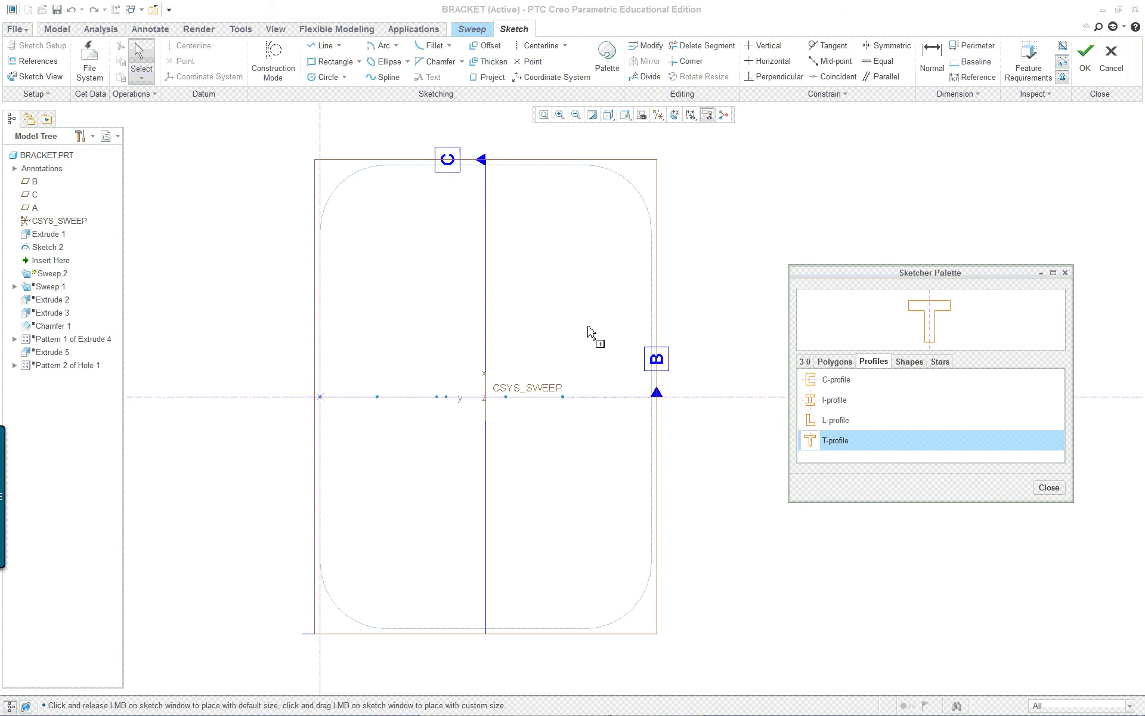
pyautogui.click(761, 210)
pyautogui.click(761, 210)
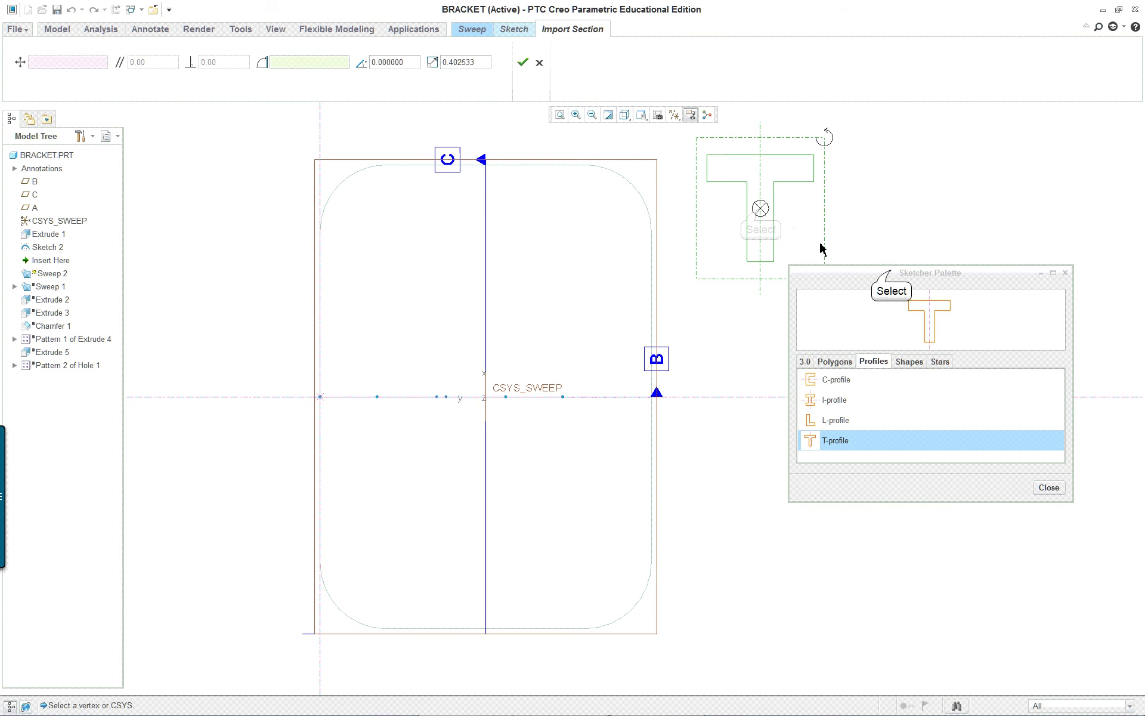
pyautogui.moveTo(893, 276); pyautogui.dragTo(946, 414)
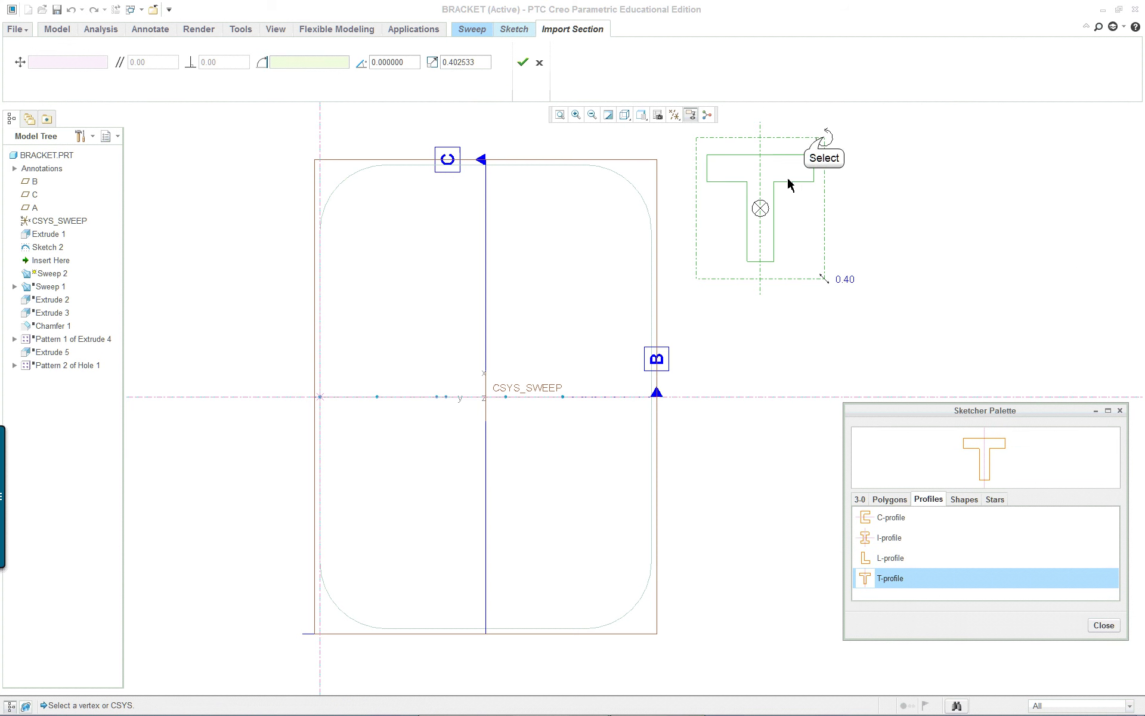
# Rotate the T-profile 90° and relocate its move handle to the midpoint of the flange's outer edge.
pyautogui.moveTo(824, 143); pyautogui.dragTo(705, 163)
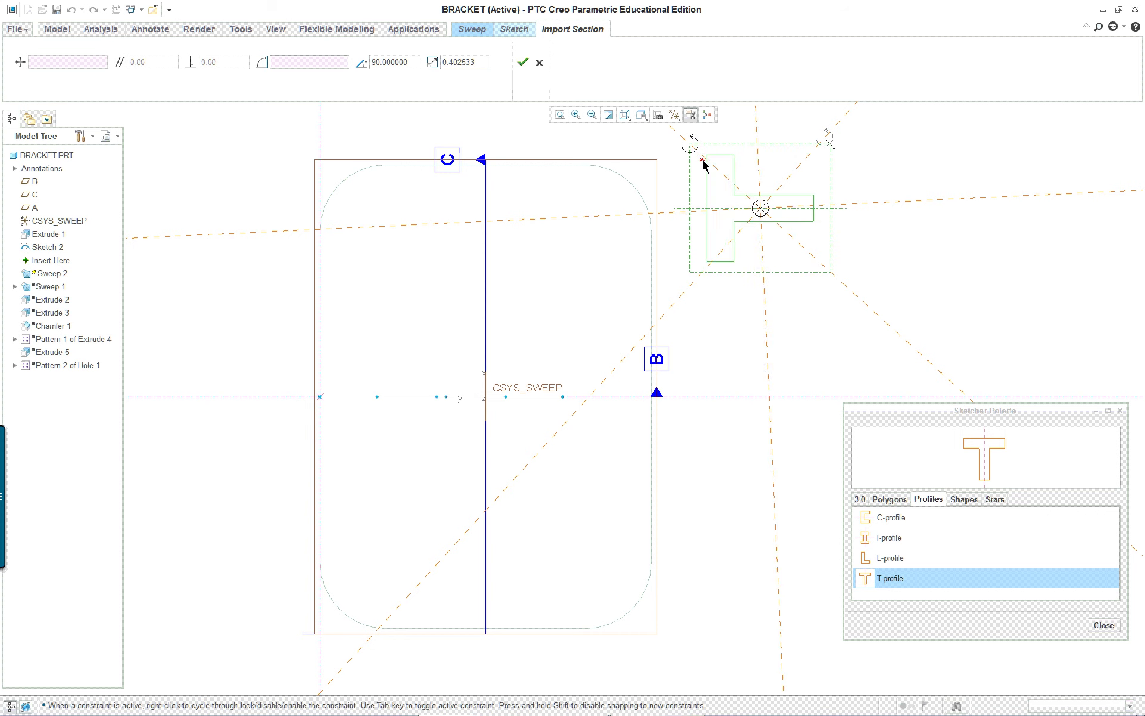
pyautogui.rightClick(777, 231)
pyautogui.moveTo(761, 209); pyautogui.dragTo(710, 206, button='right')
pyautogui.scroll(5, 713, 203)
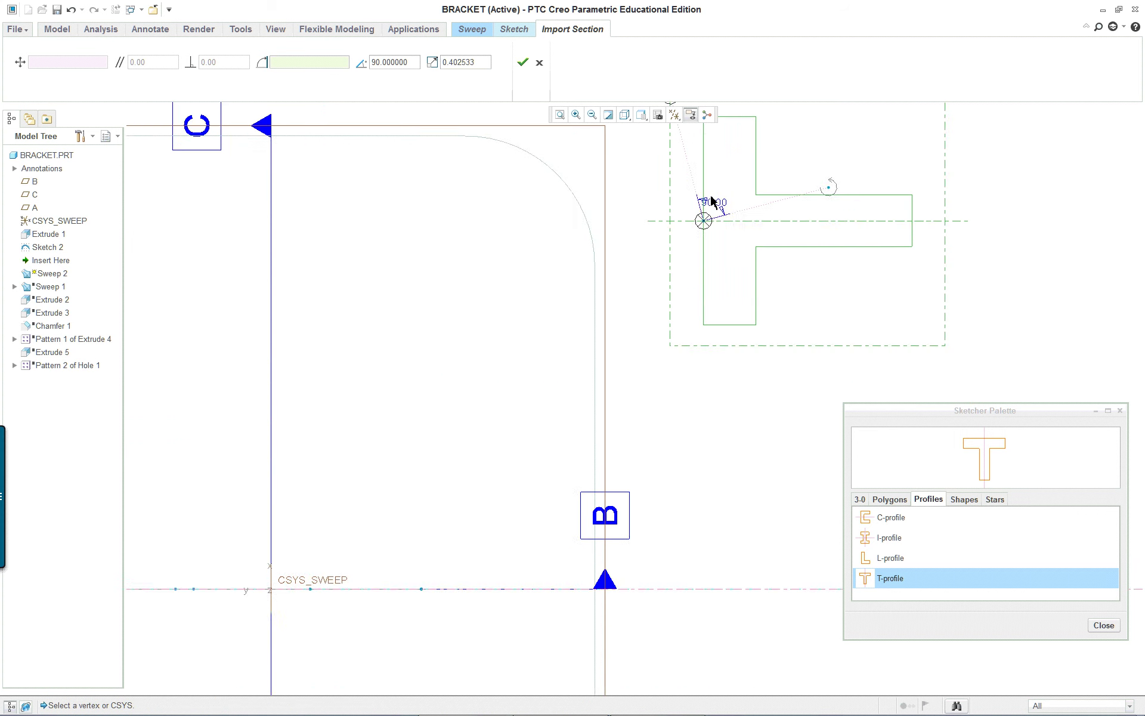
pyautogui.scroll(-5, 710, 233)
pyautogui.click(711, 232)
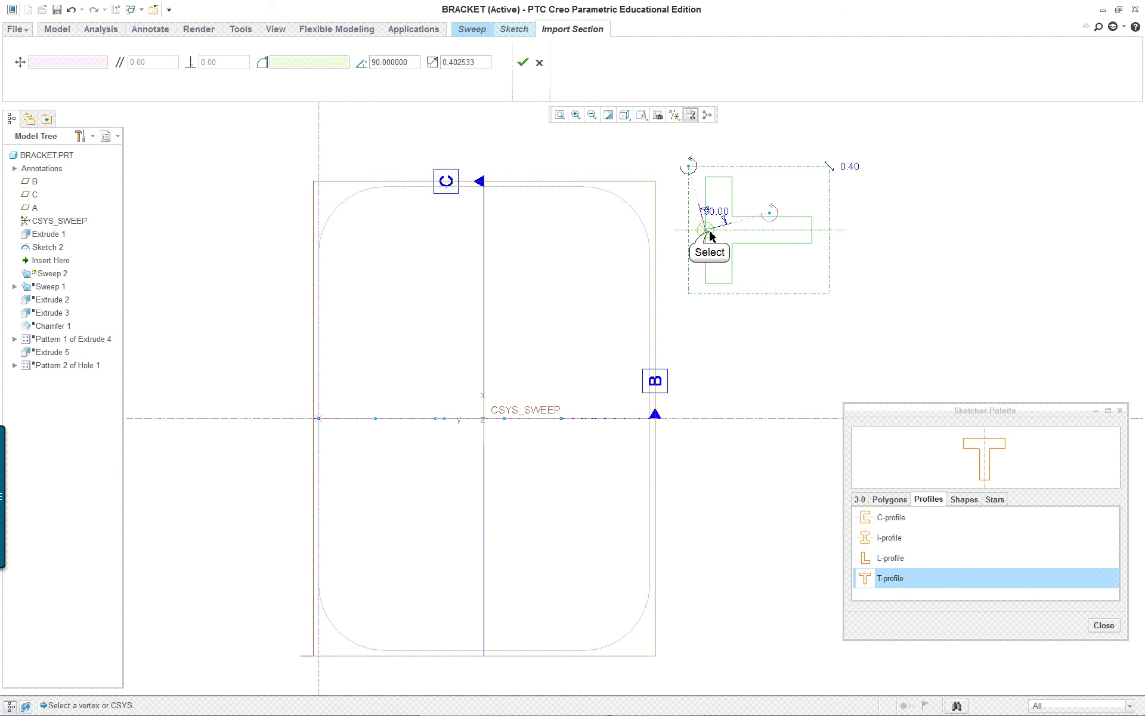
# Place the T-profile's flange midpoint on the trajectory start point at the plate's edge, accept the placement and close the palette.
pyautogui.moveTo(710, 234); pyautogui.dragTo(320, 420)
pyautogui.scroll(1, 217, 475)
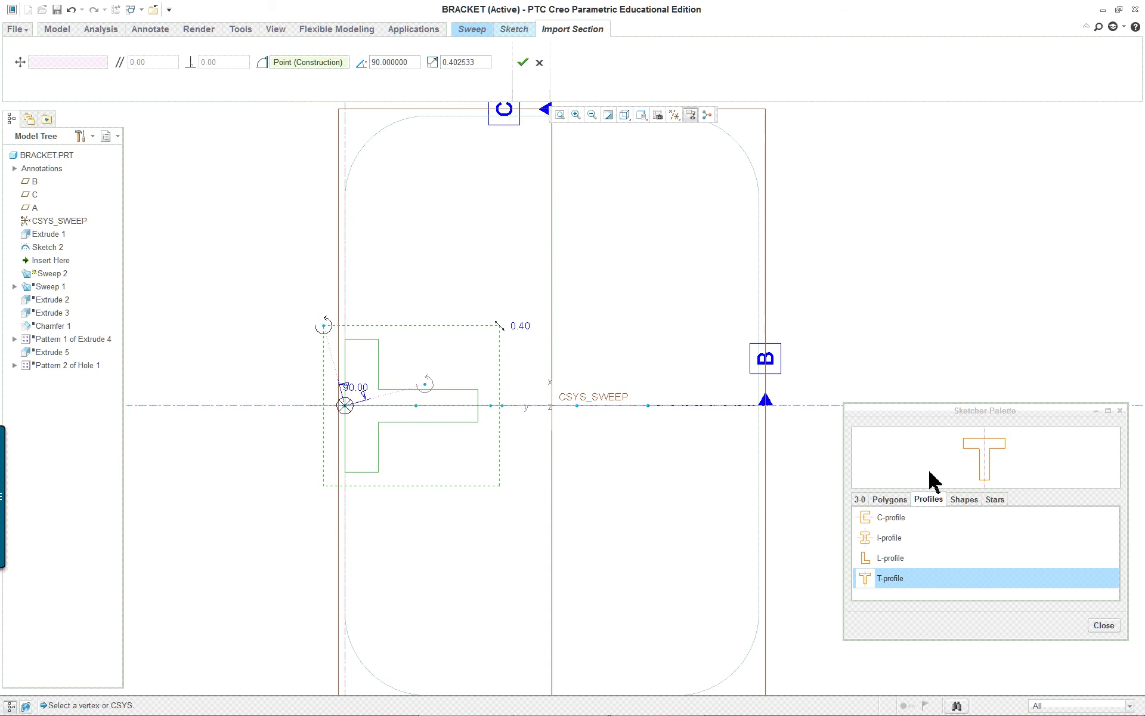
pyautogui.middleClick(863, 294)
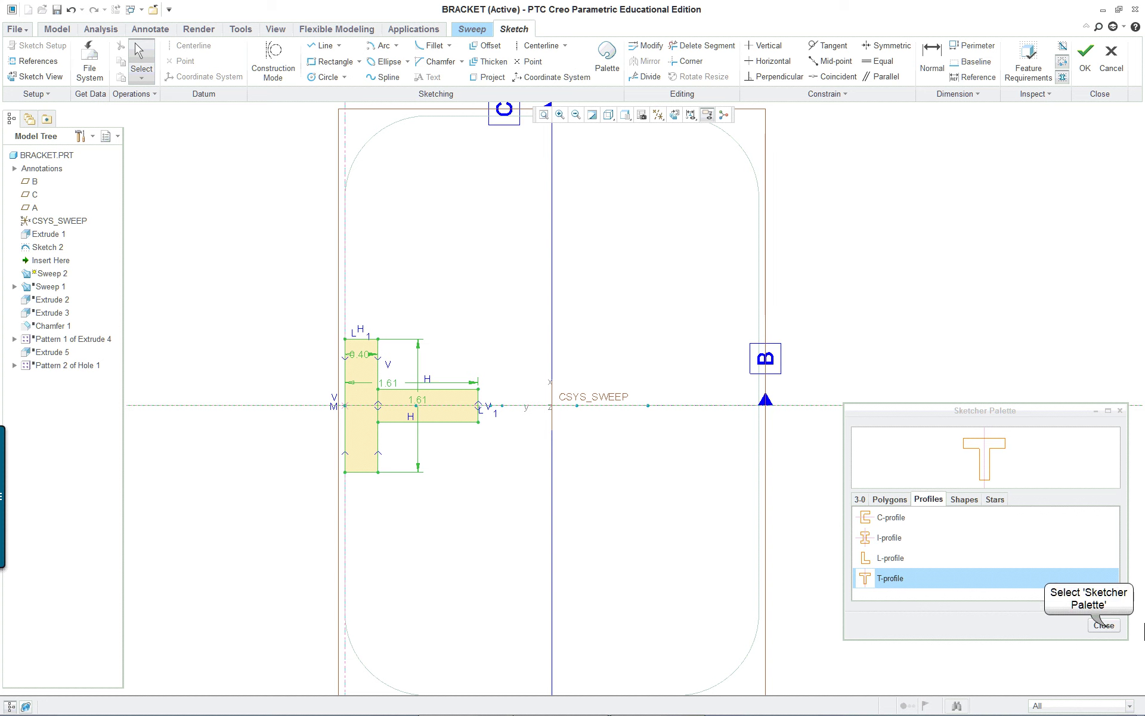
pyautogui.click(1103, 625)
pyautogui.scroll(-2, 242, 409)
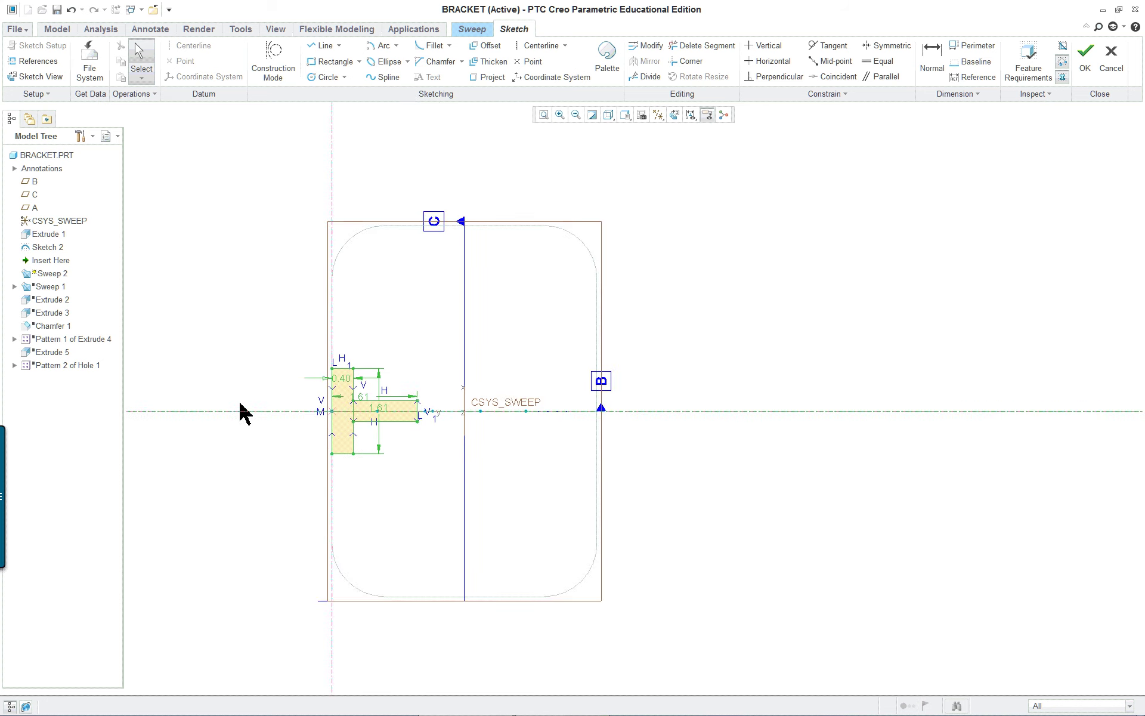
pyautogui.scroll(3, 288, 414)
pyautogui.scroll(1, 555, 475)
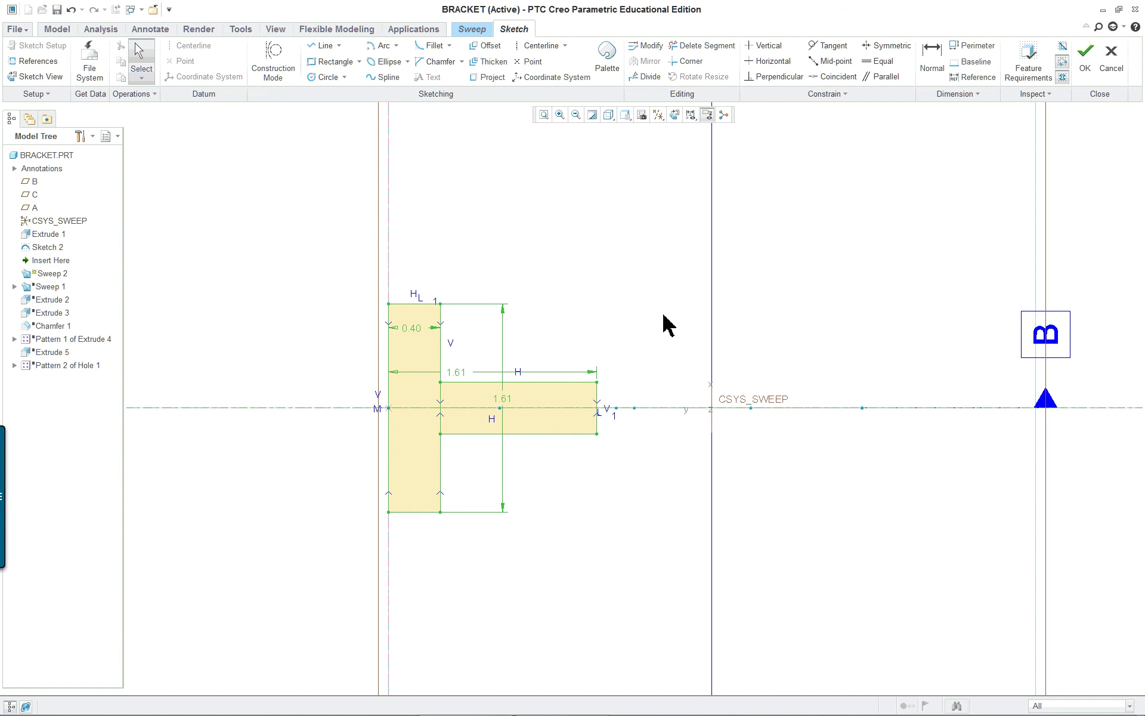
# Complete the T-section sketch and finish the sweep, with the model displayed as Shading With Edges.
pyautogui.click(1085, 53)
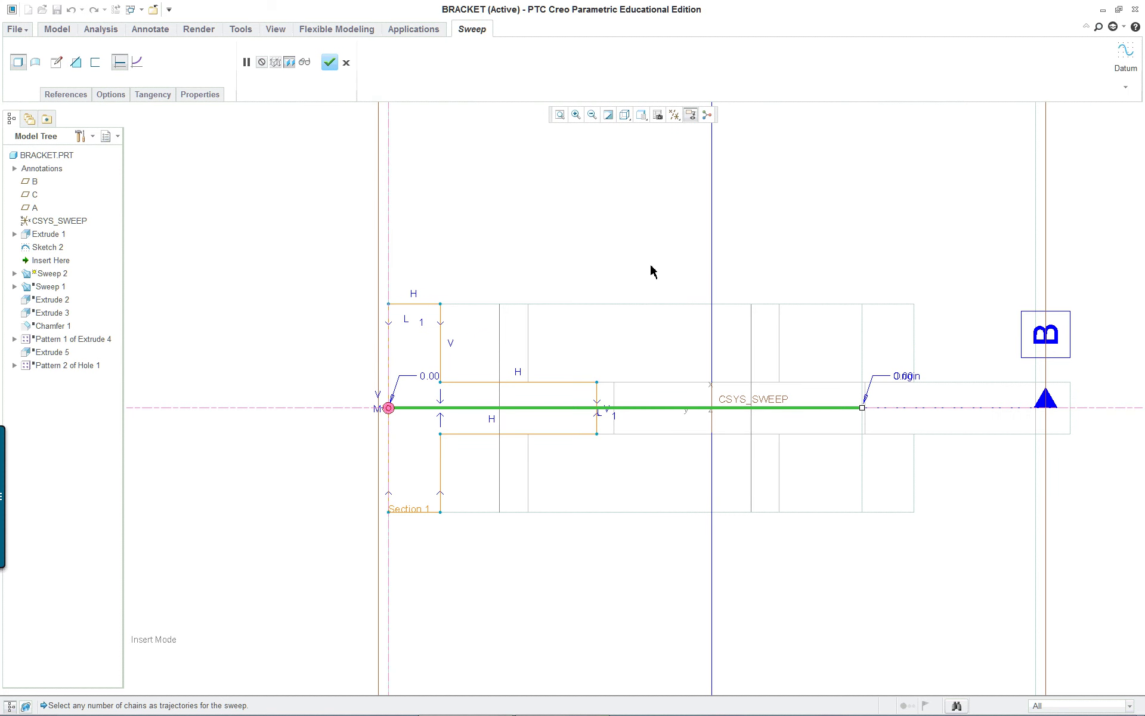
pyautogui.click(624, 114)
pyautogui.click(666, 143)
pyautogui.moveTo(556, 287); pyautogui.dragTo(592, 334, button='middle')
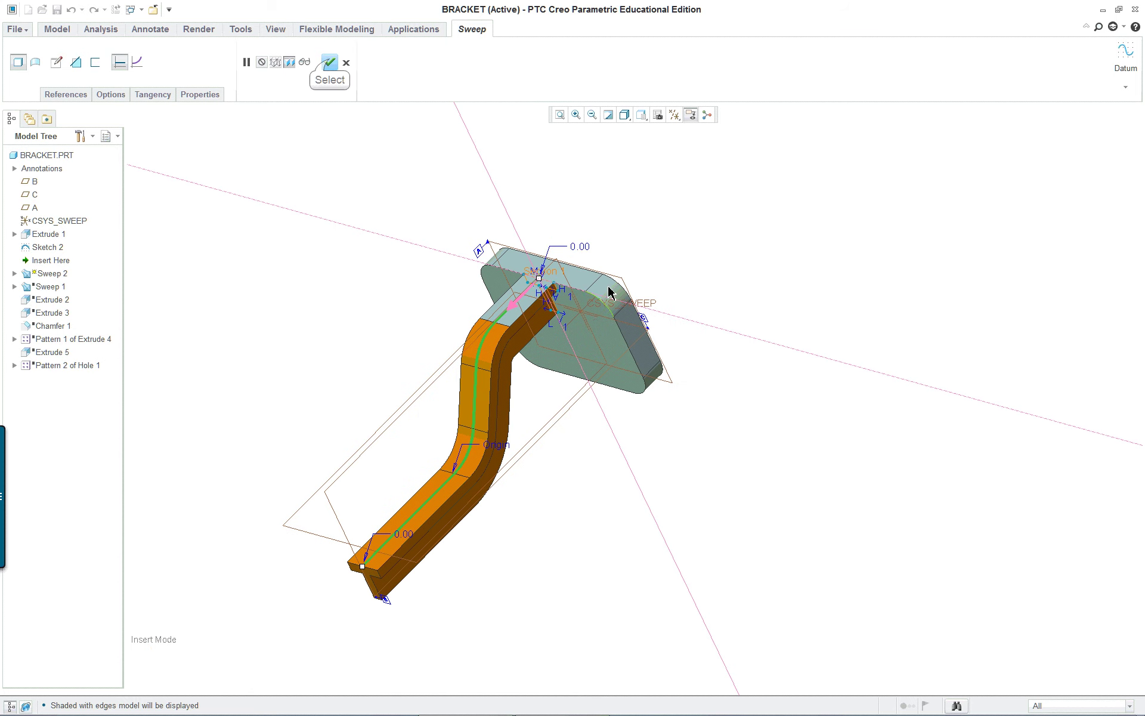
pyautogui.click(330, 62)
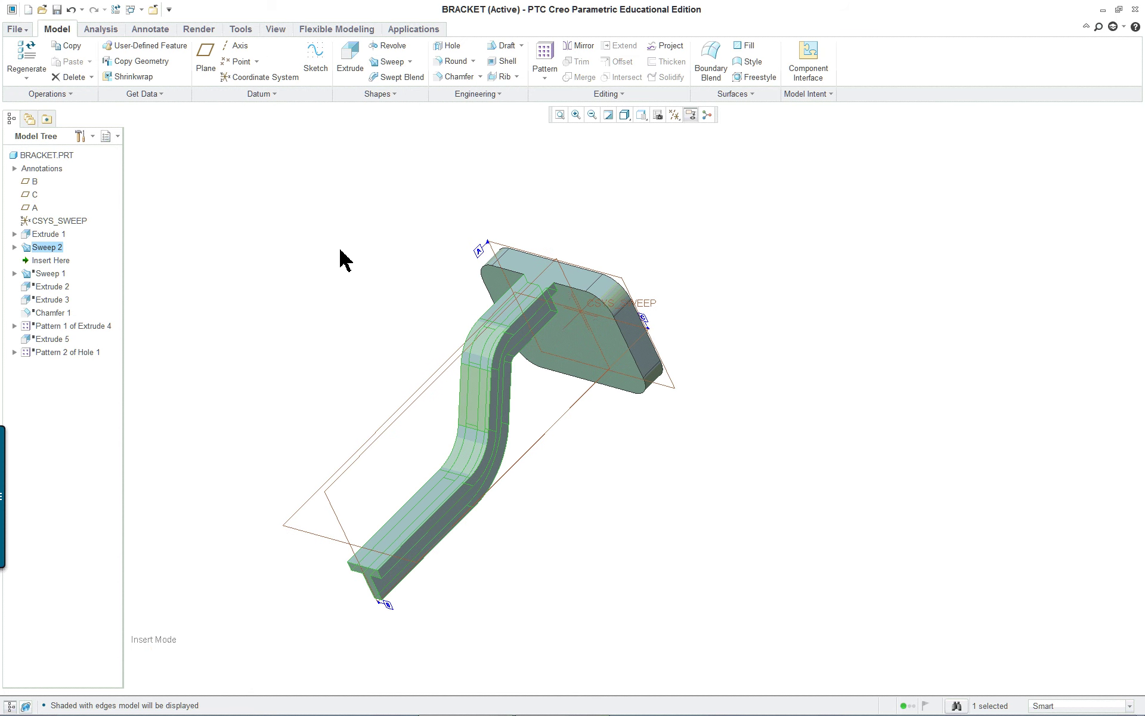
# Start a Round on six lengthwise edges of the T-shaped arm: three on the sloped section and three beneath the flange.
pyautogui.scroll(-3, 409, 346)
pyautogui.moveTo(411, 346)
pyautogui.mouseDown(button='middle')
pyautogui.moveTo(406, 291)
pyautogui.moveTo(376, 301)
pyautogui.moveTo(384, 327)
pyautogui.mouseUp(button='middle')
pyautogui.scroll(5, 322, 352)
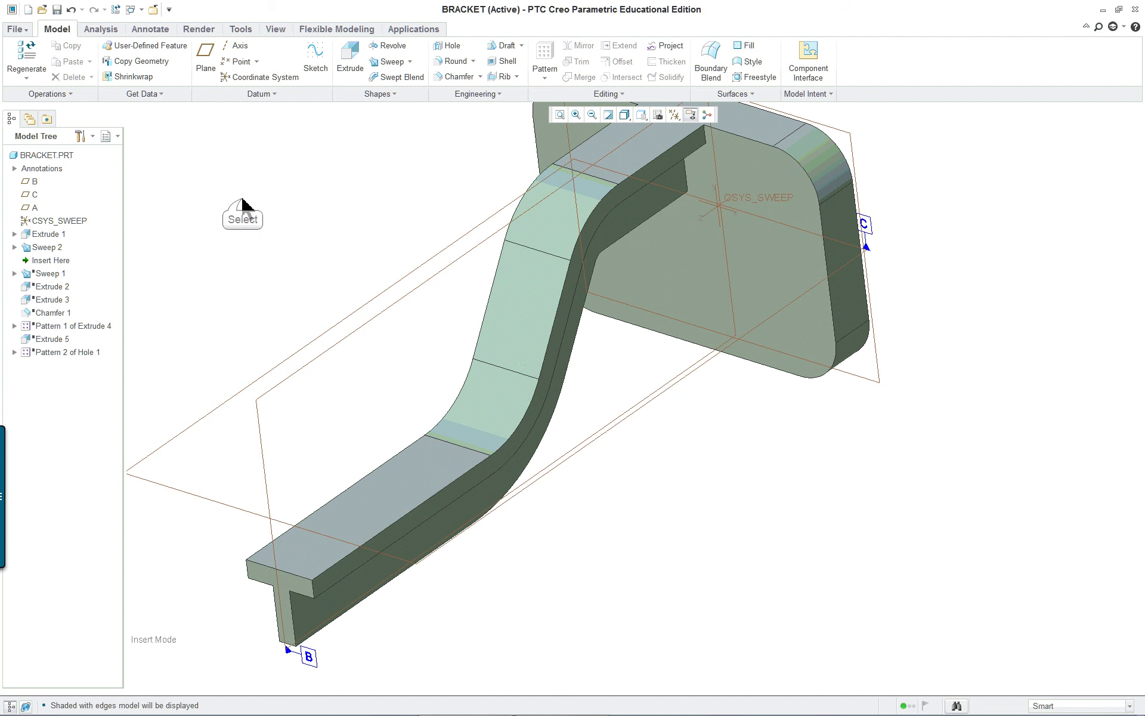
pyautogui.click(548, 355)
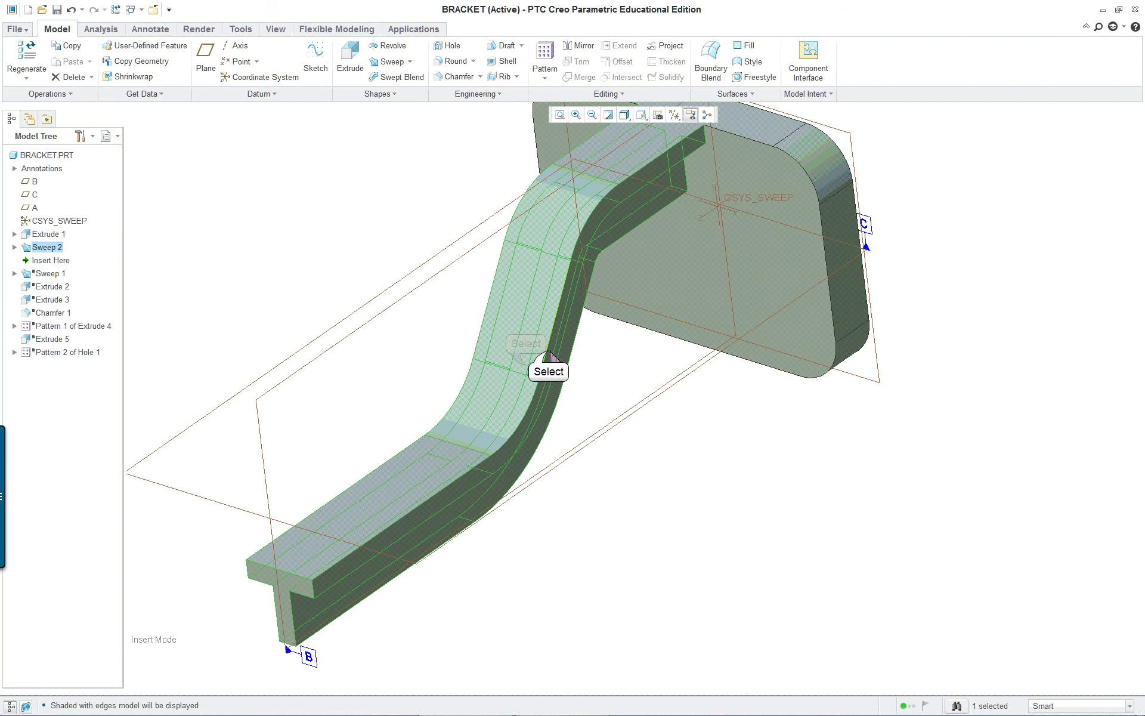
pyautogui.click(548, 355)
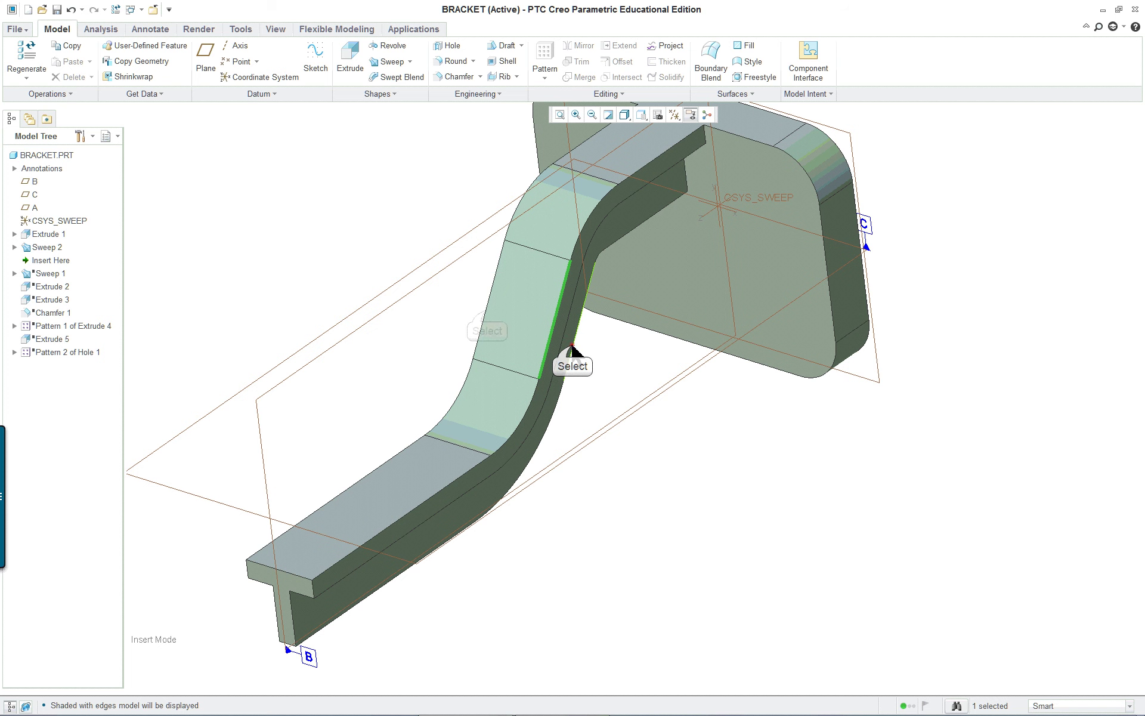
pyautogui.keyDown('ctrl'); pyautogui.click(511, 334); pyautogui.keyUp('ctrl')
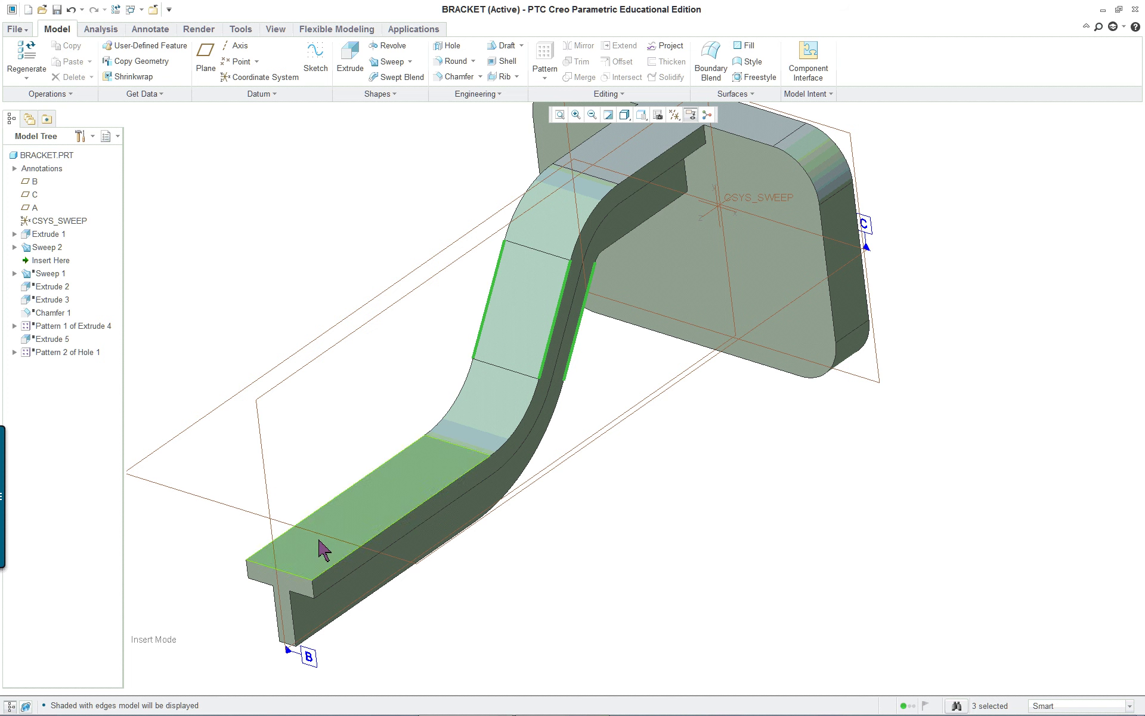
pyautogui.keyDown('ctrl'); pyautogui.click(290, 591); pyautogui.keyUp('ctrl')
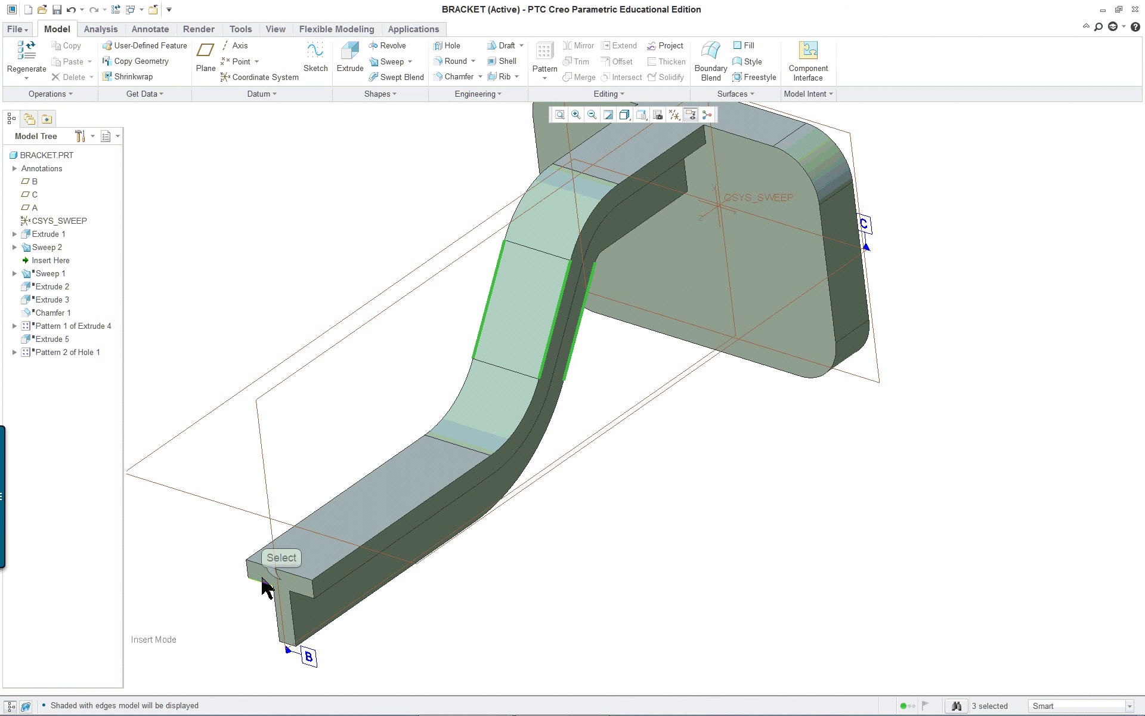
pyautogui.keyDown('ctrl'); pyautogui.click(281, 578); pyautogui.keyUp('ctrl')
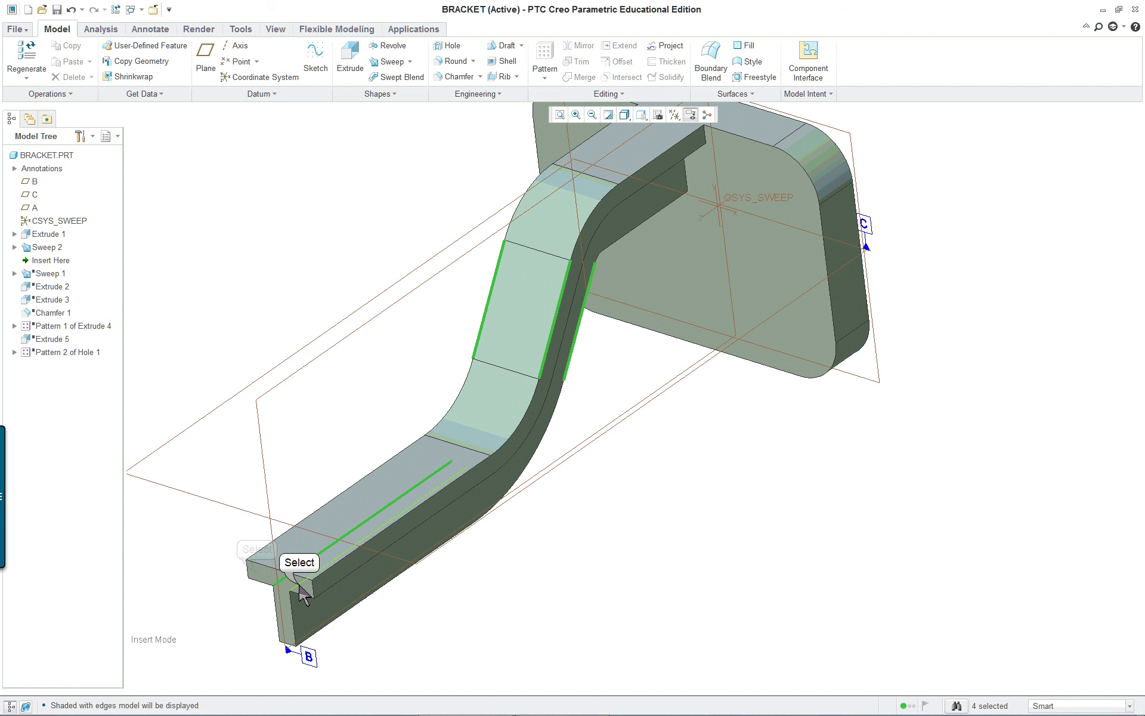
pyautogui.keyDown('ctrl'); pyautogui.click(299, 587); pyautogui.keyUp('ctrl')
pyautogui.keyDown('ctrl'); pyautogui.click(257, 574); pyautogui.keyUp('ctrl')
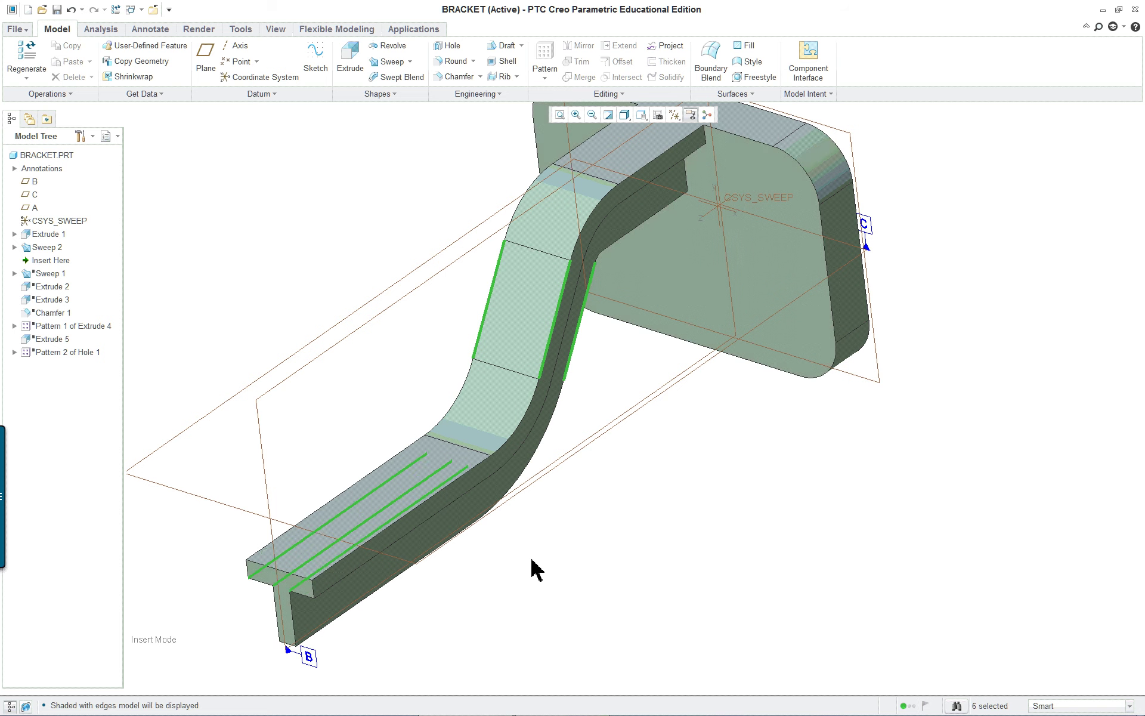
pyautogui.rightClick(631, 483)
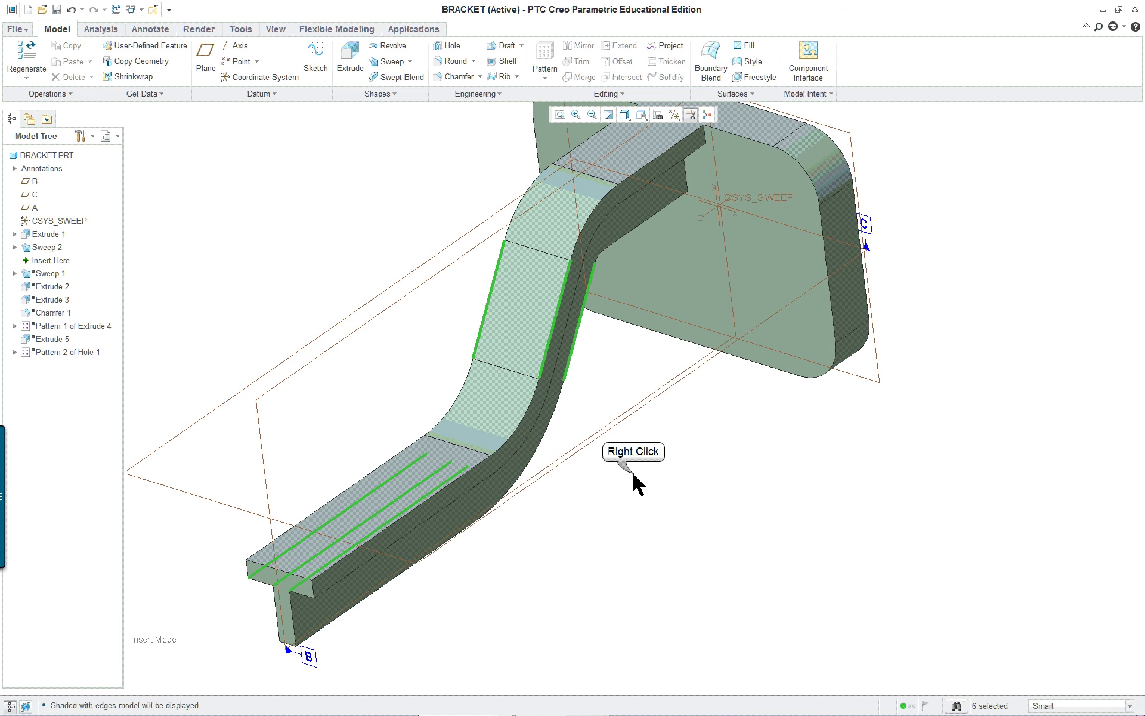
pyautogui.click(659, 524)
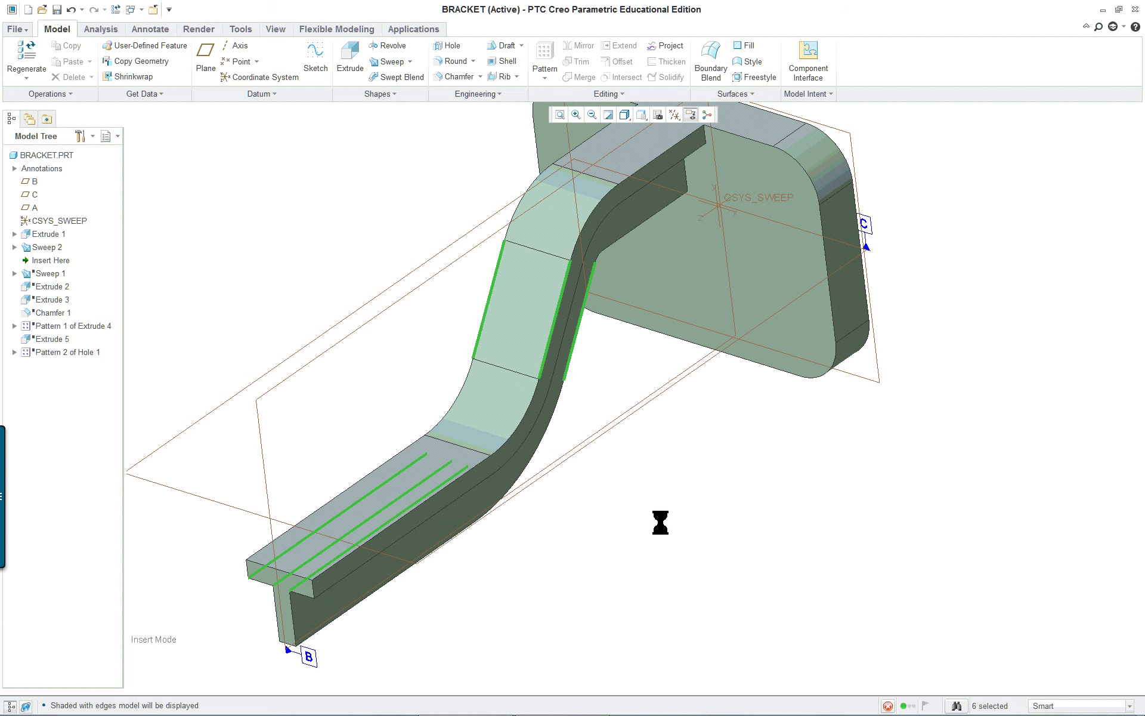
# Examine the round preview along the arm's underside, web edges and free end.
pyautogui.moveTo(626, 537); pyautogui.dragTo(722, 465, button='middle')
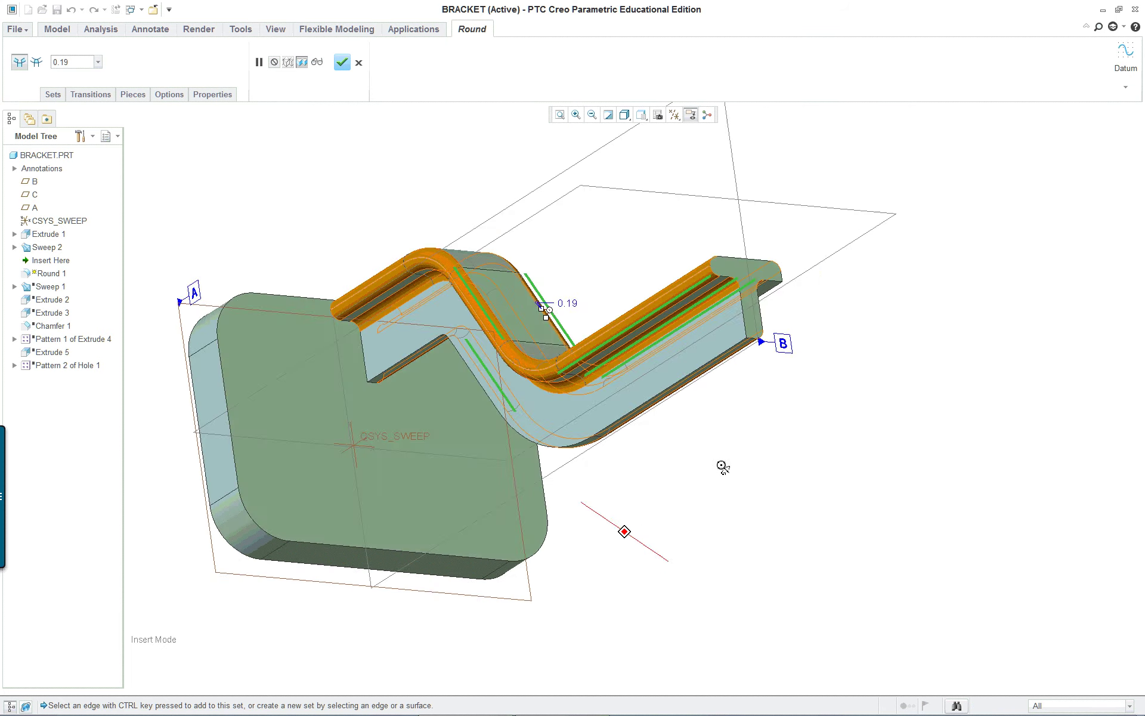
pyautogui.scroll(5, 734, 383)
pyautogui.scroll(3, 735, 383)
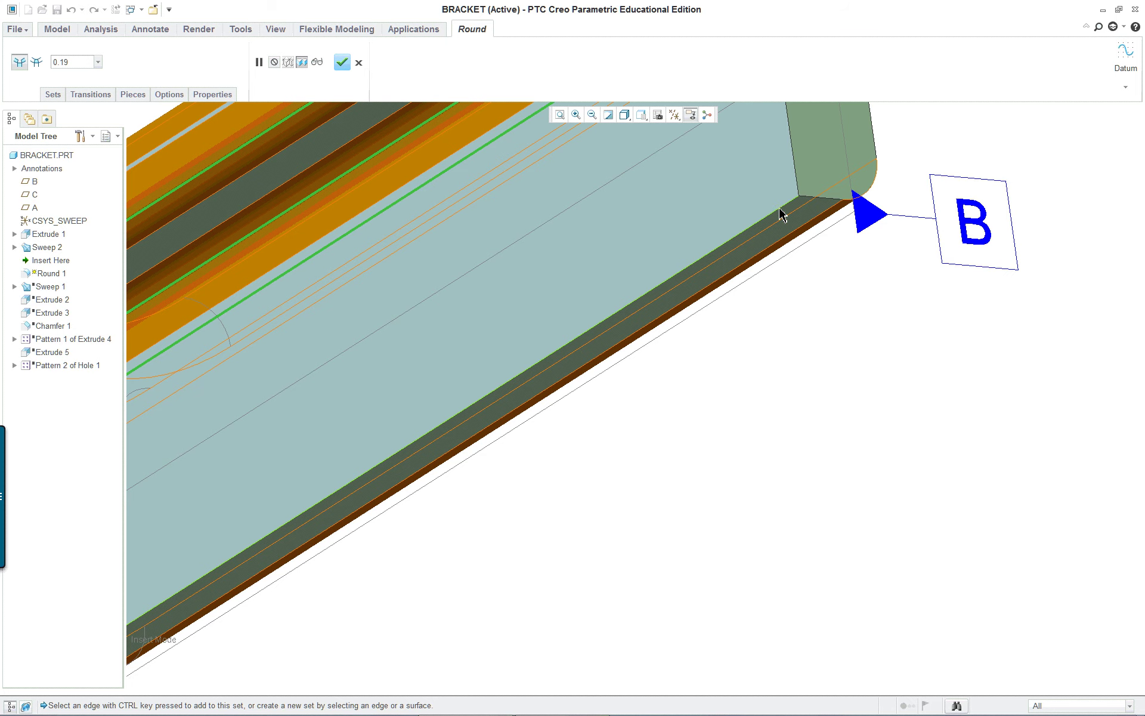
pyautogui.scroll(-5, 793, 392)
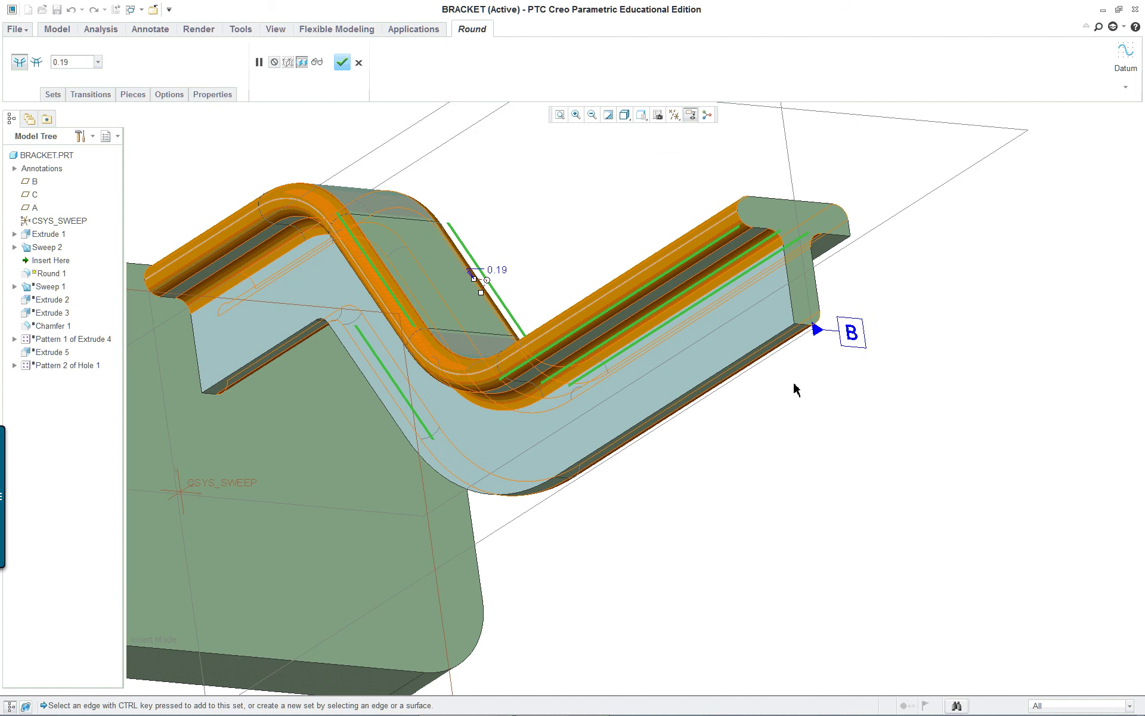
pyautogui.moveTo(792, 391); pyautogui.dragTo(724, 422, button='middle')
pyautogui.scroll(3, 724, 421)
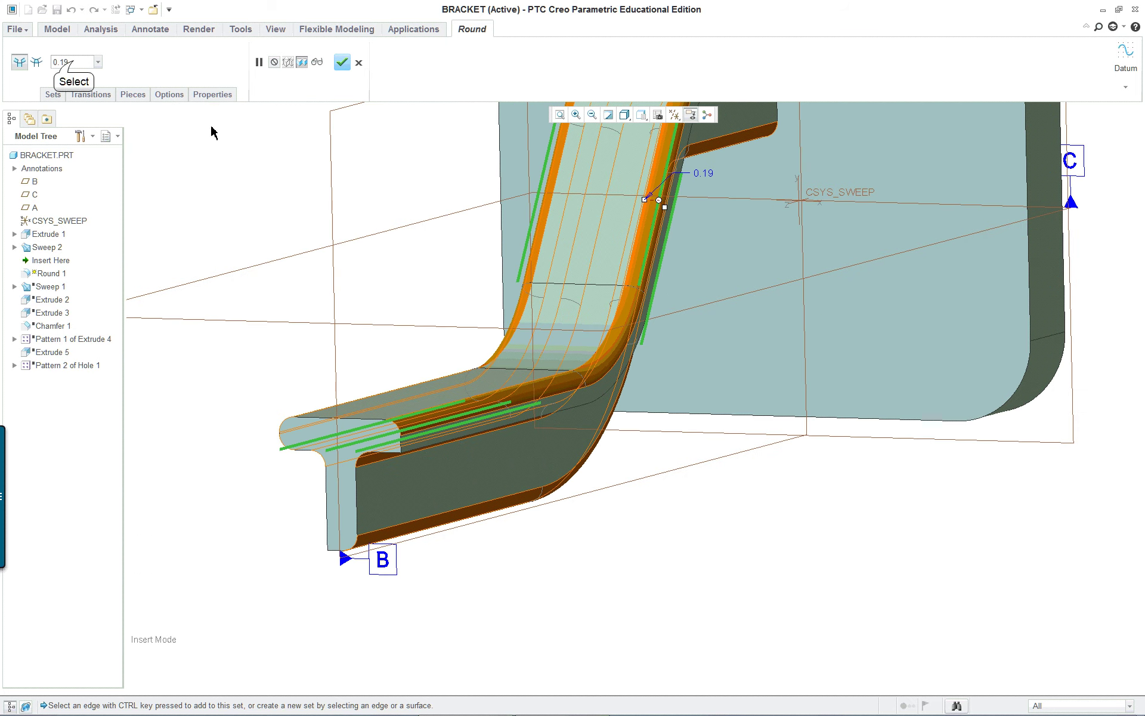
# Set the radius of the round on the arm's lengthwise edges to 0.10.
pyautogui.write('0.1')
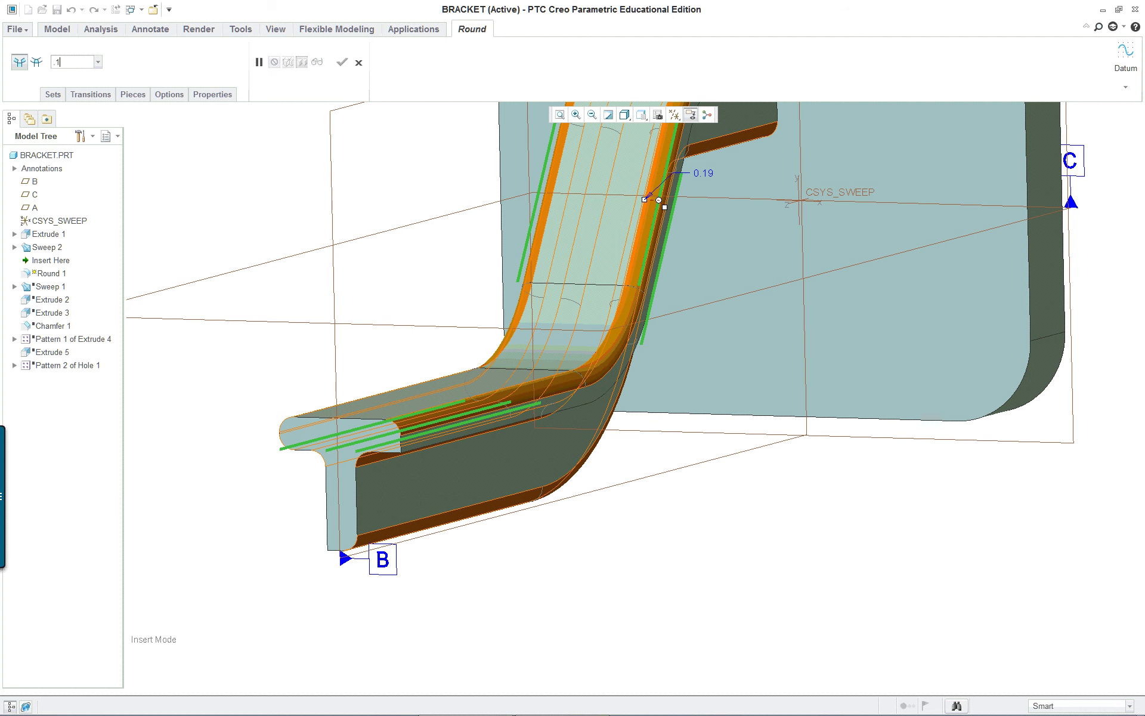
pyautogui.press('Return')
pyautogui.rightClick(253, 527)
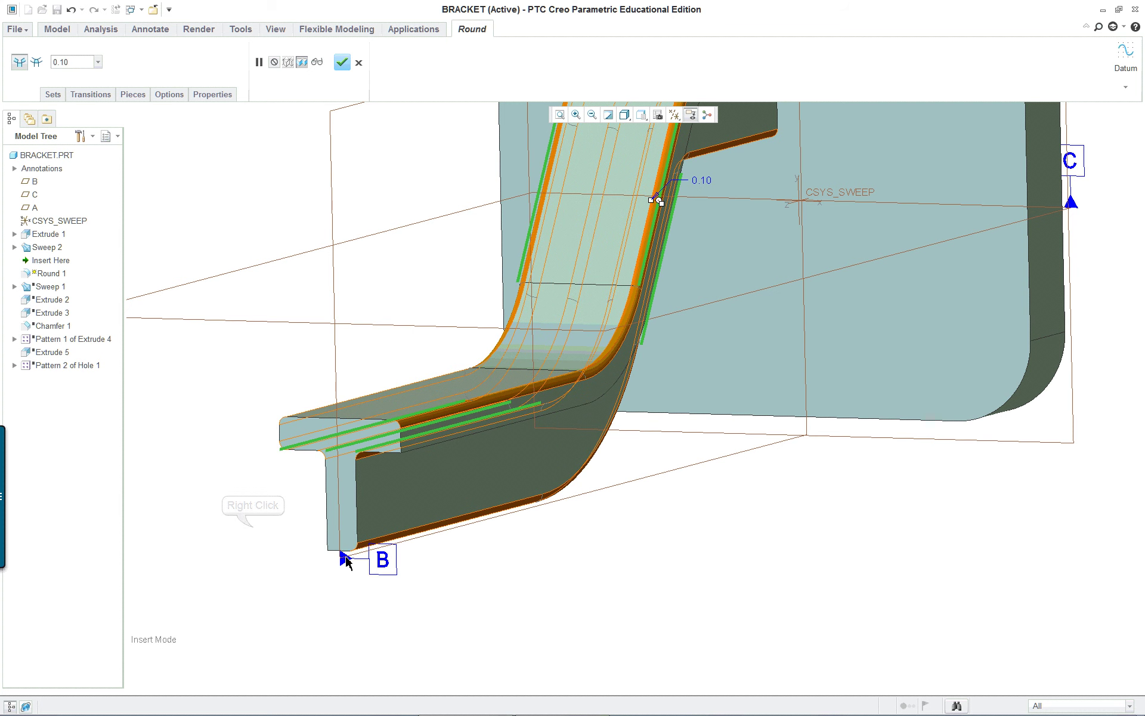
pyautogui.rightClick(252, 528)
pyautogui.click(214, 543)
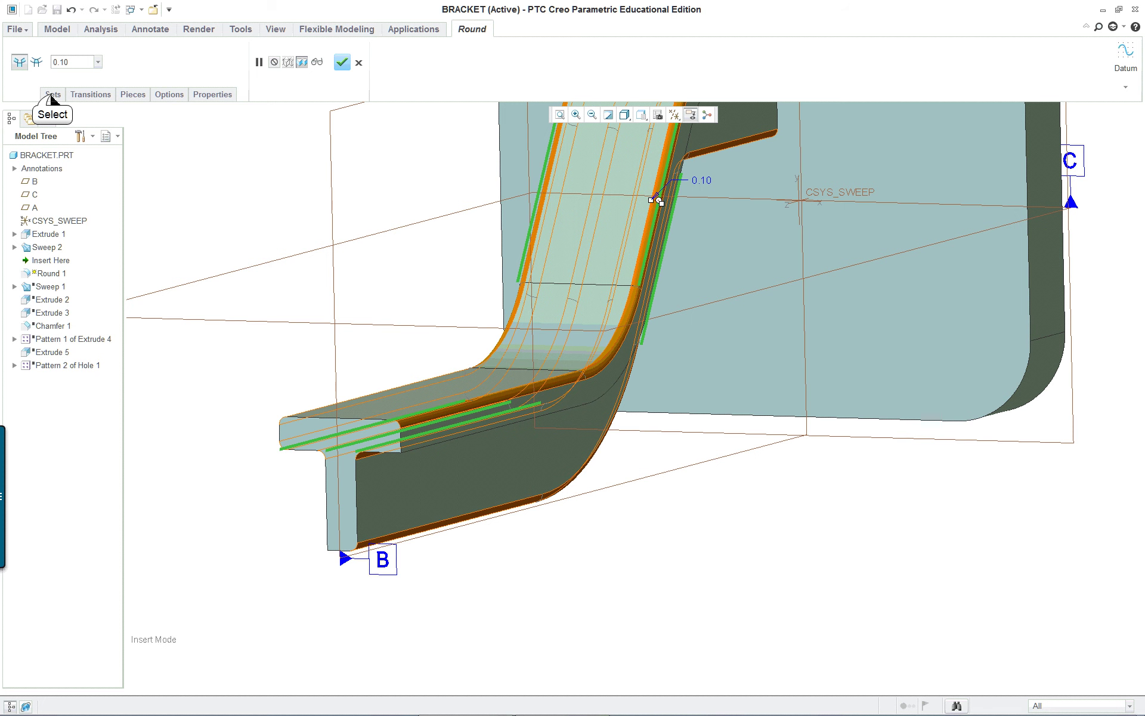
# Add the web's remaining bottom edge to the Set 1 references, complete the Round and return to the default orientation.
pyautogui.click(53, 94)
pyautogui.click(152, 264)
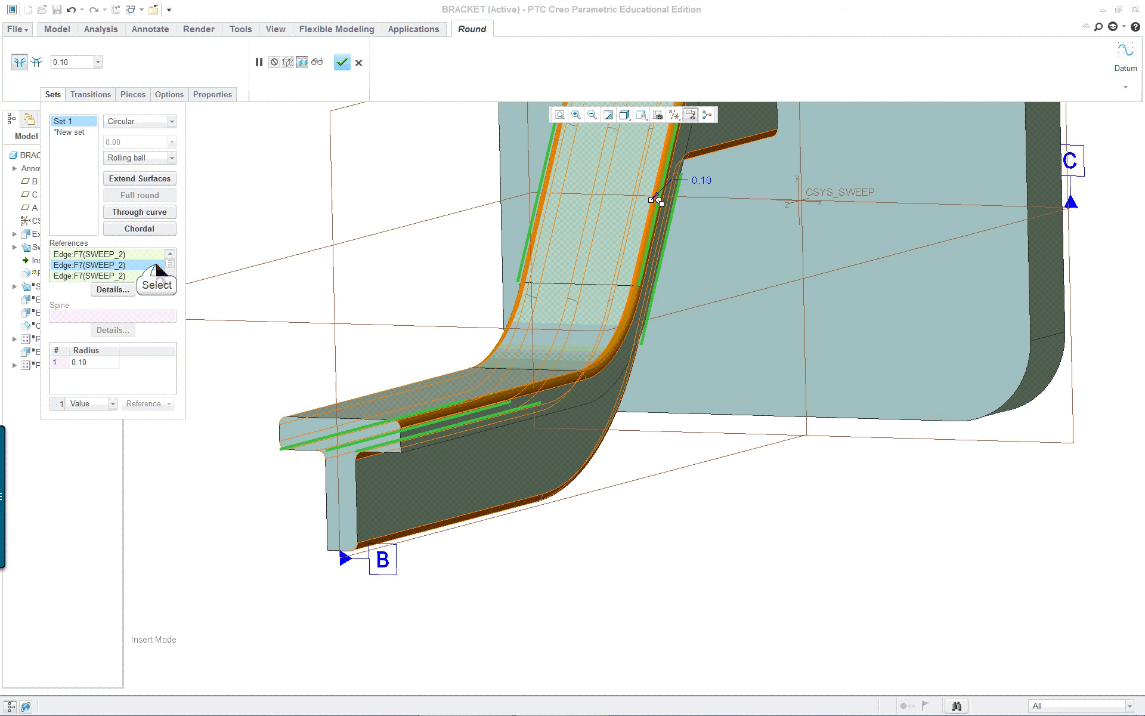
pyautogui.click(335, 544)
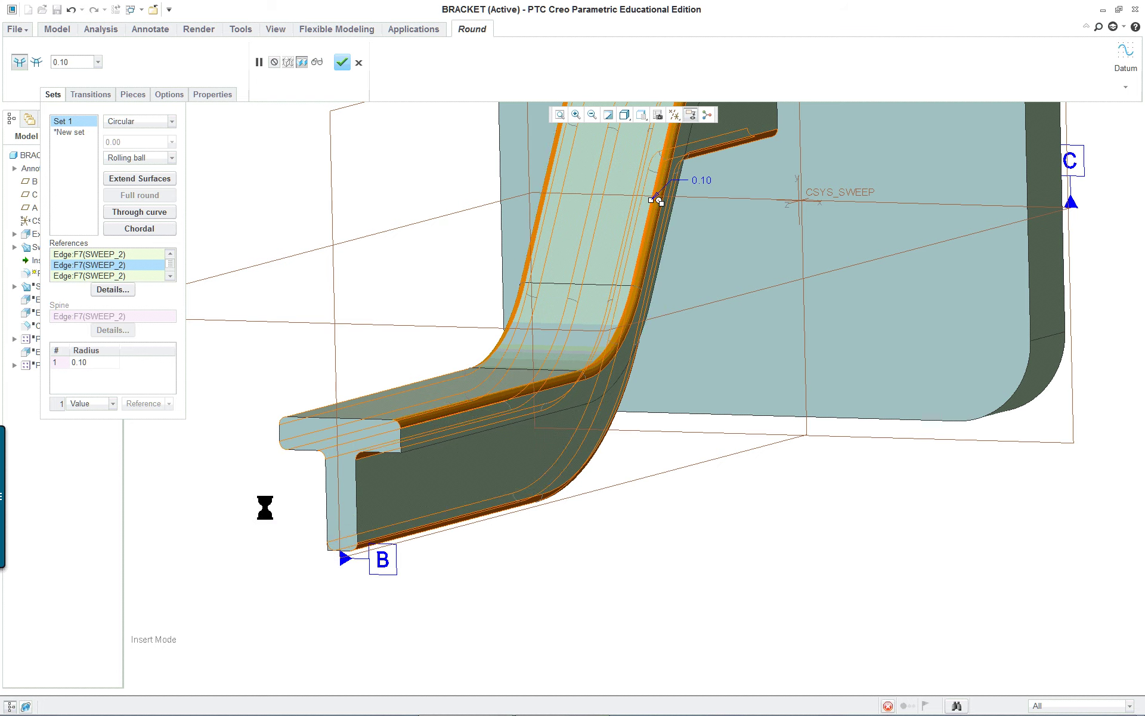
pyautogui.moveTo(281, 501); pyautogui.dragTo(281, 507, button='middle')
pyautogui.middleClick(287, 494)
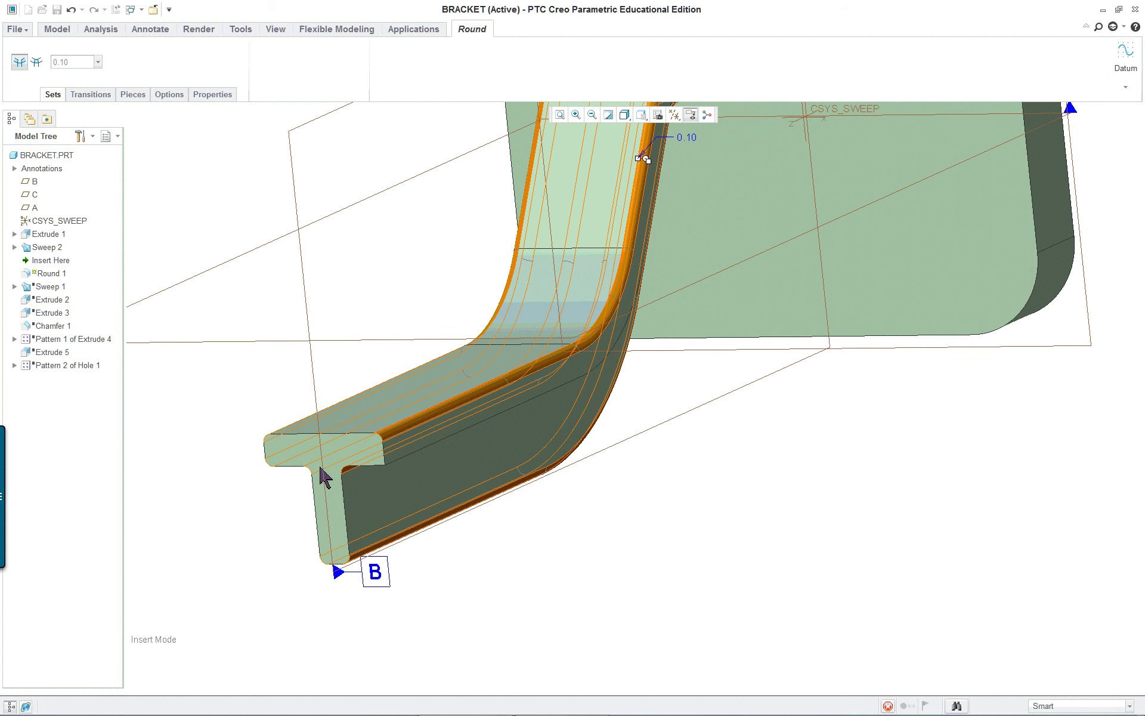
pyautogui.hotkey('ctrl', 'd')
pyautogui.moveTo(337, 449)
pyautogui.mouseDown(button='middle')
pyautogui.moveTo(385, 401)
pyautogui.moveTo(382, 476)
pyautogui.moveTo(289, 417)
pyautogui.moveTo(291, 440)
pyautogui.mouseUp(button='middle')
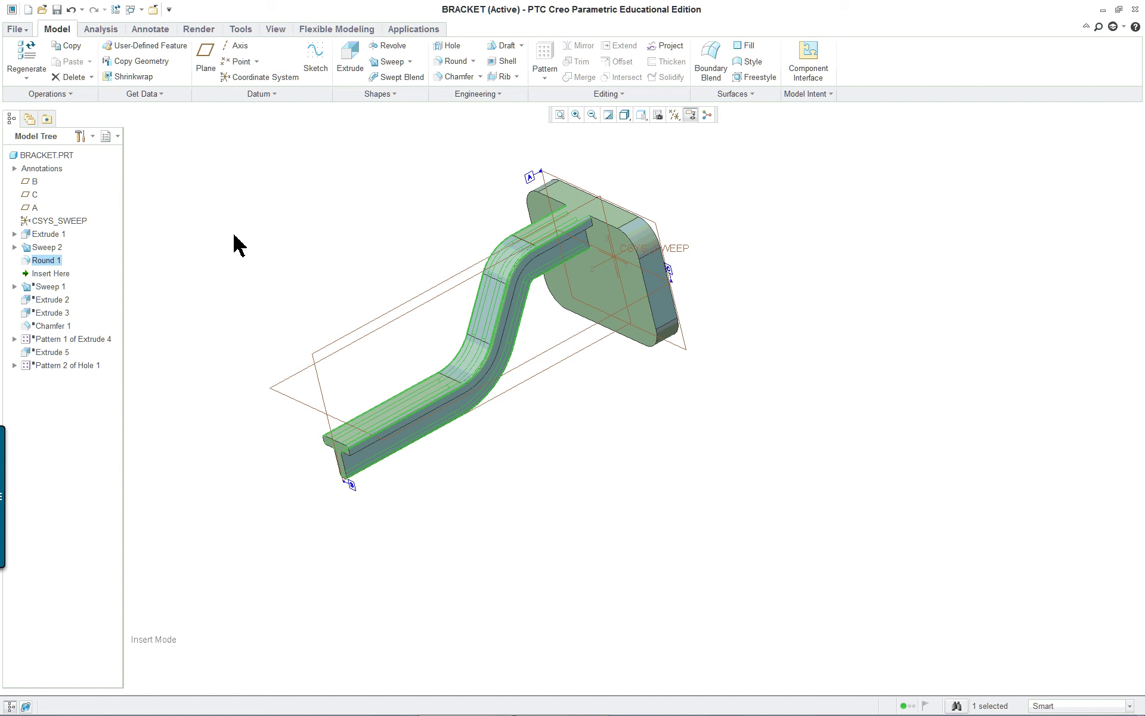
# Undo the Round and the new T-profile sweep, leaving only the base plate.
pyautogui.click(71, 10)
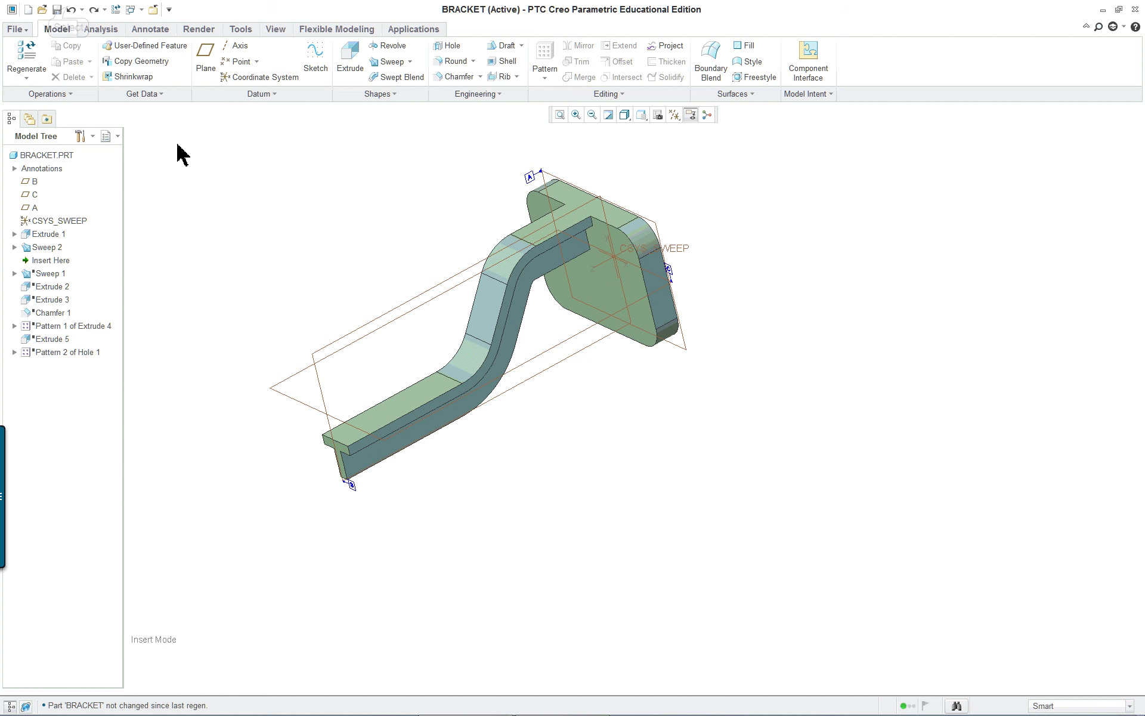
pyautogui.click(71, 11)
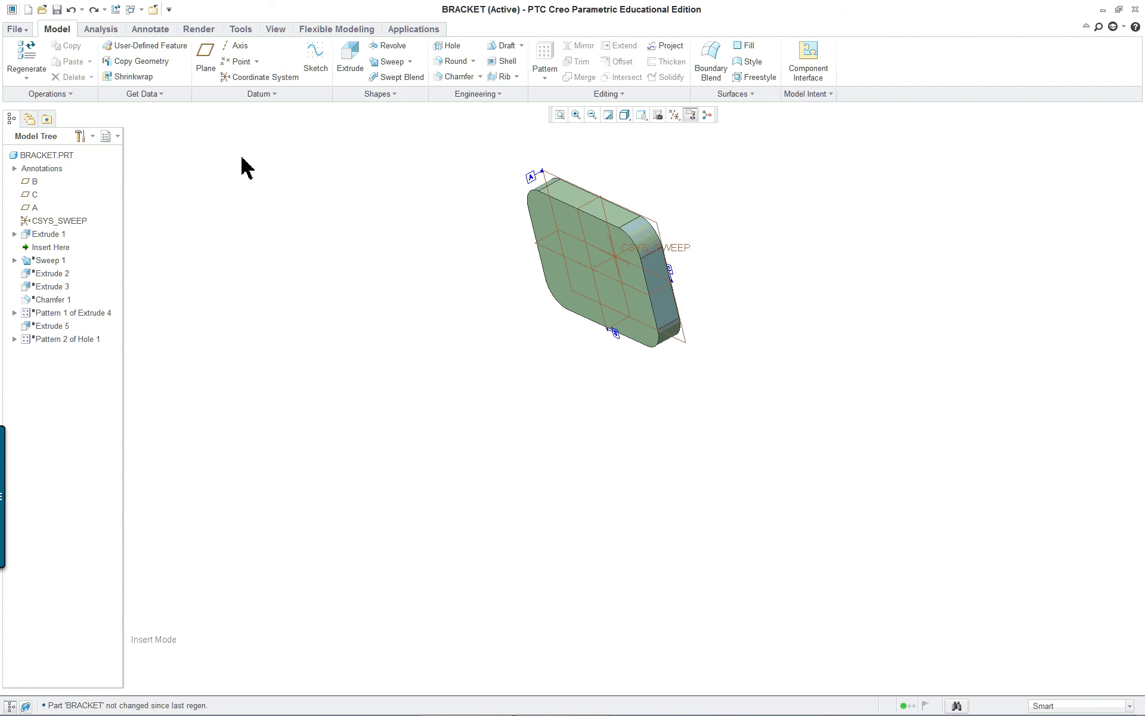
pyautogui.scroll(-1, 240, 166)
pyautogui.doubleClick(44, 275)
pyautogui.doubleClick(56, 251)
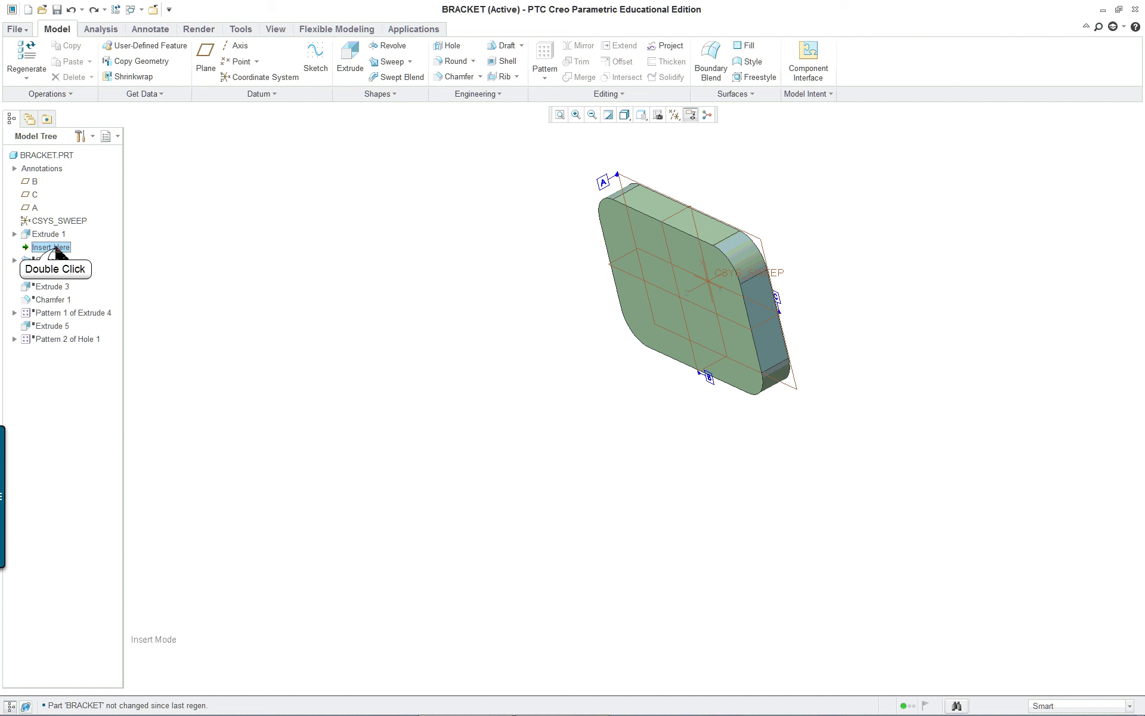
pyautogui.click(200, 264)
pyautogui.doubleClick(43, 250)
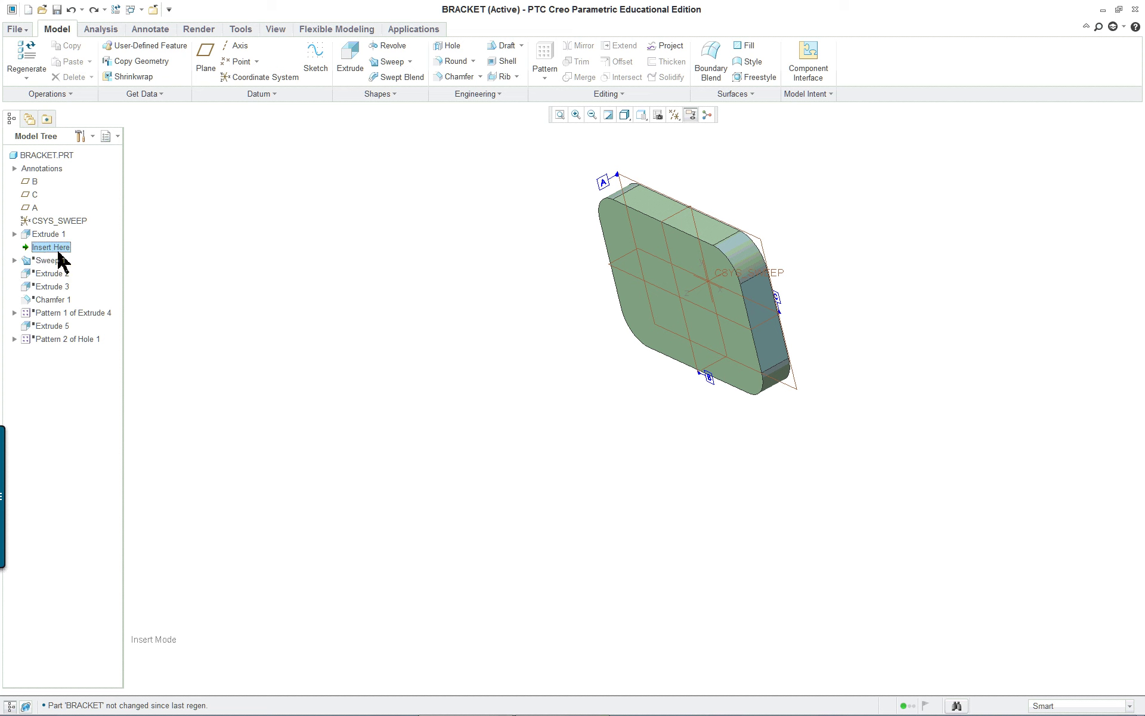
# Move the insertion point below Sweep 1 and on below Extrude 2, bringing back the original arm and the round disc.
pyautogui.click(642, 117)
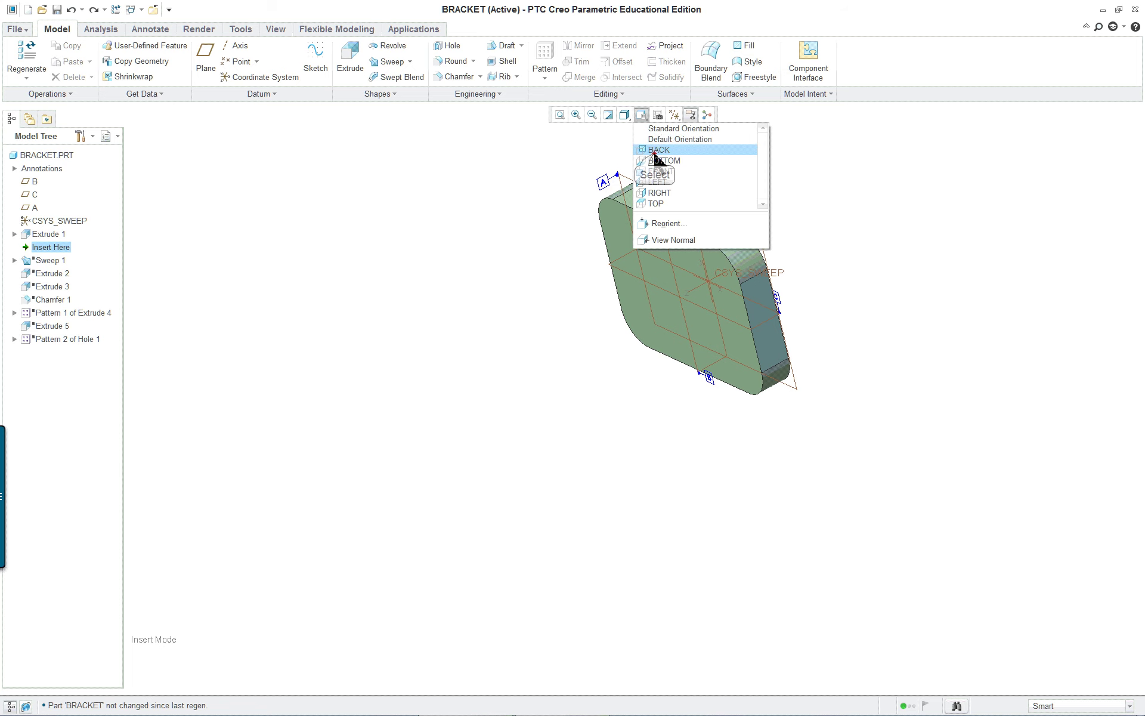
pyautogui.click(657, 151)
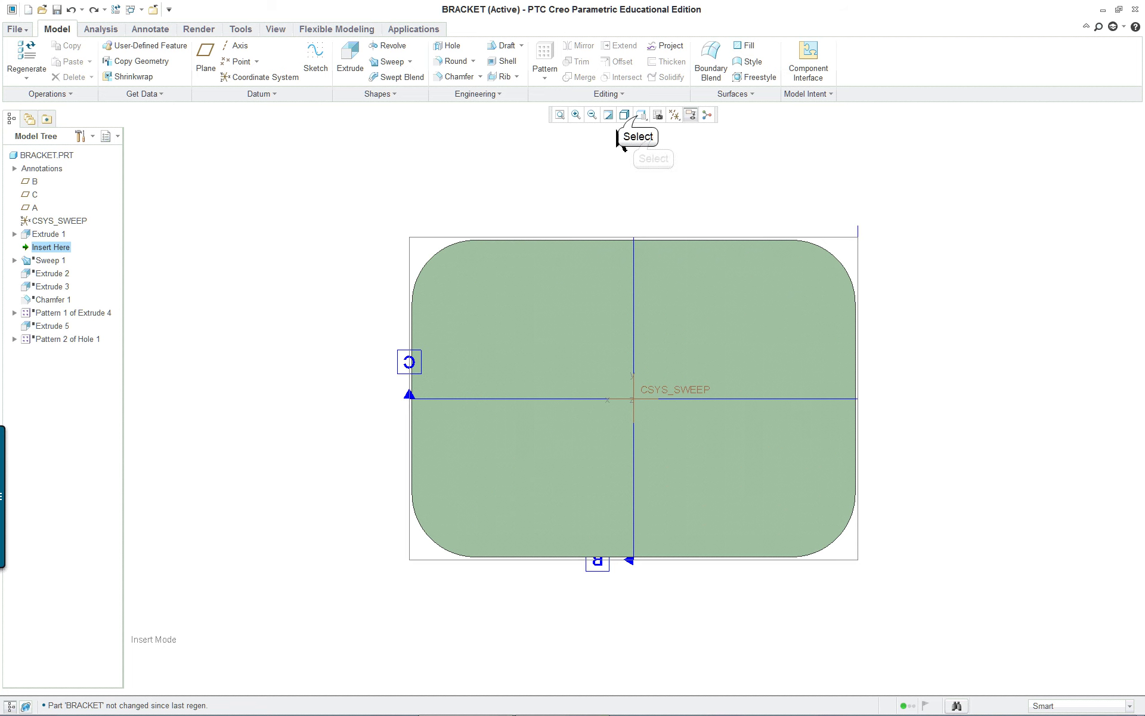
pyautogui.click(641, 115)
pyautogui.click(641, 136)
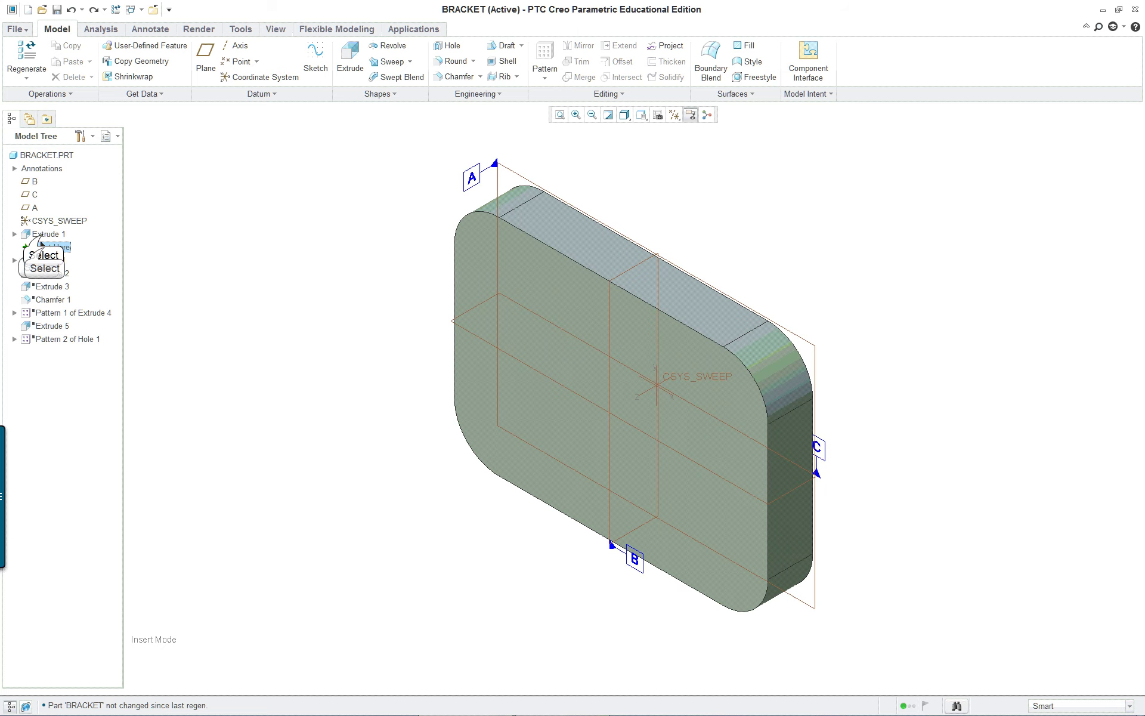
pyautogui.moveTo(41, 243); pyautogui.dragTo(44, 264)
pyautogui.scroll(-3, 216, 361)
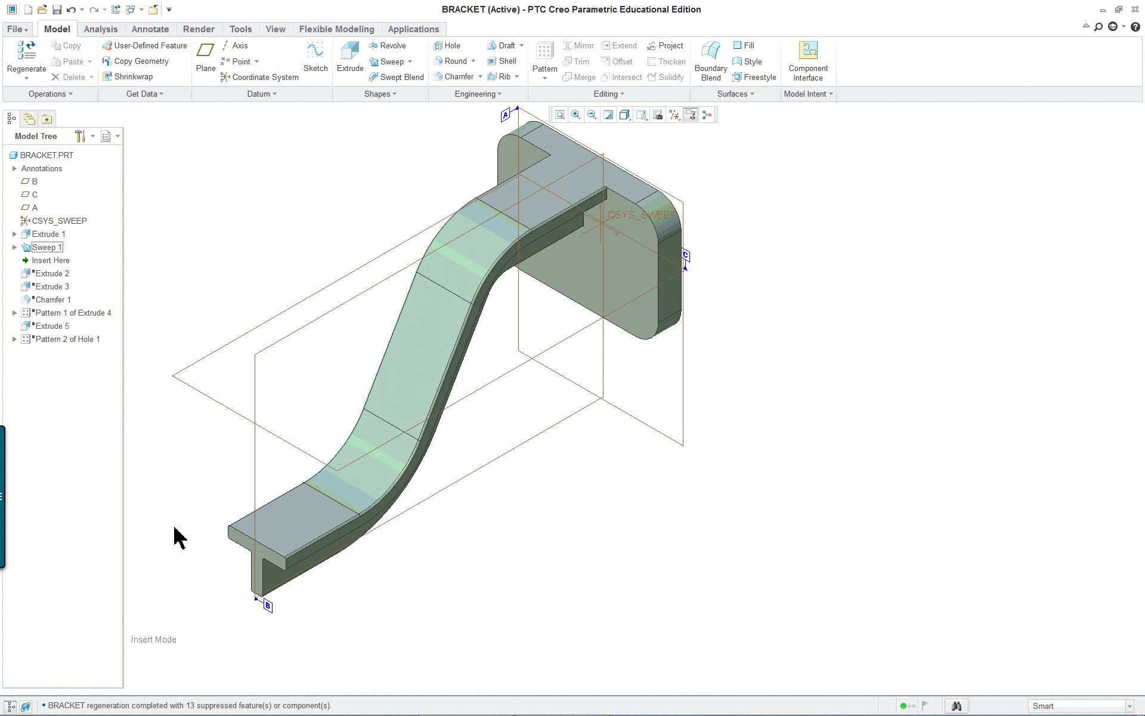
pyautogui.scroll(-2, 163, 563)
pyautogui.scroll(6, 159, 562)
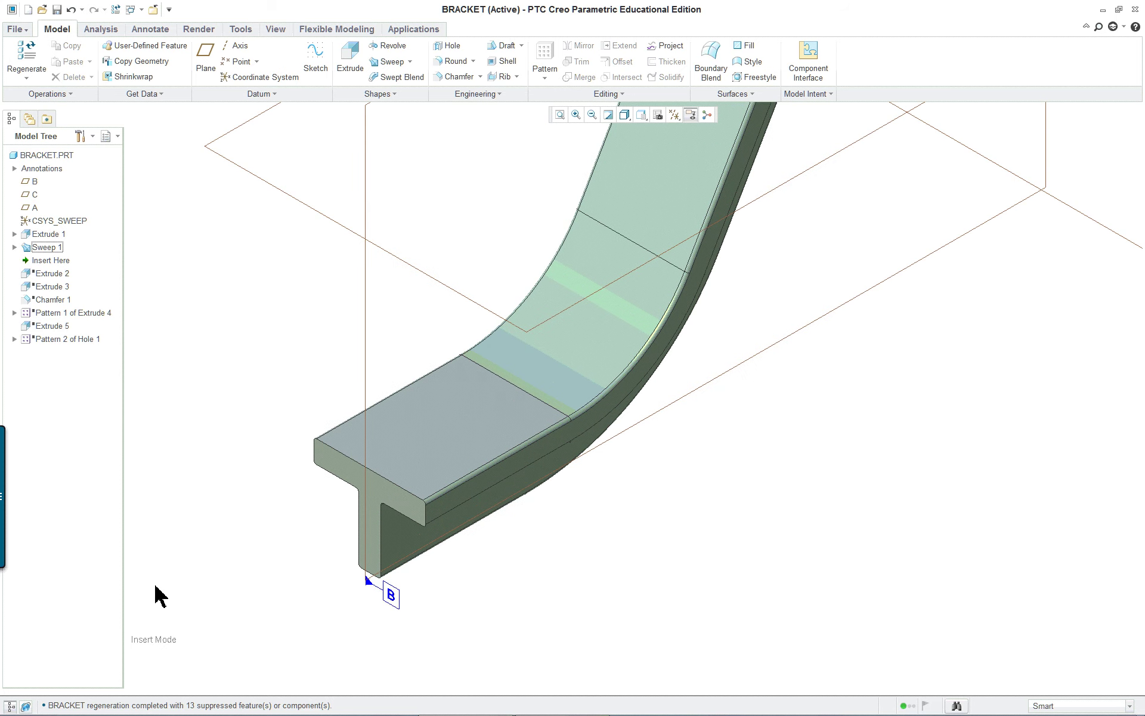
pyautogui.click(50, 262)
pyautogui.moveTo(50, 261); pyautogui.dragTo(52, 281)
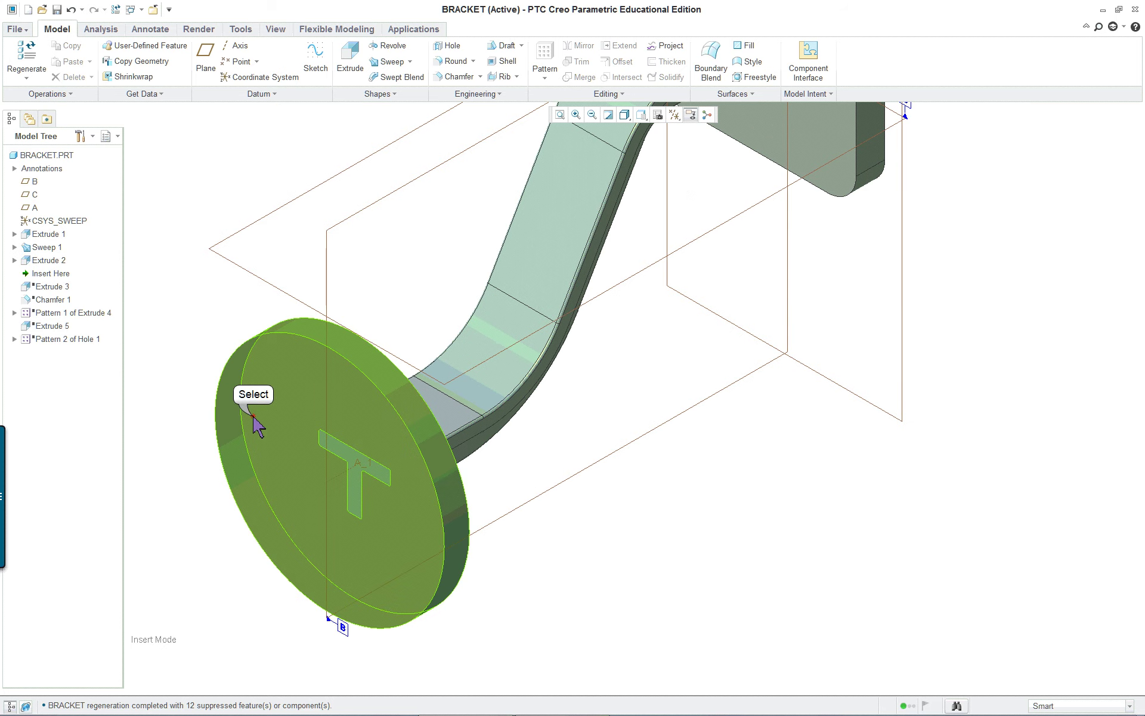
# Redefine the disc feature Extrude 2 and open its internal sketch, oriented parallel to the screen.
pyautogui.click(253, 417)
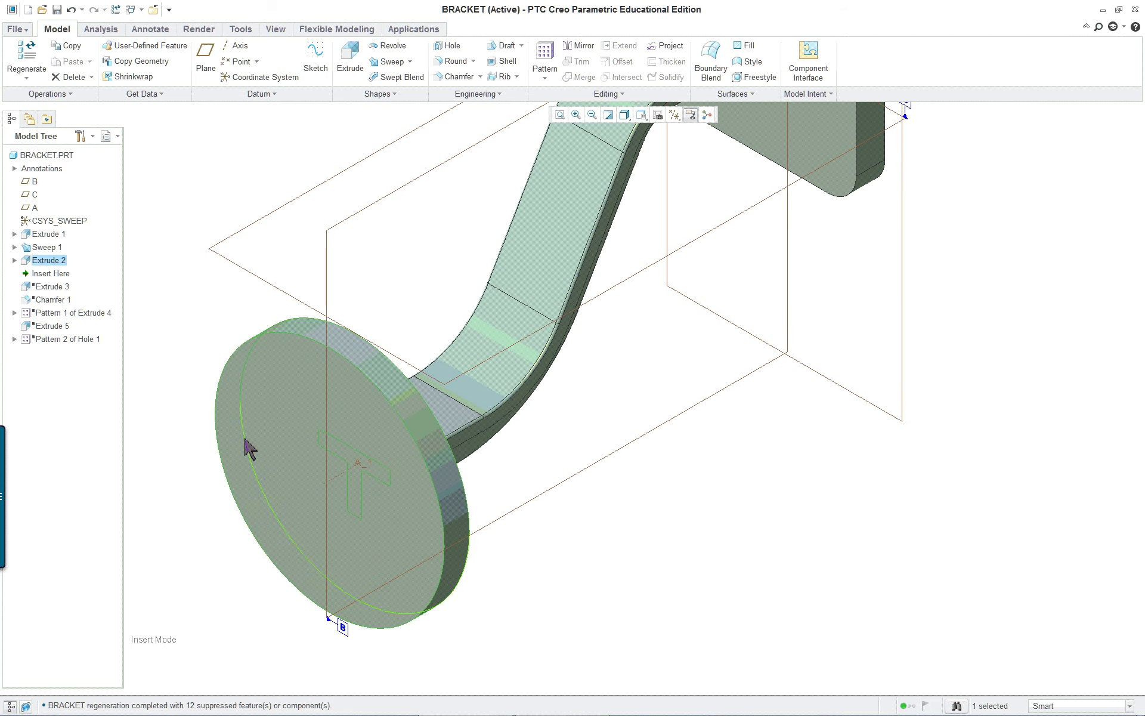
pyautogui.scroll(-3, 256, 452)
pyautogui.scroll(3, 245, 447)
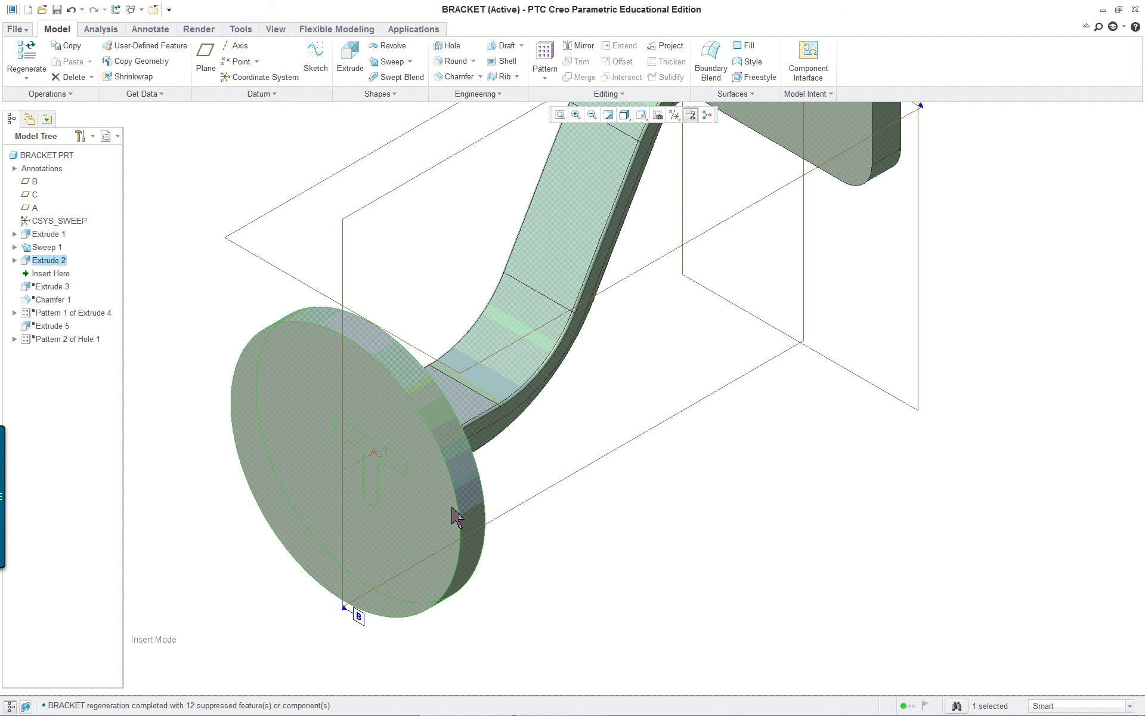
pyautogui.moveTo(455, 517); pyautogui.dragTo(636, 524, button='right')
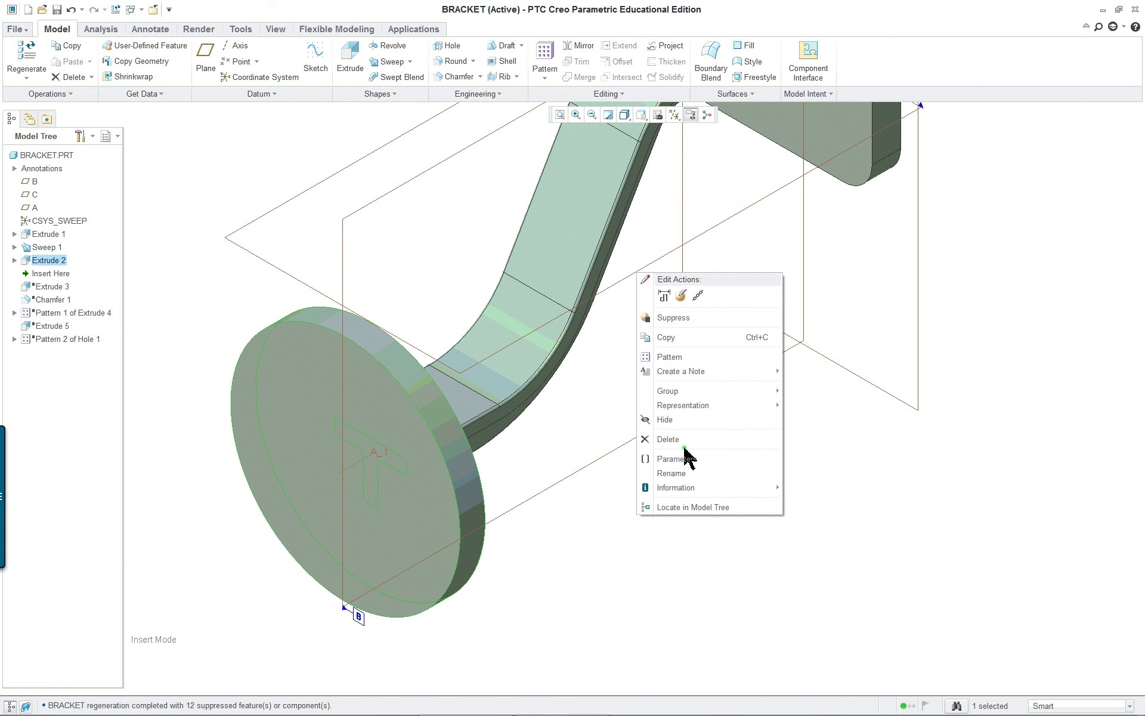
pyautogui.click(681, 296)
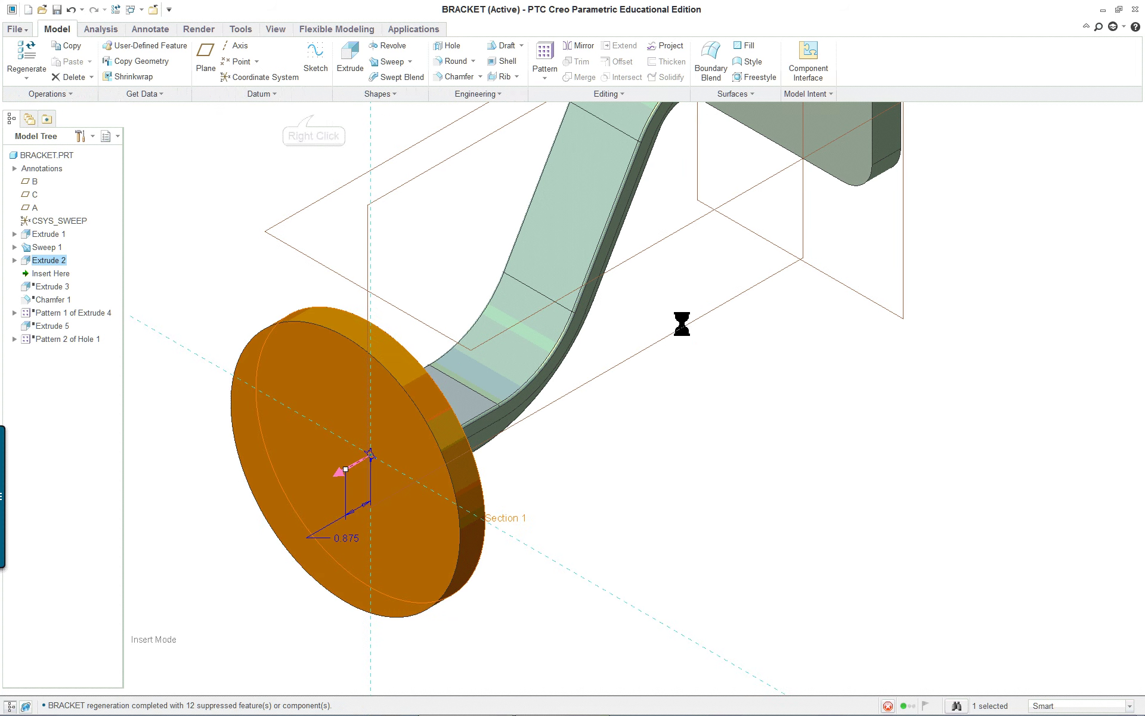
pyautogui.rightClick(316, 117)
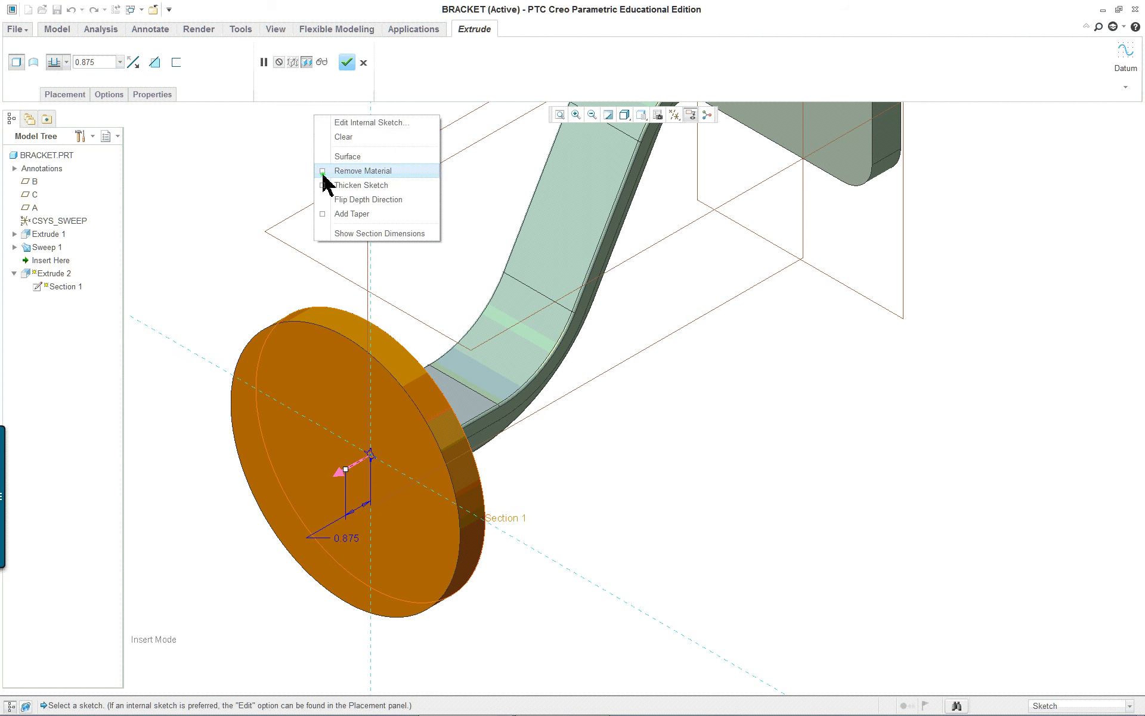
pyautogui.click(360, 123)
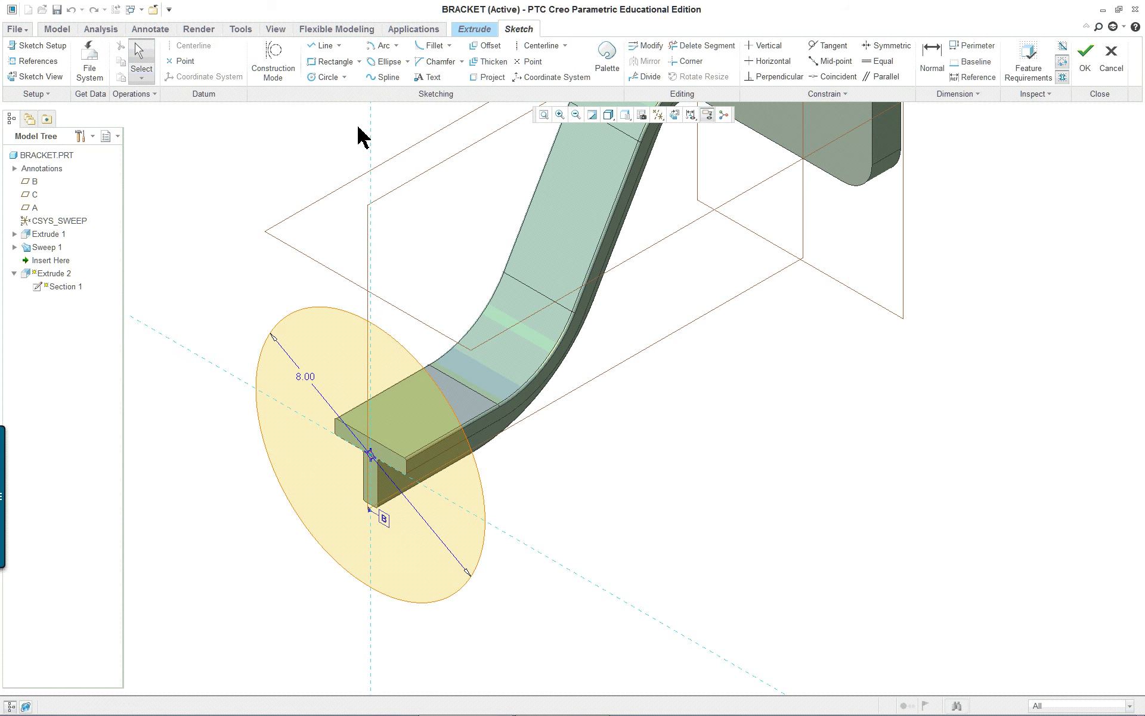
pyautogui.click(675, 114)
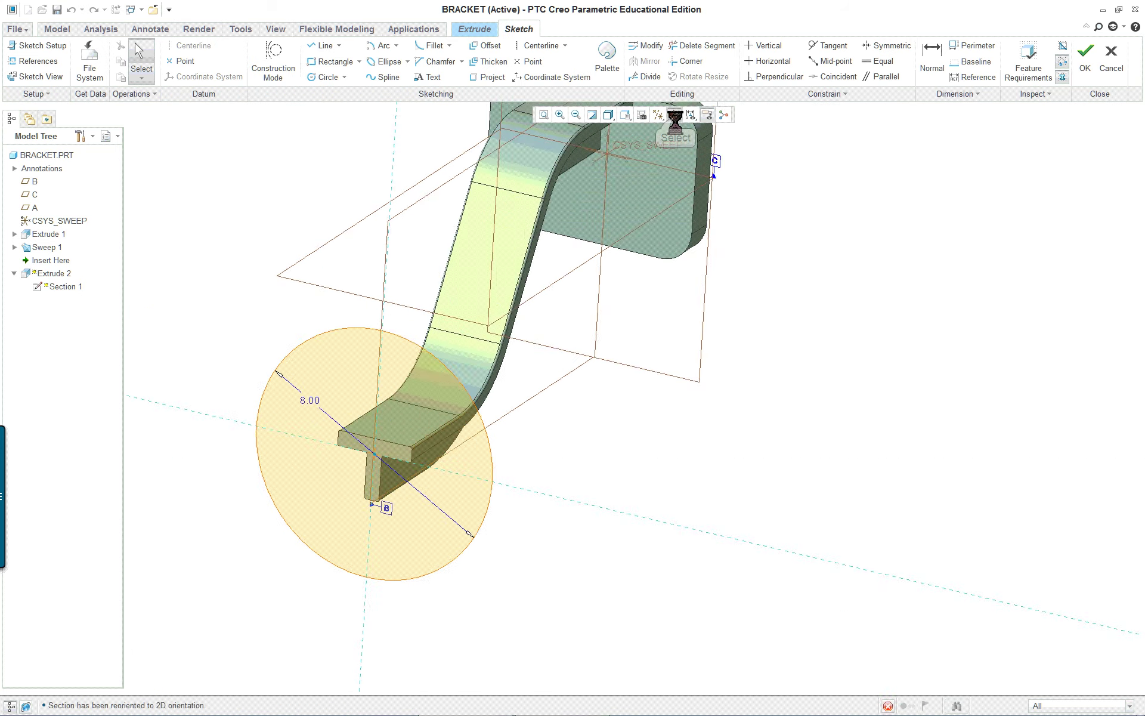
pyautogui.scroll(4, 197, 441)
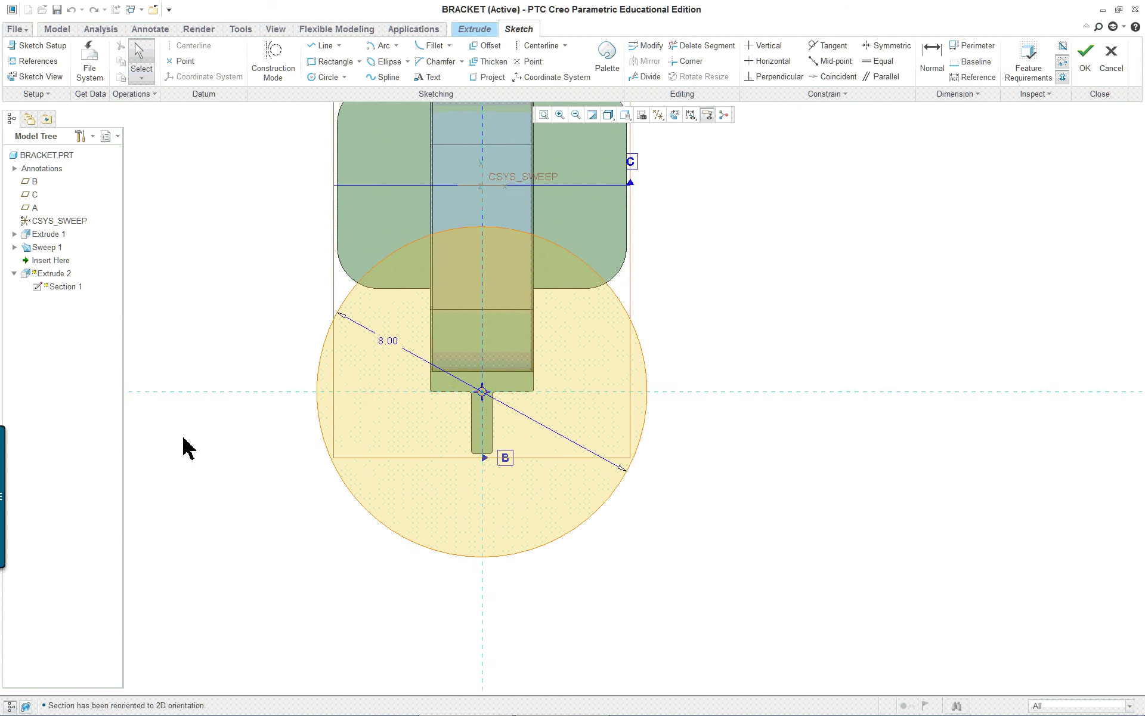
# Examine the circle sketch's references, datum plane B and the Sweep 1 surface, against the underside of the arm's flange.
pyautogui.scroll(-2, 298, 430)
pyautogui.hotkey('ctrl', 'd')
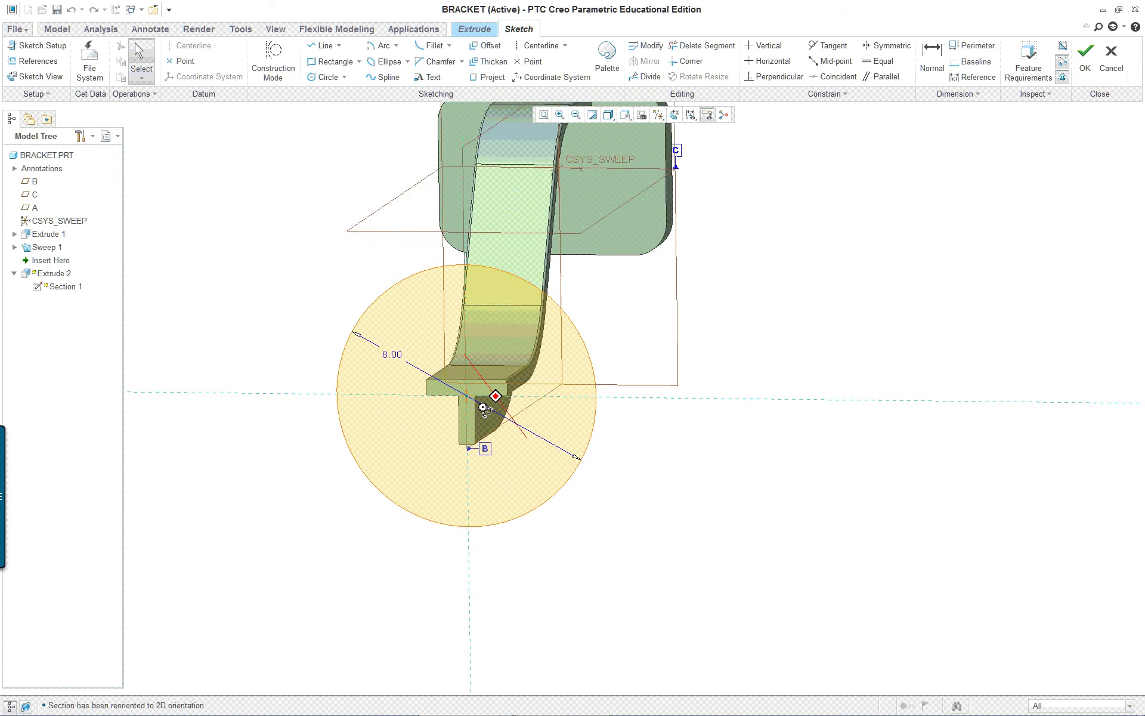
pyautogui.moveTo(587, 456)
pyautogui.mouseDown(button='middle')
pyautogui.moveTo(581, 397)
pyautogui.moveTo(602, 411)
pyautogui.moveTo(463, 411)
pyautogui.mouseUp(button='middle')
pyautogui.scroll(3, 527, 471)
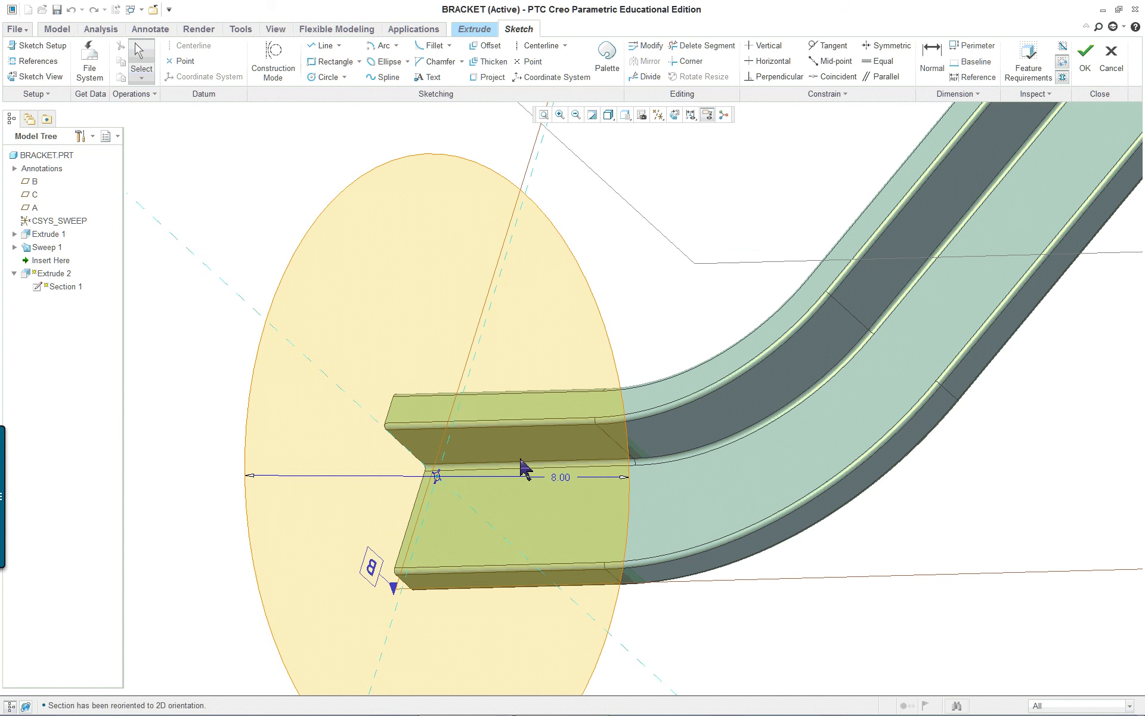
pyautogui.rightClick(520, 442)
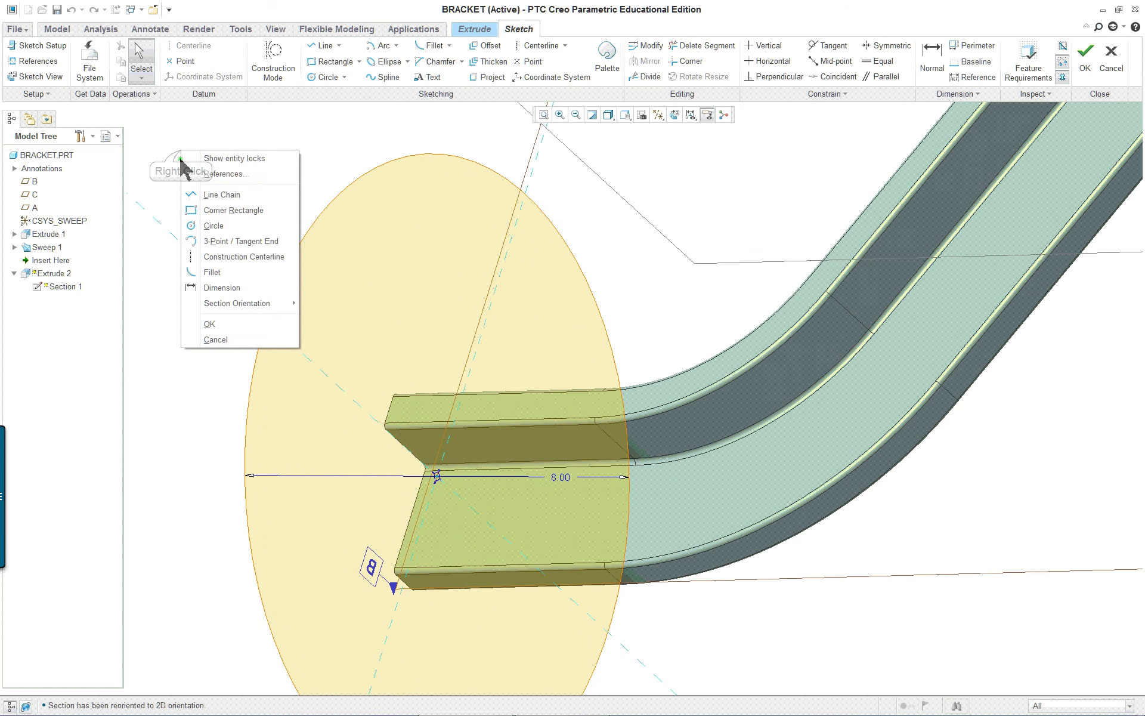
pyautogui.click(205, 174)
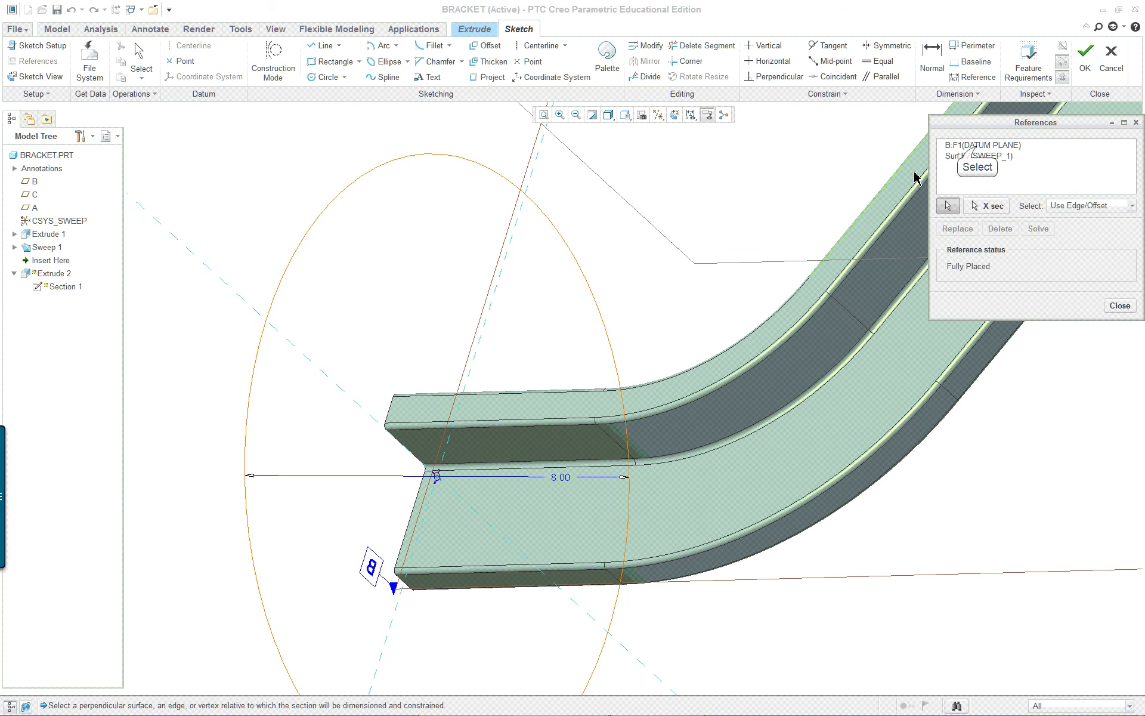
pyautogui.click(977, 146)
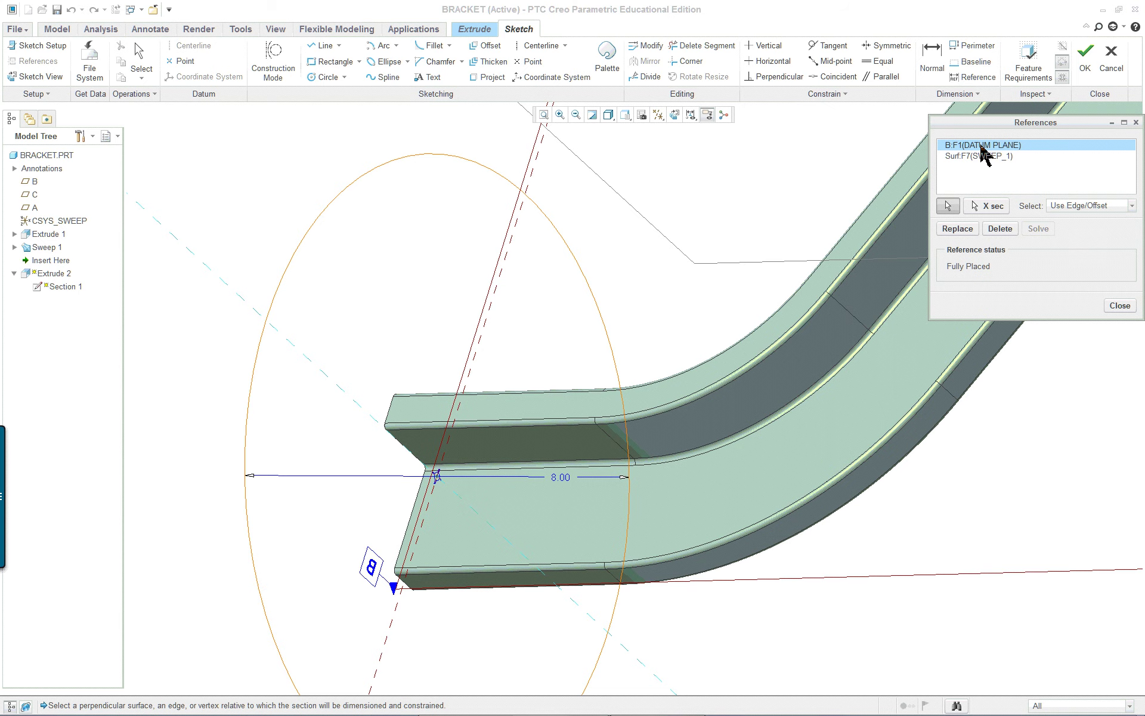
pyautogui.click(985, 156)
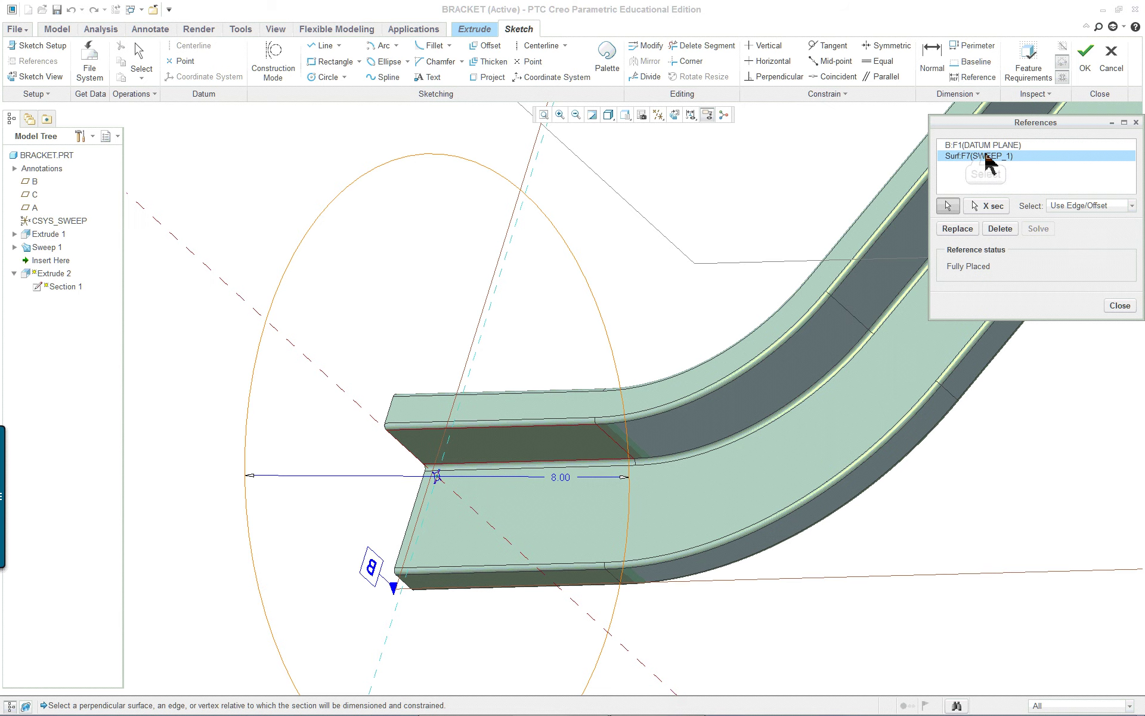
pyautogui.moveTo(511, 319)
pyautogui.mouseDown(button='middle')
pyautogui.moveTo(618, 307)
pyautogui.moveTo(354, 398)
pyautogui.mouseUp(button='middle')
pyautogui.scroll(-3, 225, 391)
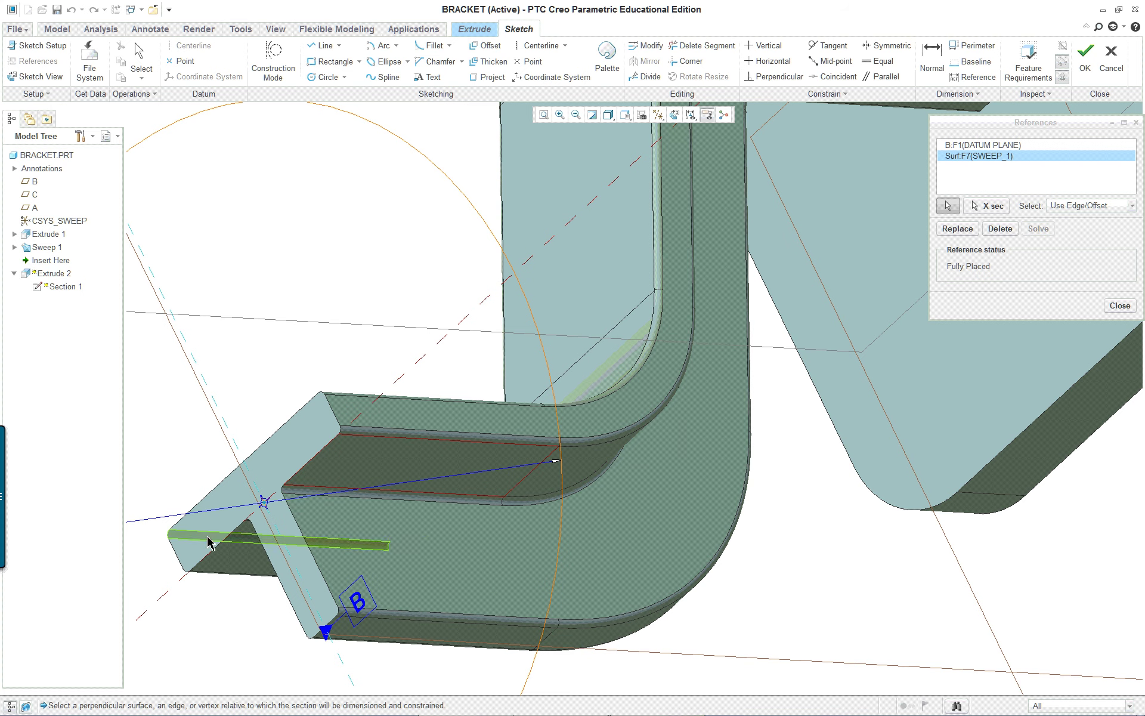
pyautogui.click(1120, 305)
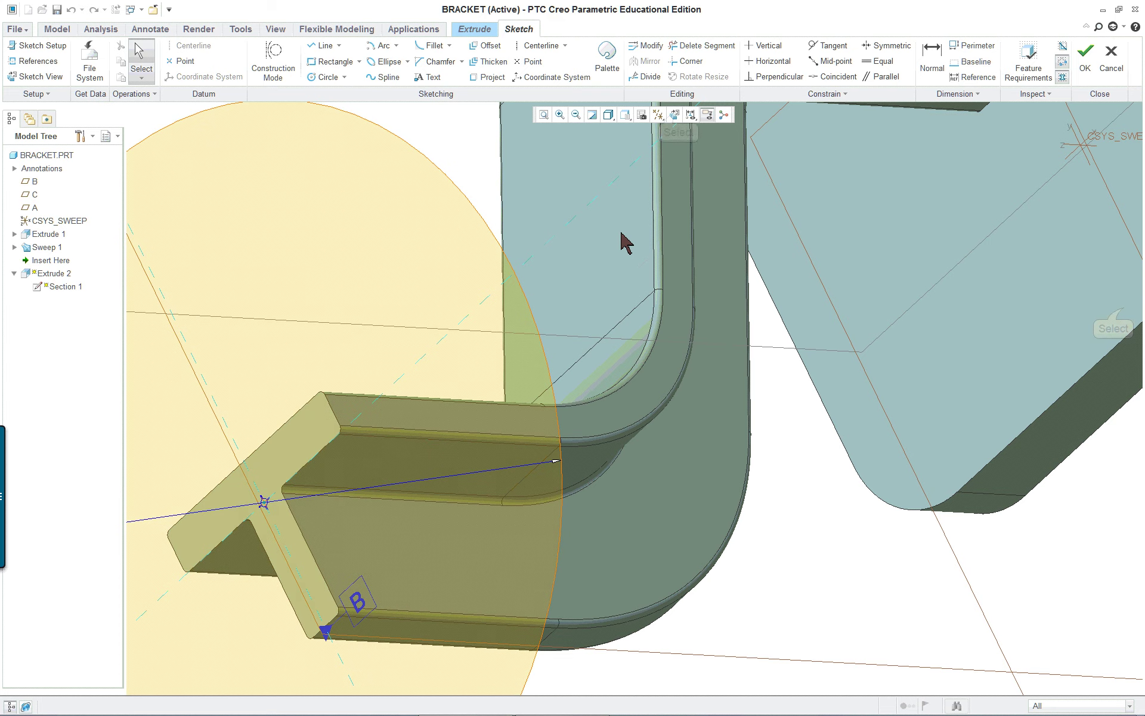
# Return the circle sketch to its 2D orientation and frame the whole circle.
pyautogui.click(675, 115)
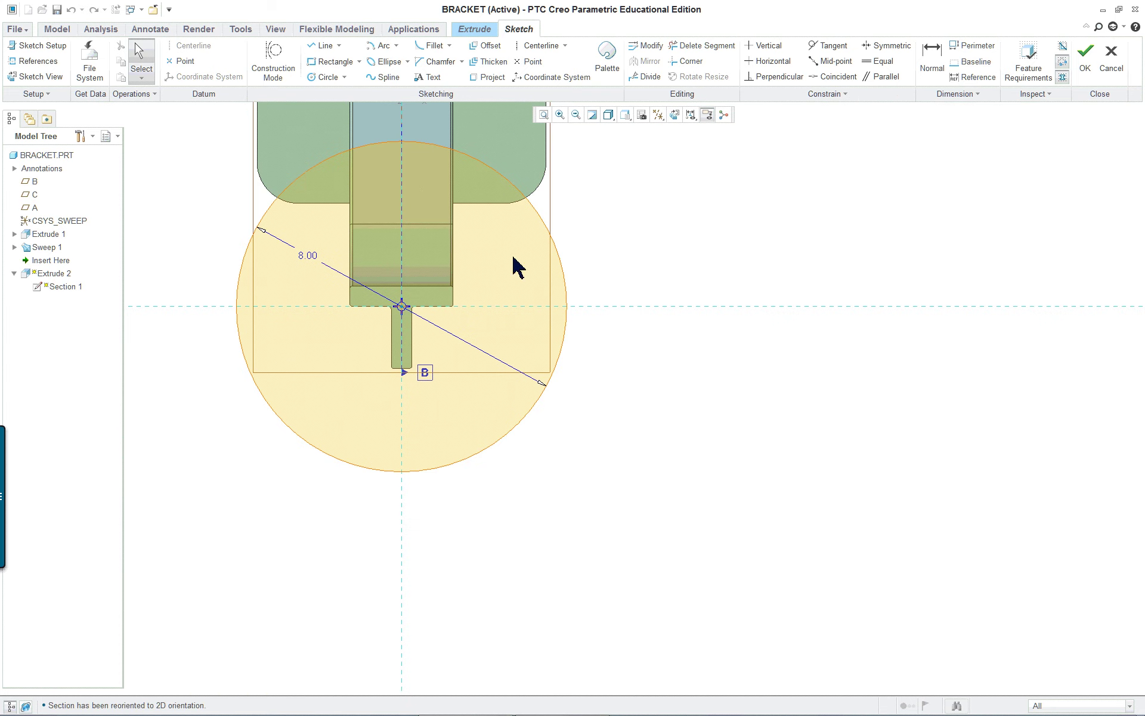
pyautogui.scroll(-3, 389, 171)
pyautogui.scroll(5, 333, 128)
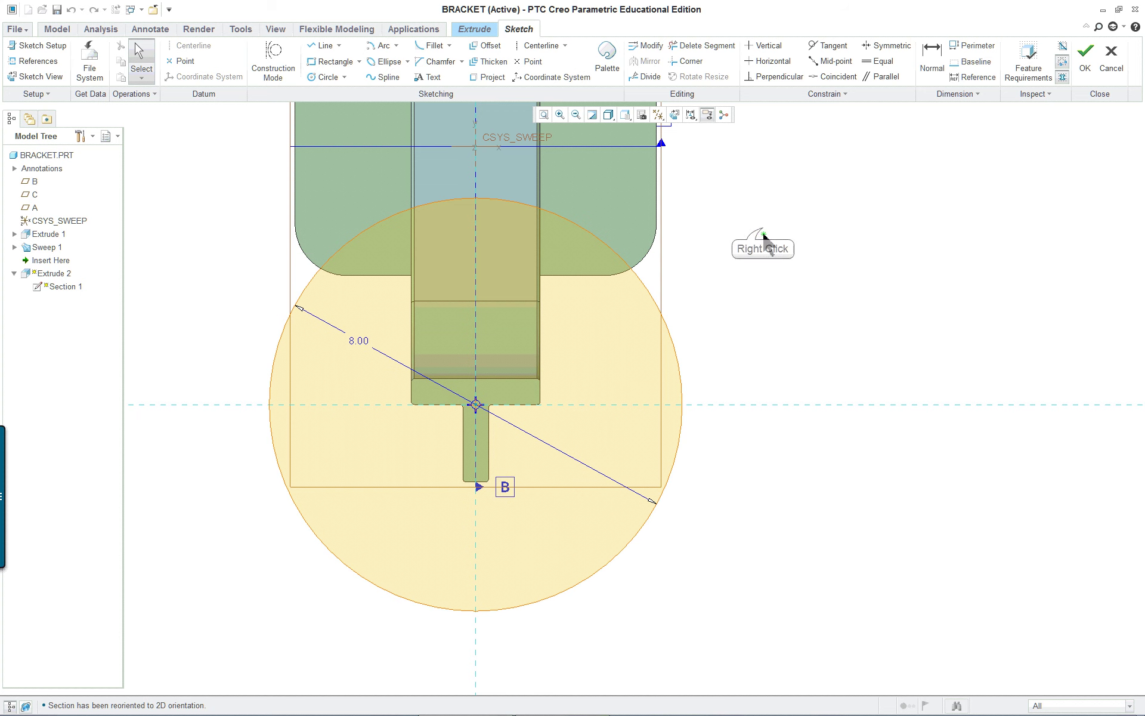
# Close the circle sketch and the Extrude 2 redefinition, and move the insertion point below Extrude 3 to restore the disc's circular recess.
pyautogui.rightClick(764, 301)
pyautogui.click(785, 388)
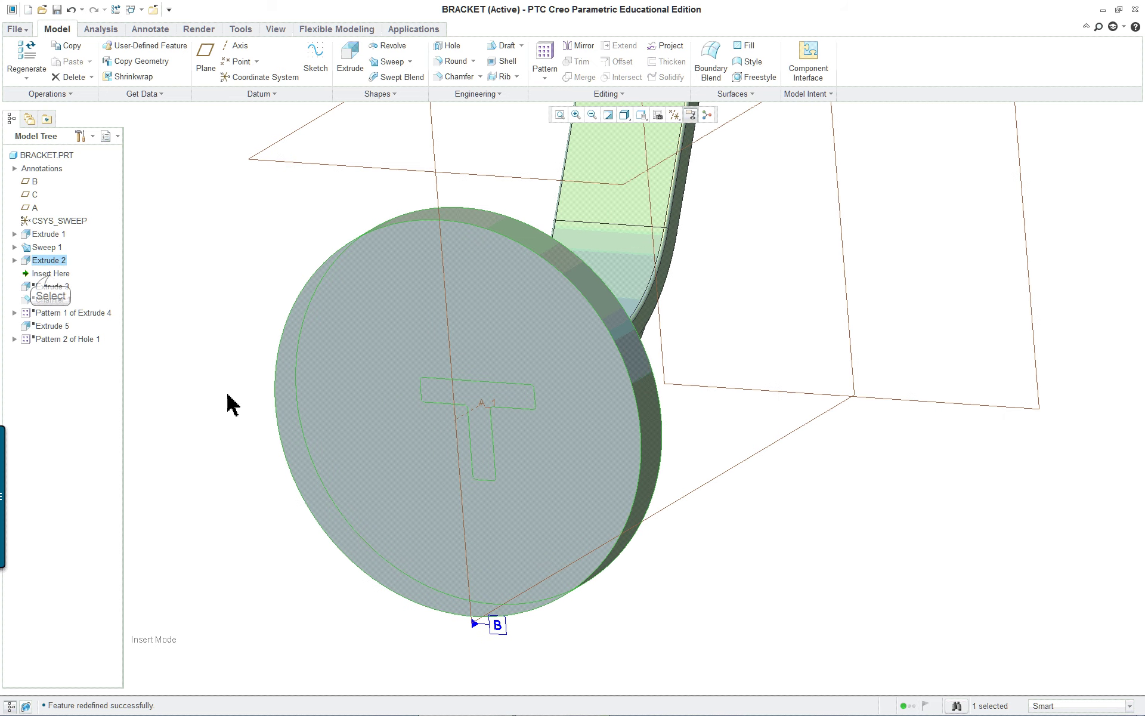
pyautogui.moveTo(51, 275); pyautogui.dragTo(55, 291)
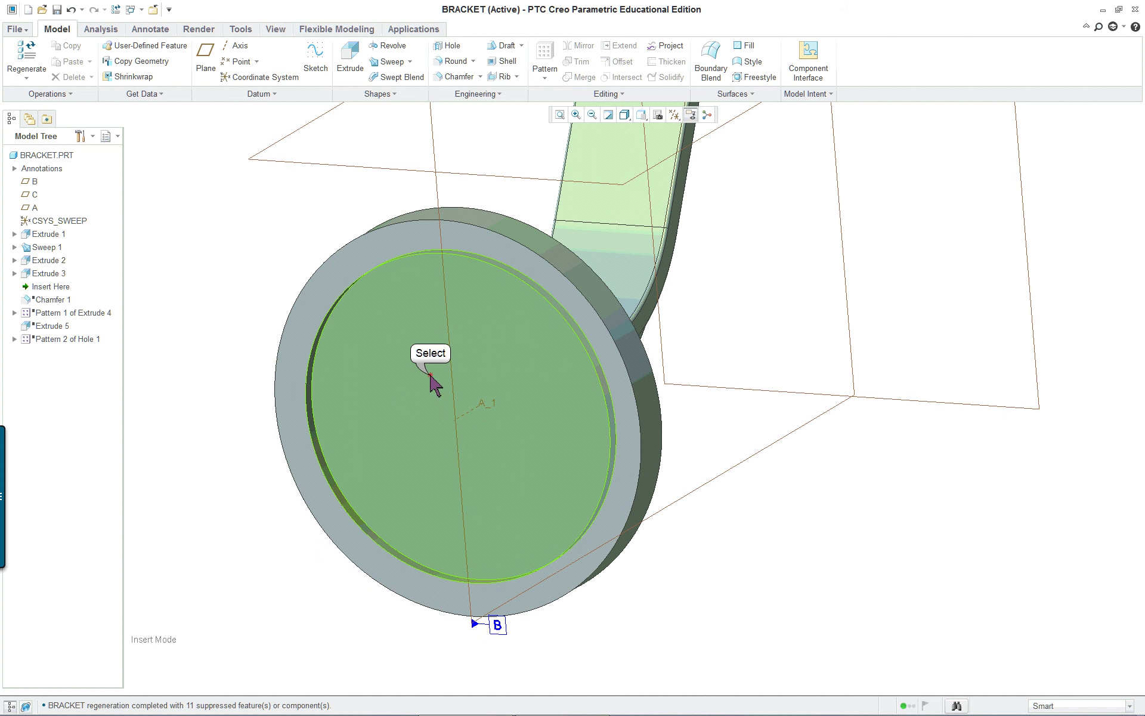
pyautogui.click(421, 385)
pyautogui.moveTo(540, 425); pyautogui.dragTo(517, 378, button='middle')
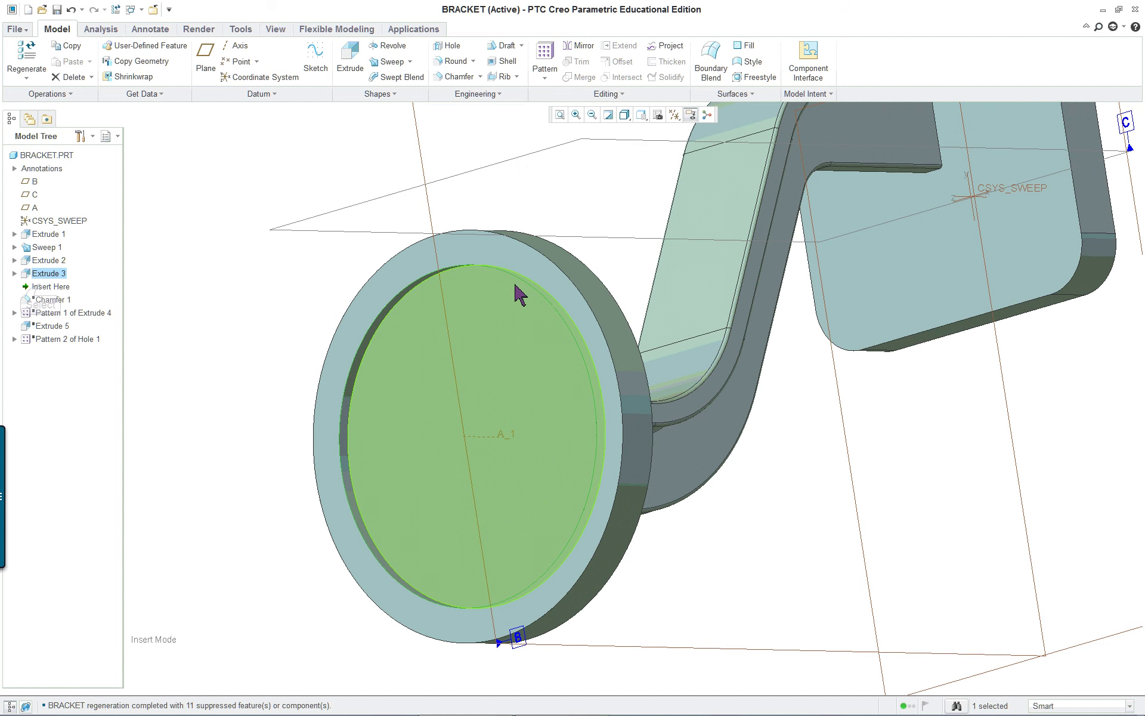
# Move the insertion point below Chamfer 1 to bring back the chamfered edges of the disc rim.
pyautogui.click(50, 287)
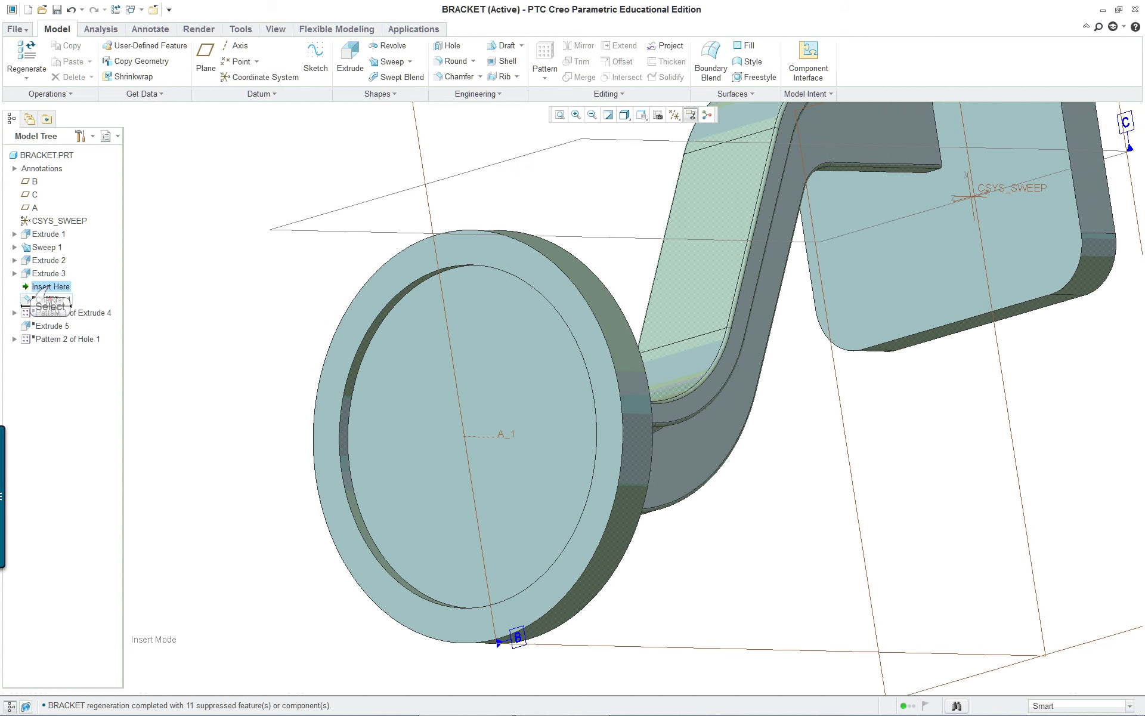
pyautogui.moveTo(50, 306); pyautogui.dragTo(50, 305)
pyautogui.moveTo(545, 416); pyautogui.dragTo(368, 394, button='middle')
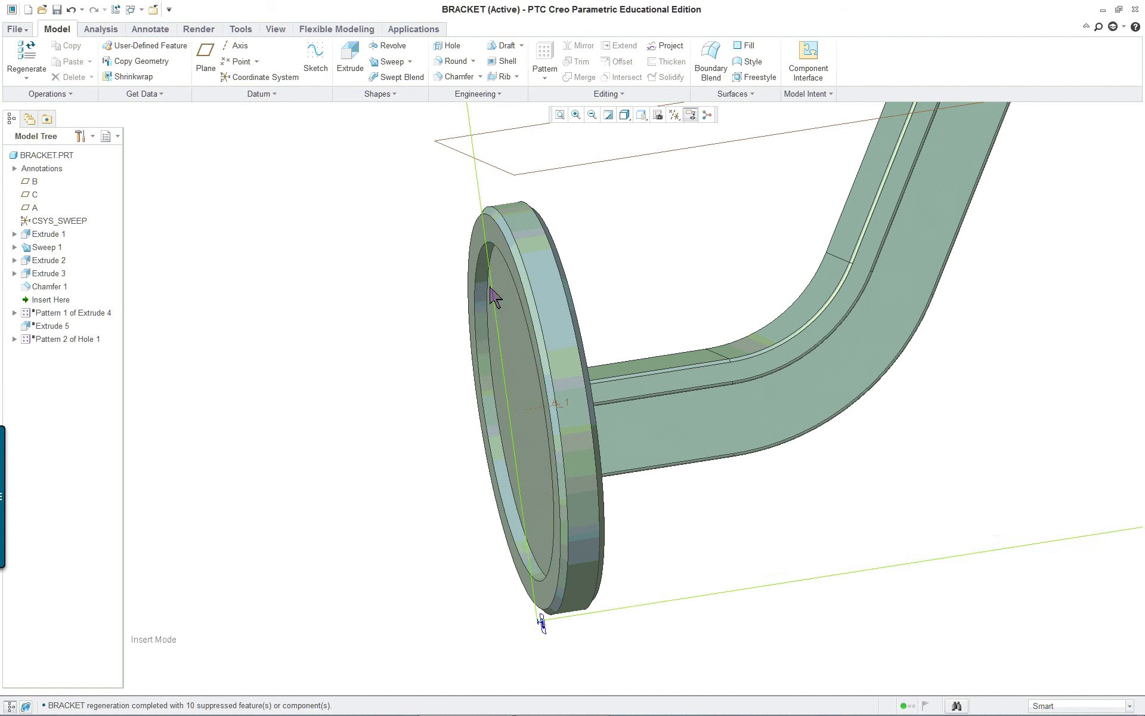
pyautogui.moveTo(485, 289); pyautogui.dragTo(545, 302, button='middle')
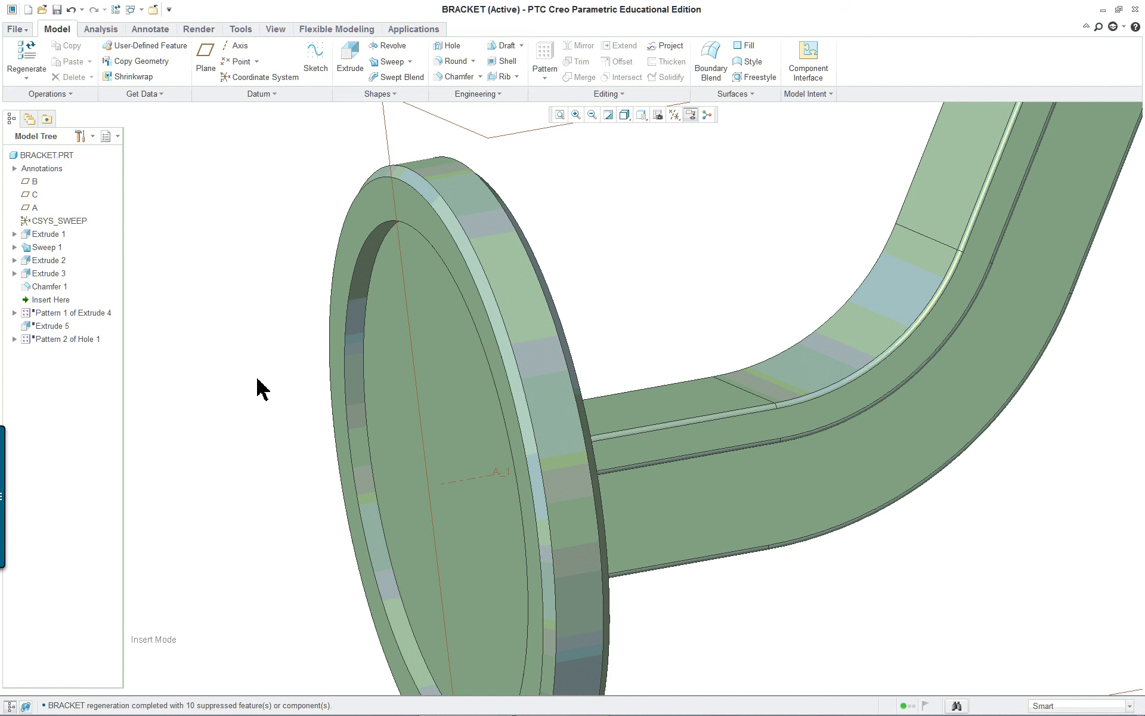
pyautogui.scroll(3, 249, 394)
pyautogui.moveTo(239, 430)
pyautogui.mouseDown(button='middle')
pyautogui.moveTo(268, 421)
pyautogui.moveTo(227, 423)
pyautogui.mouseUp(button='middle')
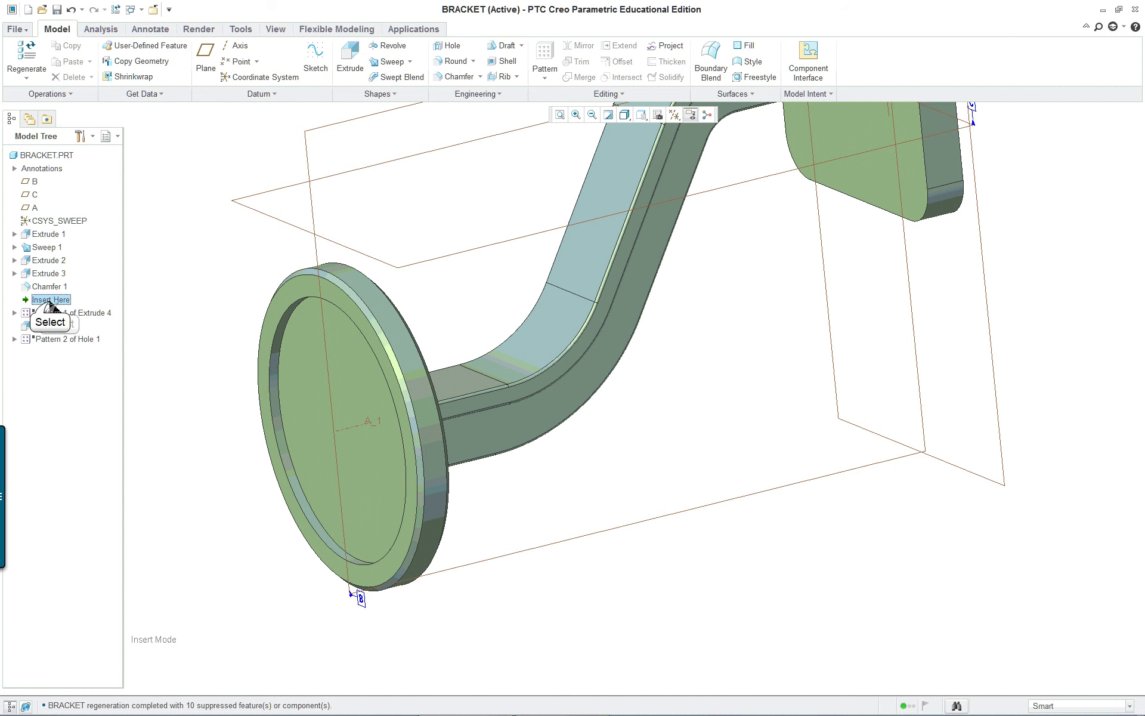
# Restore Pattern 1 of Extrude 4 to examine the disc's curved slots, and move the insertion point back above it.
pyautogui.moveTo(59, 304); pyautogui.dragTo(52, 318)
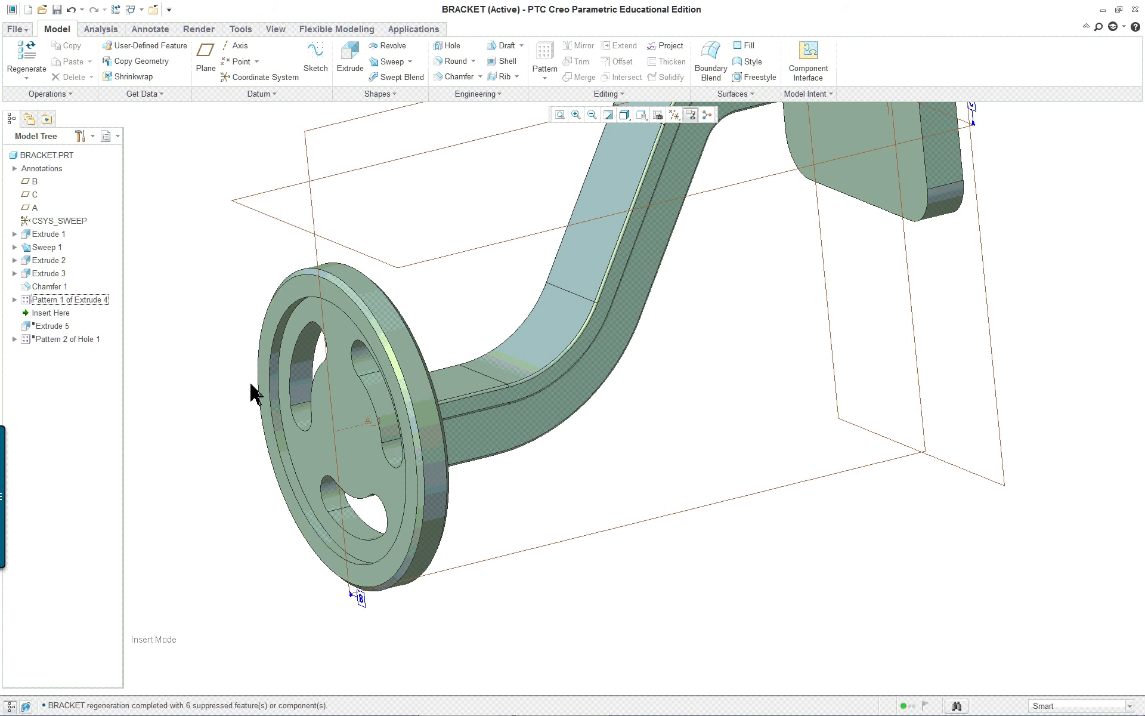
pyautogui.scroll(3, 250, 394)
pyautogui.scroll(-3, 256, 404)
pyautogui.scroll(3, 238, 411)
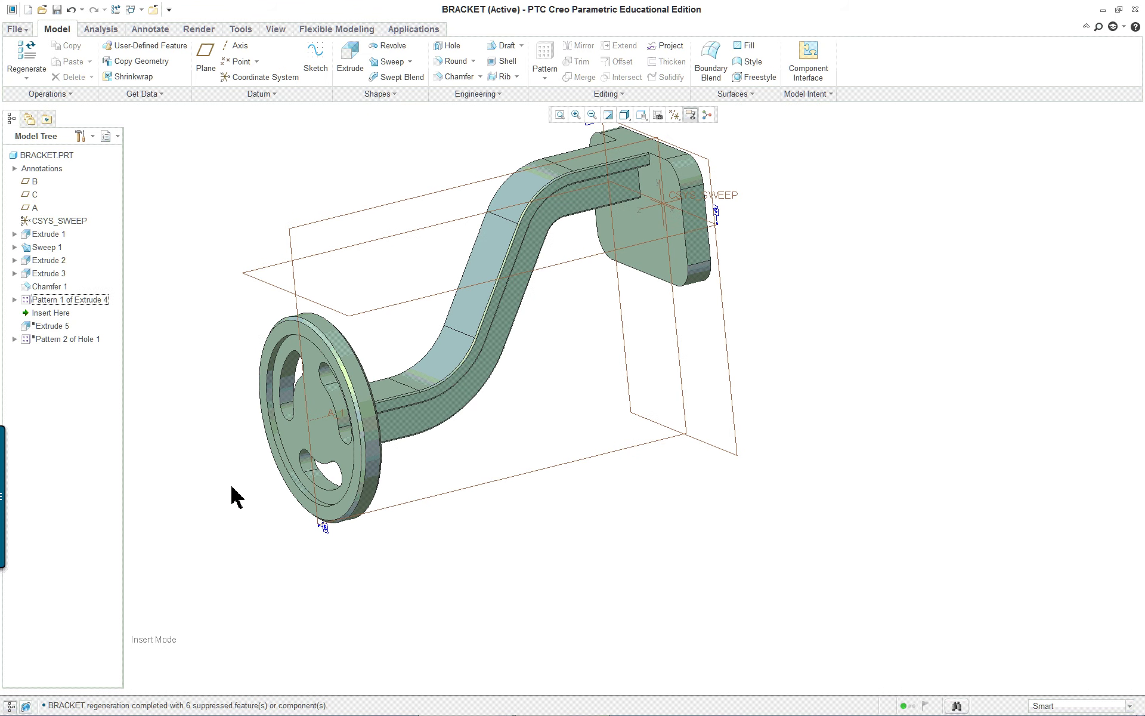
pyautogui.moveTo(236, 497); pyautogui.dragTo(212, 455, button='middle')
pyautogui.scroll(-4, 200, 452)
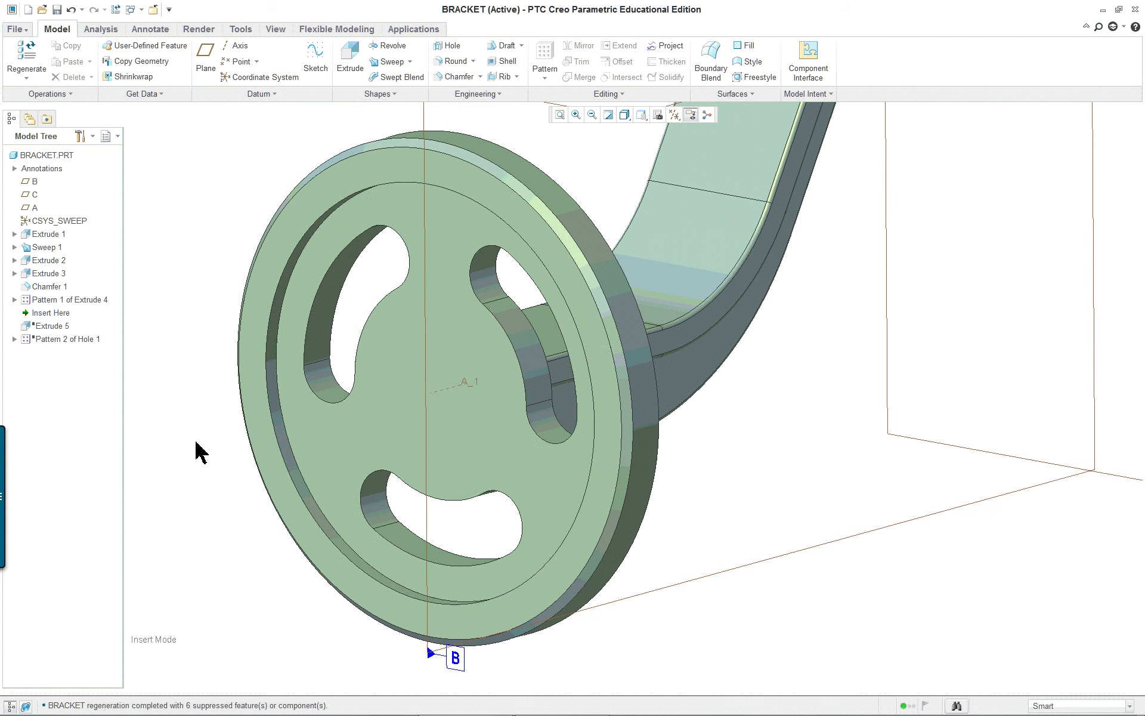
pyautogui.click(379, 490)
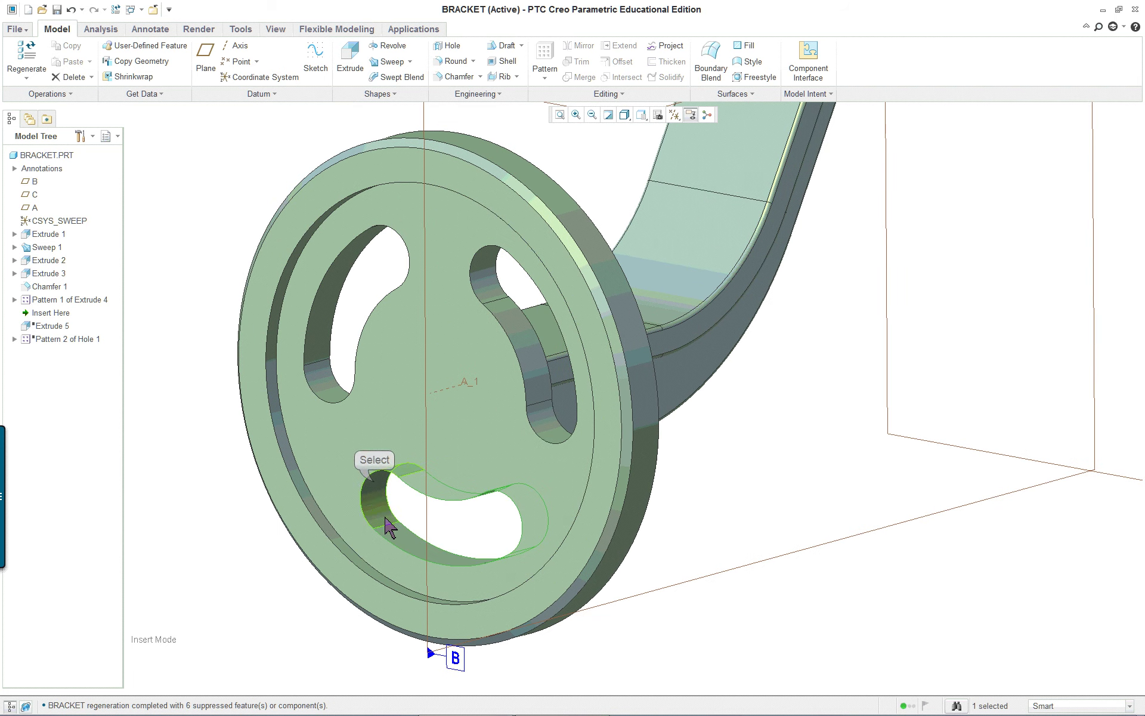
pyautogui.click(48, 313)
pyautogui.moveTo(43, 314); pyautogui.dragTo(54, 299)
# Start a new Extrude with its sketch on the disc's recessed face, oriented parallel to the screen.
pyautogui.click(244, 160)
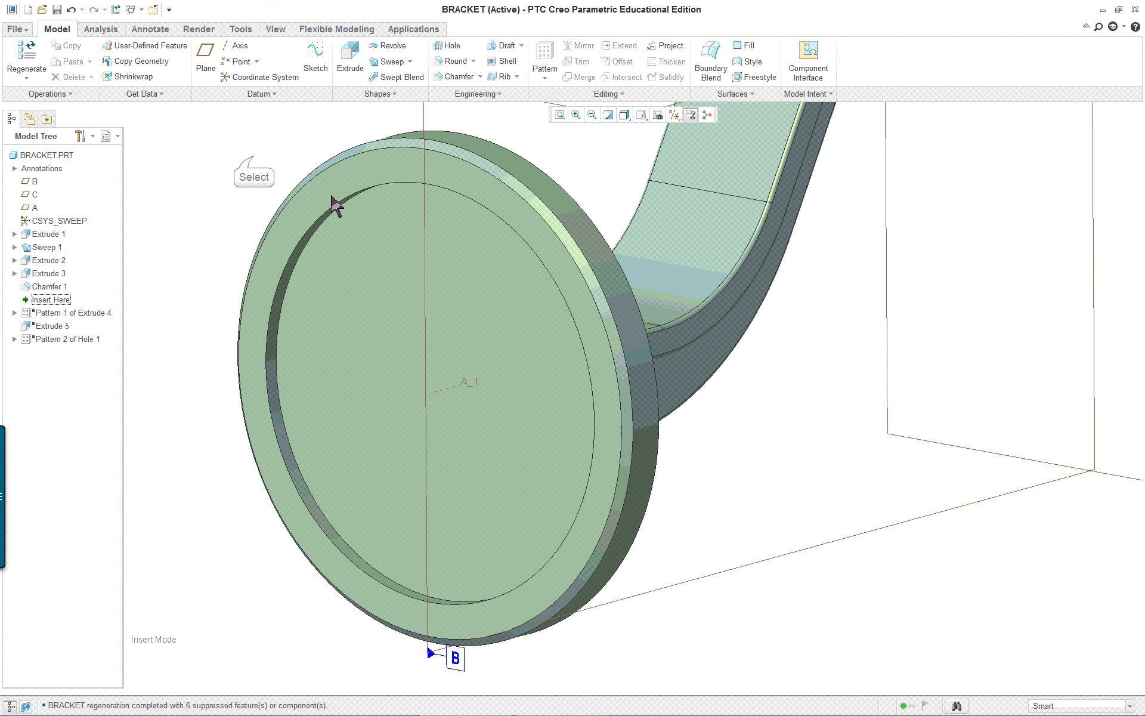
pyautogui.click(345, 66)
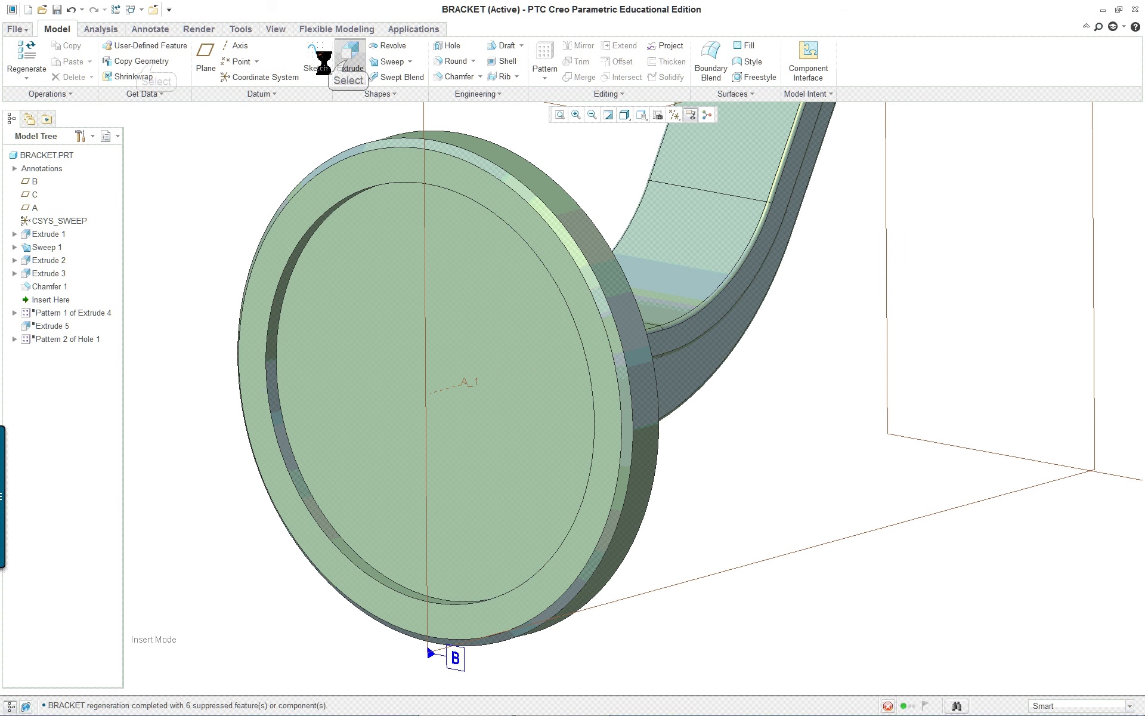
pyautogui.click(371, 276)
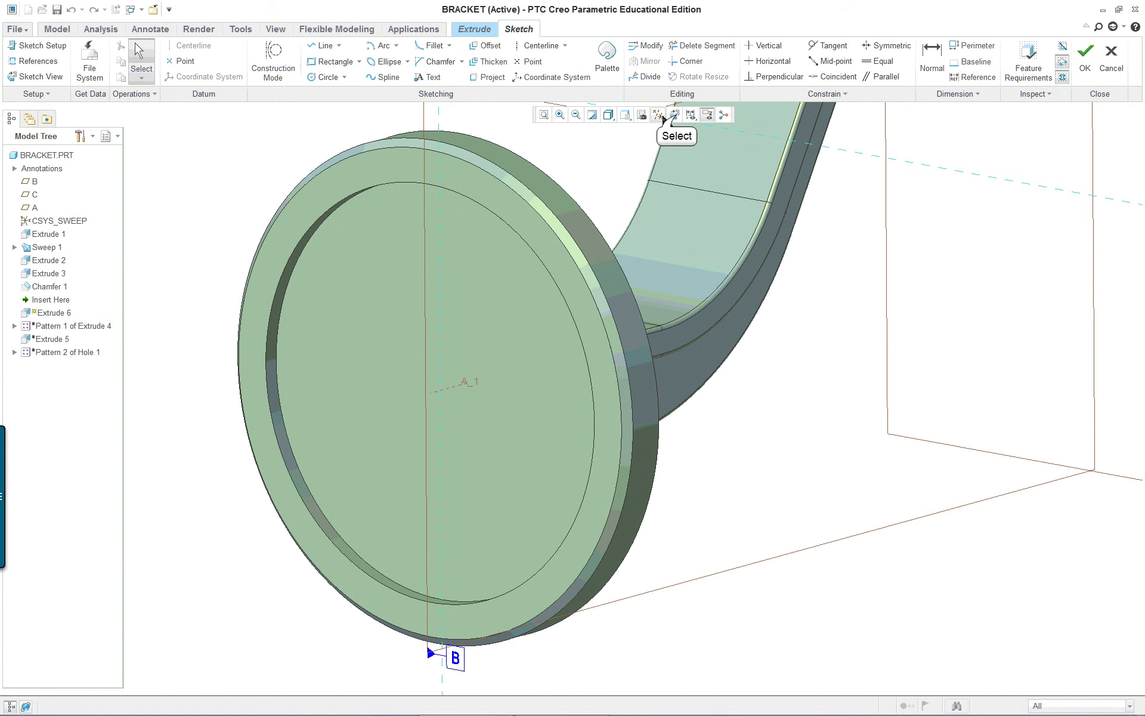
pyautogui.click(673, 114)
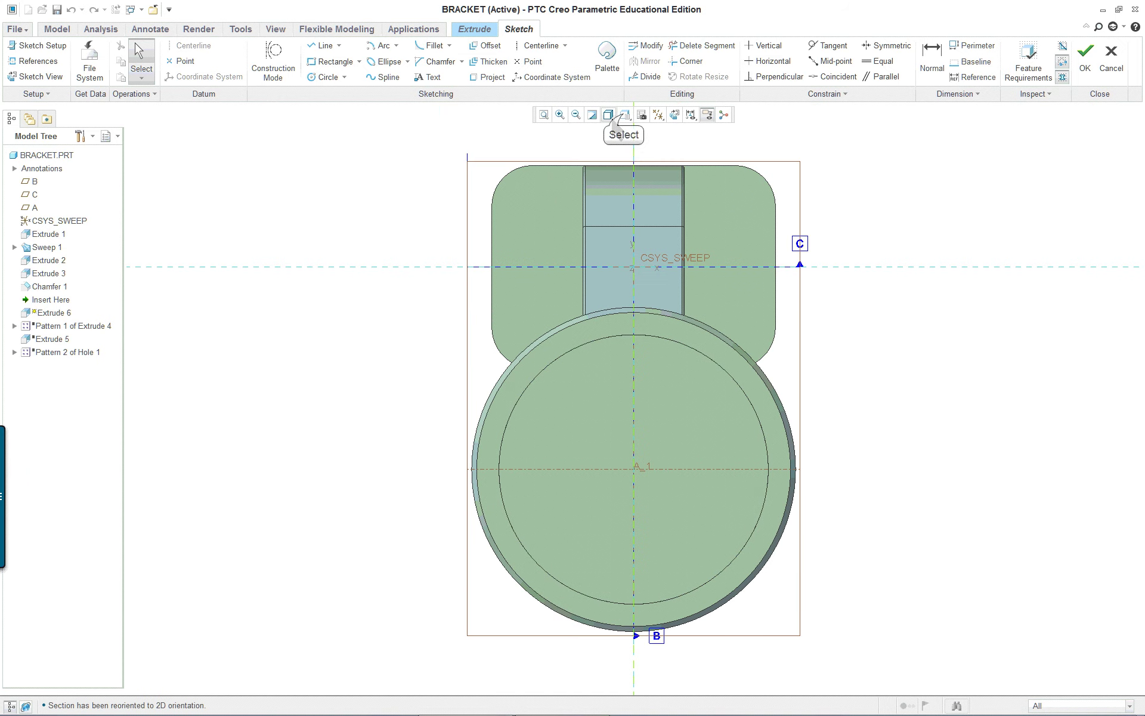
# Change the model's display style to No Hidden and frame the disc's outline.
pyautogui.doubleClick(625, 114)
pyautogui.doubleClick(608, 114)
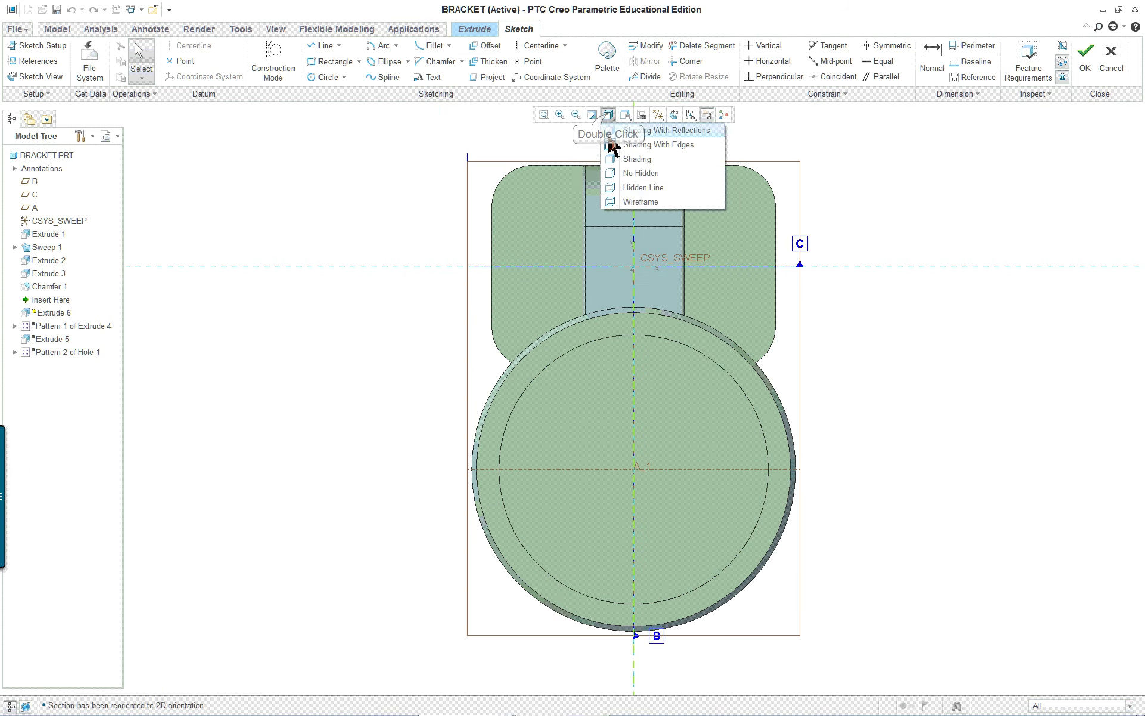
pyautogui.click(638, 173)
pyautogui.scroll(-2, 883, 625)
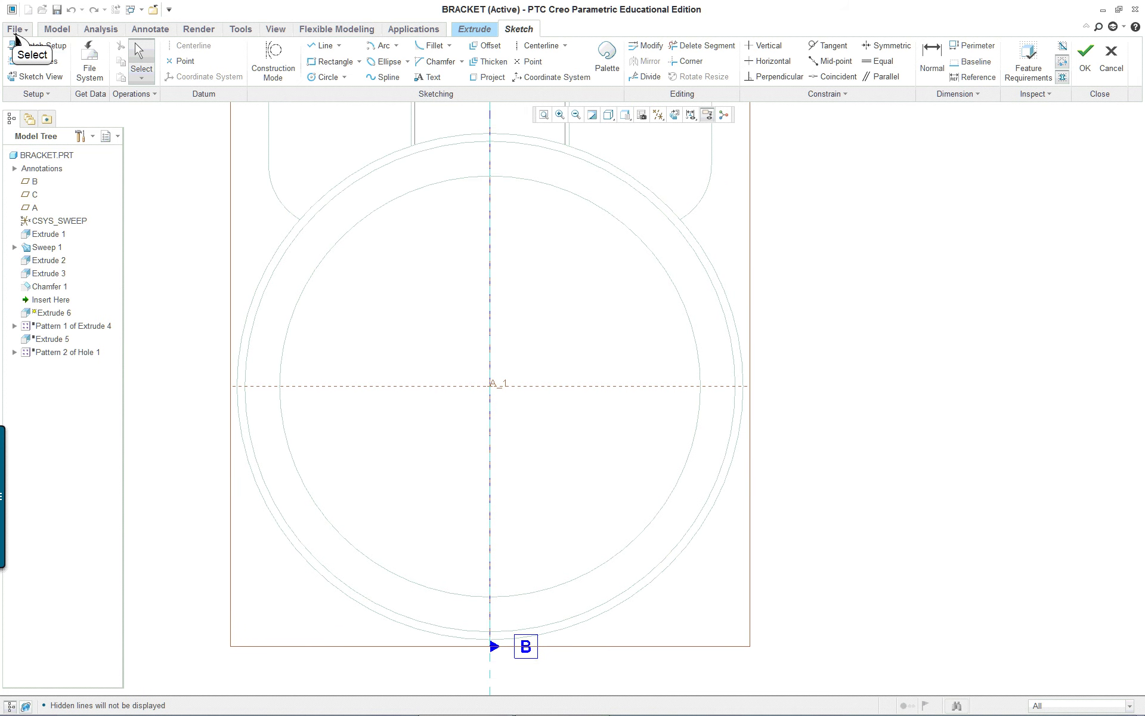
# Open the program's Sketcher options and set the sketcher grid type to Polar.
pyautogui.click(15, 29)
pyautogui.click(46, 299)
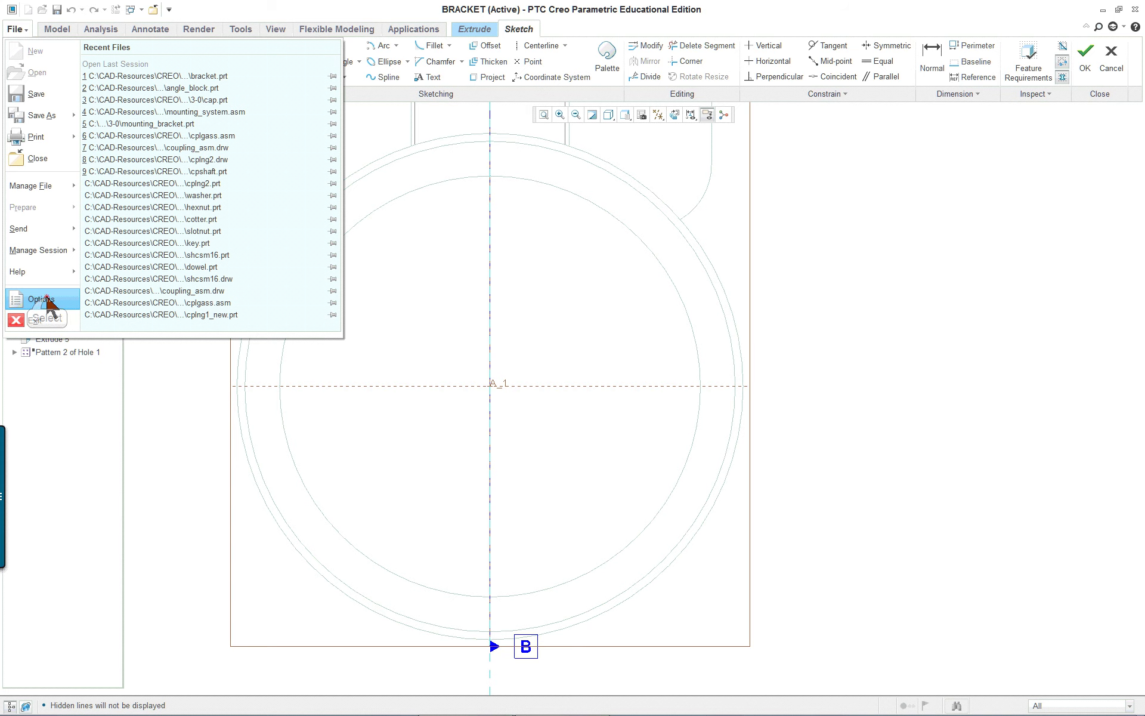
pyautogui.click(313, 170)
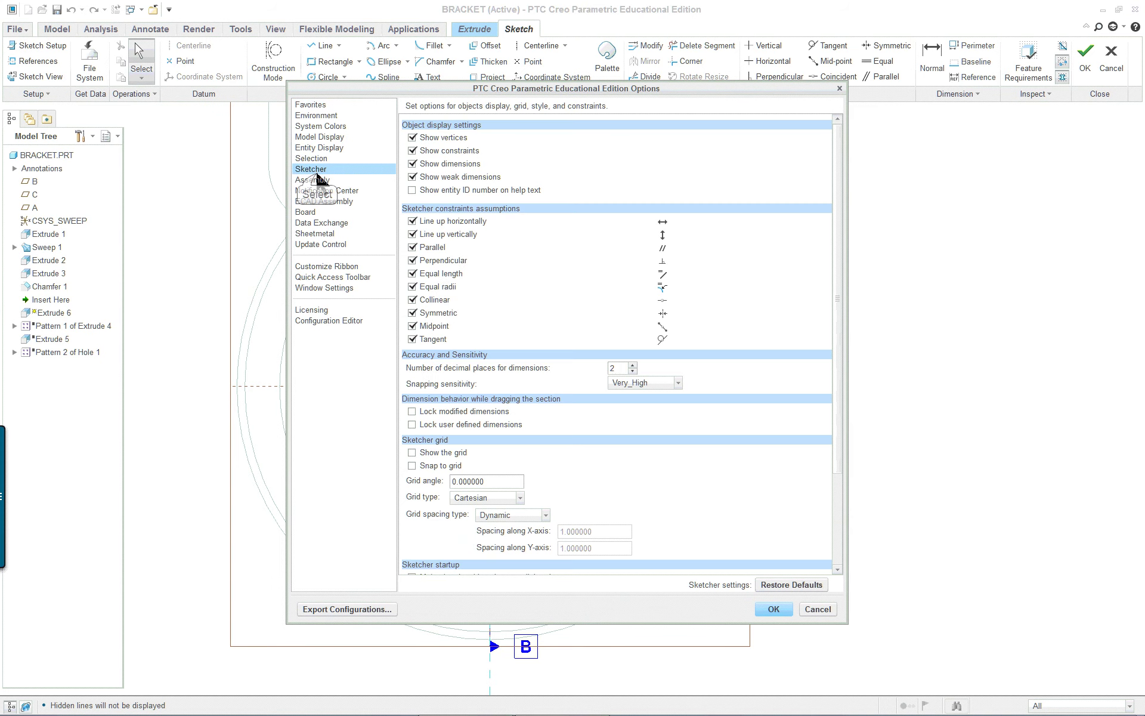
pyautogui.scroll(-6, 495, 445)
pyautogui.click(484, 378)
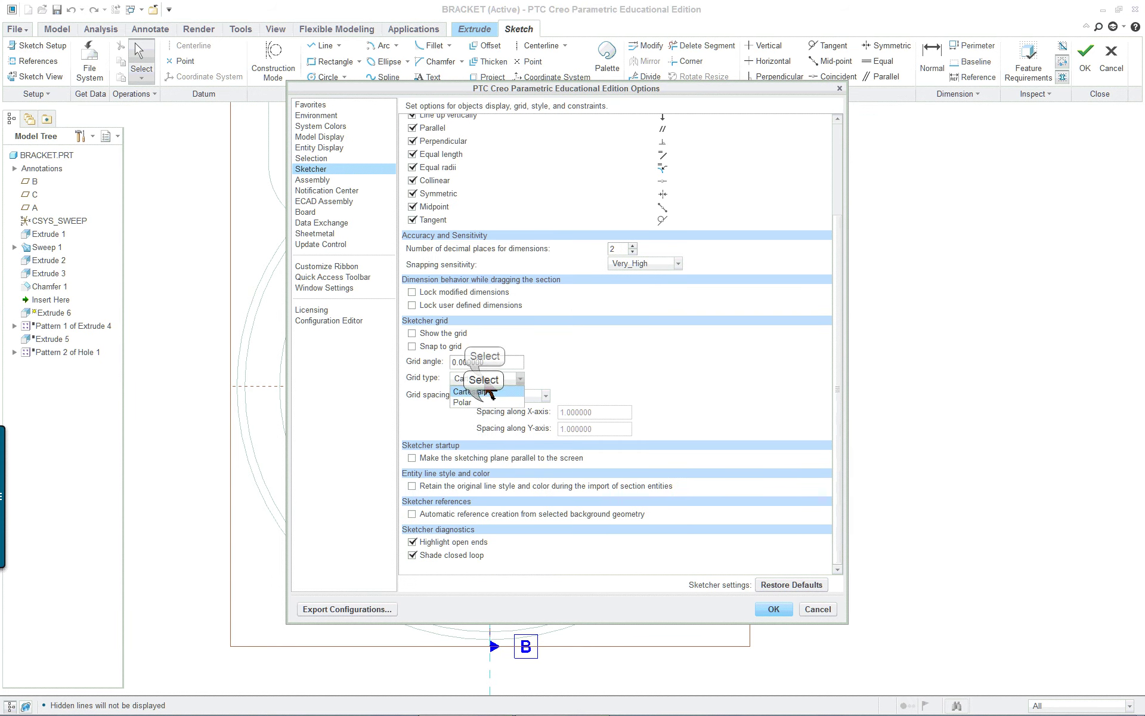
pyautogui.click(485, 401)
pyautogui.scroll(-2, 477, 450)
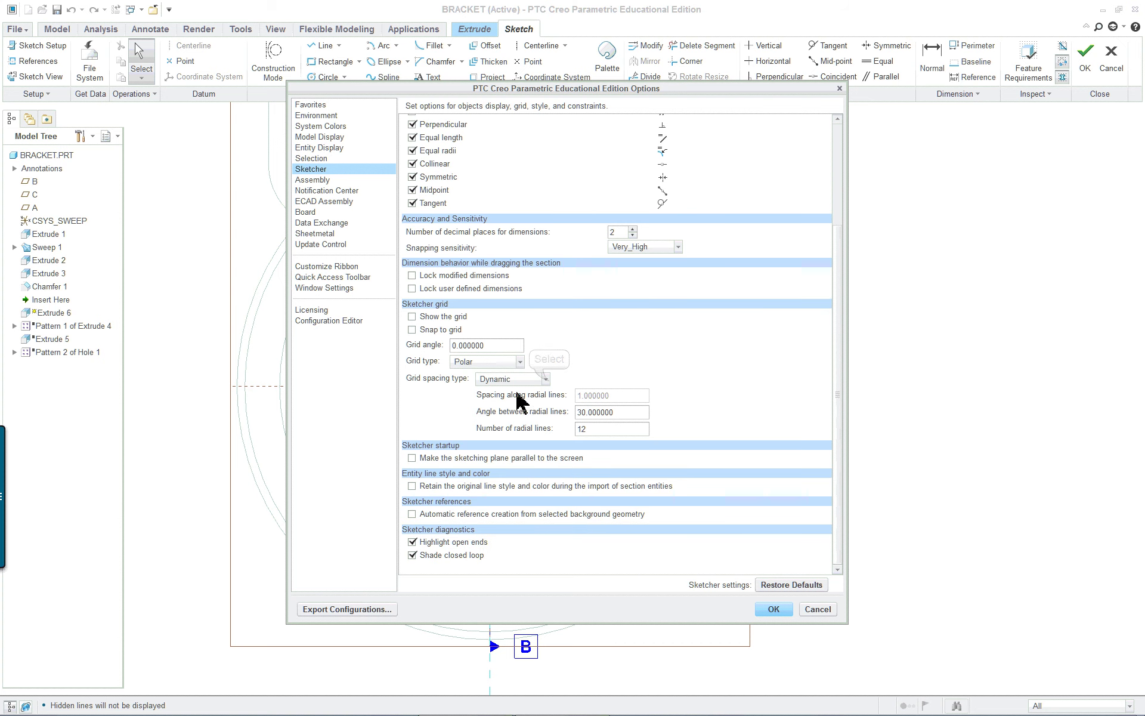
# Set static grid spacing with .25 along the radial lines, enable Show the grid and Snap to grid, and apply the options.
pyautogui.click(548, 380)
pyautogui.click(551, 380)
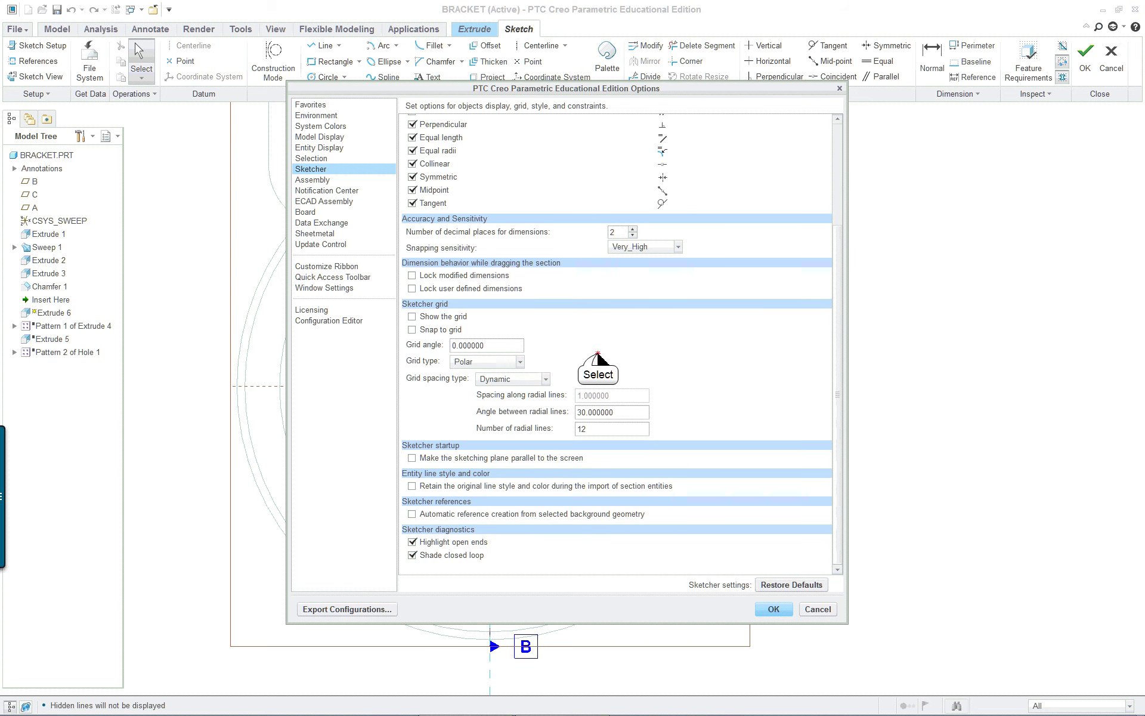
pyautogui.click(546, 379)
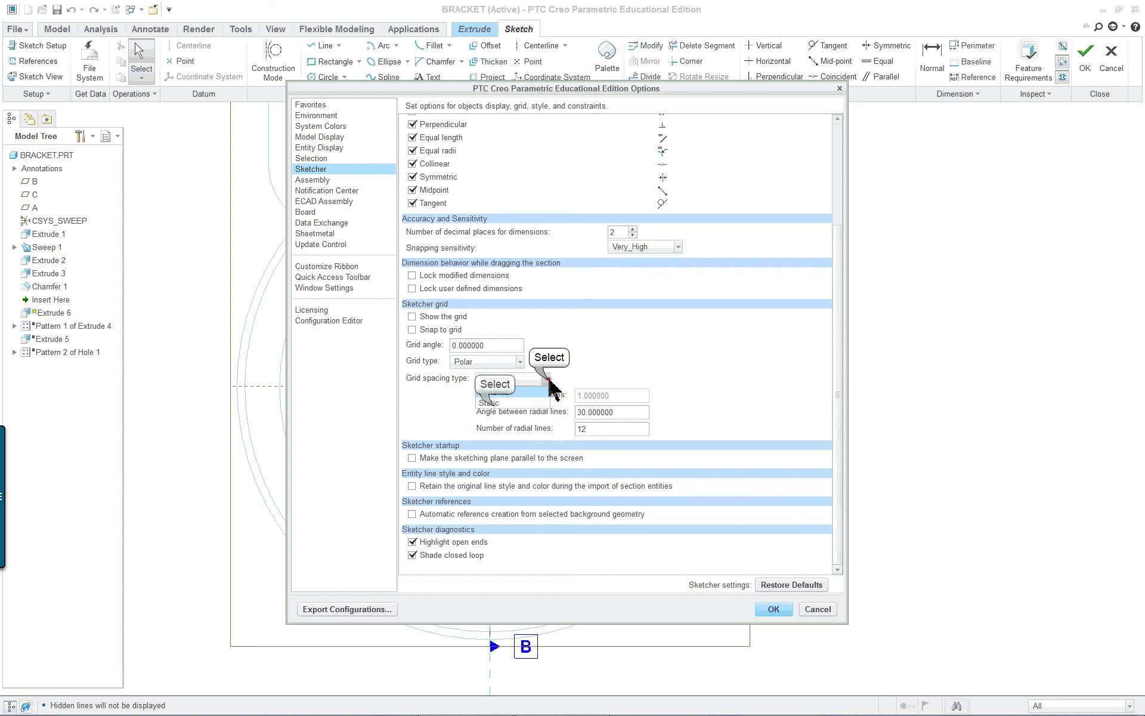
pyautogui.click(498, 405)
pyautogui.doubleClick(583, 397)
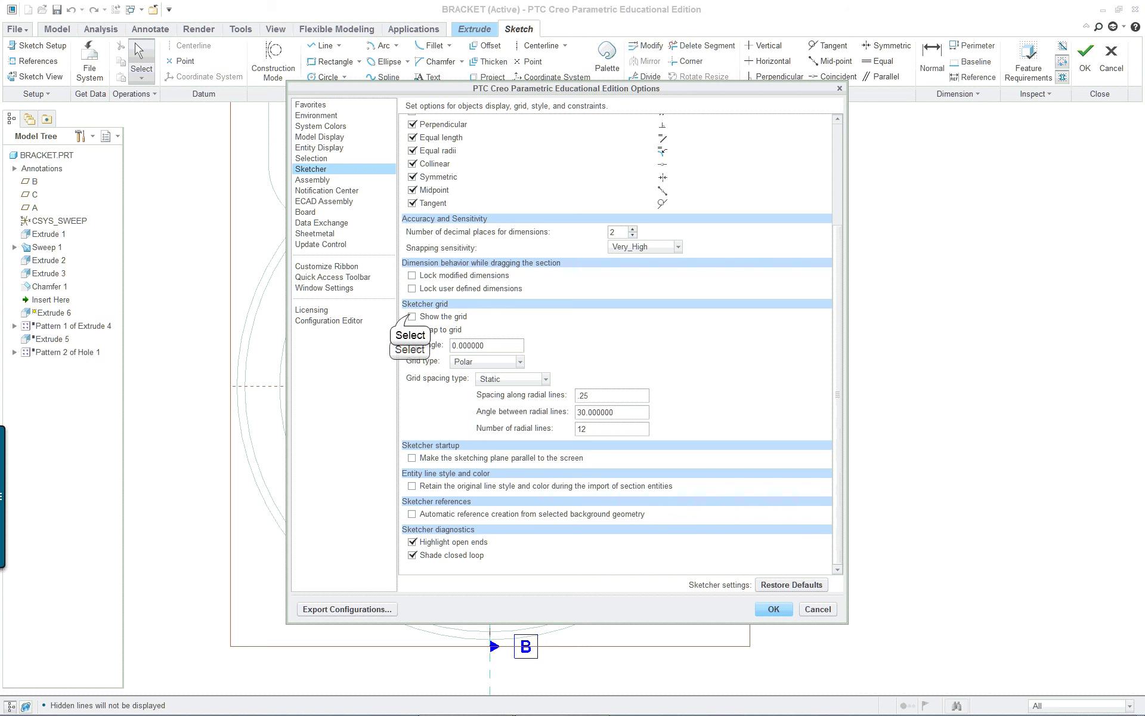
pyautogui.click(412, 317)
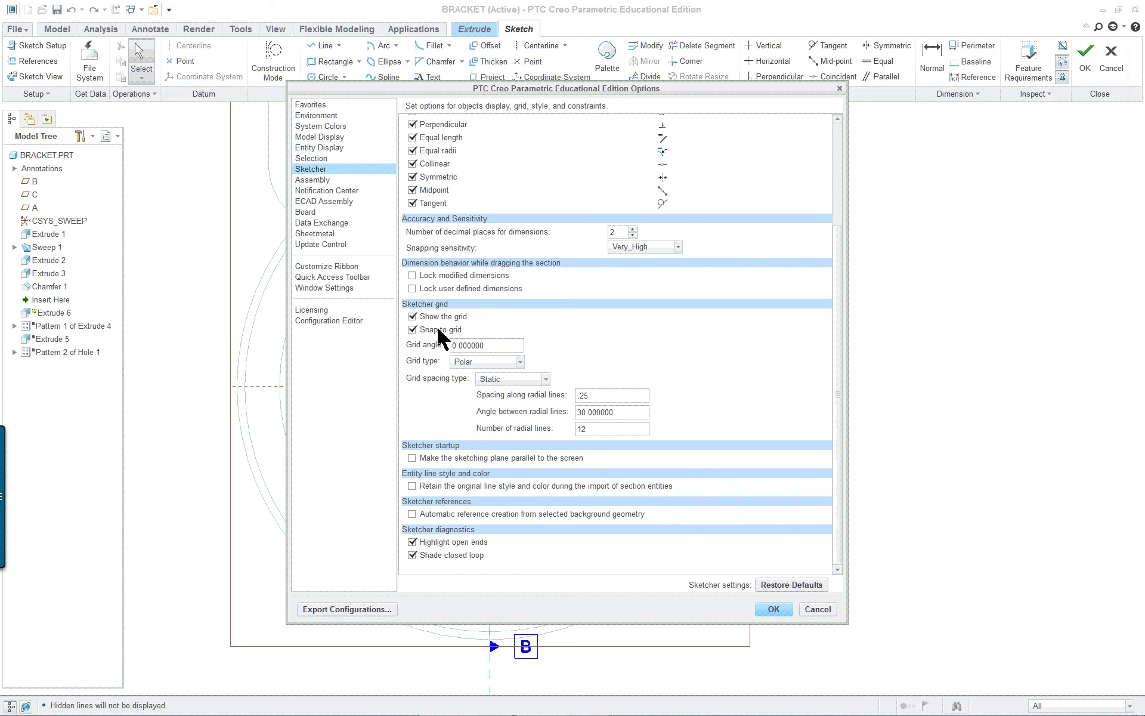
pyautogui.click(782, 609)
pyautogui.click(616, 421)
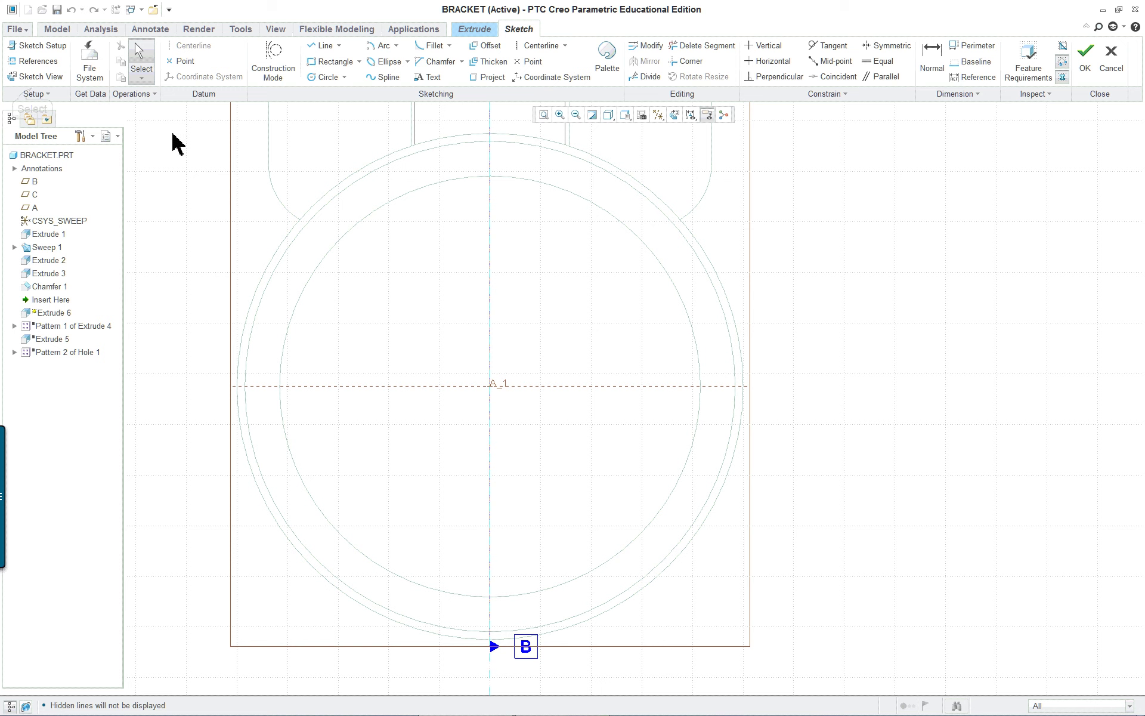
# Switch the current sketch's grid to Polar in its grid settings, keeping dynamic spacing, and check the grid around the disc.
pyautogui.click(33, 94)
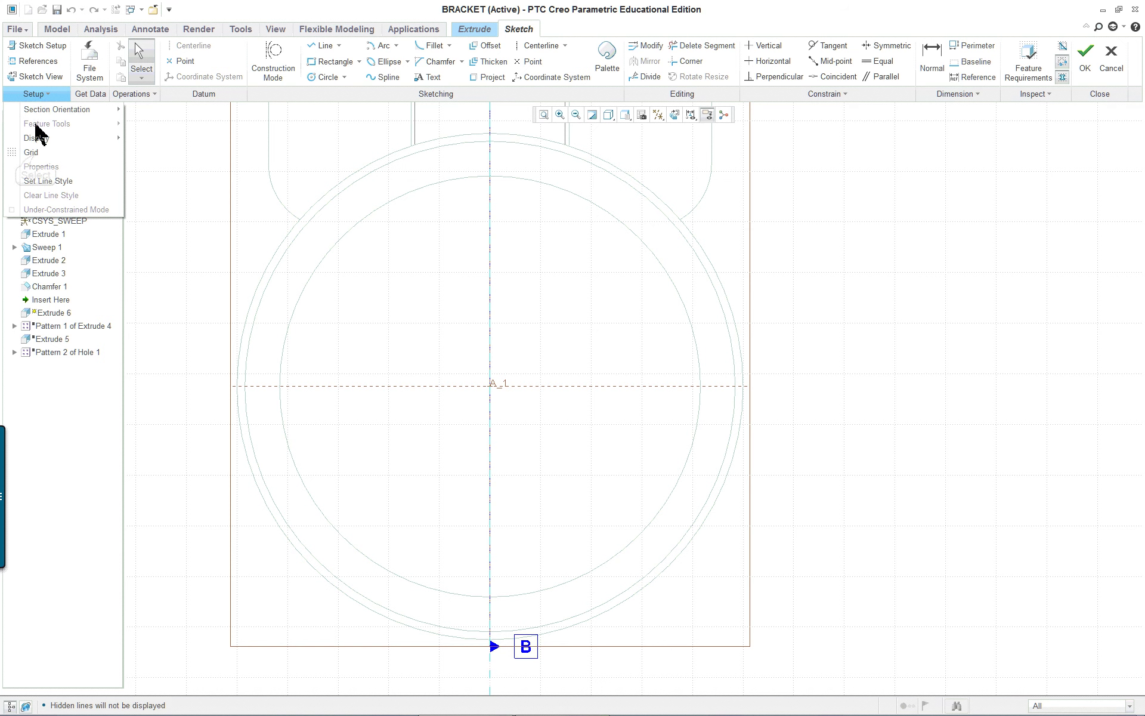
pyautogui.click(33, 152)
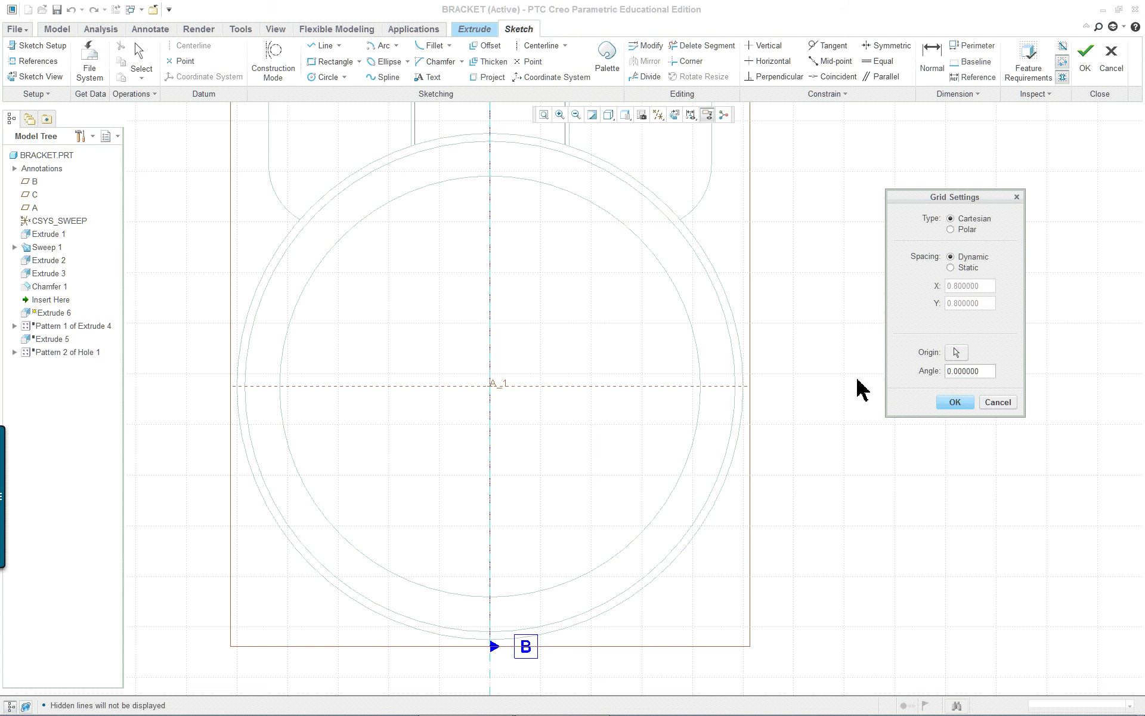
pyautogui.click(668, 437)
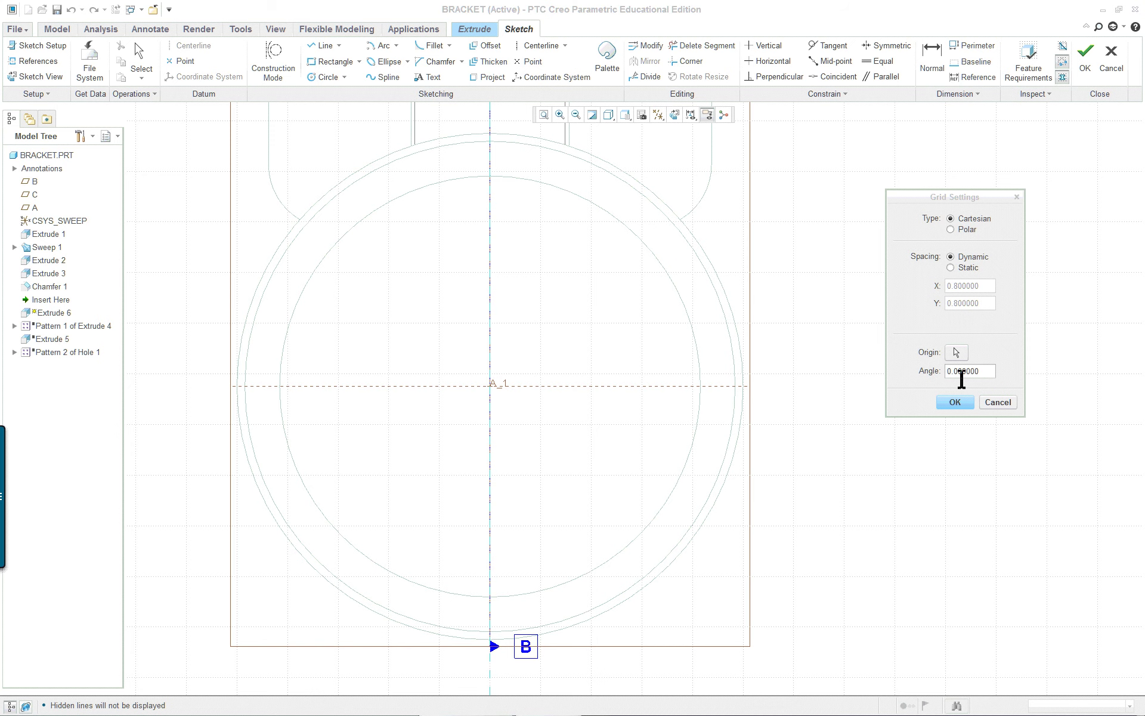
pyautogui.click(965, 230)
pyautogui.scroll(-2, 706, 288)
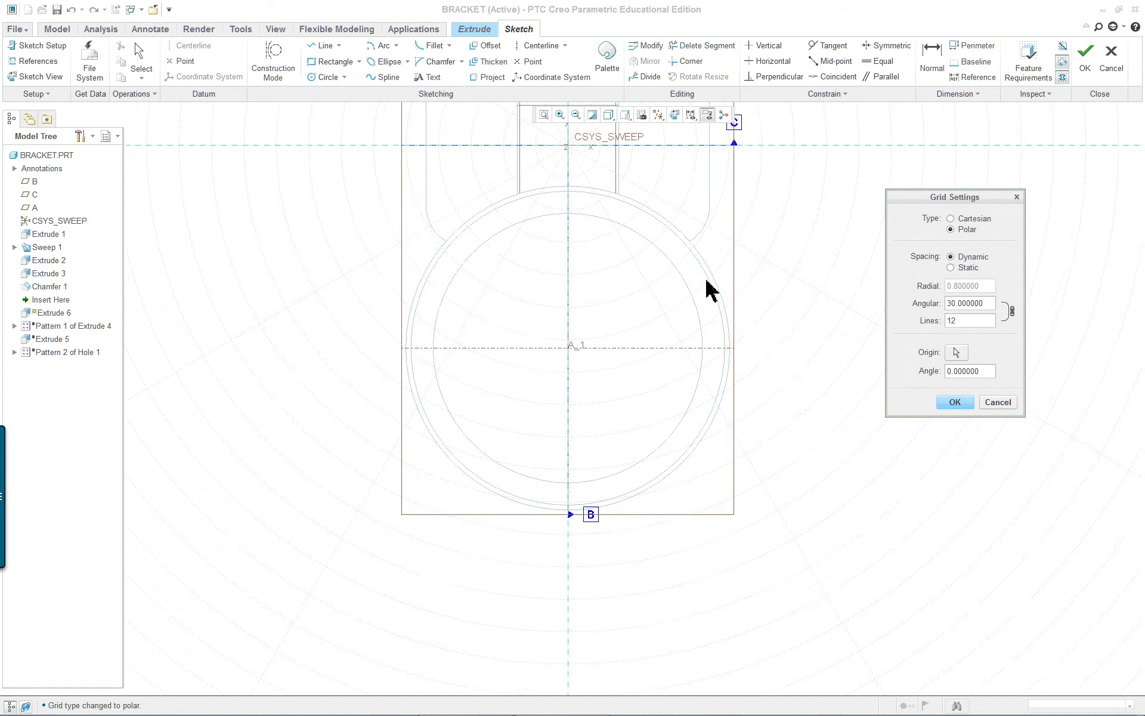
pyautogui.scroll(-1, 710, 179)
pyautogui.scroll(1, 710, 179)
pyautogui.scroll(1, 708, 179)
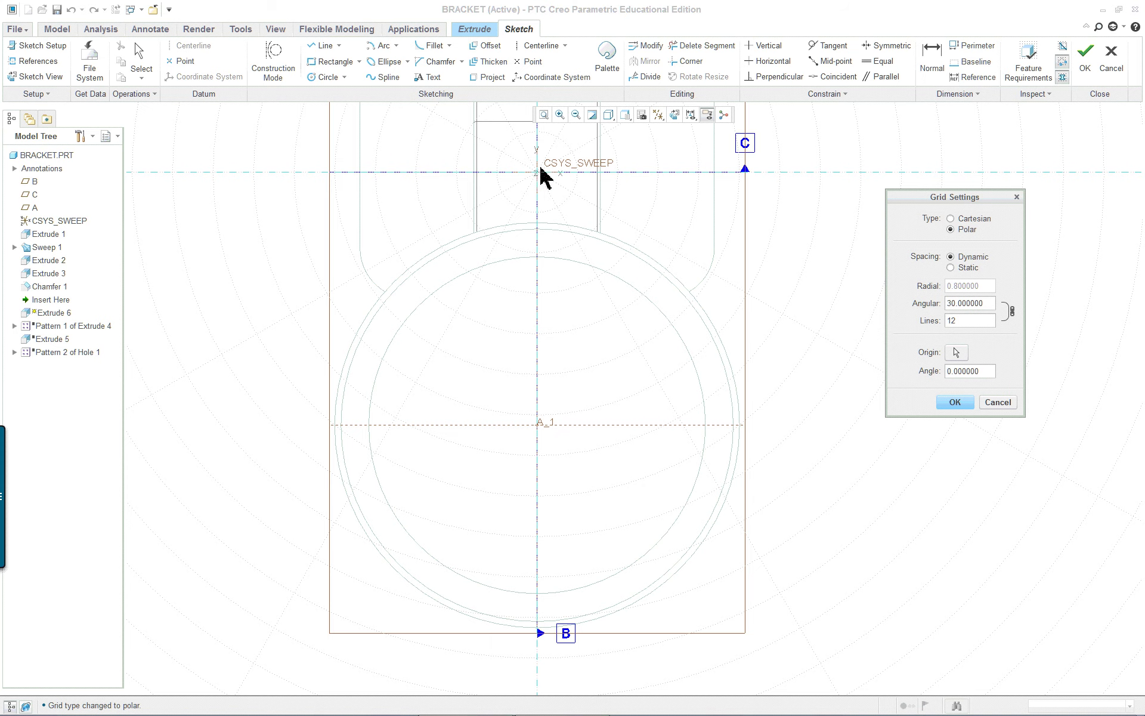
pyautogui.scroll(-2, 567, 352)
pyautogui.scroll(1, 624, 396)
pyautogui.scroll(1, 601, 434)
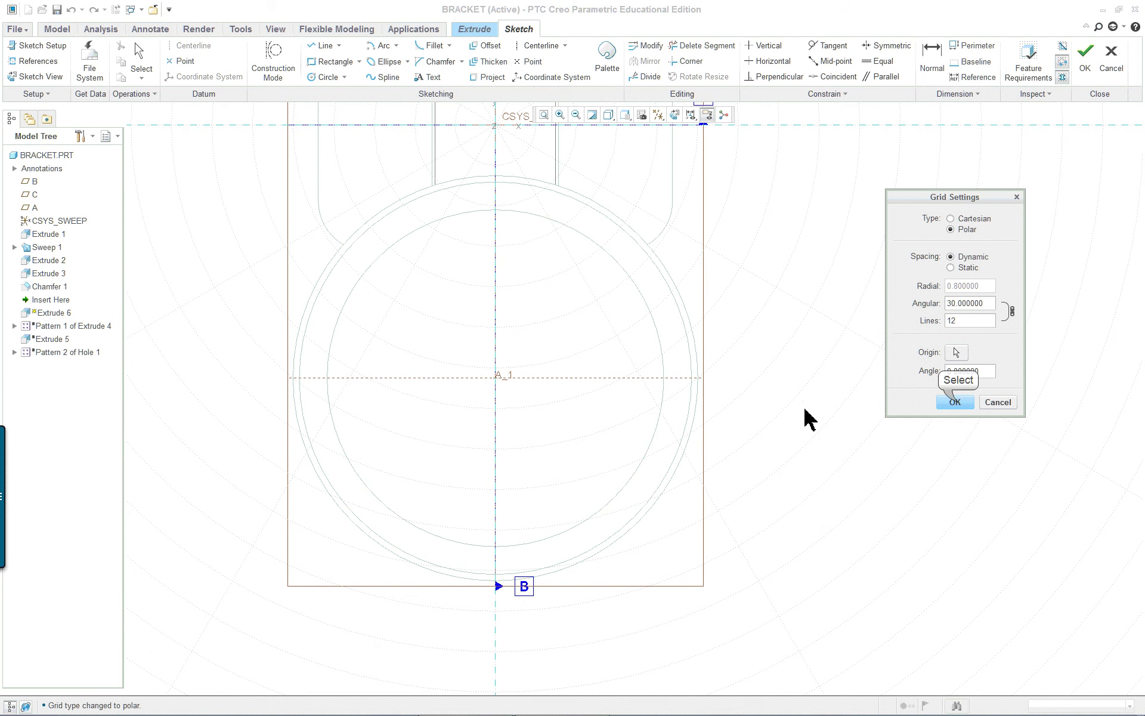
pyautogui.click(955, 402)
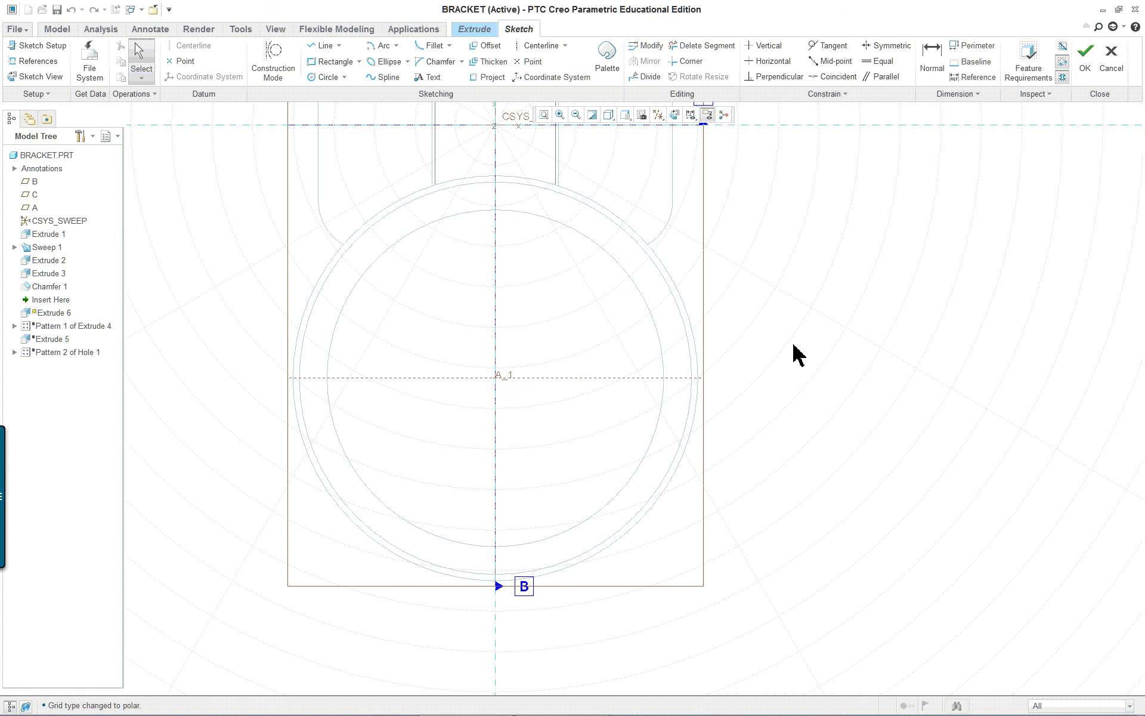
pyautogui.scroll(1, 798, 355)
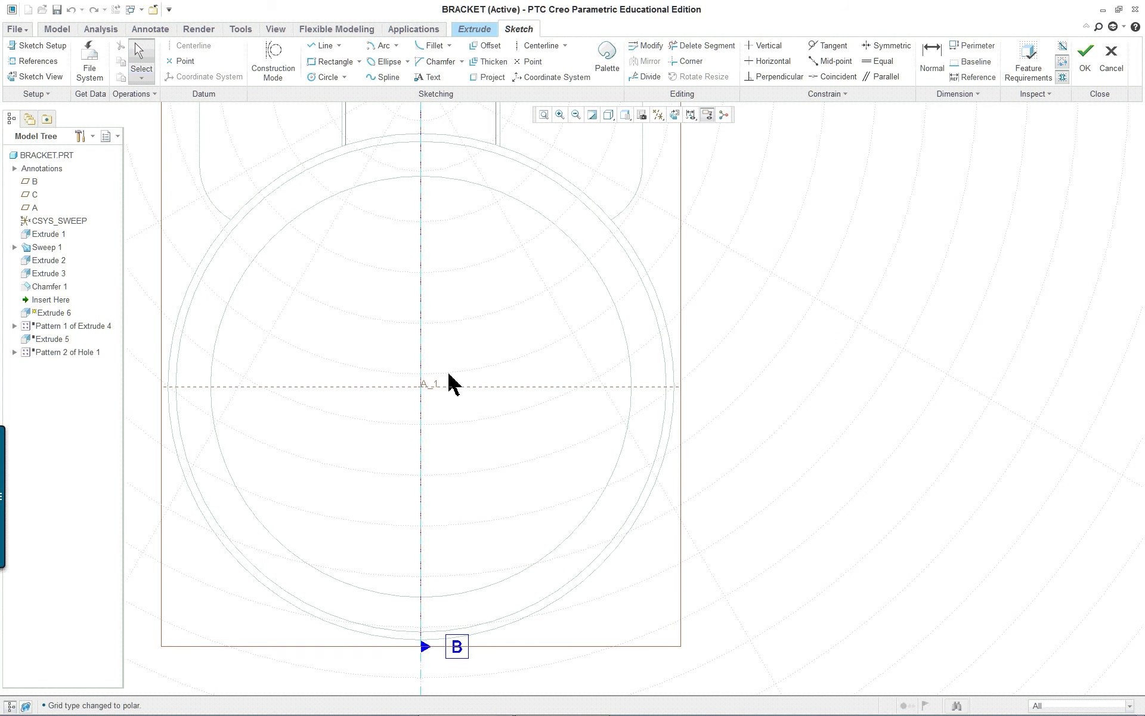
pyautogui.scroll(-2, 672, 444)
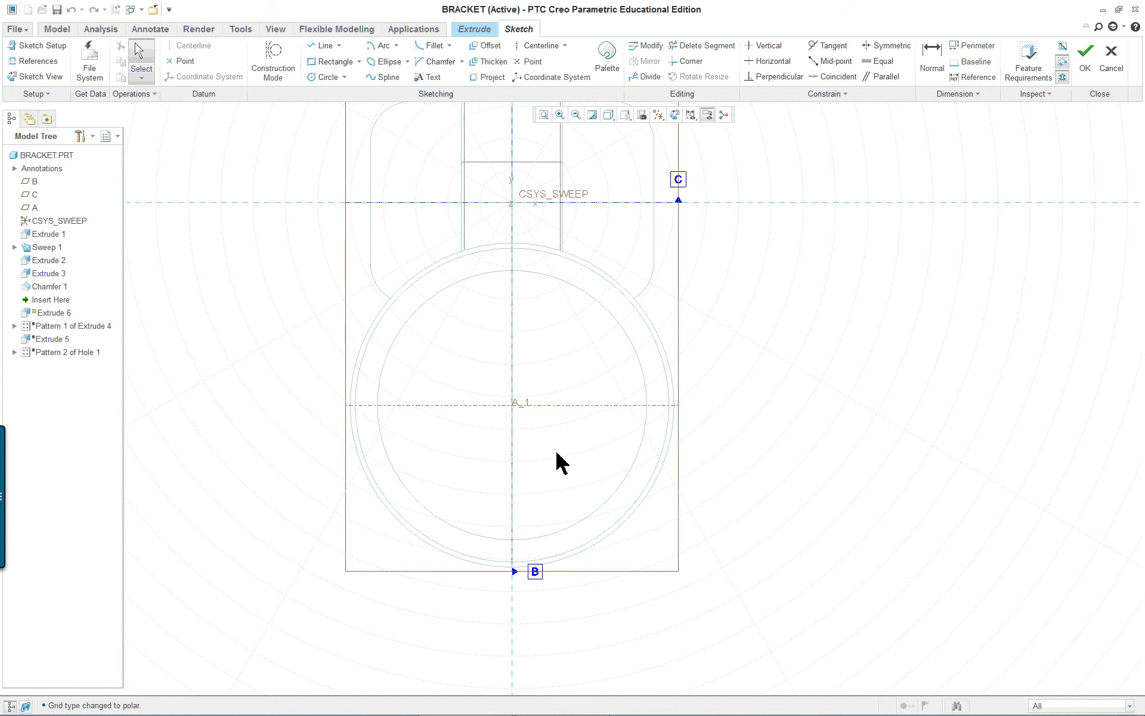
# Add the disc's inner circle, the Extrude 3 surface, as a reference for the current sketch.
pyautogui.scroll(1, 557, 460)
pyautogui.scroll(-1, 563, 453)
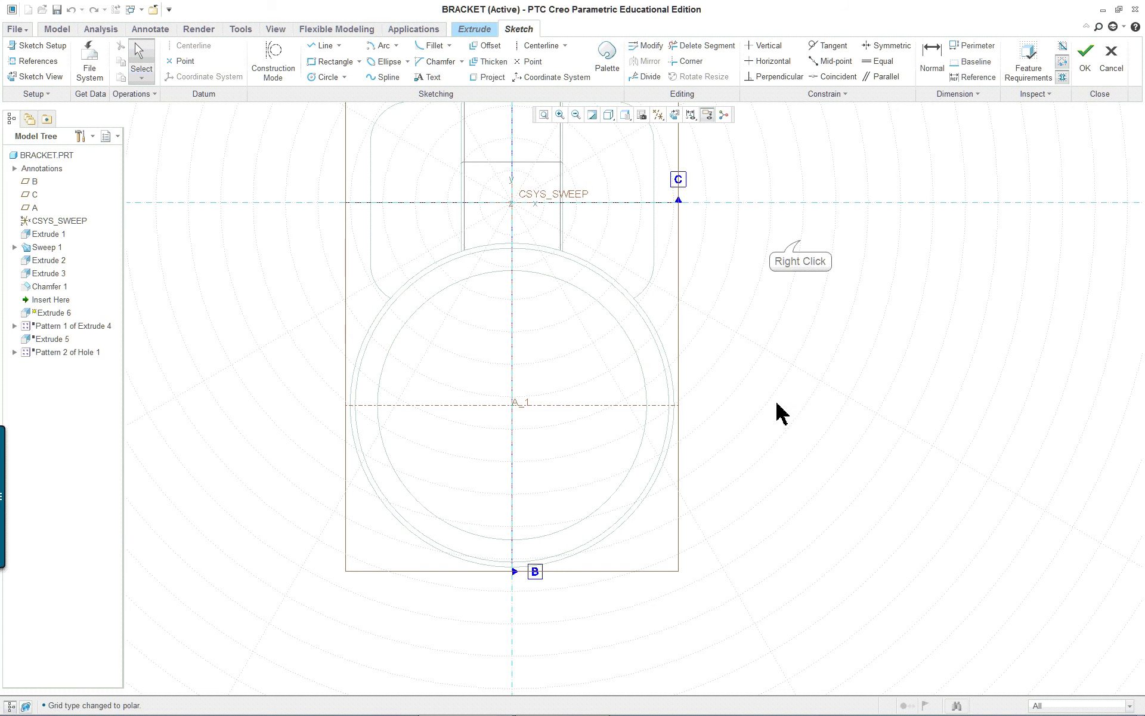
pyautogui.rightClick(801, 242)
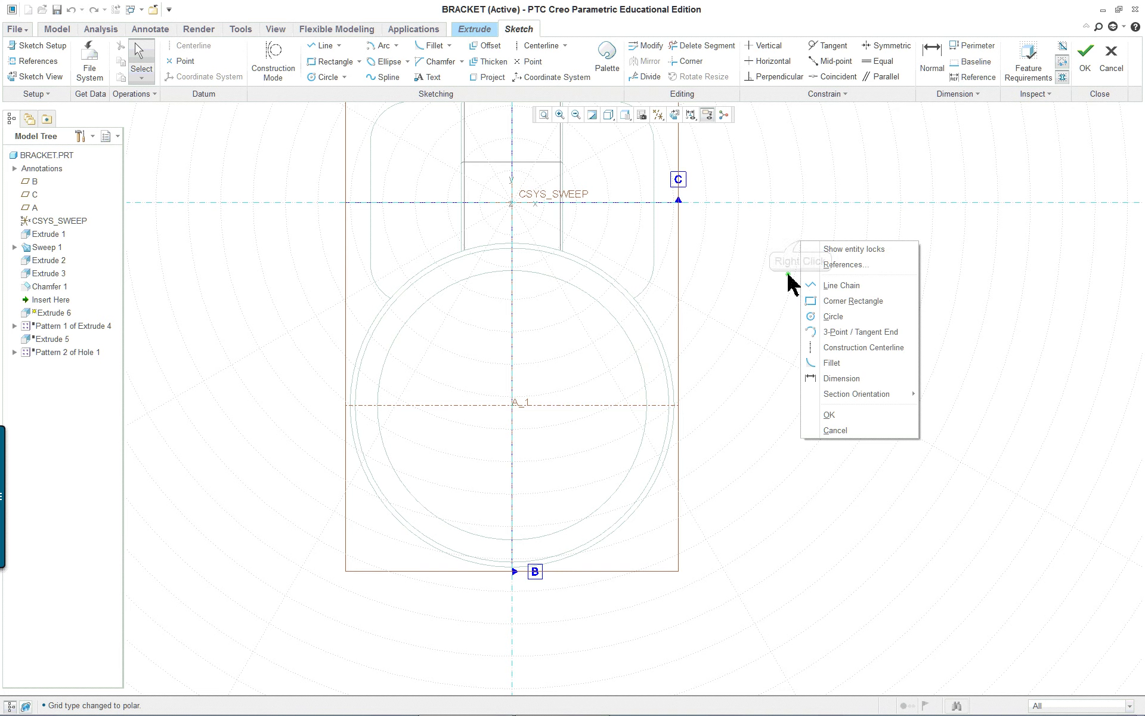
pyautogui.click(842, 266)
pyautogui.click(634, 356)
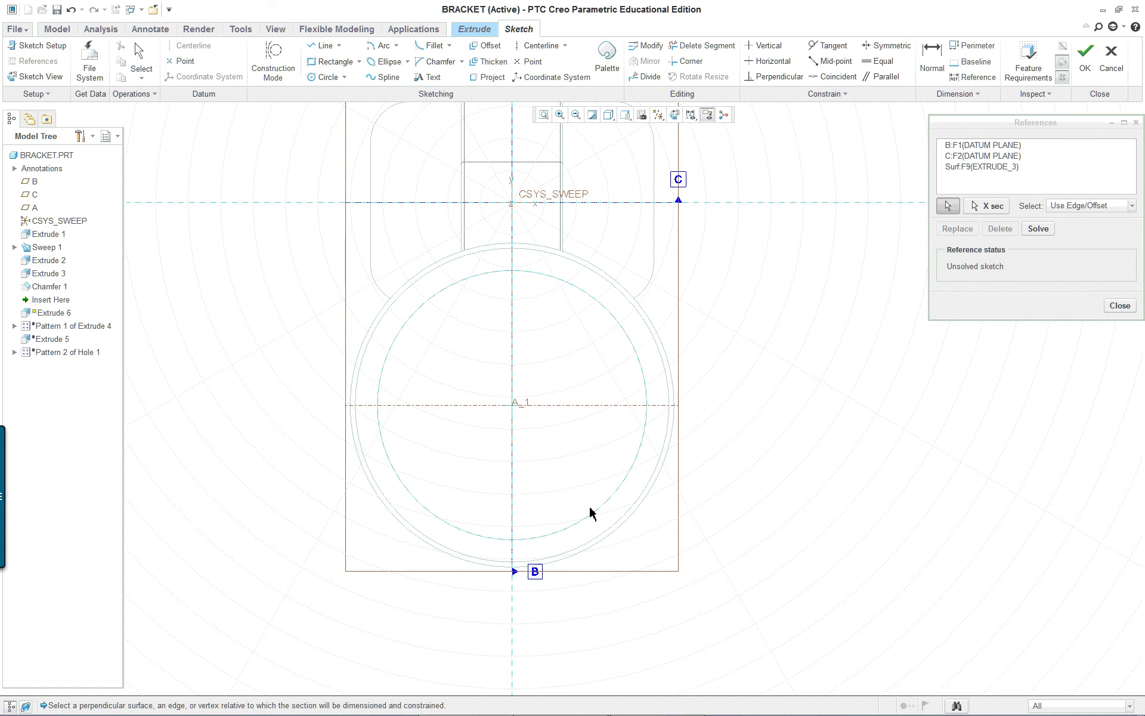
# Start the sketch Point tool and try to snap a point to the disc's centre at axis A_1.
pyautogui.click(531, 61)
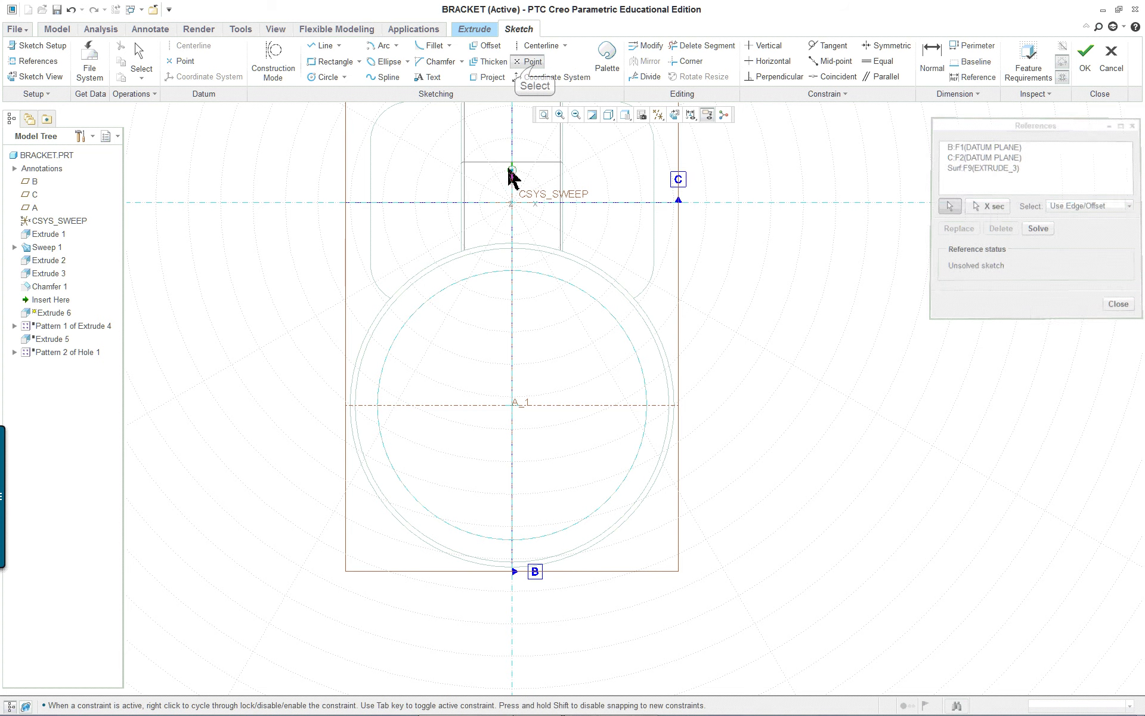
pyautogui.scroll(-2, 513, 406)
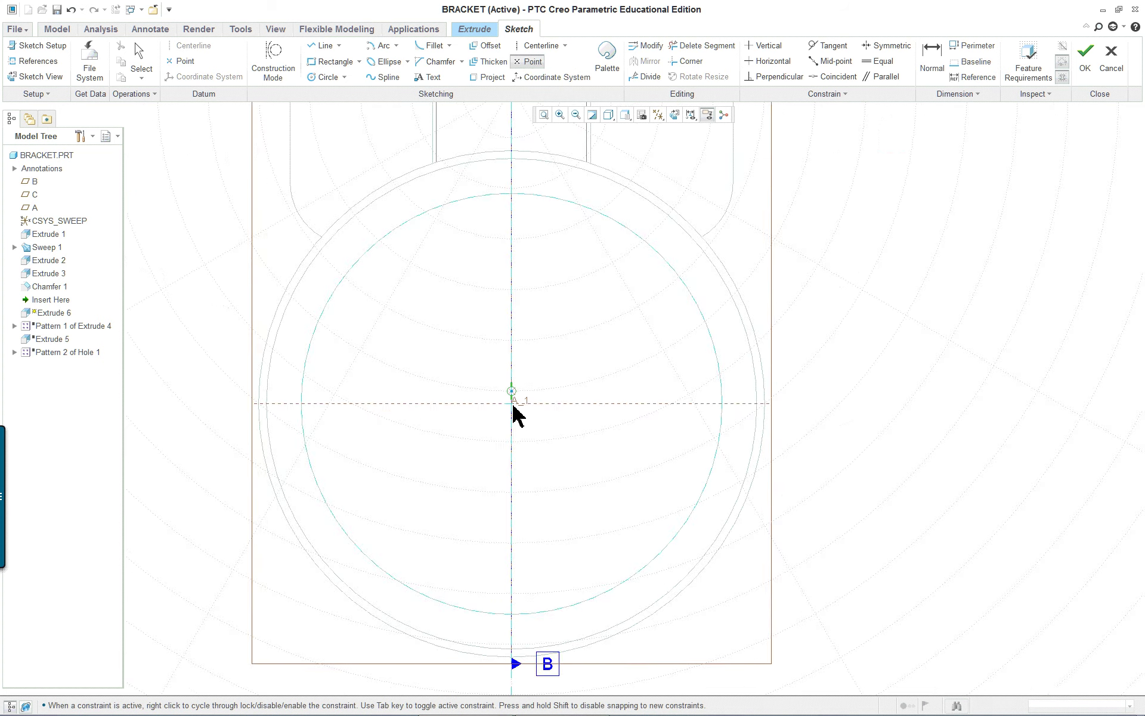
pyautogui.scroll(-3, 514, 405)
pyautogui.scroll(4, 514, 399)
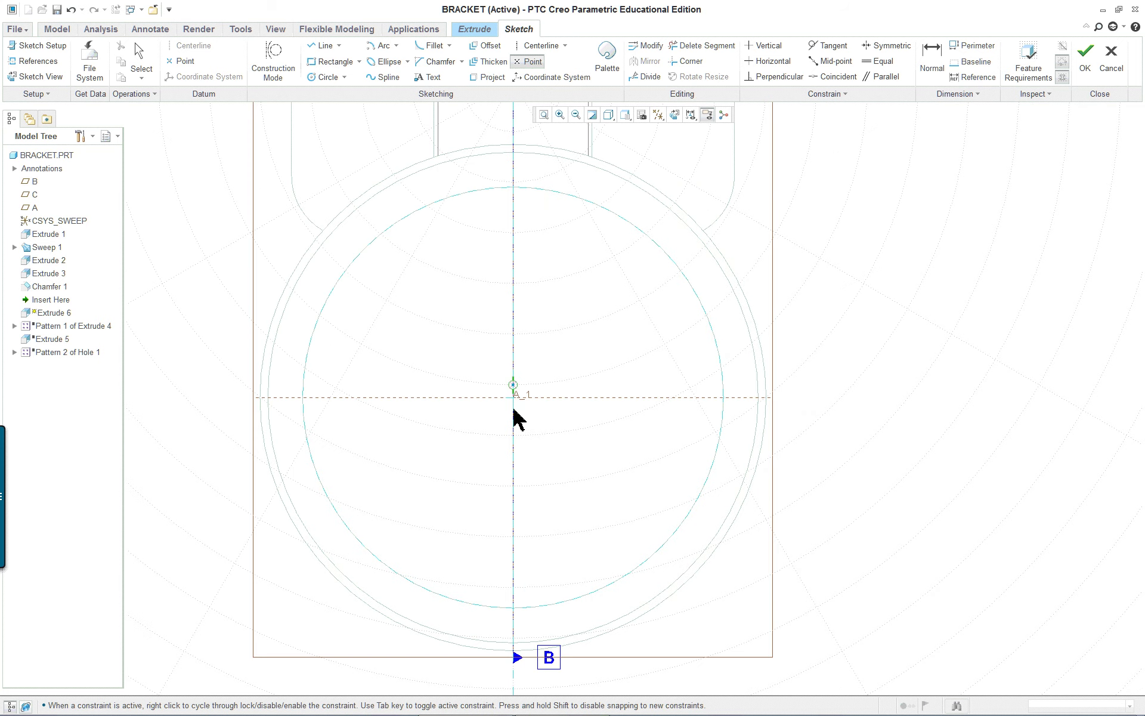
pyautogui.scroll(3, 514, 404)
pyautogui.scroll(-6, 519, 405)
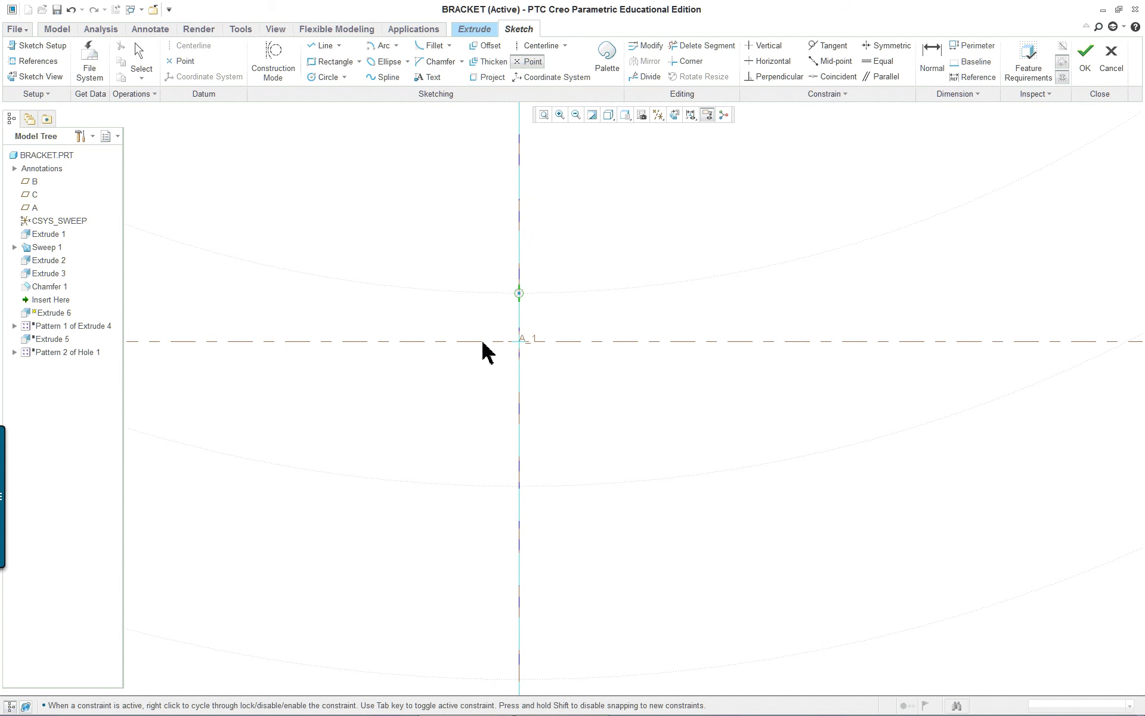
pyautogui.scroll(3, 514, 349)
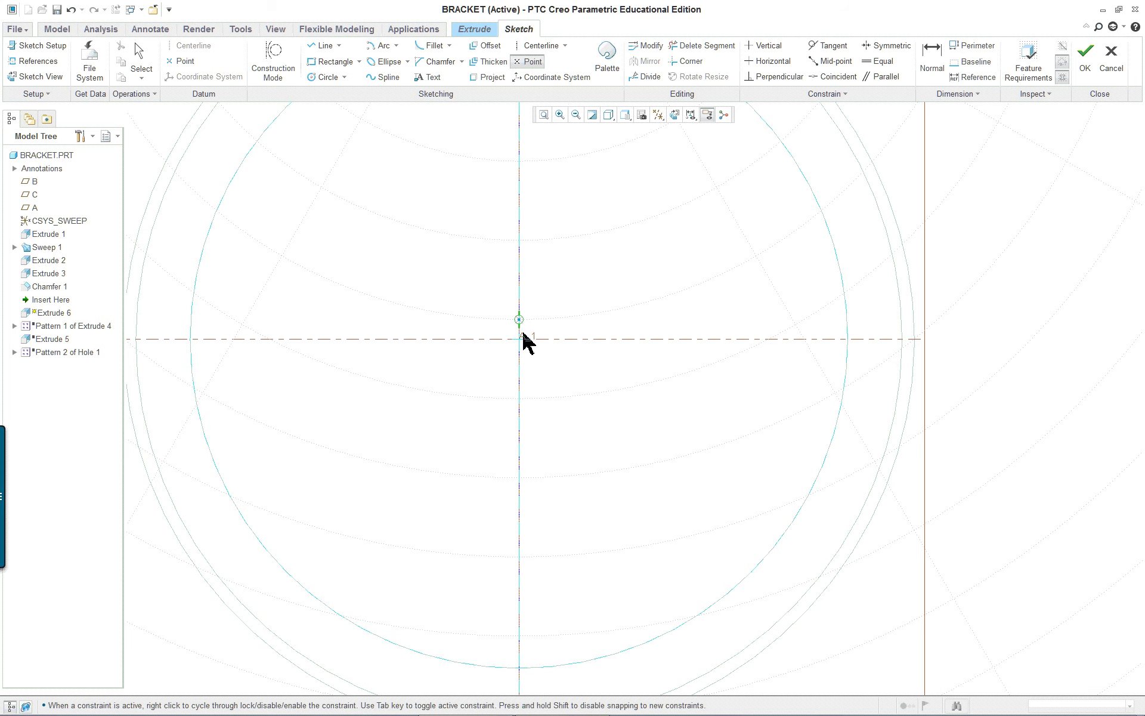
pyautogui.scroll(2, 528, 344)
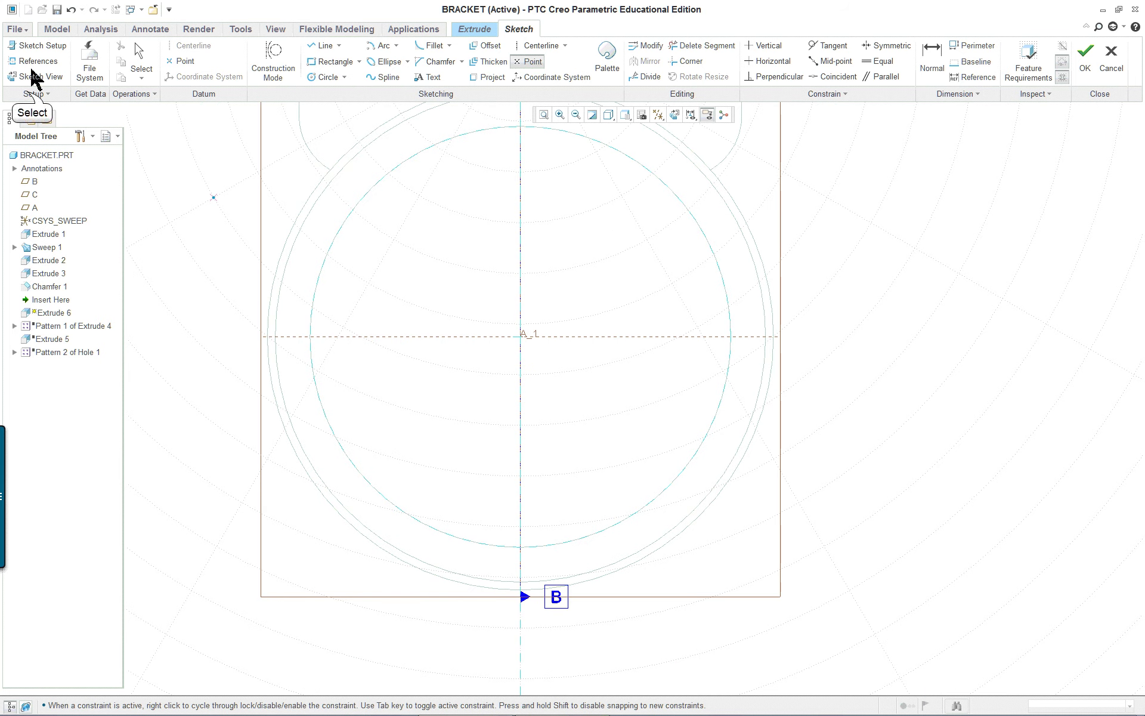
# Turn off Snap to grid in the Sketcher options without saving a configuration file, and place the sketch point at the disc's centre.
pyautogui.click(33, 94)
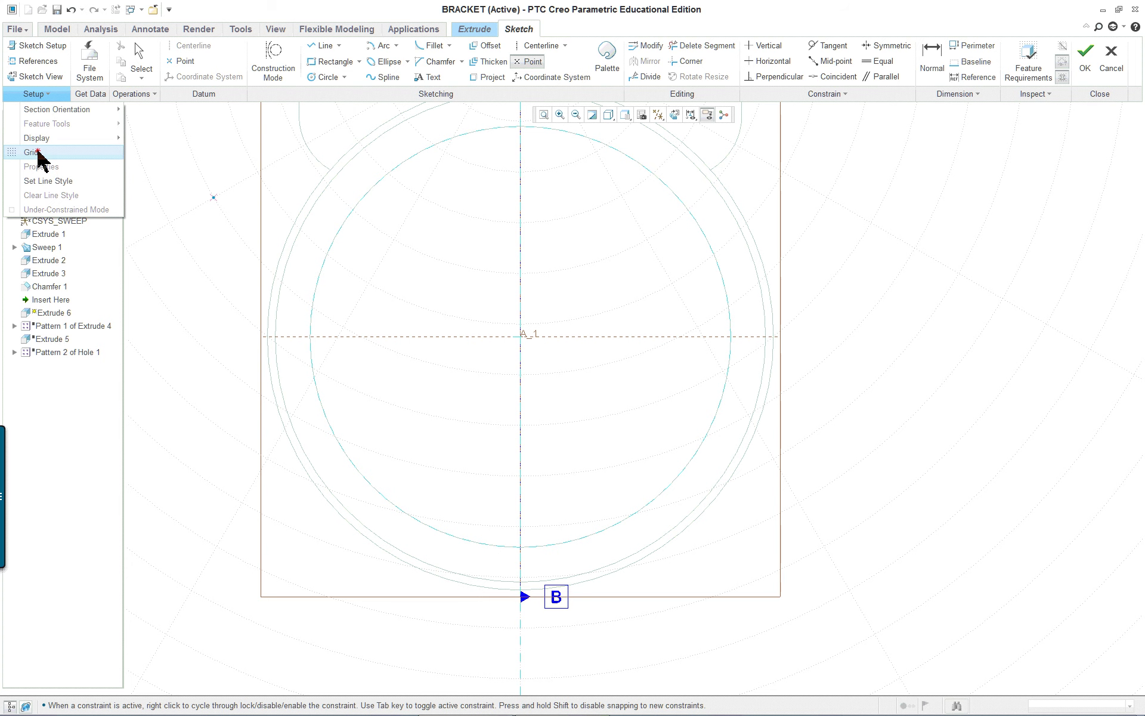
pyautogui.click(14, 29)
pyautogui.click(15, 29)
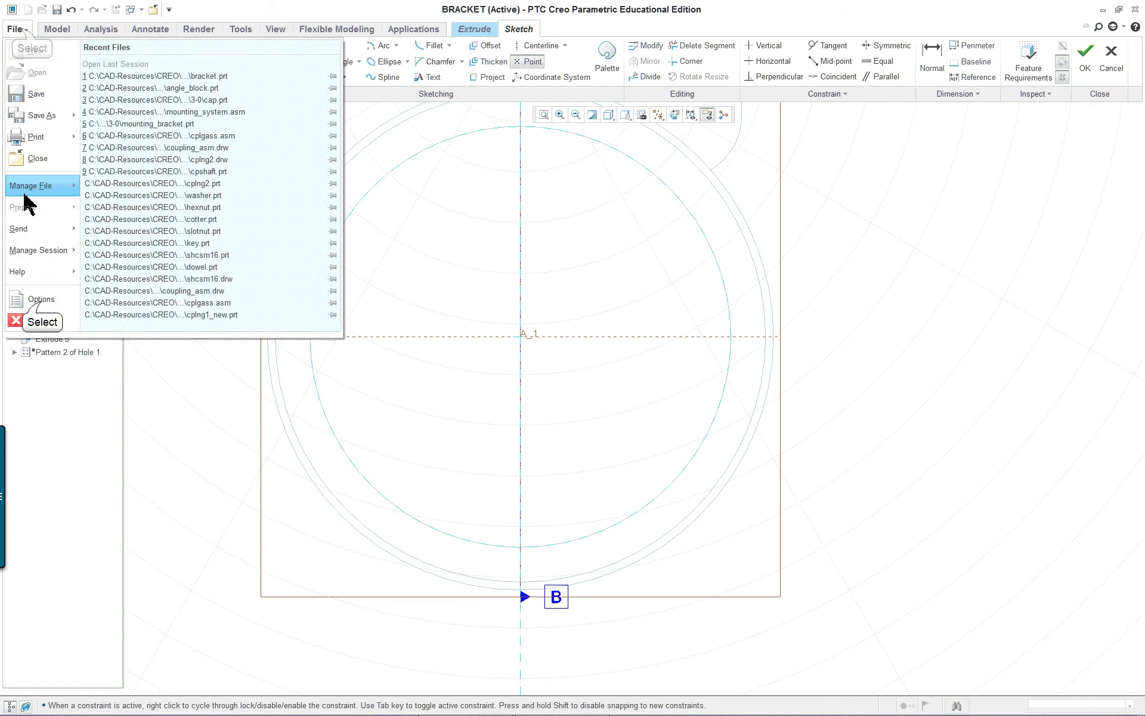
pyautogui.click(41, 303)
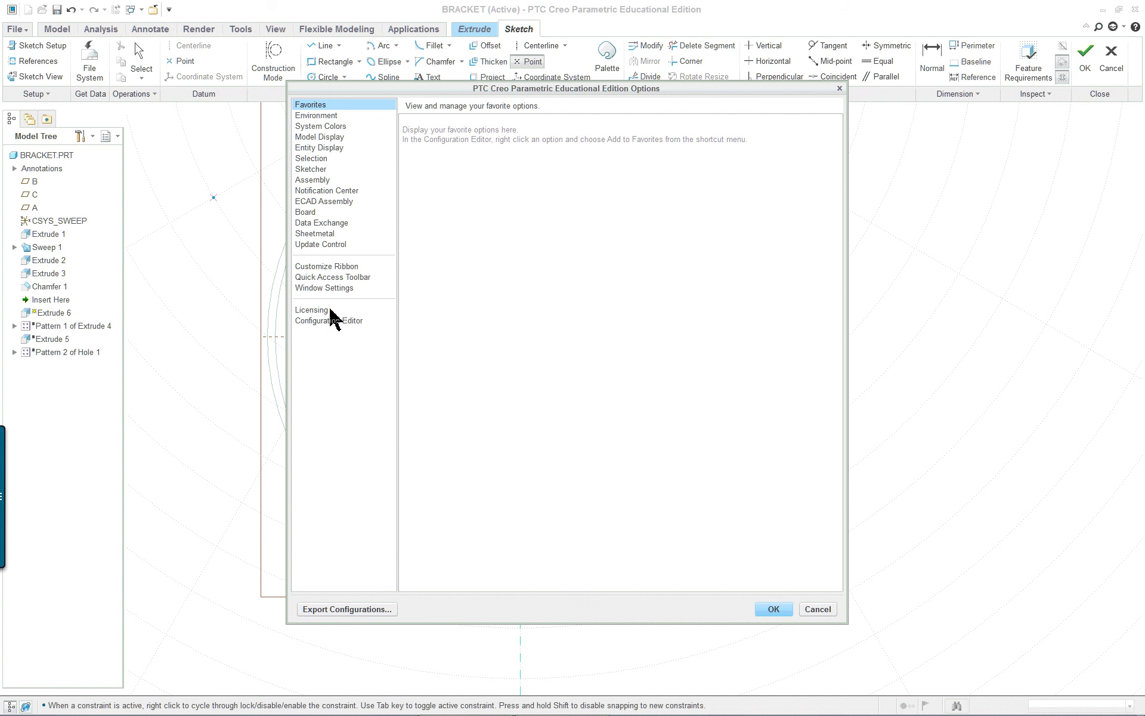
pyautogui.click(322, 170)
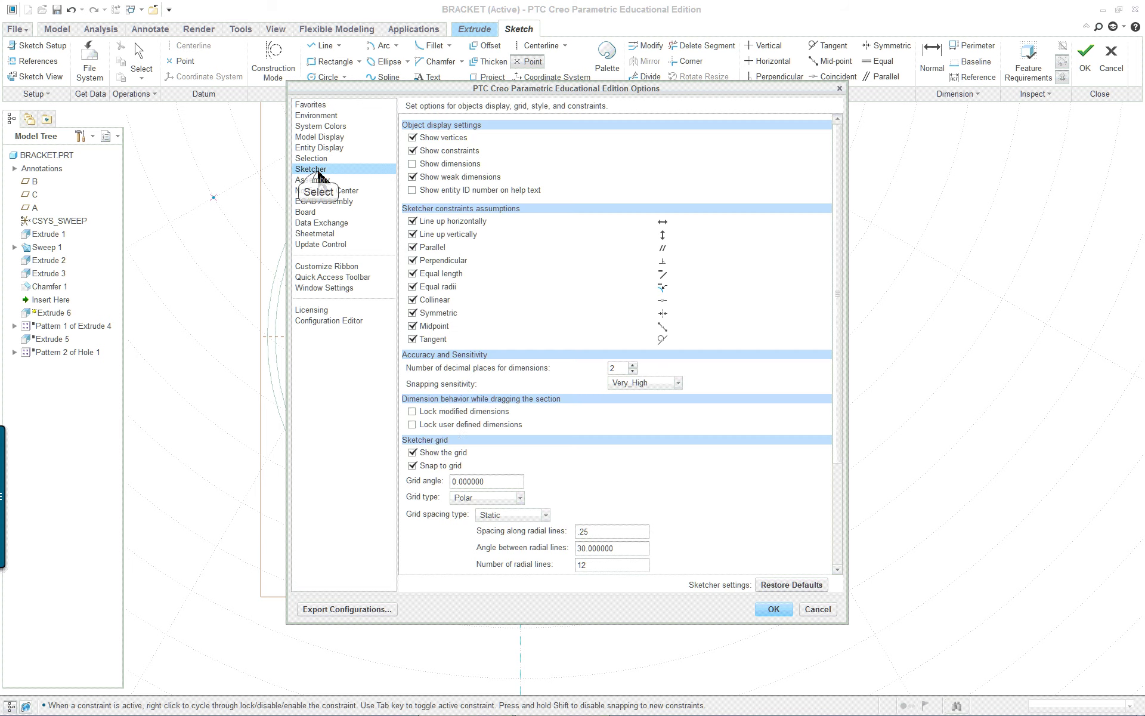
pyautogui.click(441, 466)
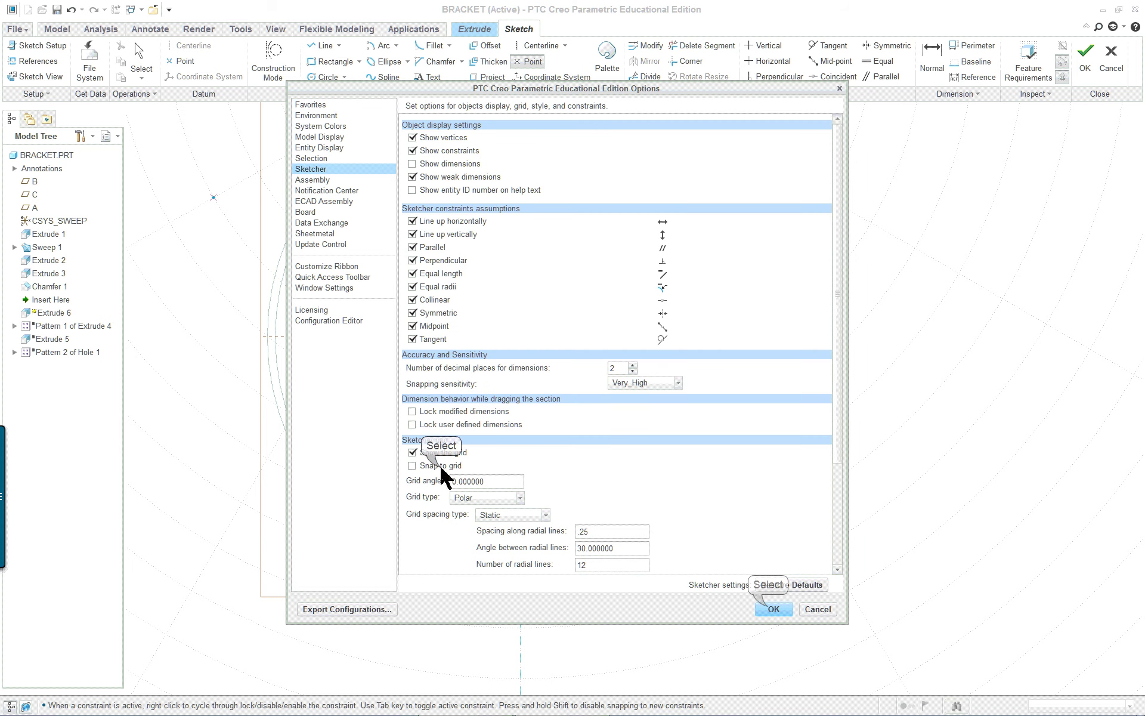
pyautogui.click(772, 609)
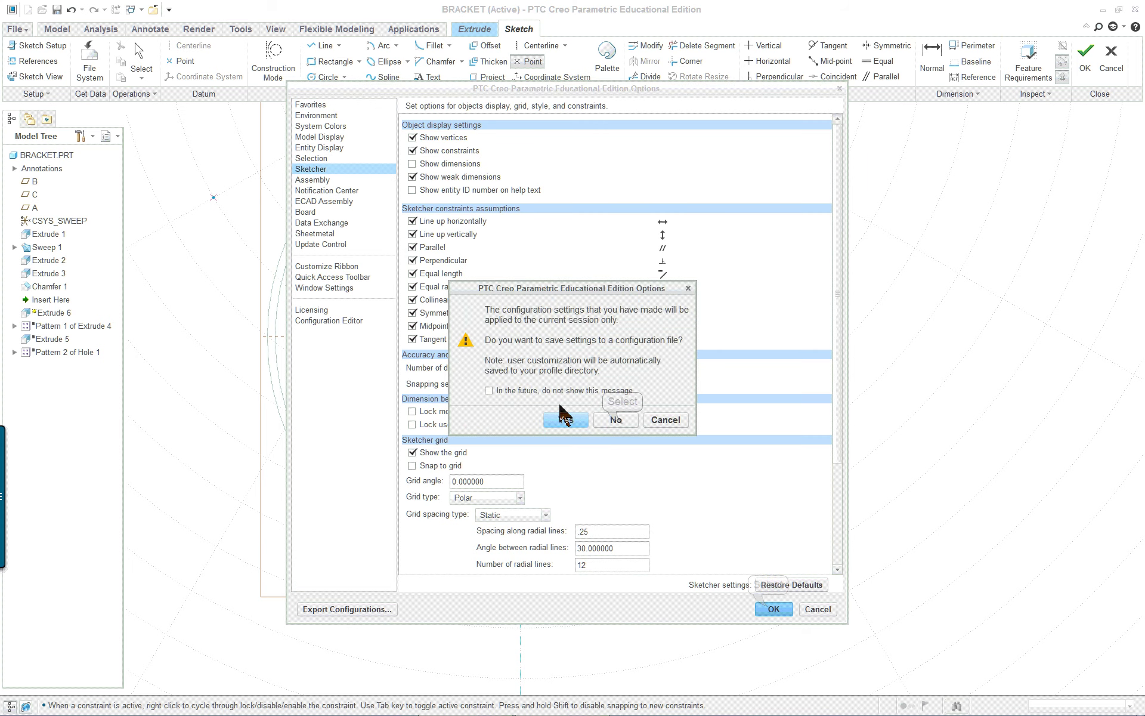
pyautogui.click(620, 421)
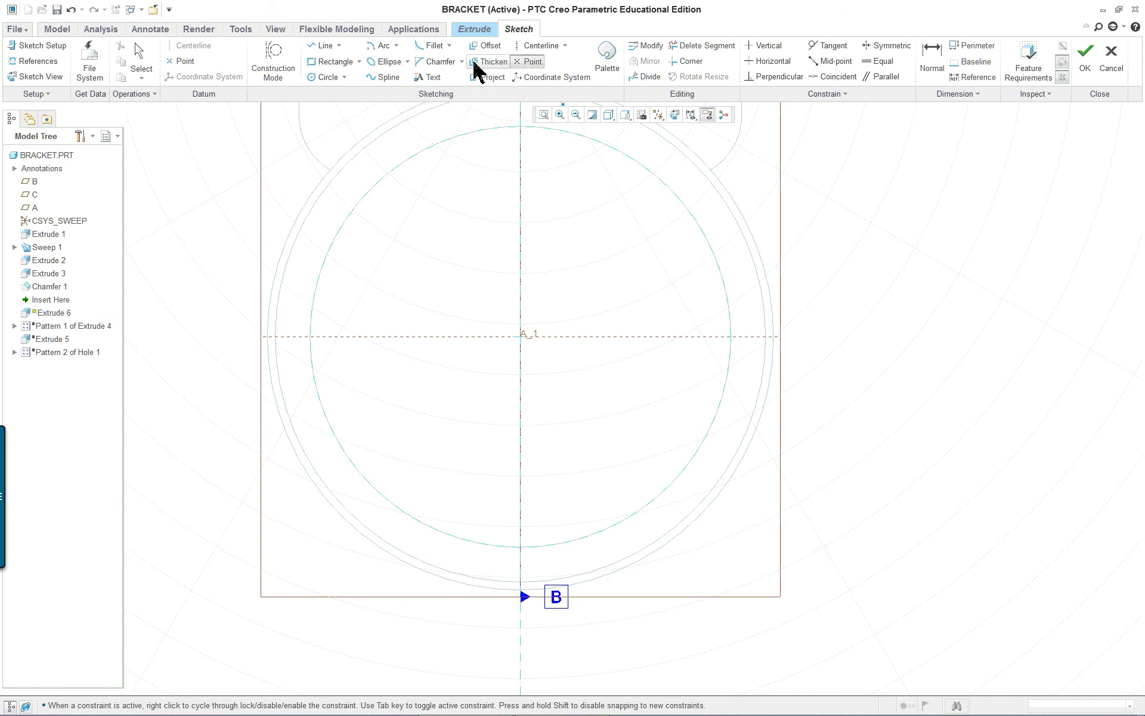
pyautogui.click(521, 337)
# Turn on the display of dimensions in the current sketch.
pyautogui.click(31, 96)
pyautogui.moveTo(41, 142)
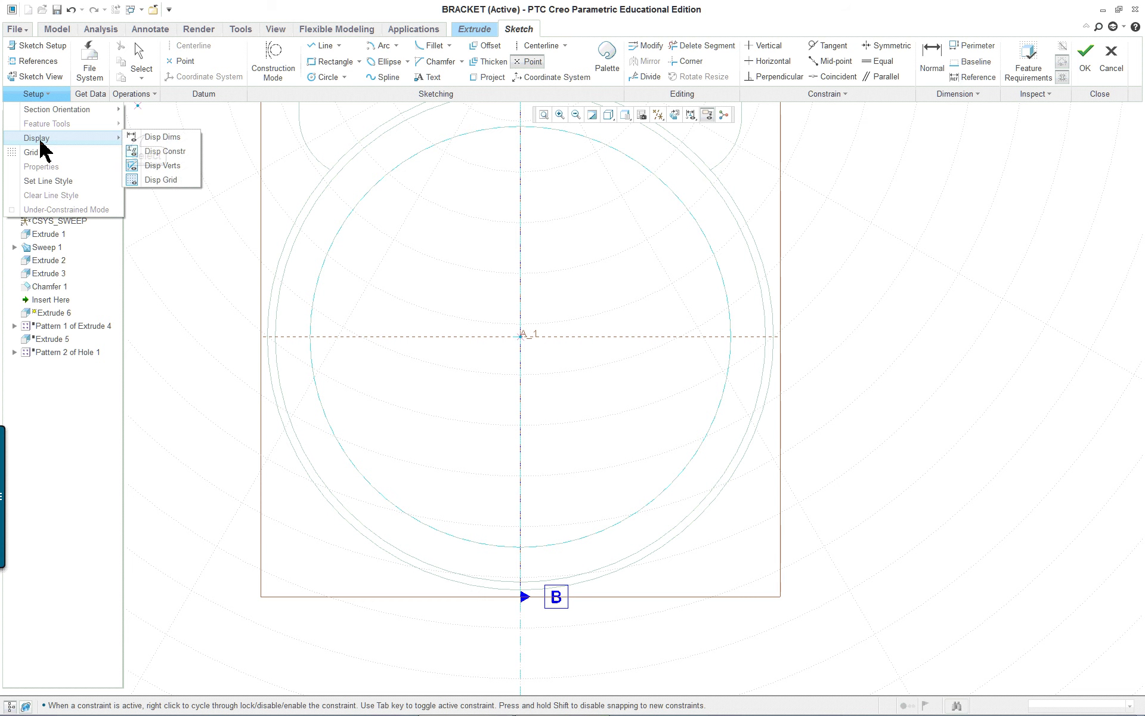
pyautogui.click(148, 139)
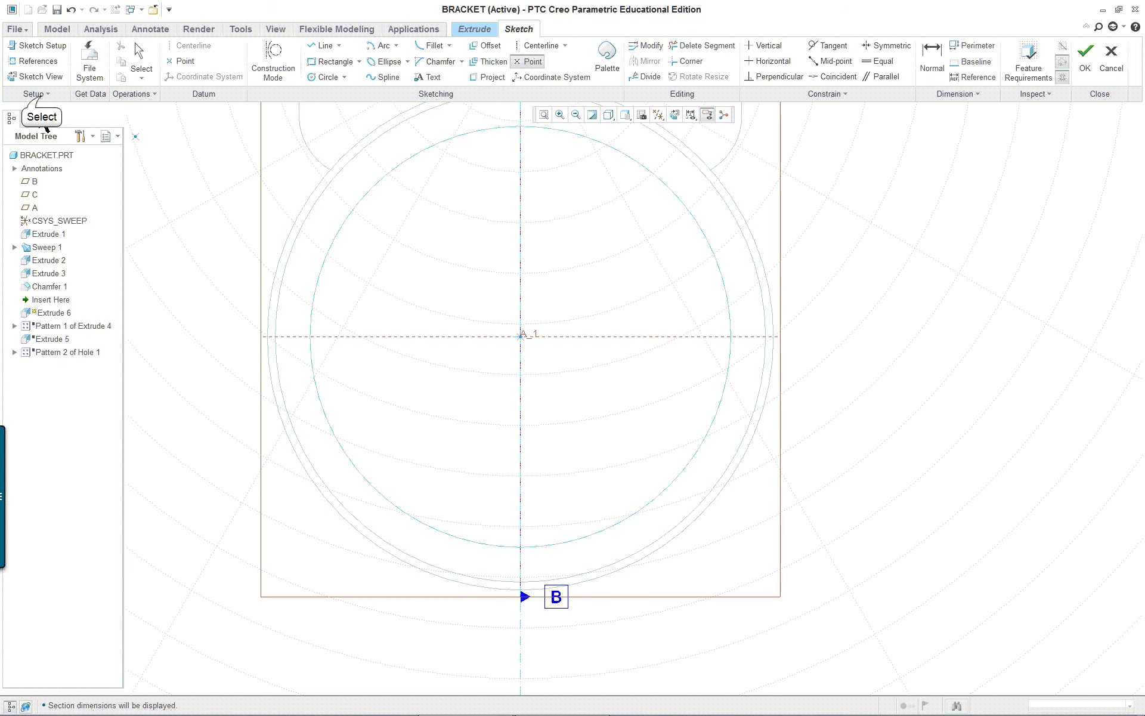
# Set the sketch's polar grid to static spacing with a radial spacing of 0.25 in the grid settings.
pyautogui.click(34, 94)
pyautogui.click(42, 153)
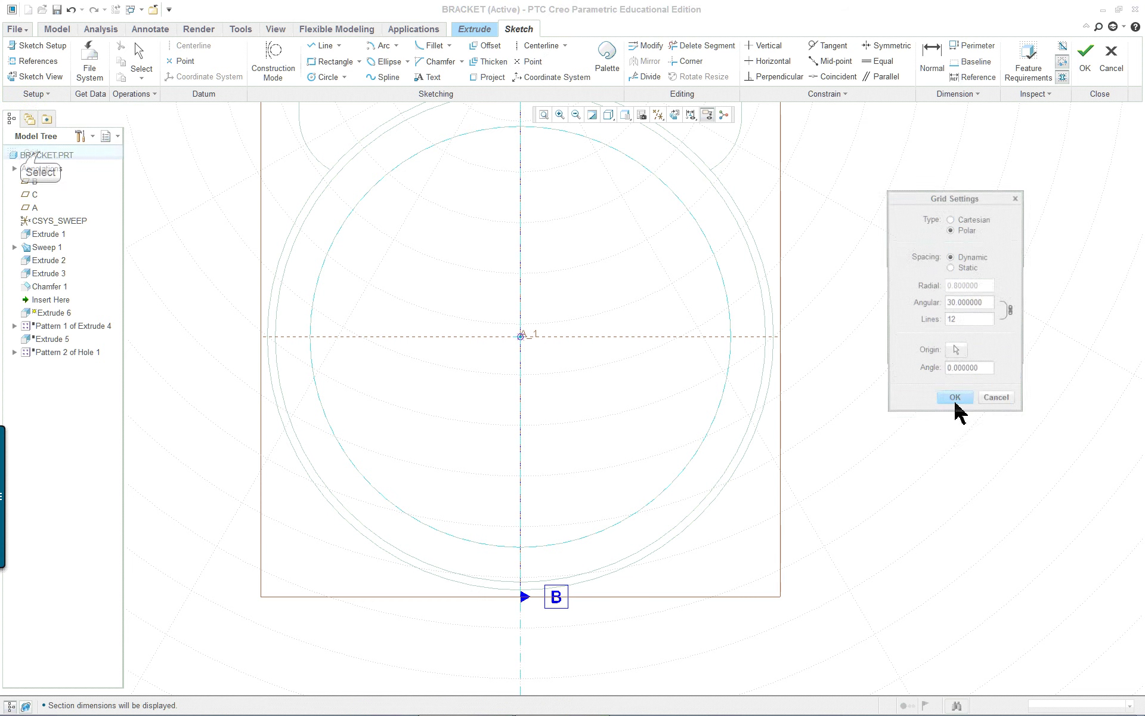
pyautogui.click(956, 352)
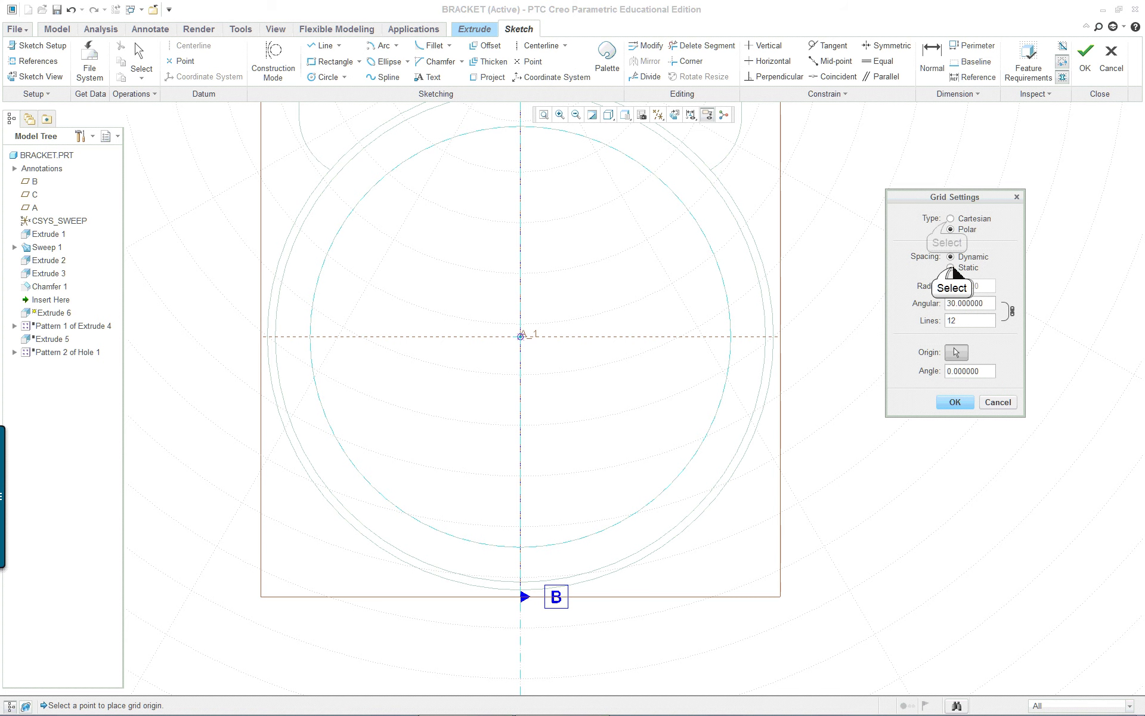
pyautogui.click(950, 218)
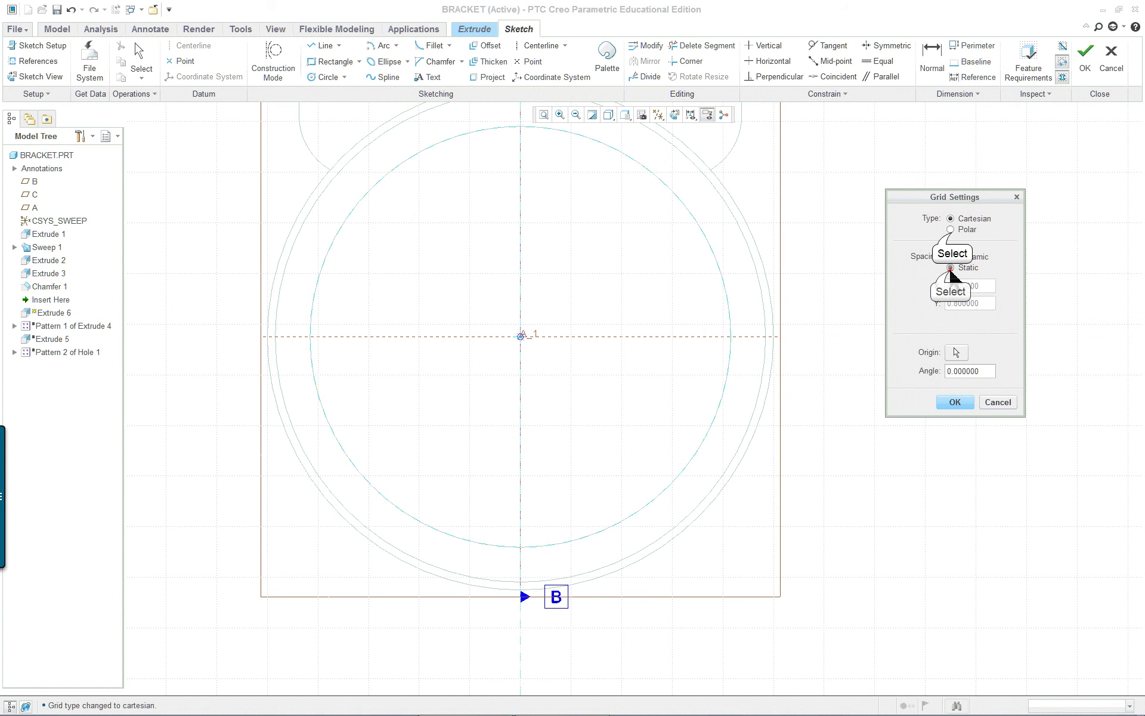
pyautogui.click(950, 267)
pyautogui.click(950, 229)
pyautogui.doubleClick(974, 285)
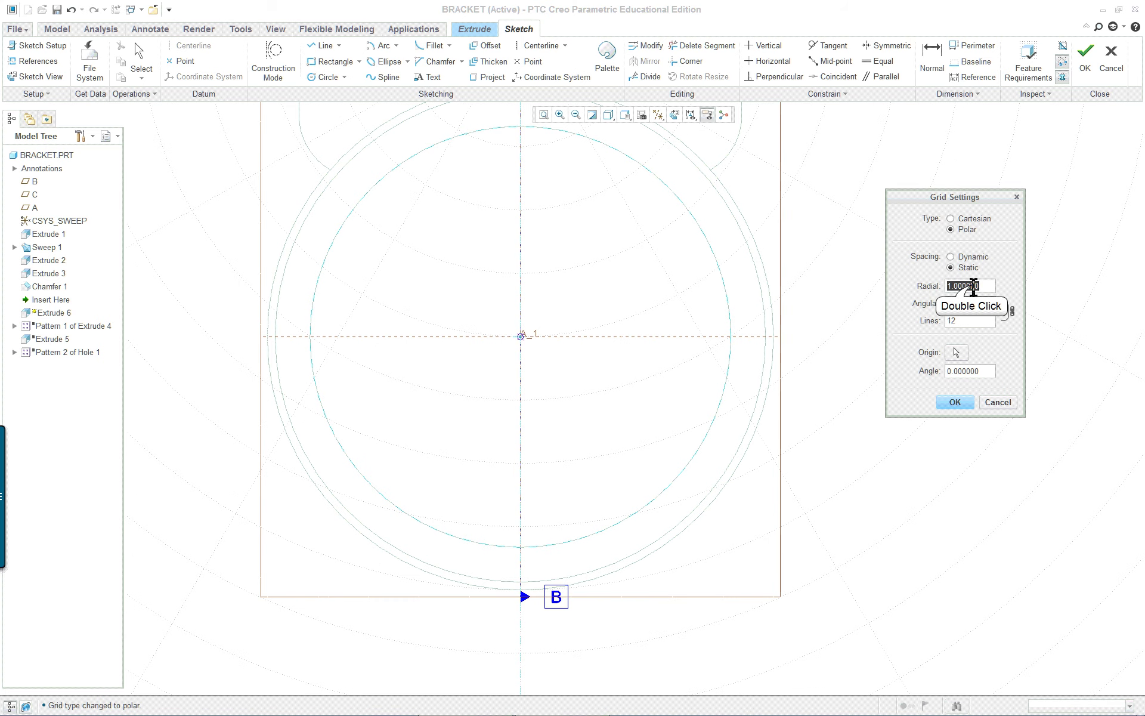
pyautogui.press('BackSpace')
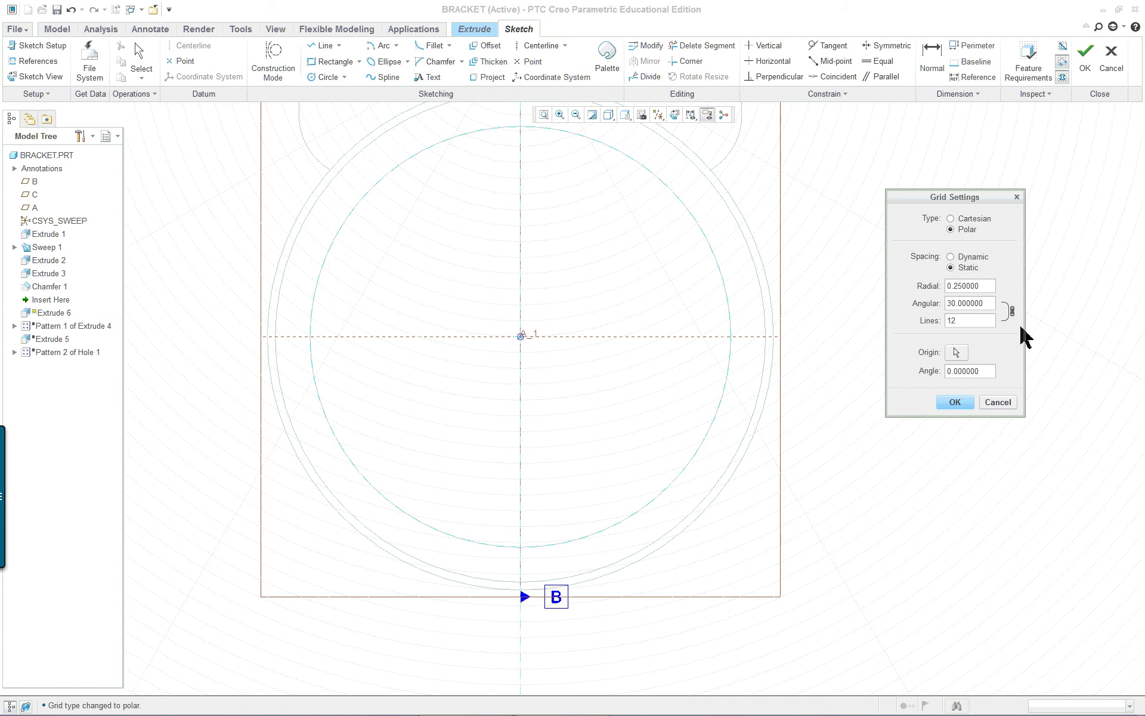
pyautogui.write('0.250000')
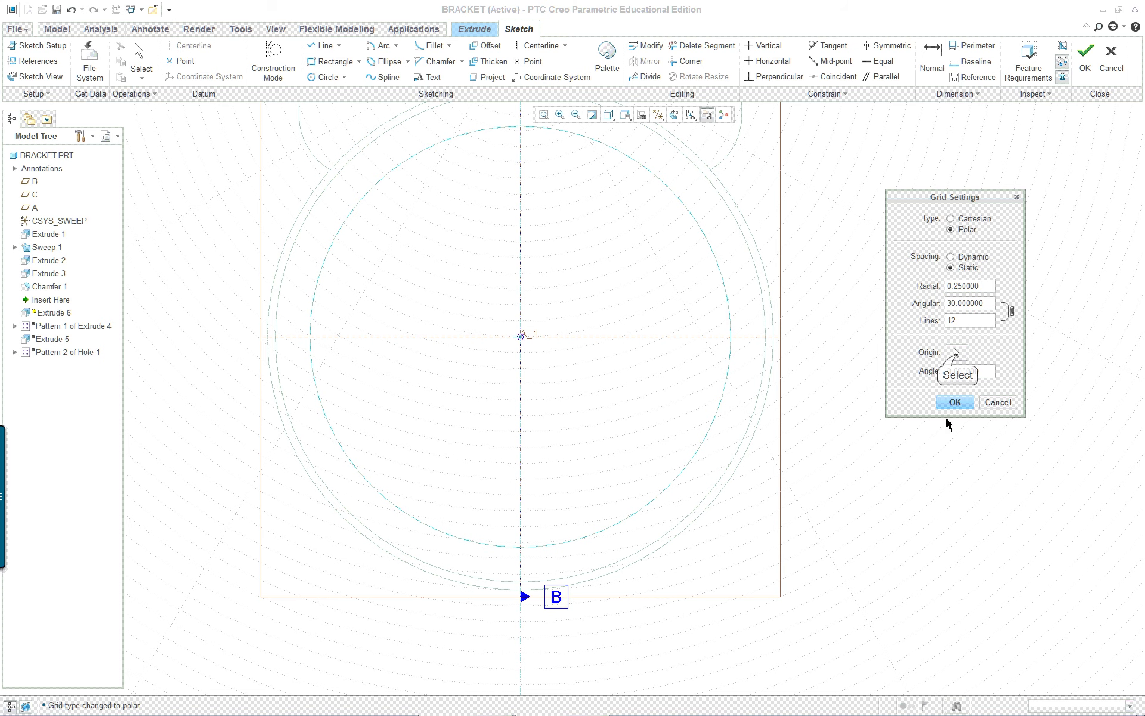
# Set the grid origin to the sketch point at the disc's centre and accept the grid settings.
pyautogui.click(956, 352)
pyautogui.click(520, 338)
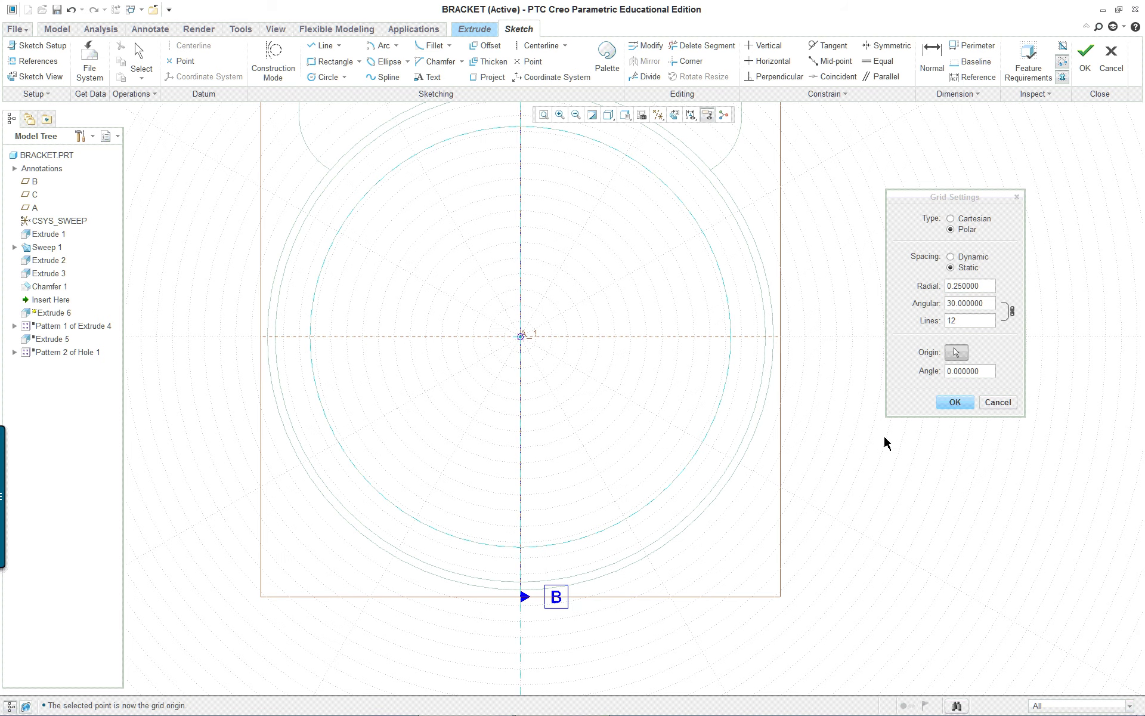
pyautogui.click(964, 407)
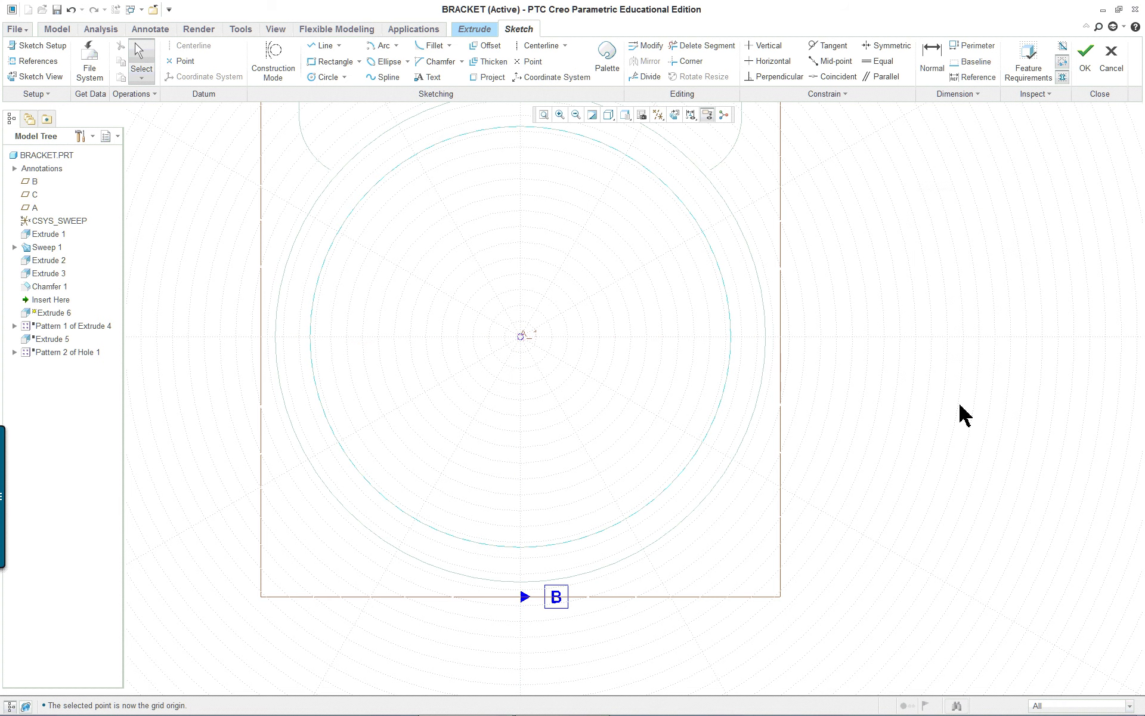
# Enable Snap to grid in the Sketcher options and apply it without saving a configuration file.
pyautogui.click(6, 31)
pyautogui.click(48, 300)
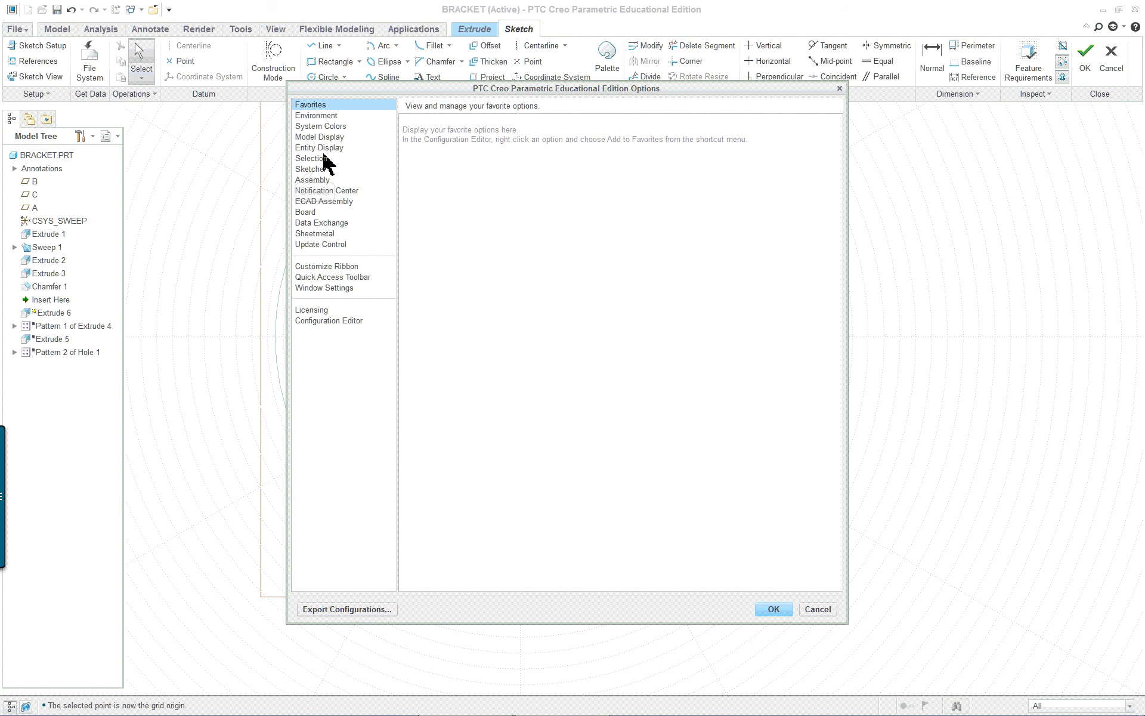
pyautogui.click(310, 170)
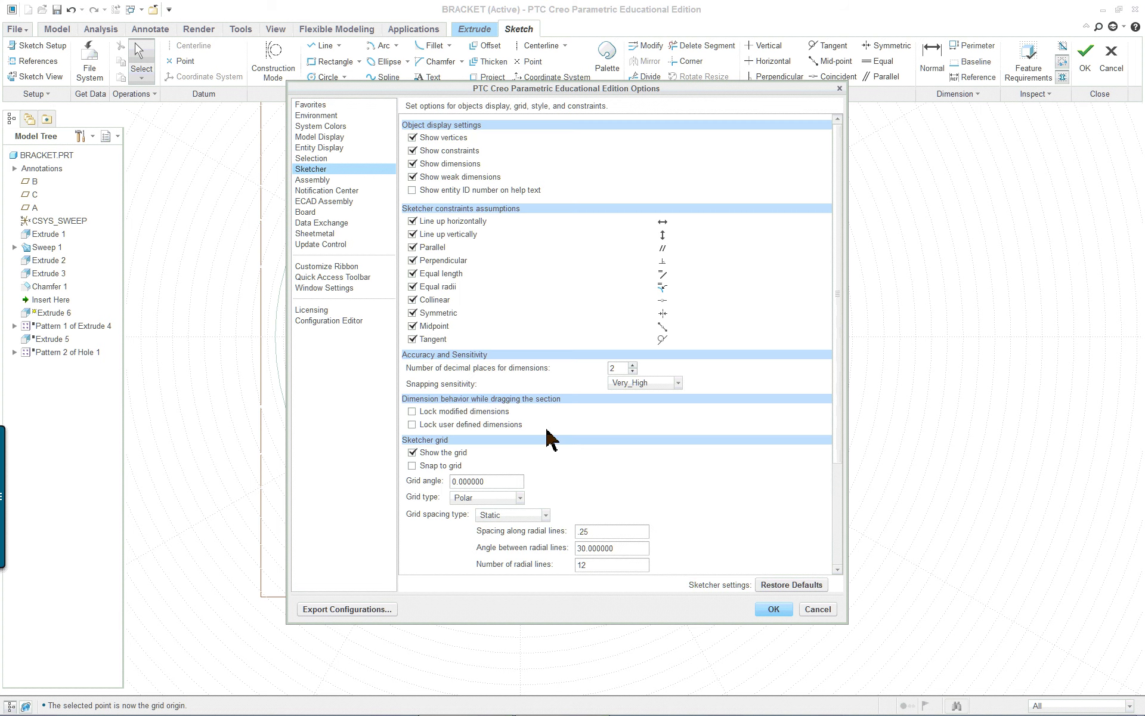
pyautogui.click(412, 465)
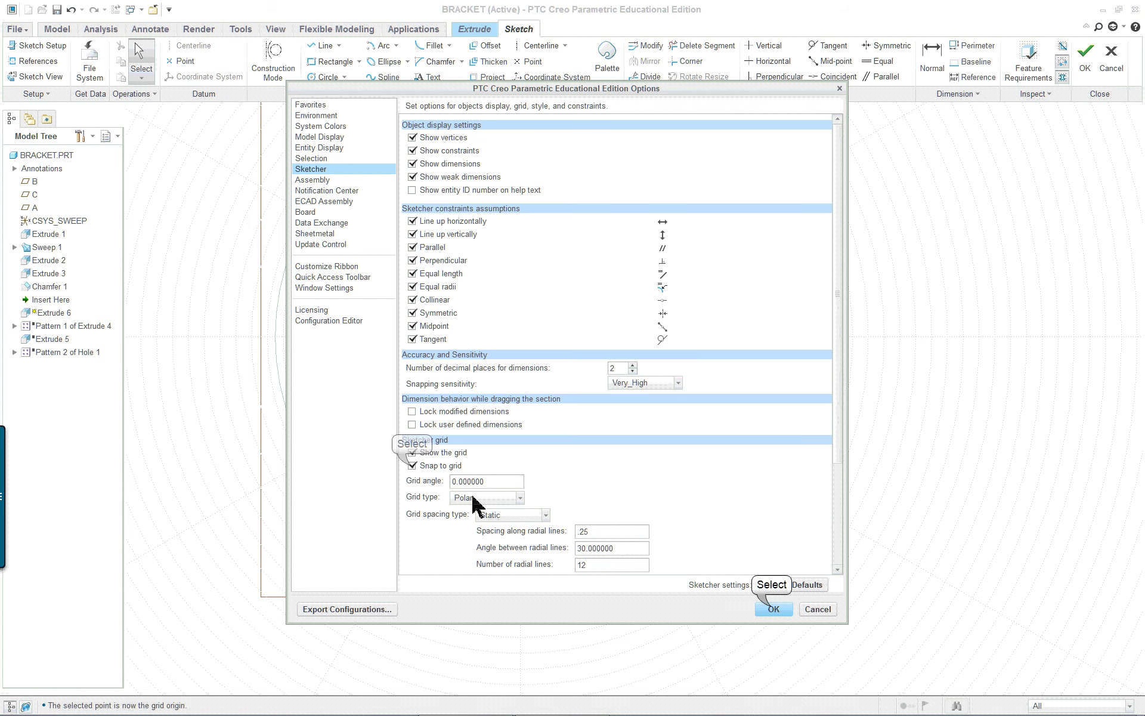
pyautogui.click(773, 609)
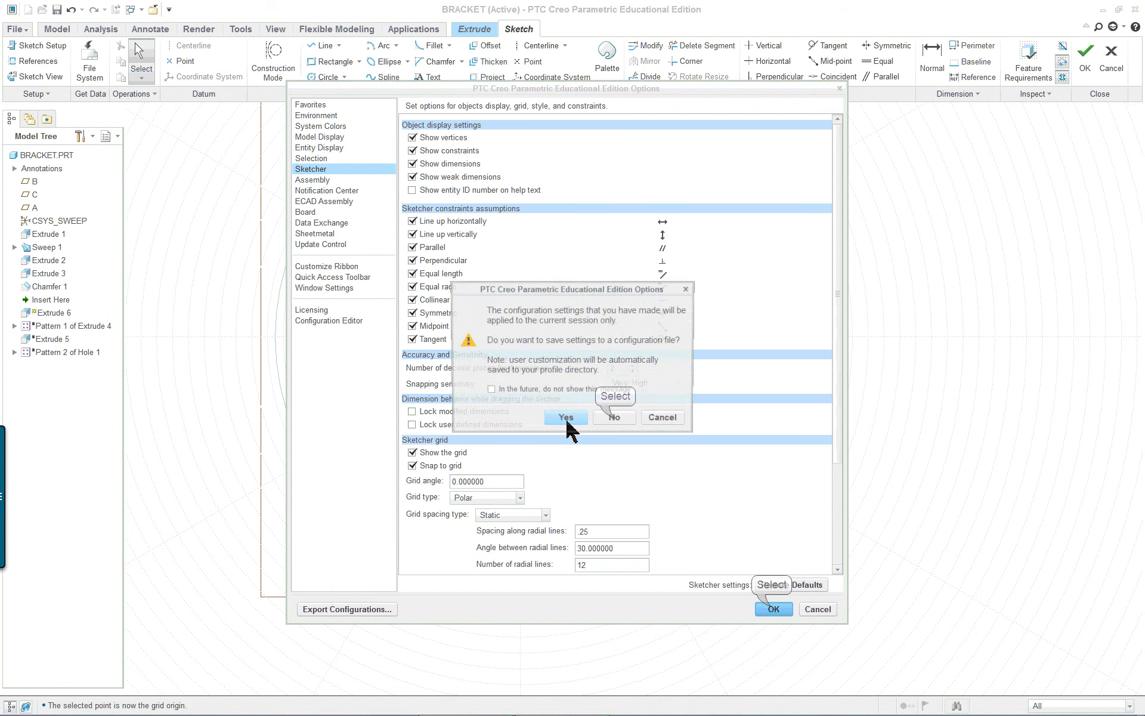
pyautogui.click(616, 420)
# Draw two construction centerlines through the disc's centre, angled 30° to either side of the vertical reference along the grid's radial lines.
pyautogui.scroll(-1, 543, 267)
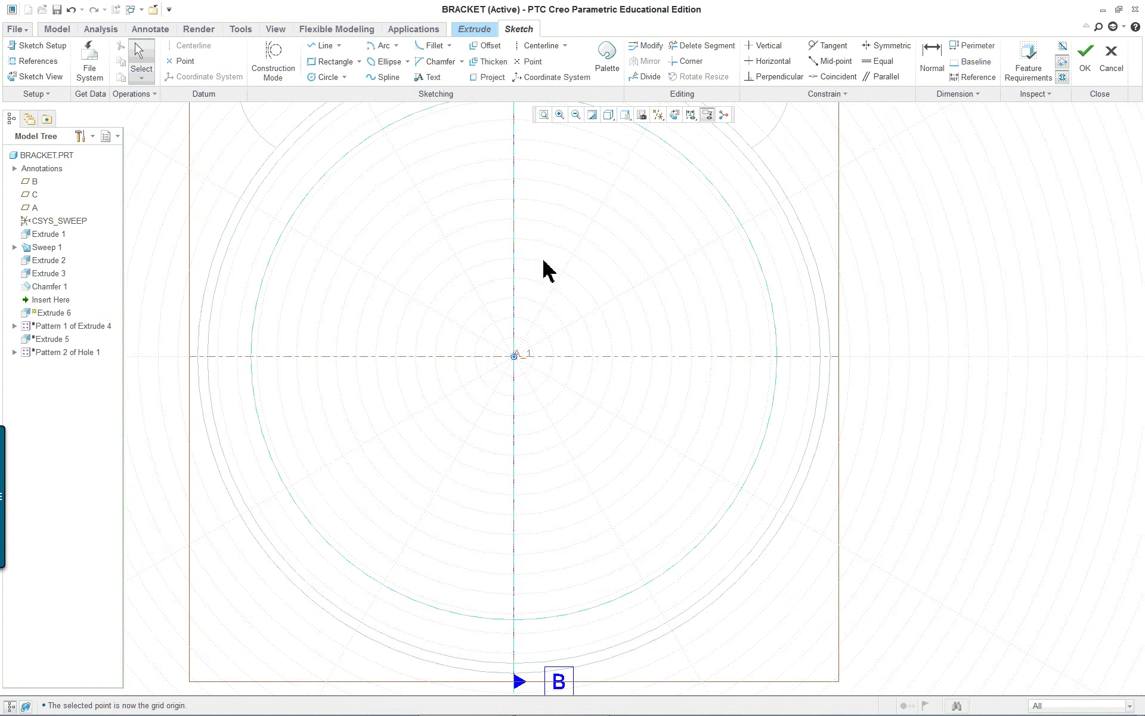
pyautogui.scroll(2, 552, 294)
pyautogui.scroll(-1, 576, 290)
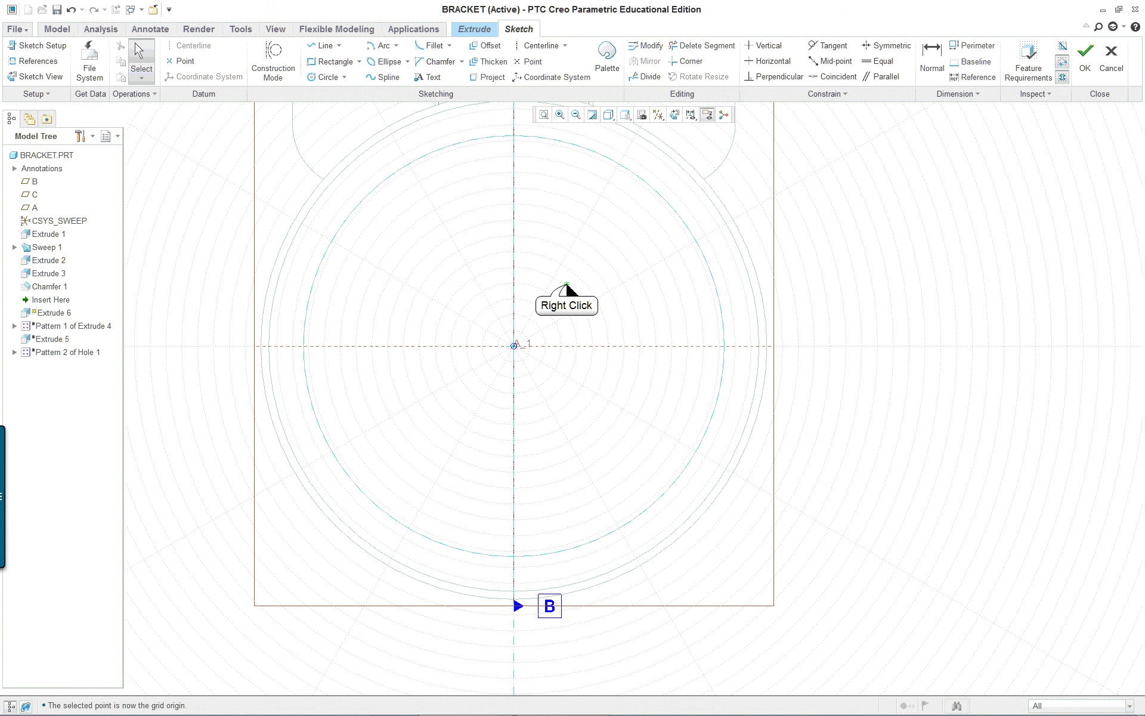
pyautogui.rightClick(566, 285)
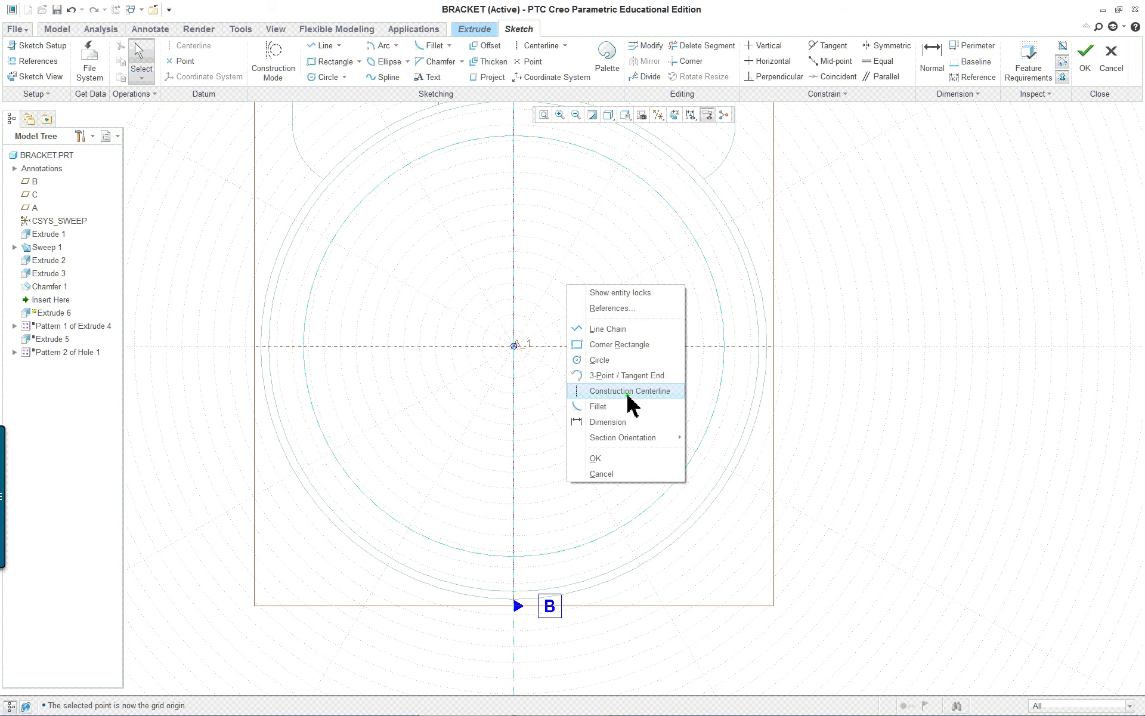
pyautogui.click(628, 395)
pyautogui.click(514, 346)
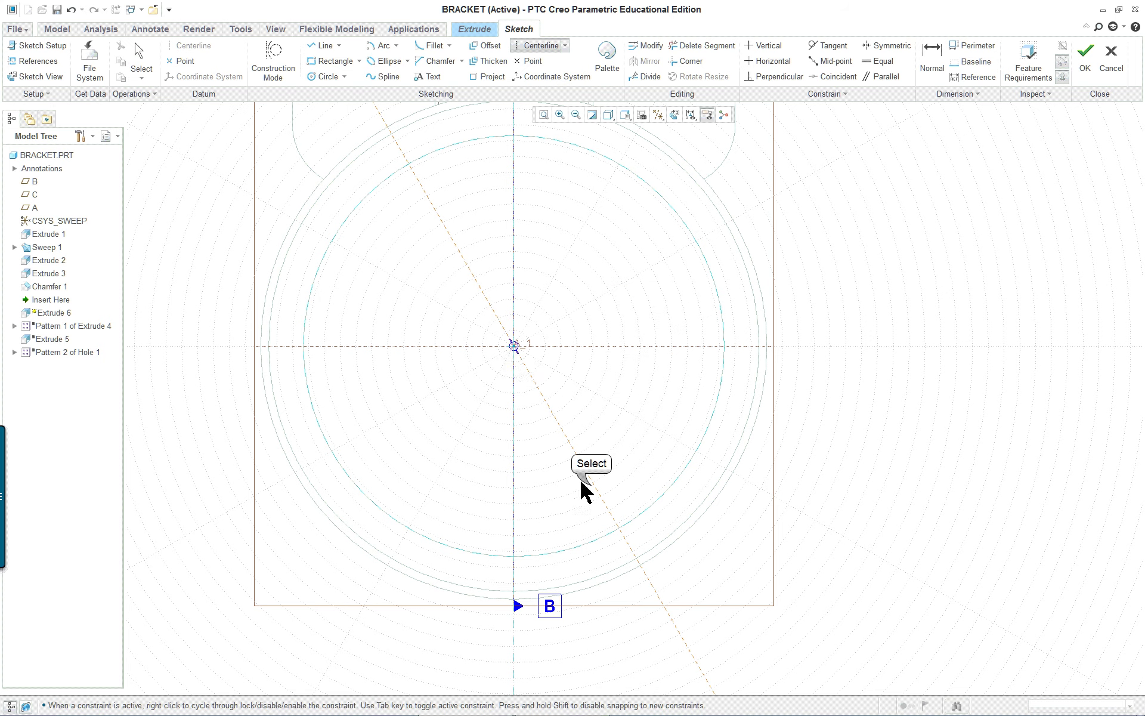
pyautogui.click(582, 485)
pyautogui.click(515, 346)
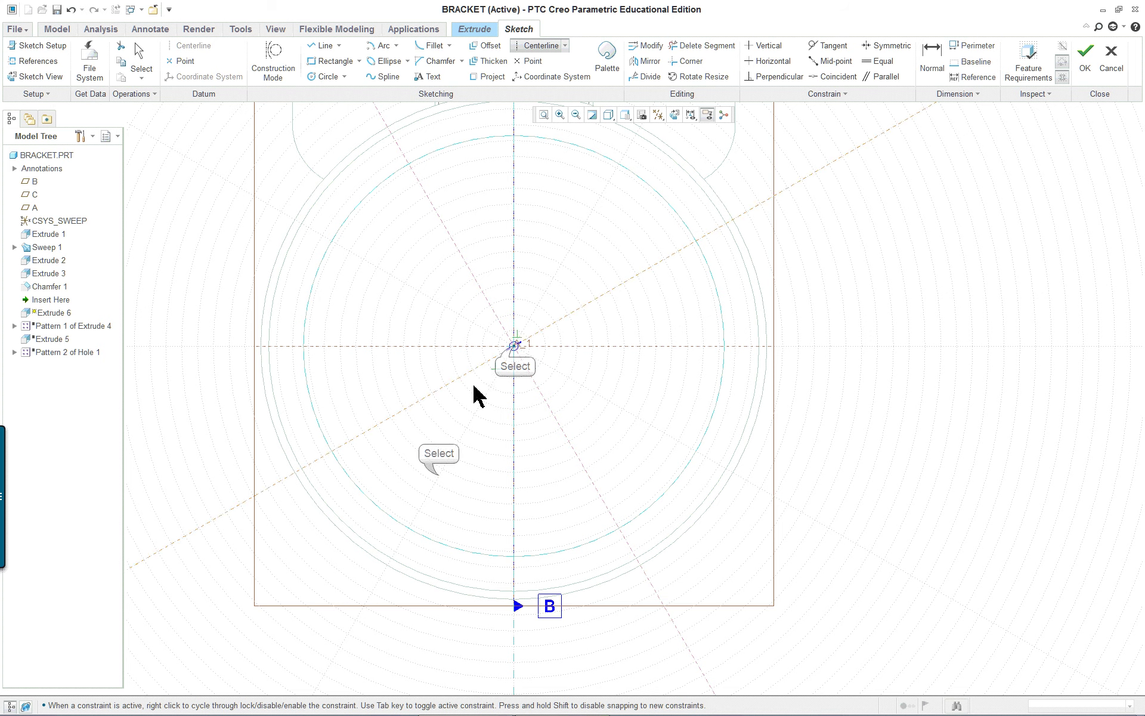
pyautogui.click(438, 474)
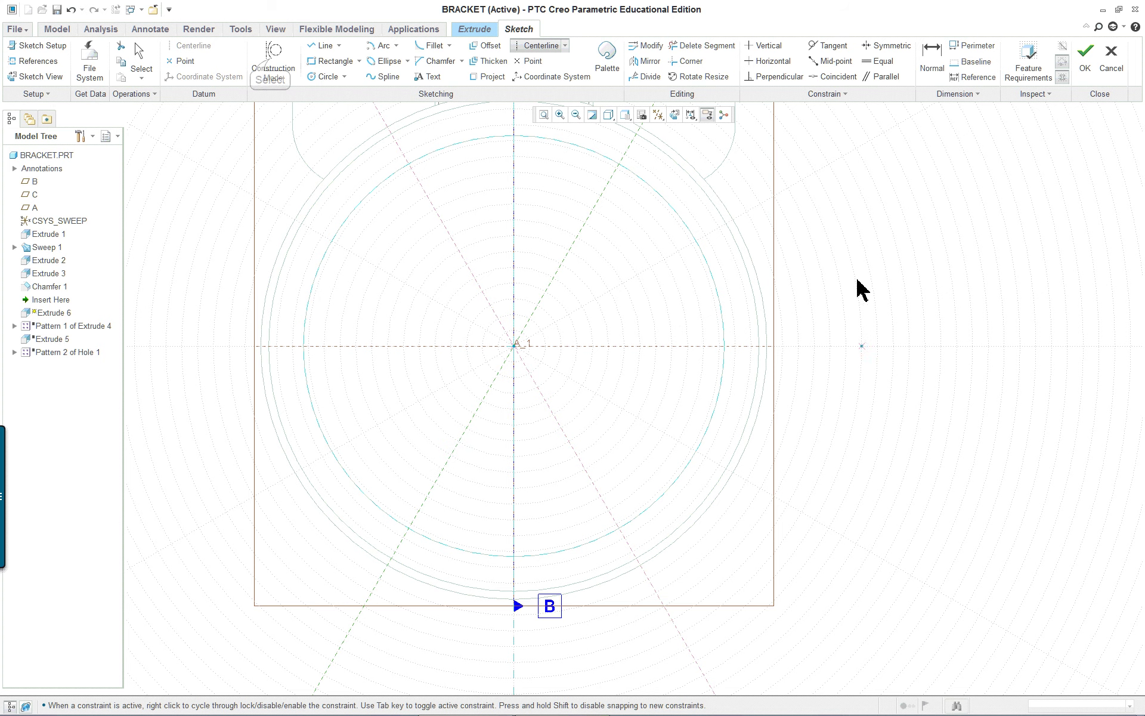
# Turn on construction mode and draw a circle of radius 2.00 centred on the disc's centre.
pyautogui.click(271, 63)
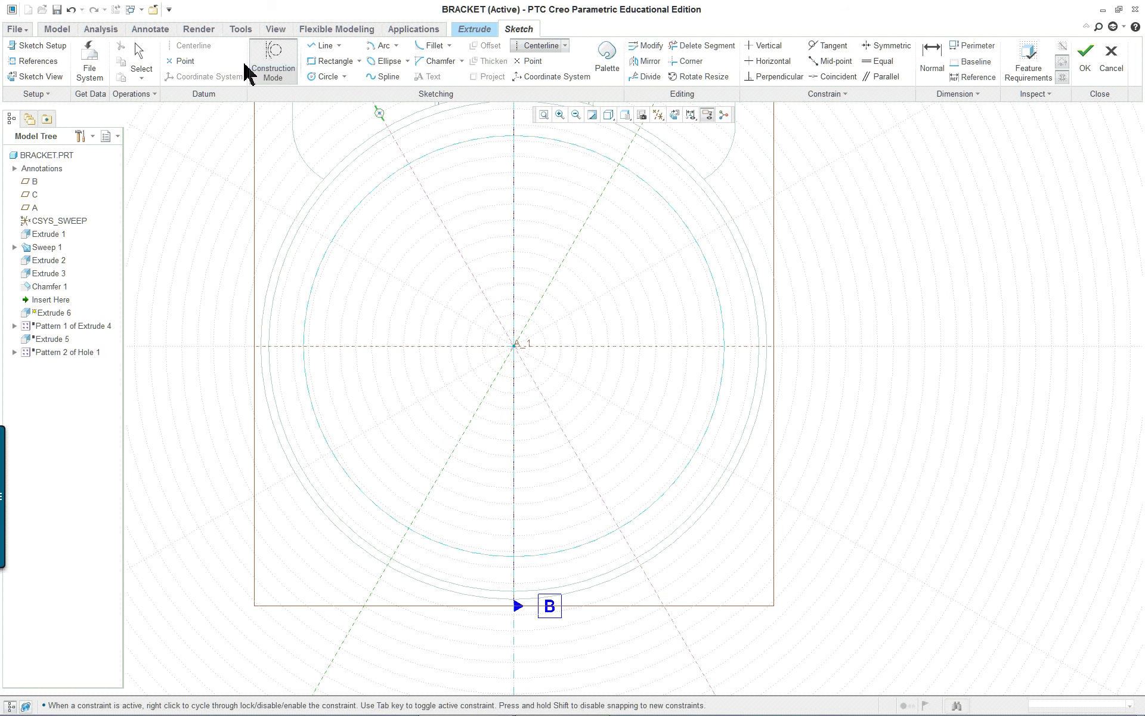
pyautogui.click(328, 77)
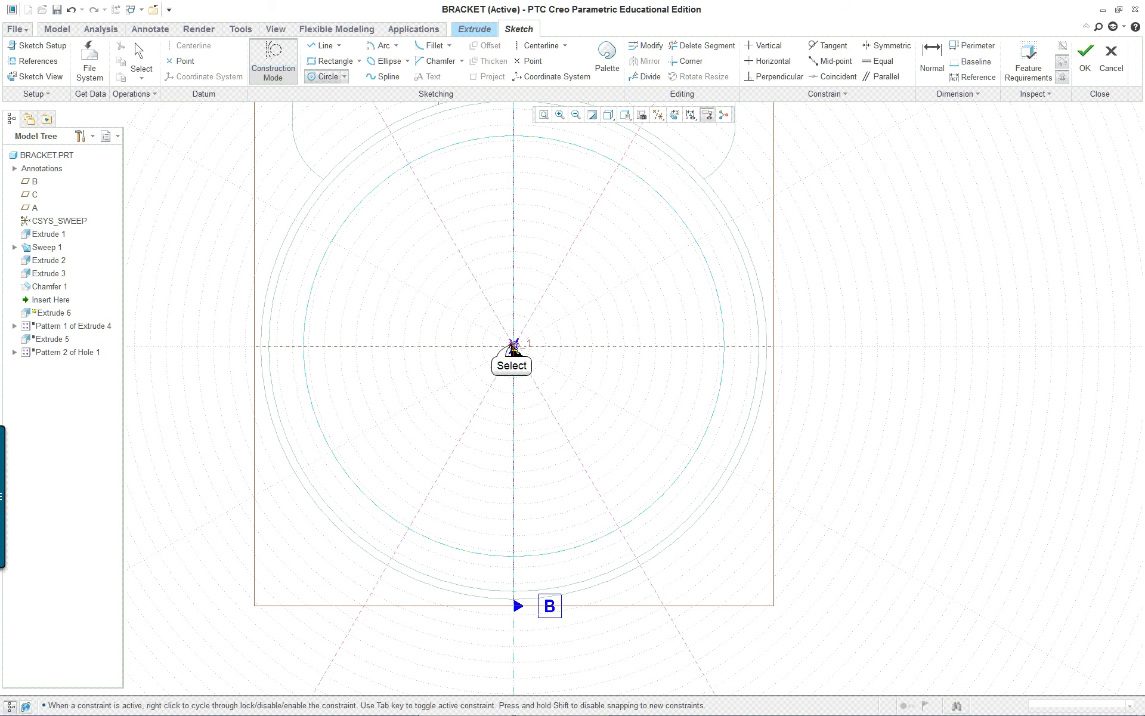
pyautogui.click(628, 286)
pyautogui.middleClick(862, 305)
# Convert the construction circle's radius dimension to a diameter dimension and accept 4.00 as its value.
pyautogui.scroll(1, 857, 302)
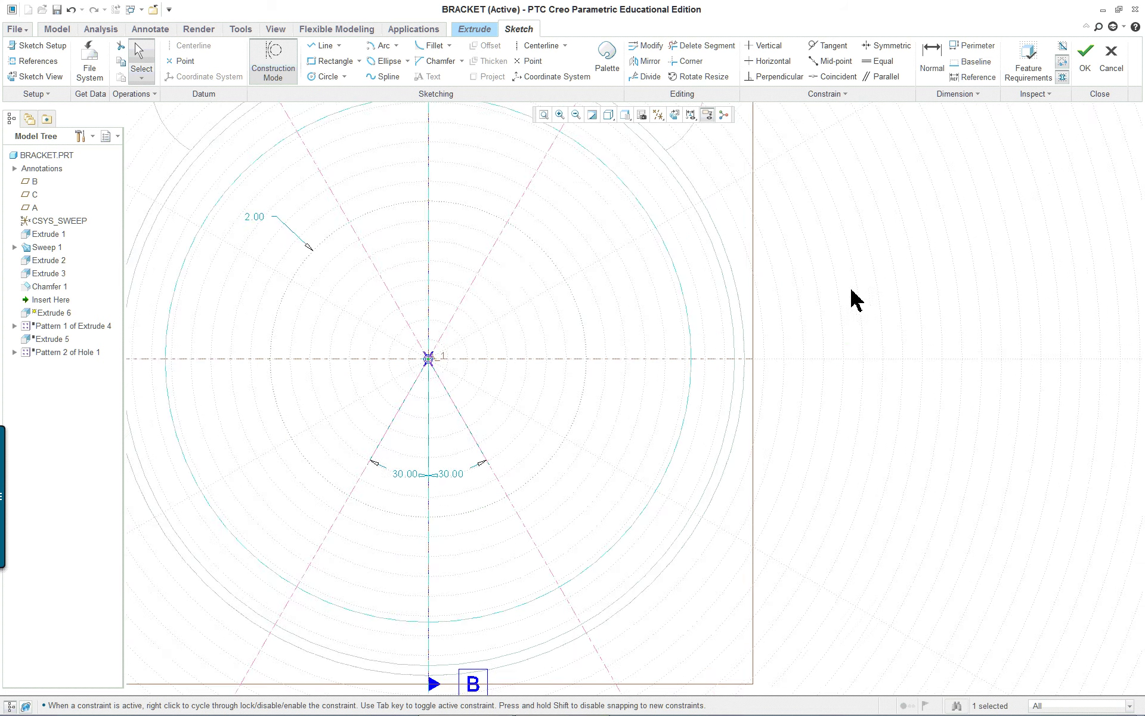
pyautogui.scroll(-2, 809, 319)
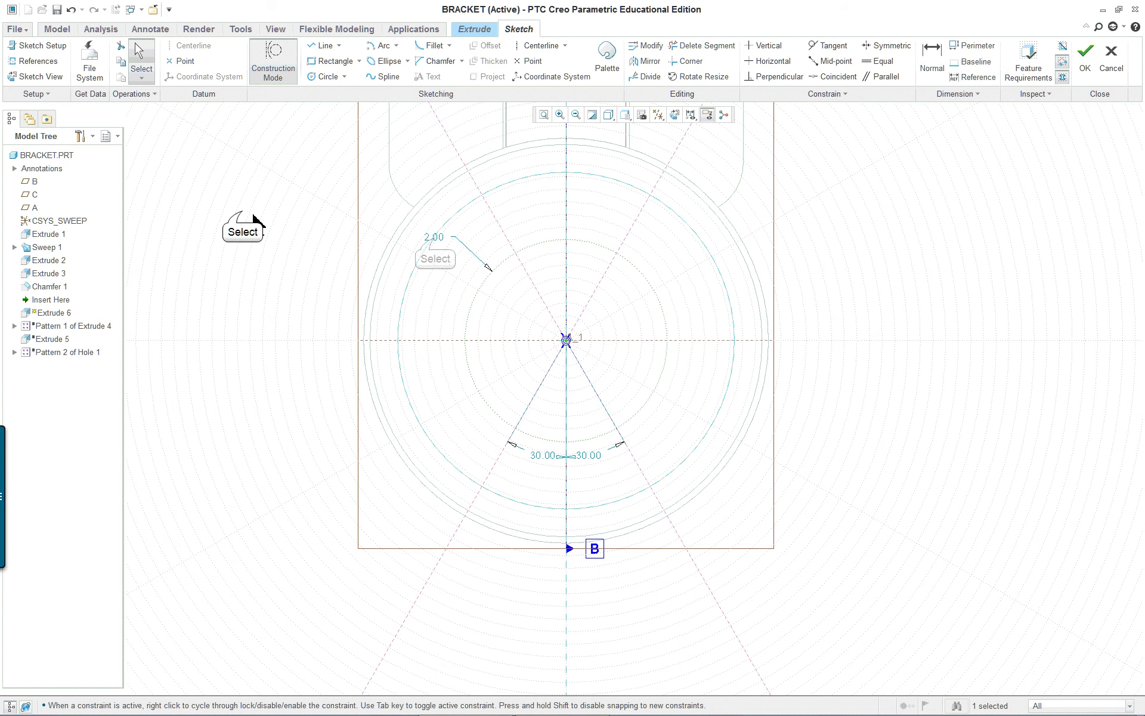
pyautogui.click(432, 237)
pyautogui.rightClick(231, 214)
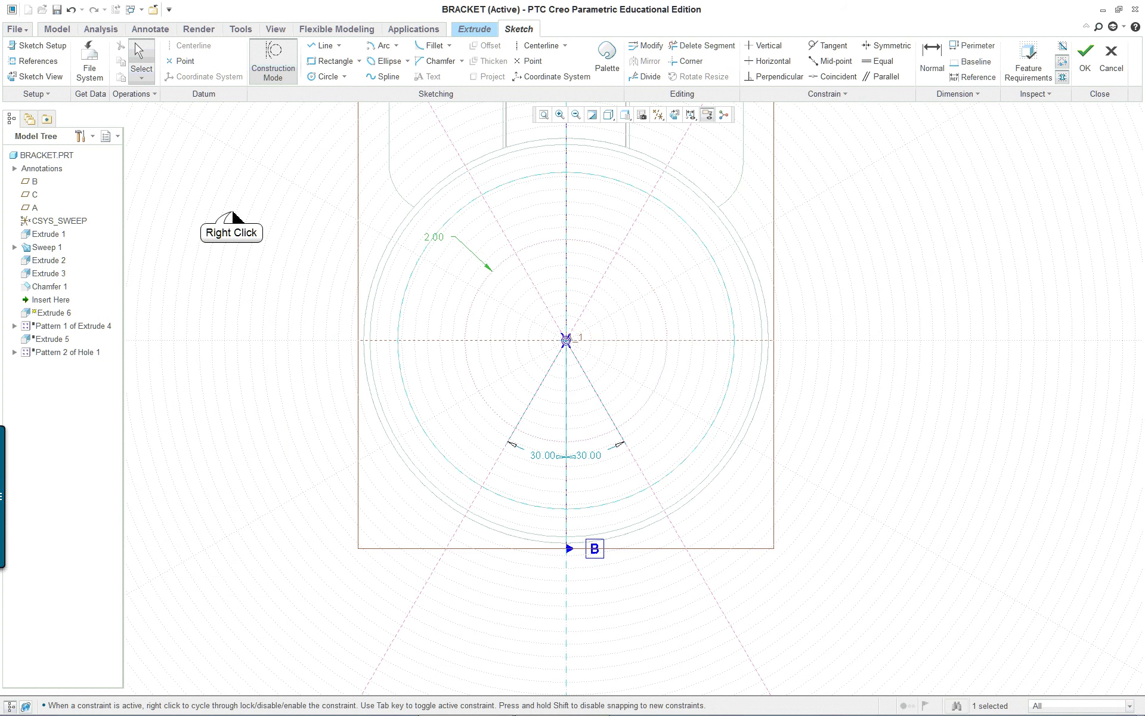
pyautogui.click(292, 269)
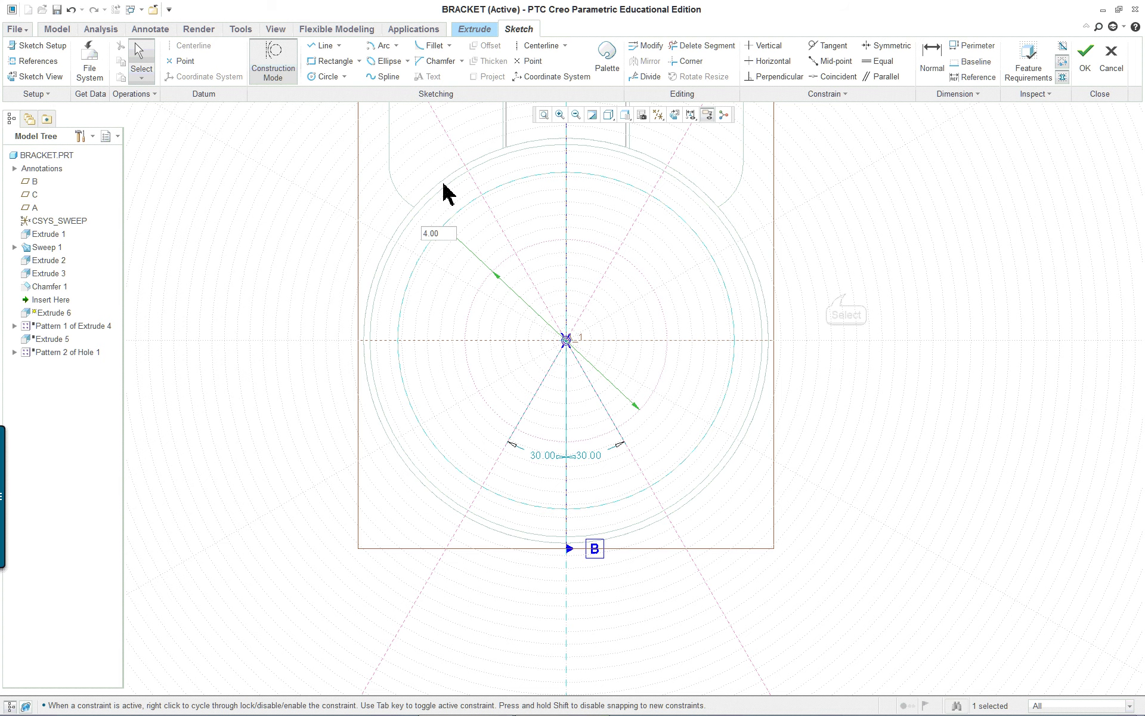
pyautogui.click(720, 327)
pyautogui.doubleClick(453, 353)
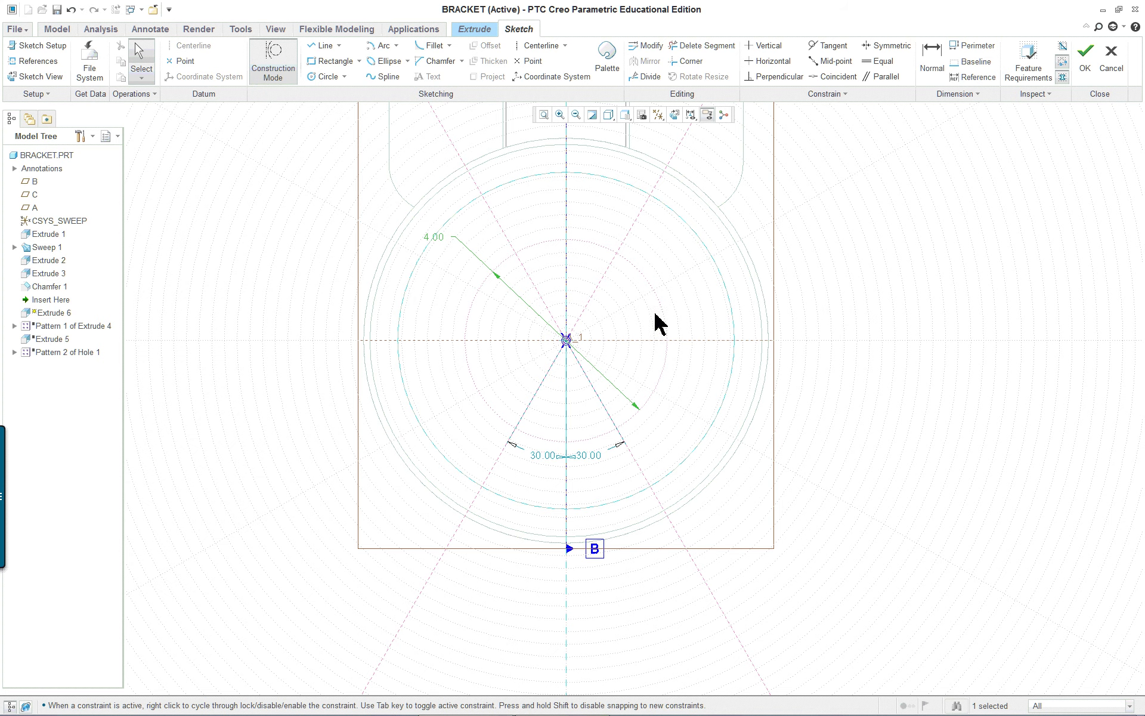
# Draw a centre-and-ends arc about the disc's centre, one grid ring inside the construction circle, spanning the lower sector between the two angled centerlines.
pyautogui.scroll(-2, 660, 323)
pyautogui.scroll(-2, 648, 327)
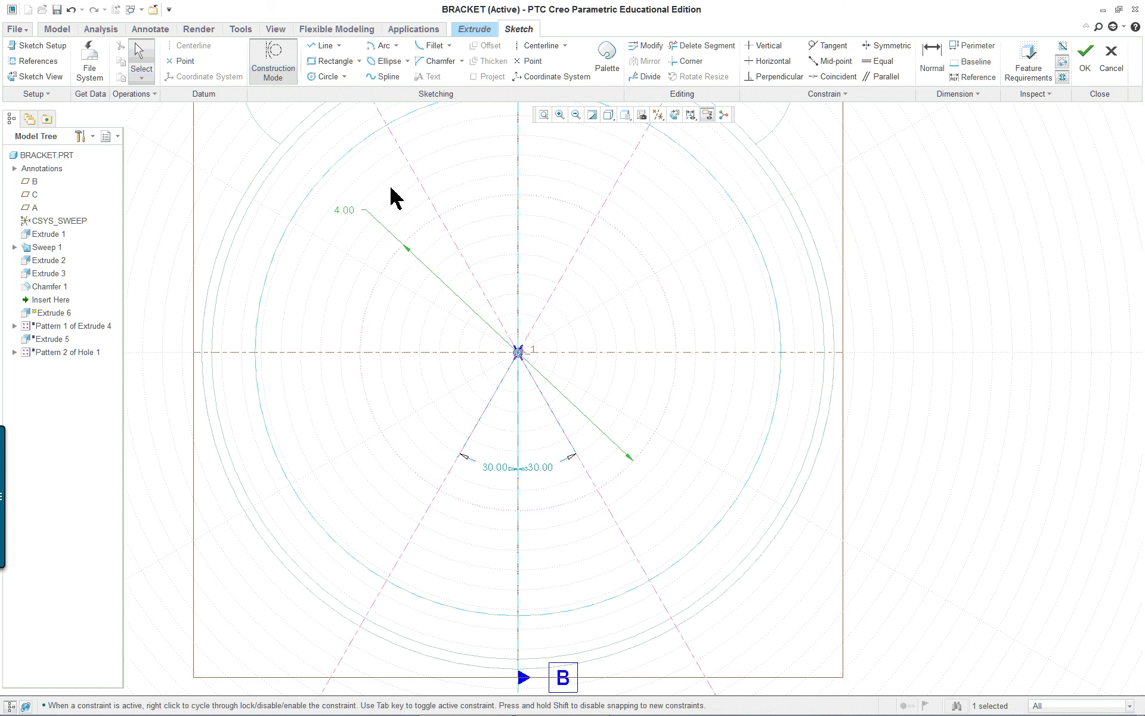
pyautogui.click(388, 48)
pyautogui.click(395, 45)
pyautogui.click(406, 74)
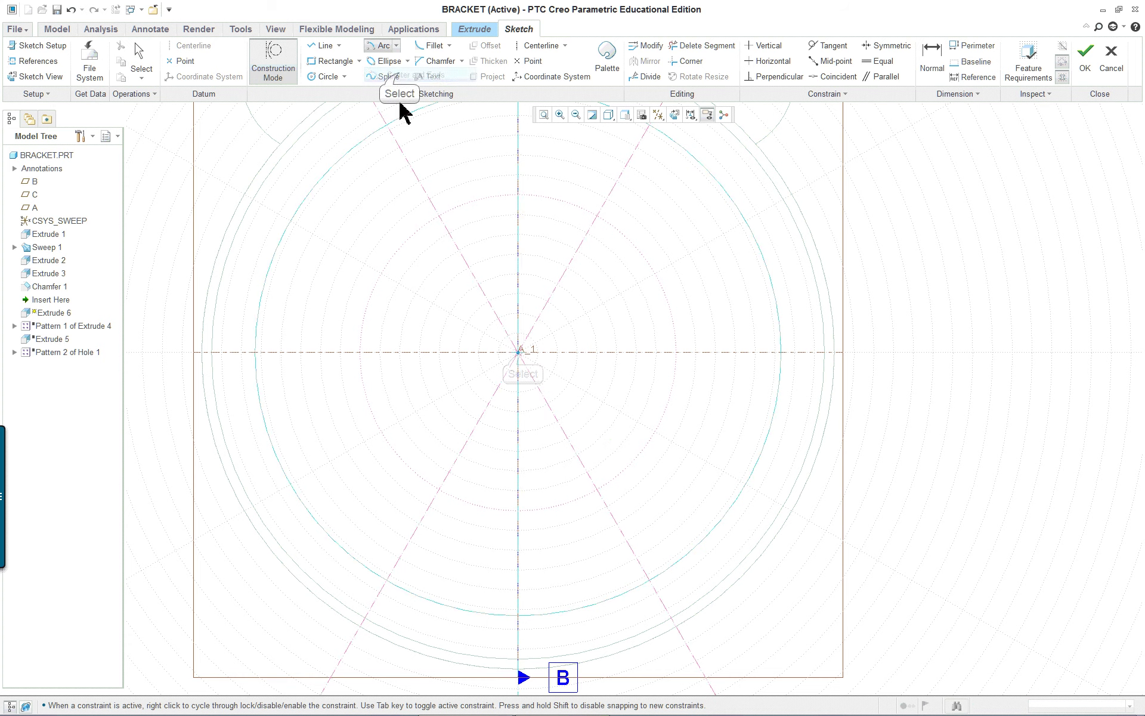
pyautogui.click(518, 352)
pyautogui.click(448, 473)
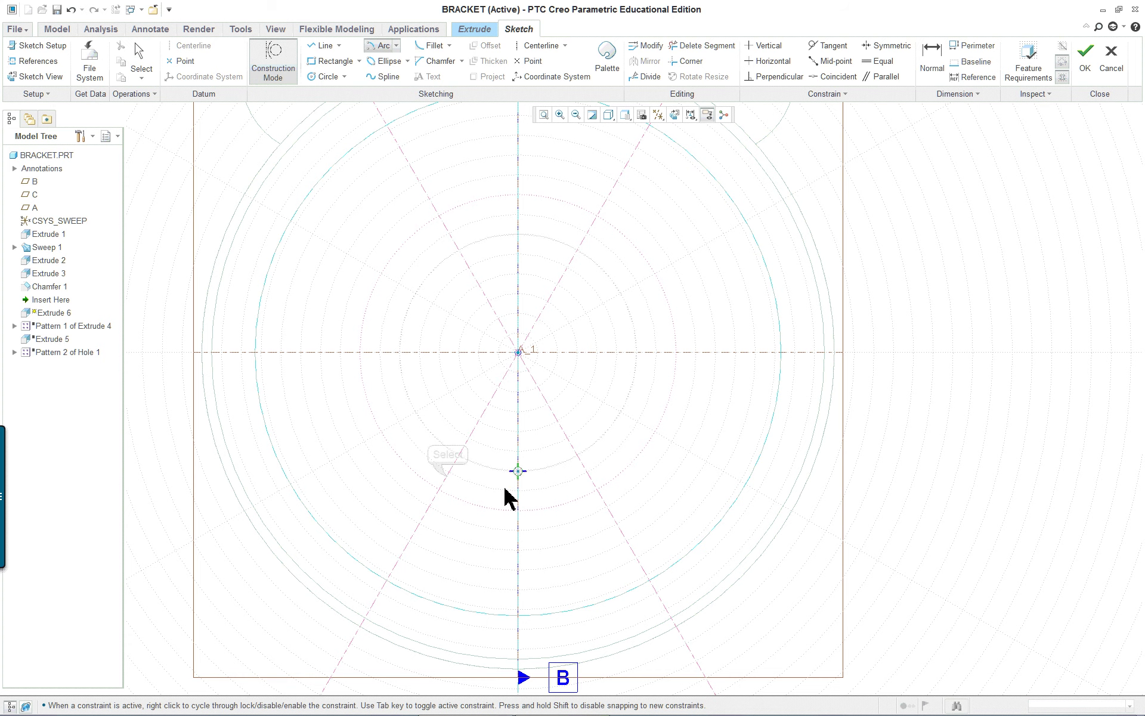
pyautogui.click(588, 473)
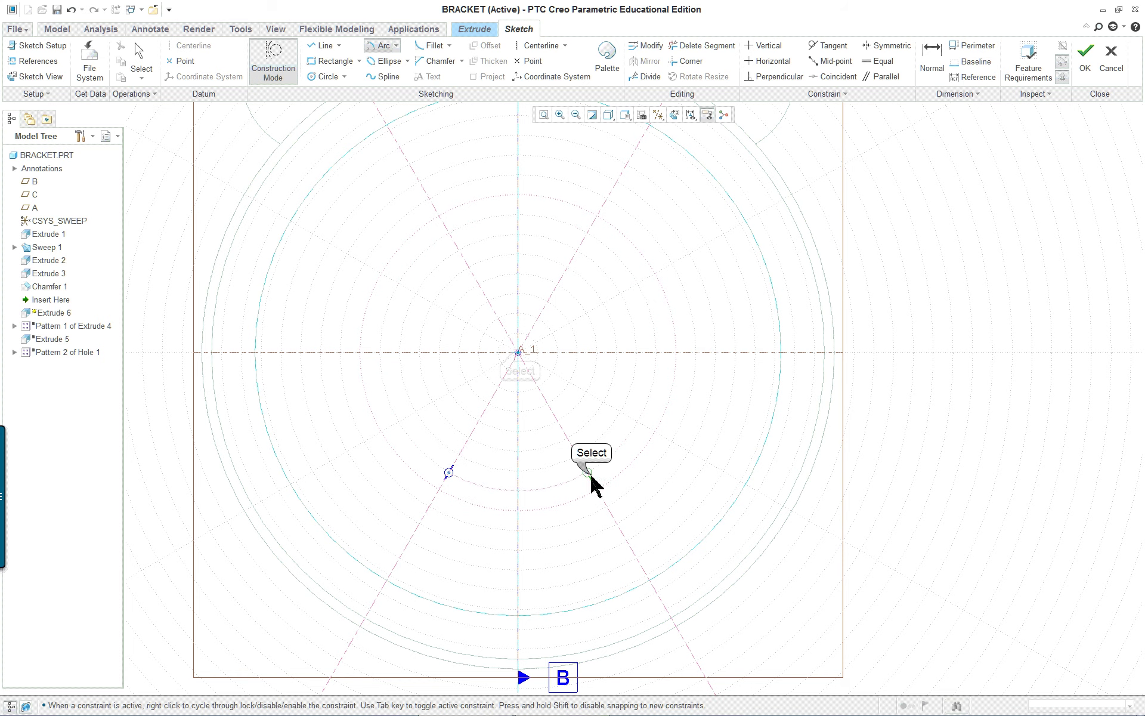
# Draw a second concentric arc one grid ring outside the construction circle, between the same two angled centerlines.
pyautogui.click(518, 352)
pyautogui.click(429, 506)
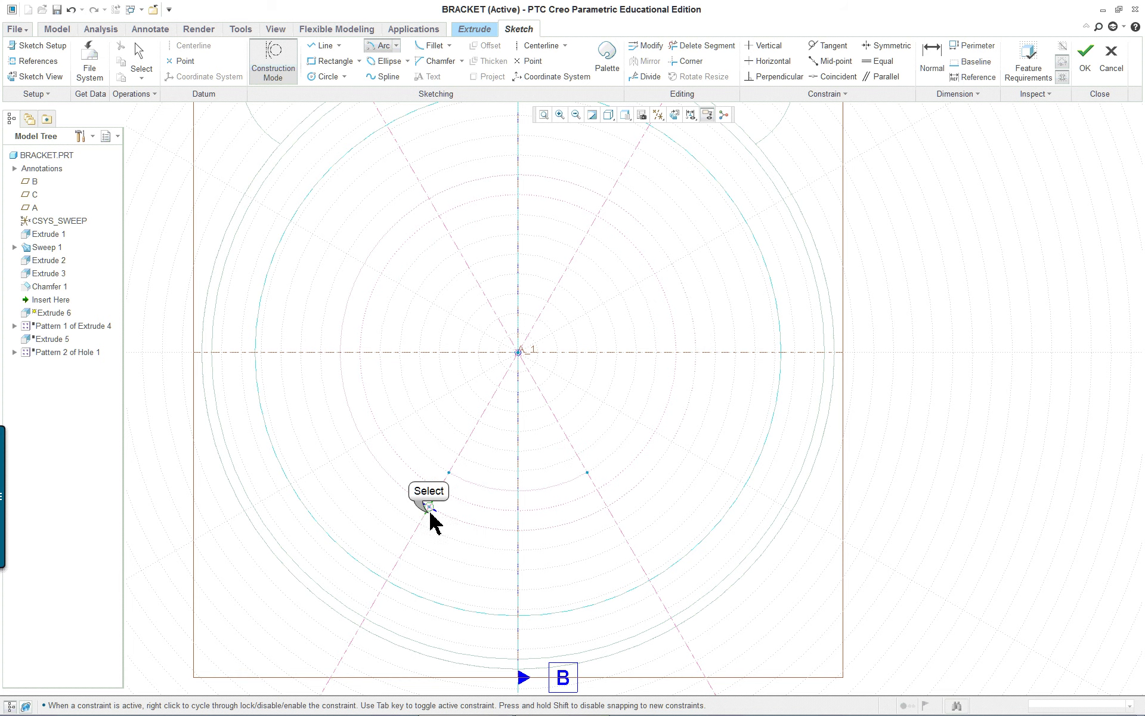
pyautogui.click(599, 507)
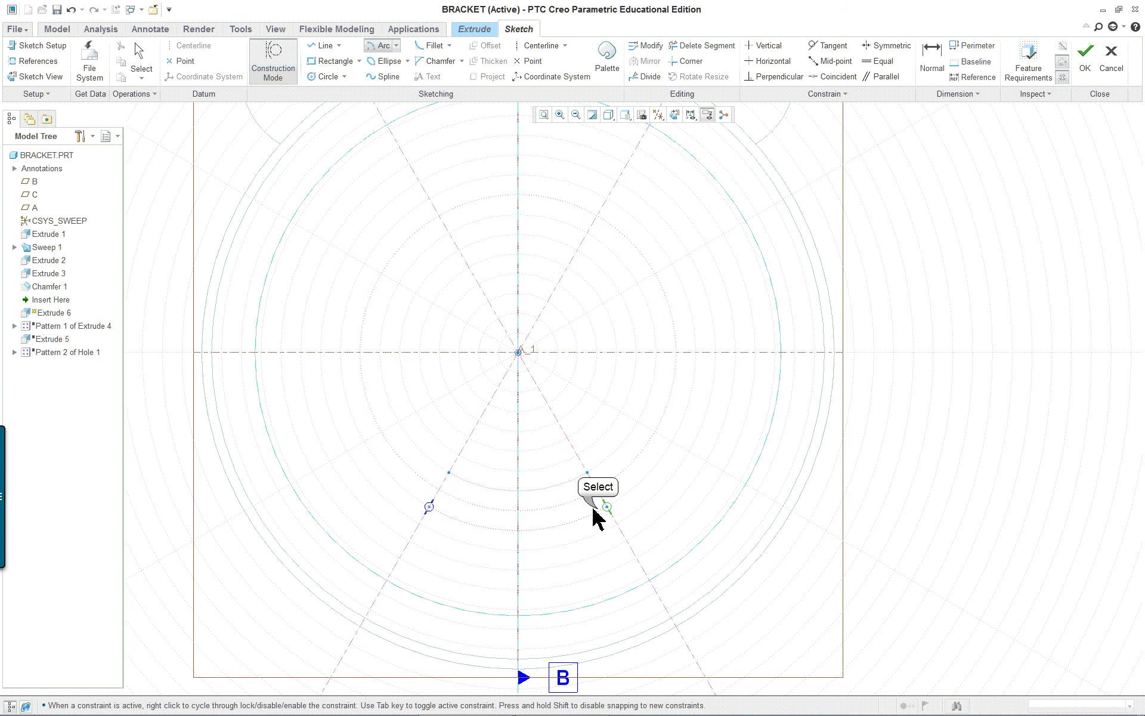
pyautogui.scroll(-3, 531, 546)
pyautogui.click(347, 442)
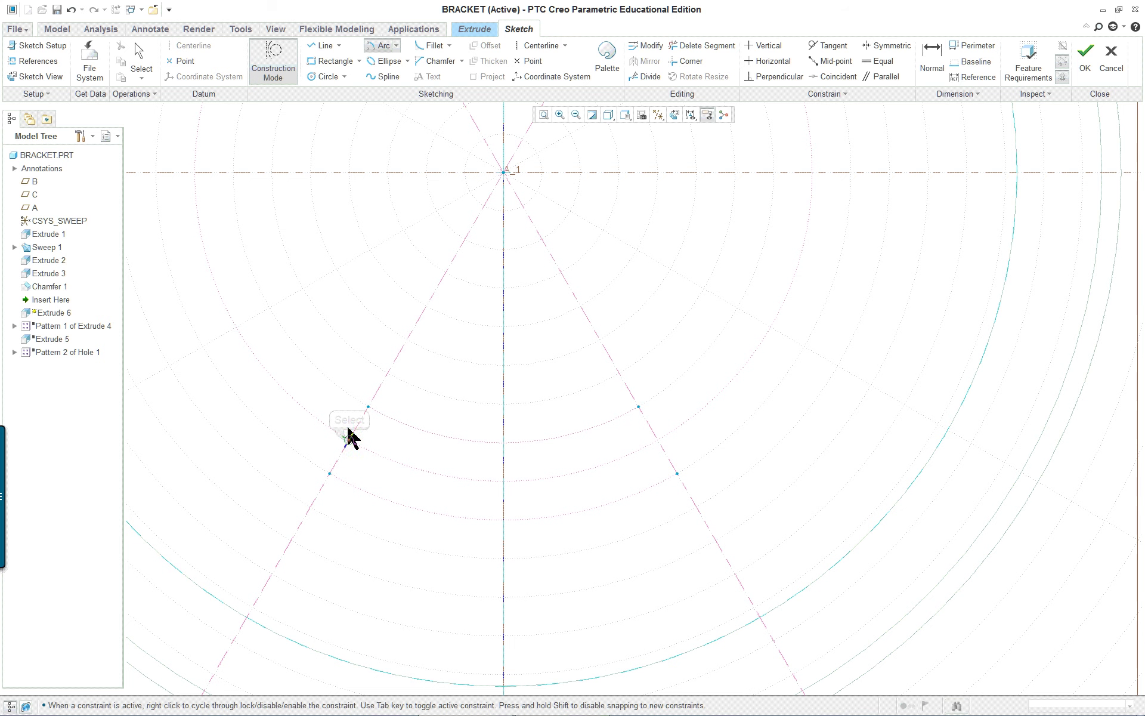
pyautogui.click(368, 407)
pyautogui.click(329, 473)
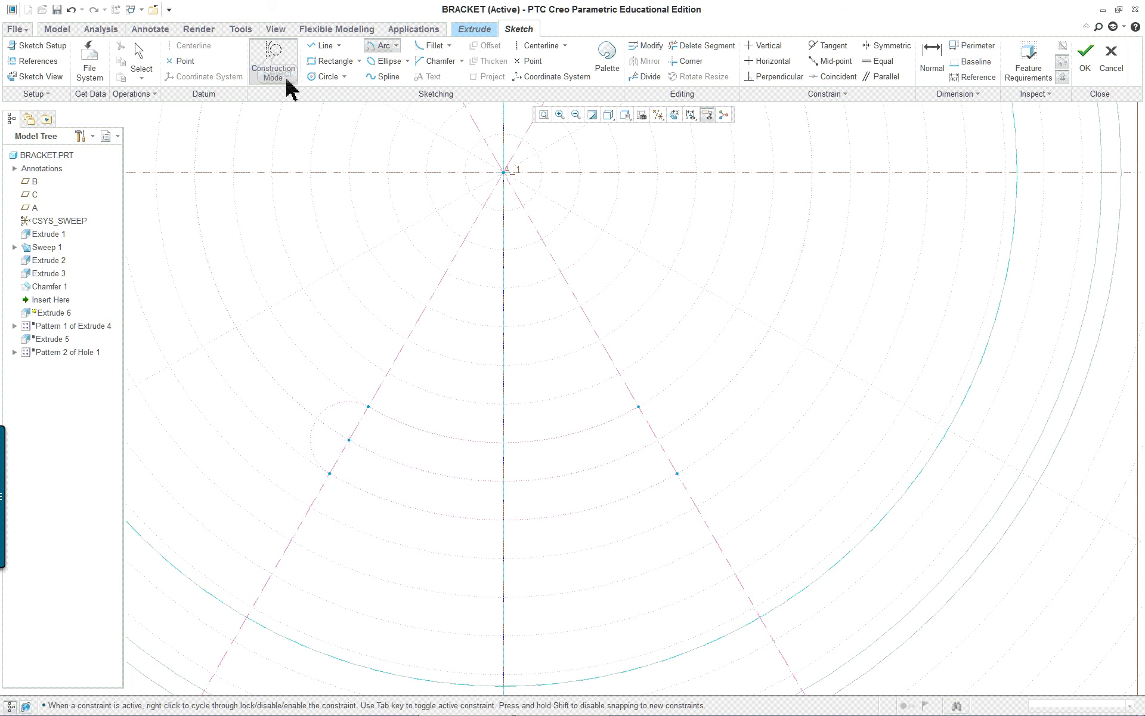
# Switch off Construction Mode and undo the construction arcs drawn for the slot.
pyautogui.click(274, 57)
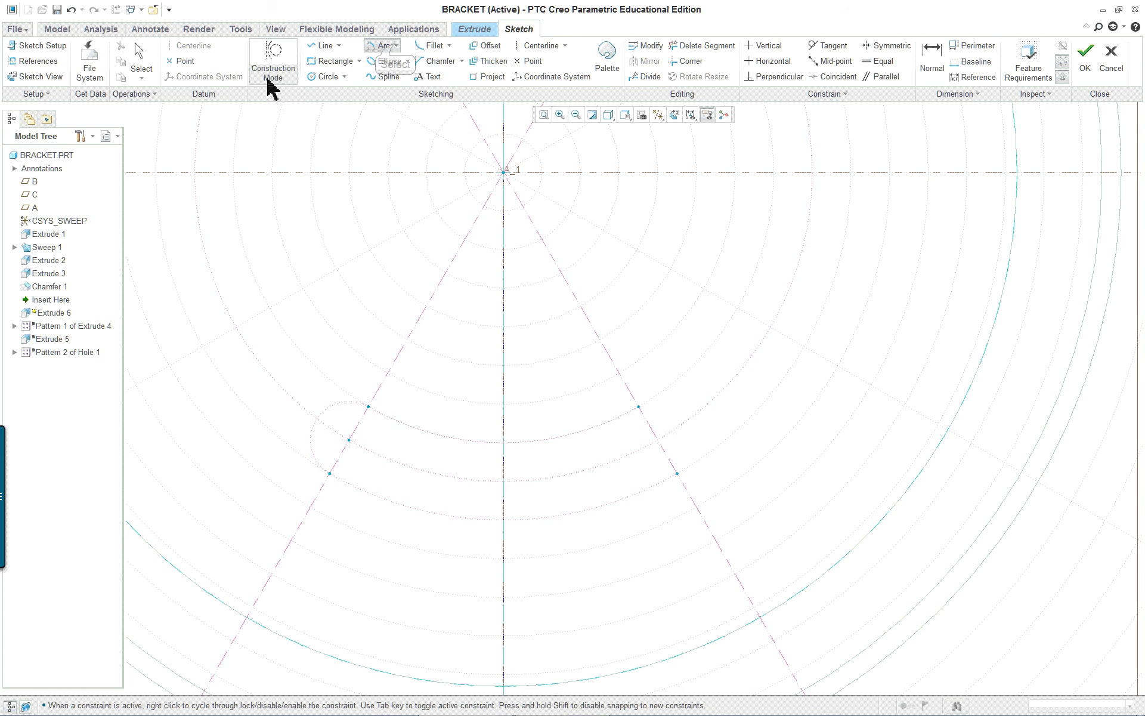
pyautogui.click(399, 46)
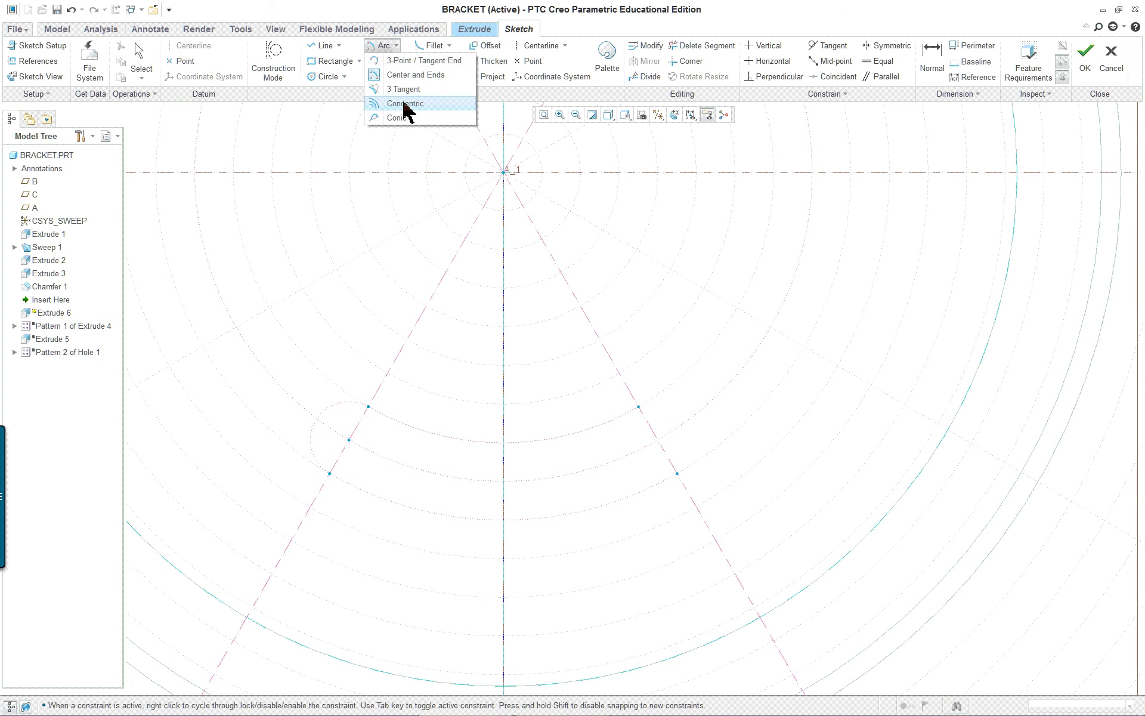
pyautogui.click(411, 75)
pyautogui.click(504, 173)
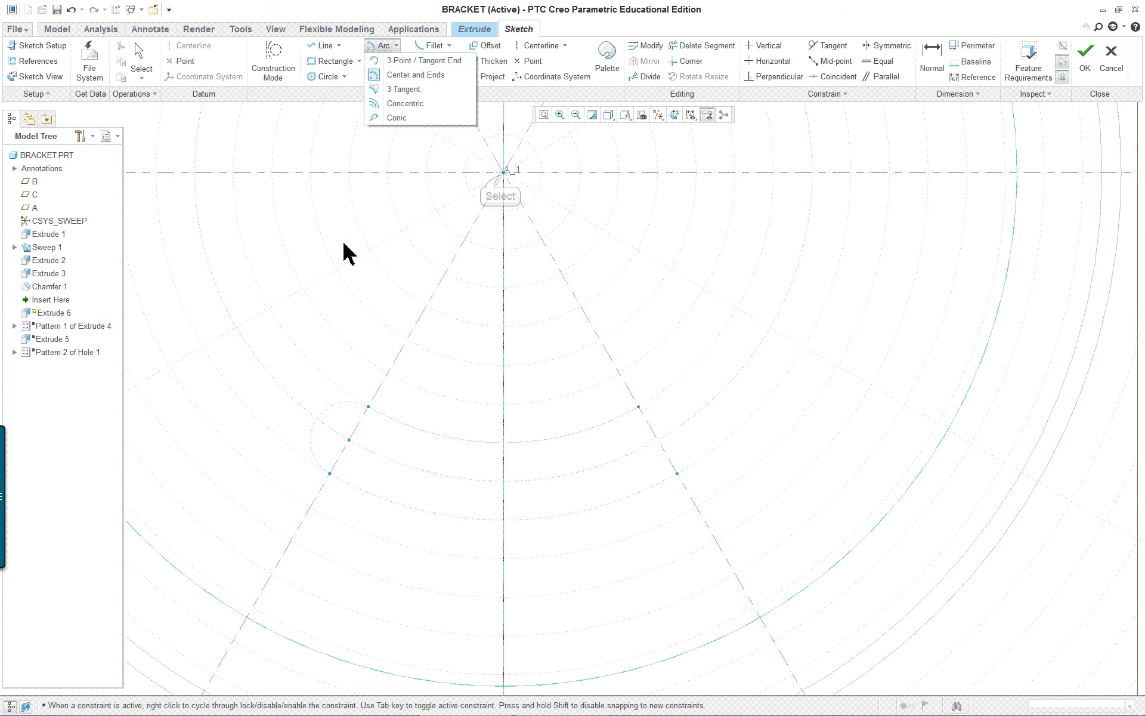
pyautogui.click(639, 408)
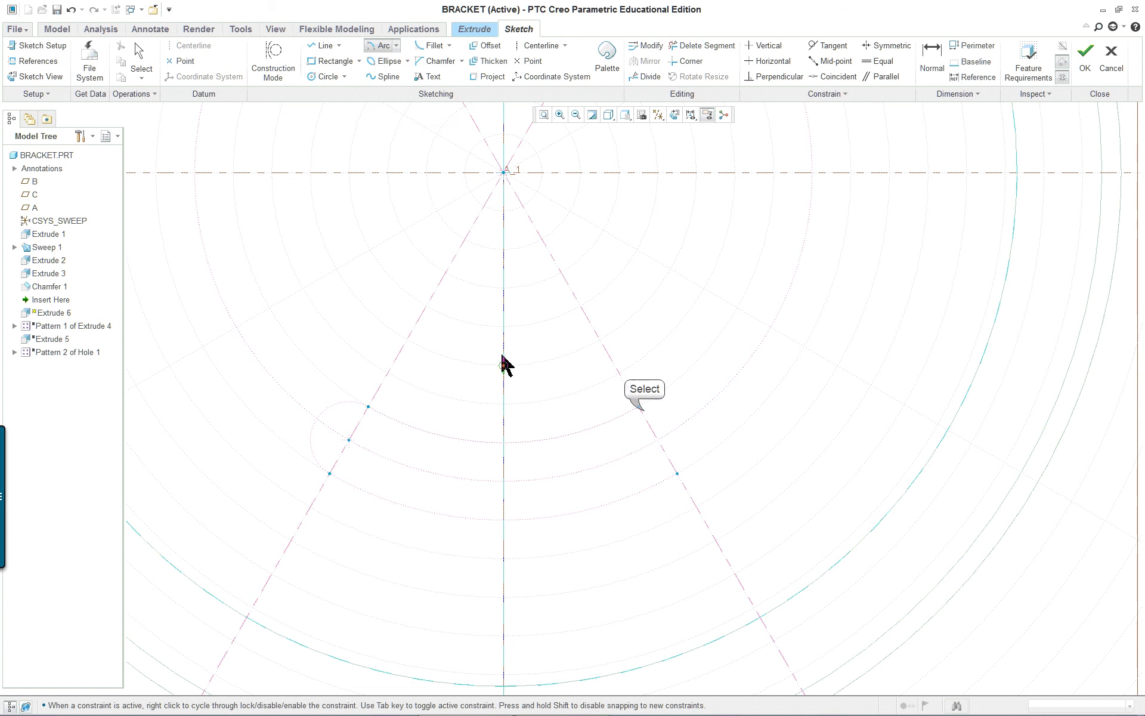
pyautogui.click(368, 406)
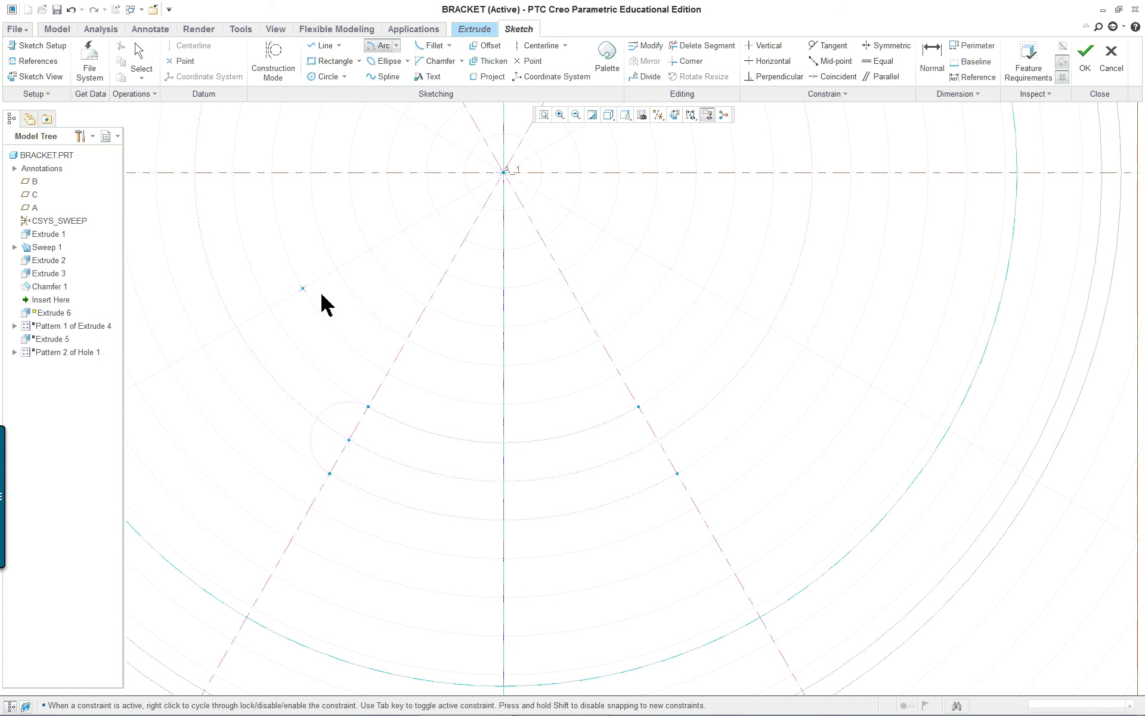
pyautogui.scroll(1, 364, 334)
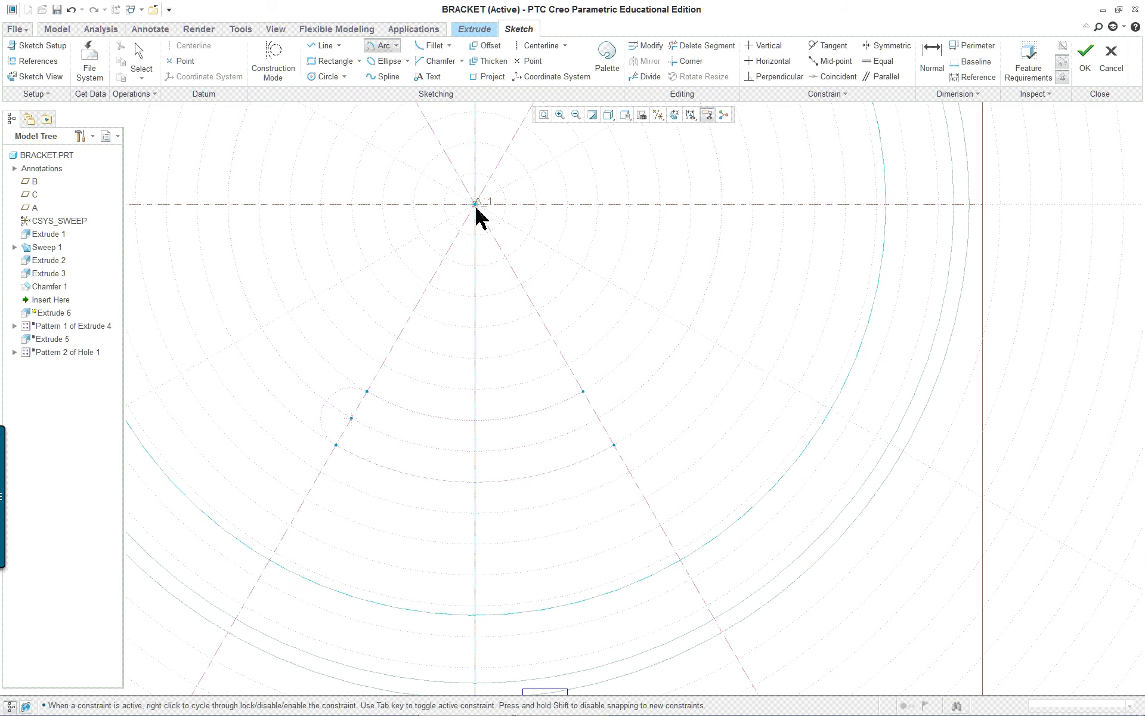
pyautogui.click(70, 10)
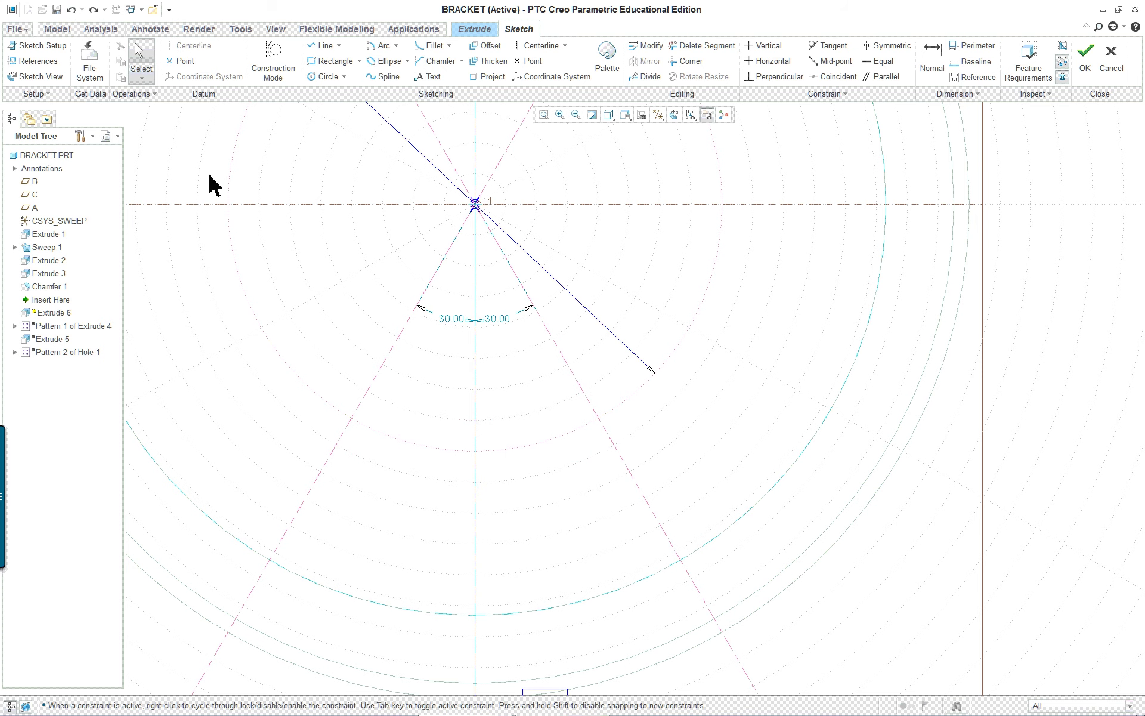
# Sketch the slot's inner and outer Center and Ends arcs about the origin between the angled centerlines, ending about 0.88 and 1.13 from the vertical centerline.
pyautogui.click(382, 48)
pyautogui.click(397, 48)
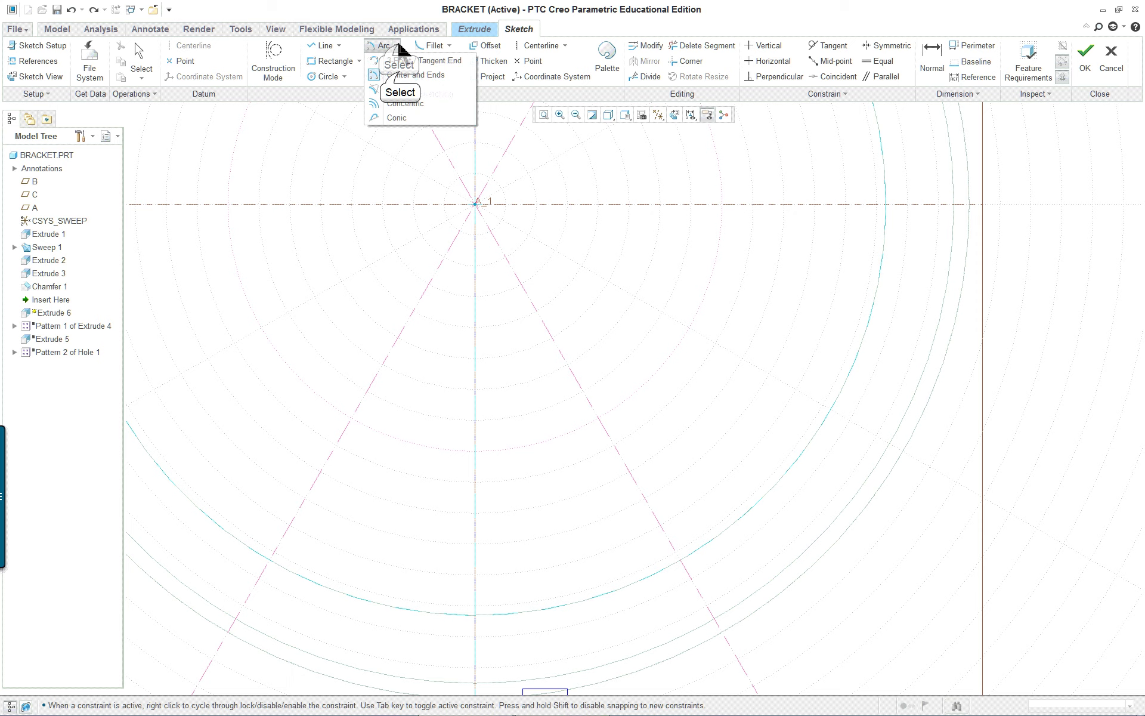
pyautogui.click(396, 74)
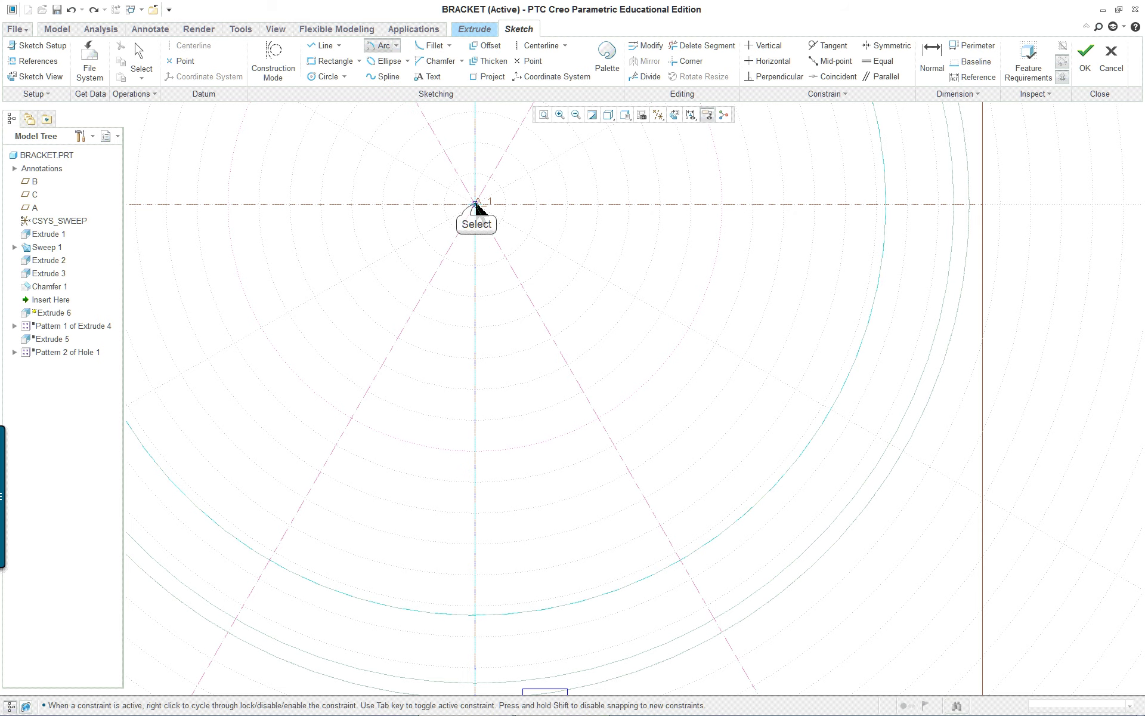
pyautogui.scroll(3, 504, 422)
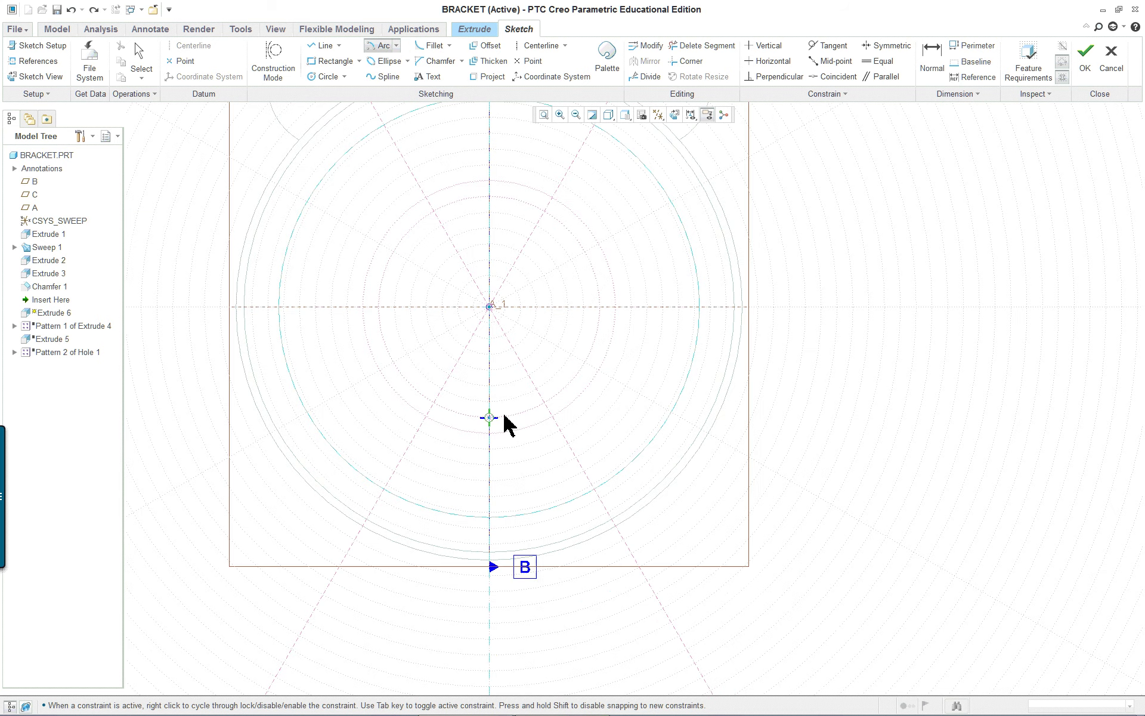
pyautogui.scroll(-1, 504, 422)
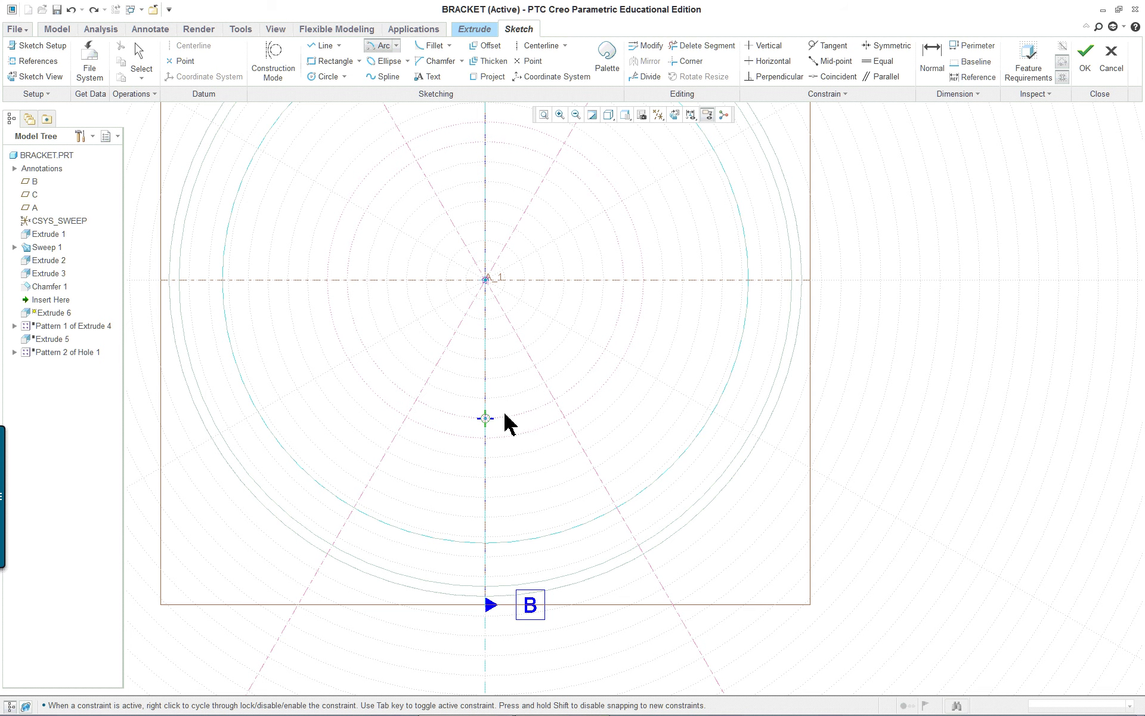
pyautogui.click(416, 399)
pyautogui.click(554, 399)
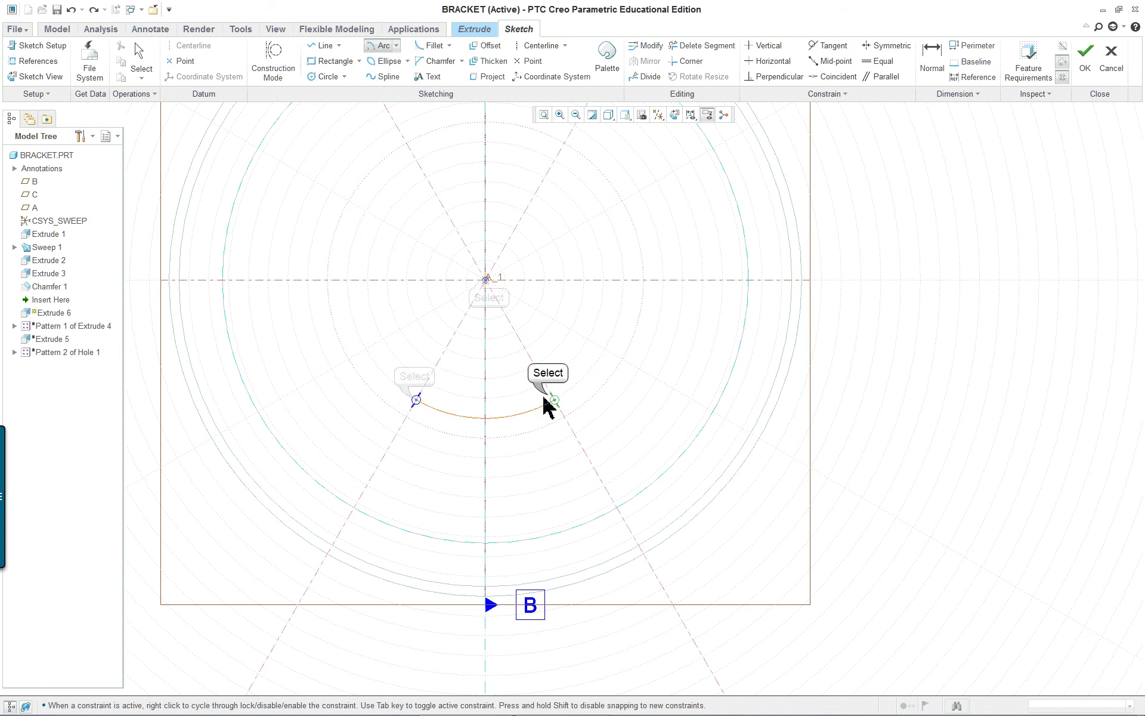
pyautogui.click(486, 279)
pyautogui.click(396, 434)
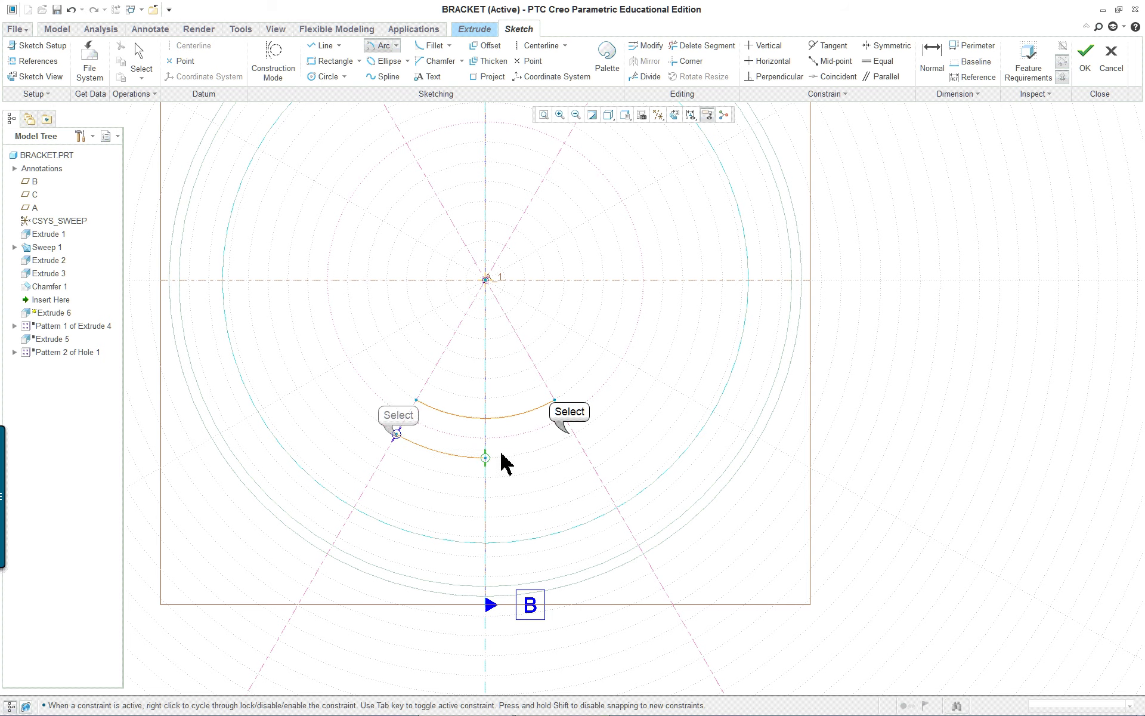
pyautogui.click(574, 434)
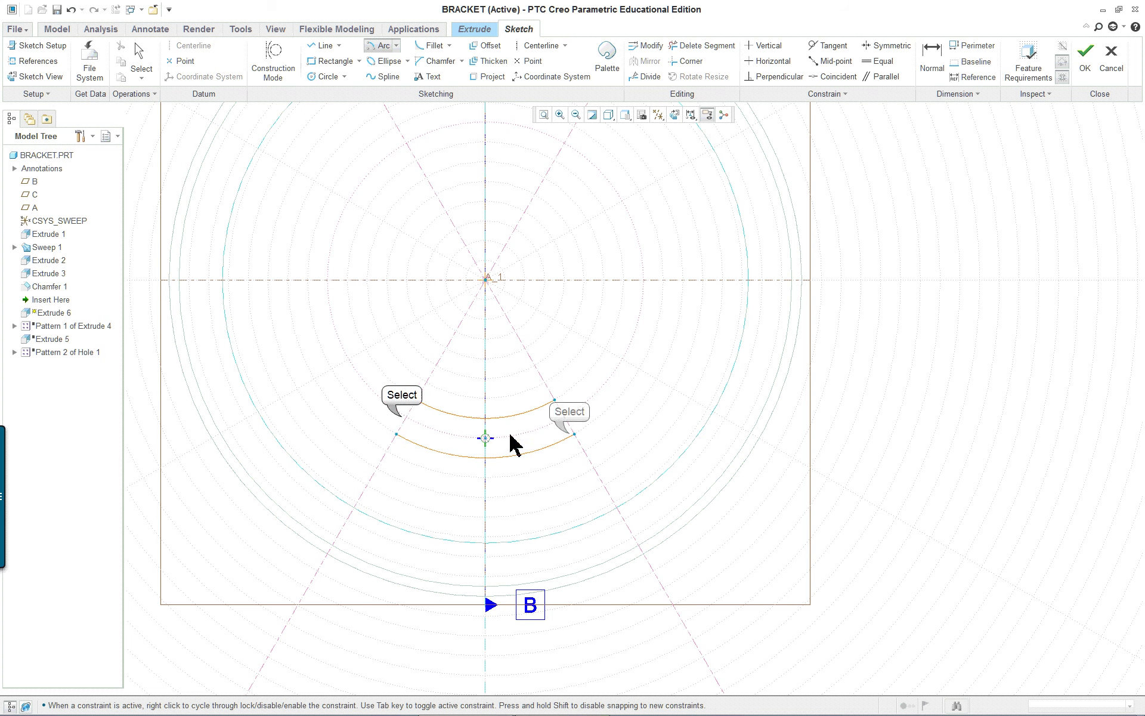
# Close both ends of the slot with outward arcs of about 0.25 radius centred on the angled centerlines.
pyautogui.click(416, 399)
pyautogui.click(396, 434)
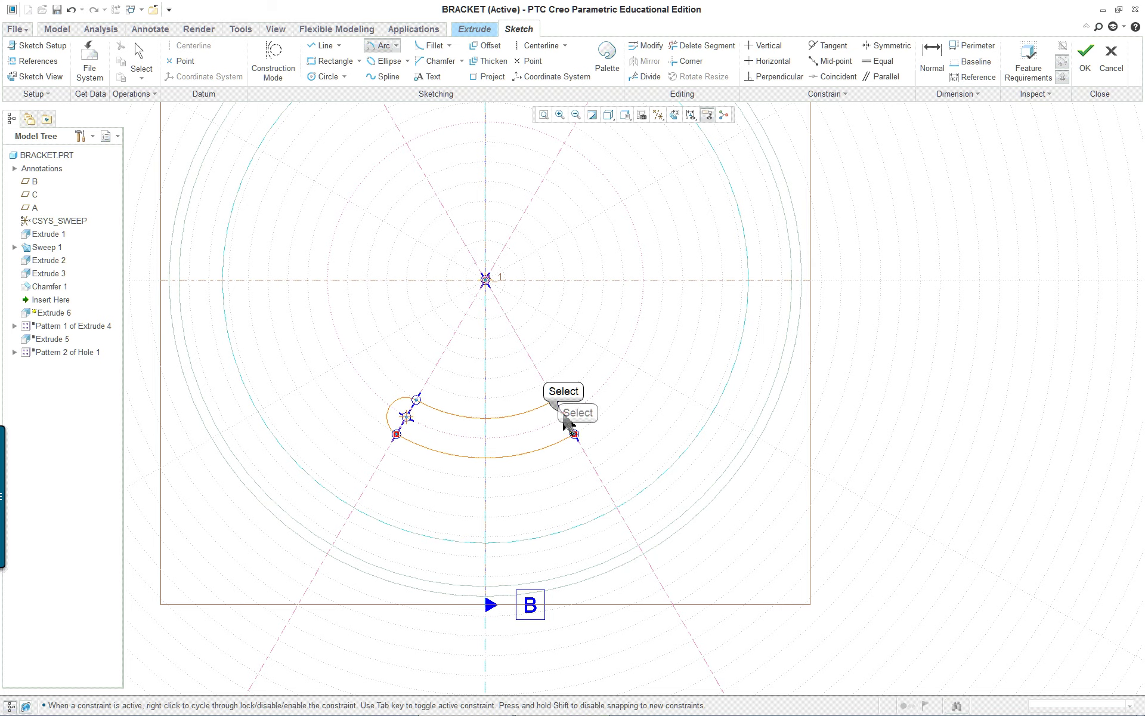
pyautogui.click(574, 434)
pyautogui.click(555, 400)
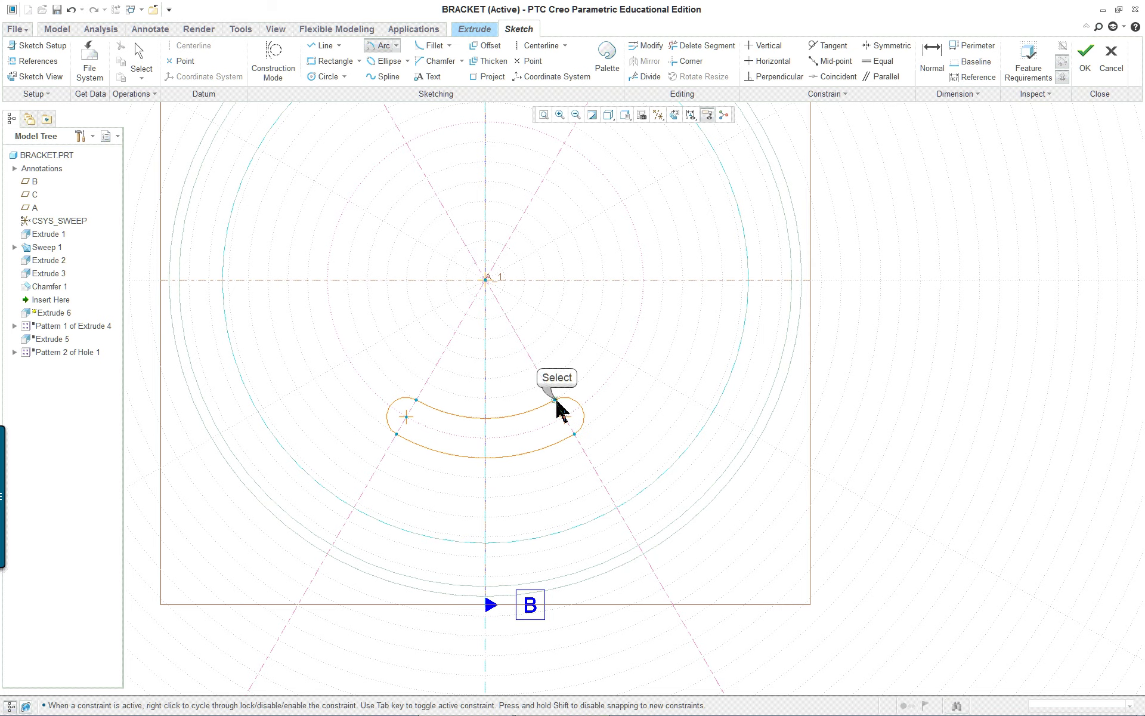
pyautogui.scroll(-3, 476, 481)
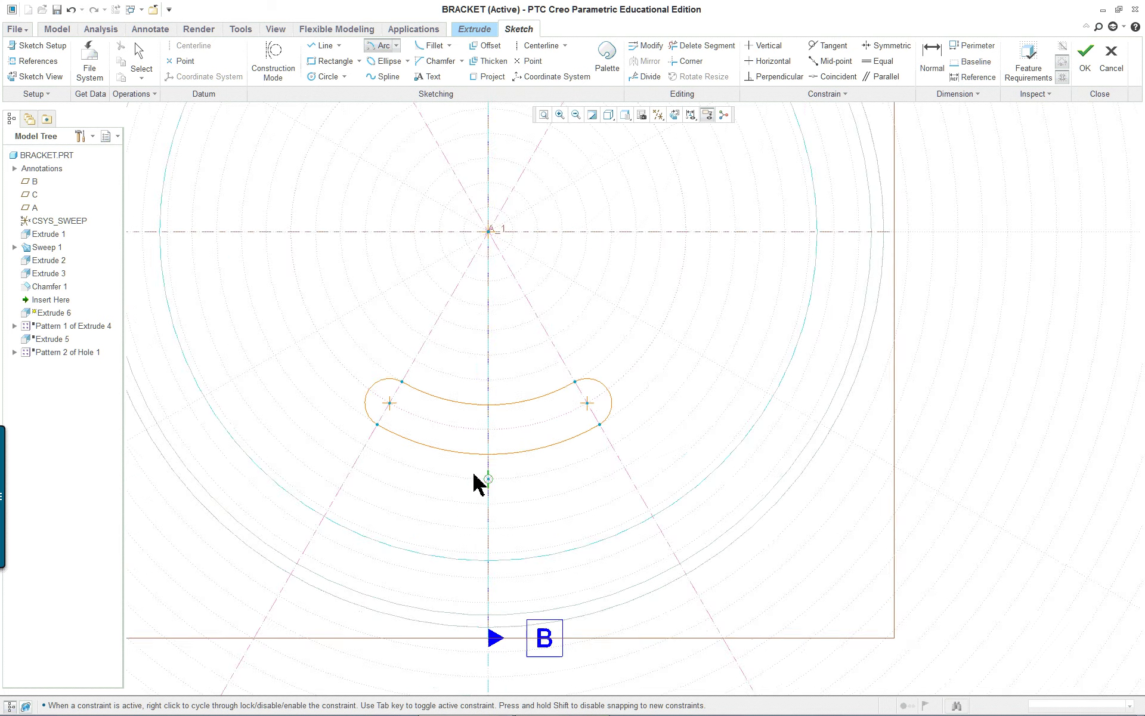
pyautogui.middleClick(593, 491)
# Deselect the slot arcs and reposition the 4.00 diameter dimension of the construction circle.
pyautogui.scroll(3, 596, 500)
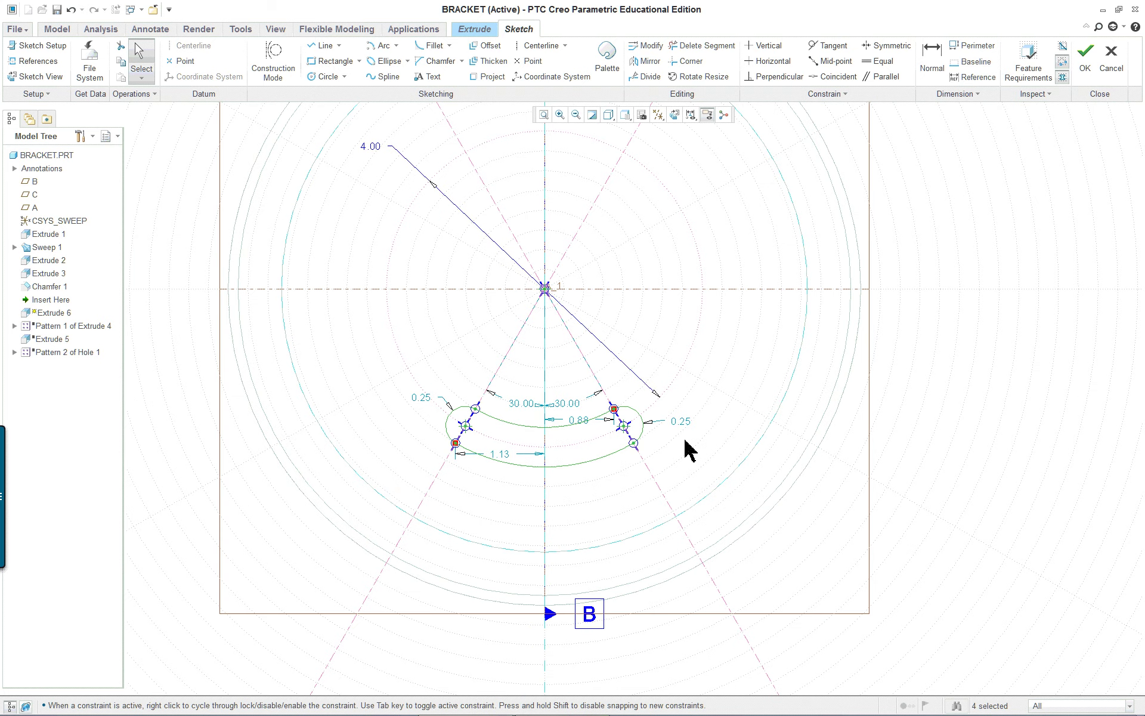
pyautogui.scroll(-1, 689, 447)
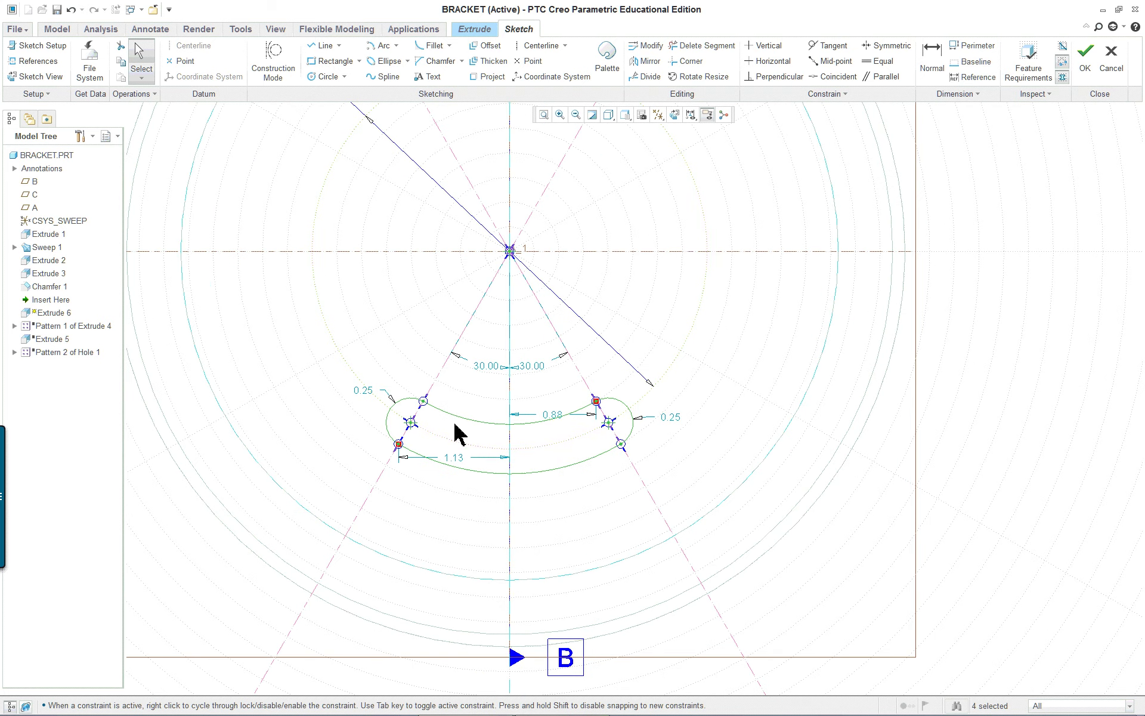
pyautogui.scroll(2, 484, 414)
pyautogui.click(924, 295)
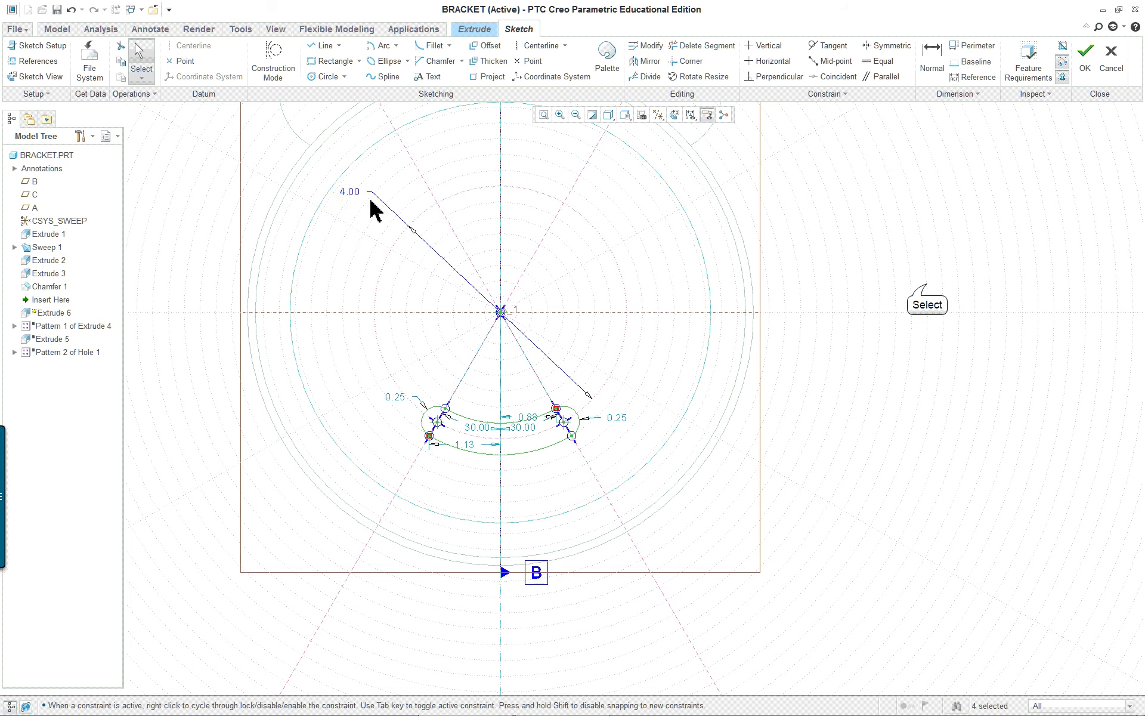
pyautogui.click(346, 195)
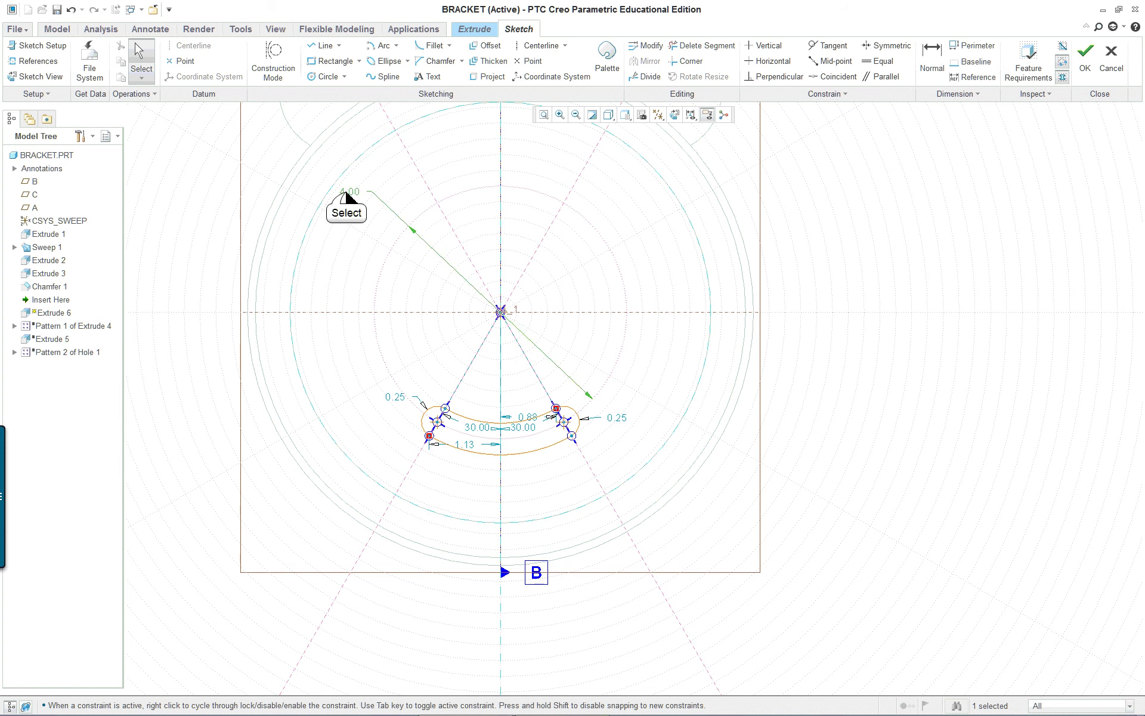
pyautogui.moveTo(348, 199); pyautogui.dragTo(382, 234)
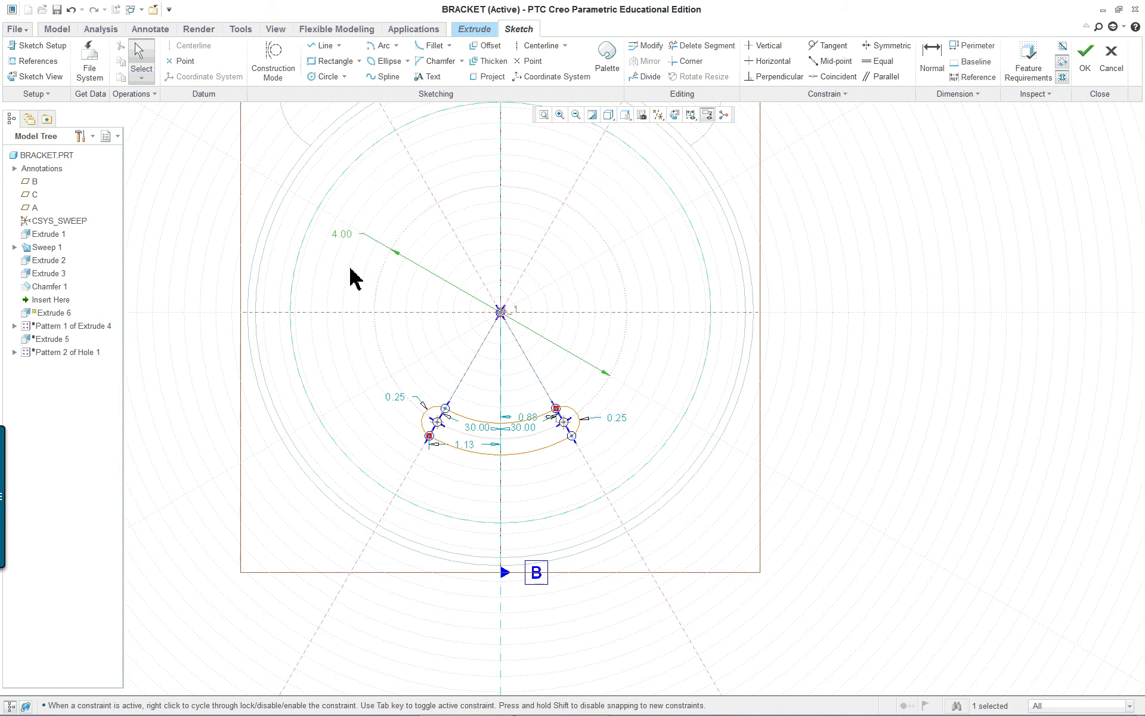
# Examine the slot profile's dimensions and constraints around the end arcs and the construction circle.
pyautogui.scroll(2, 686, 443)
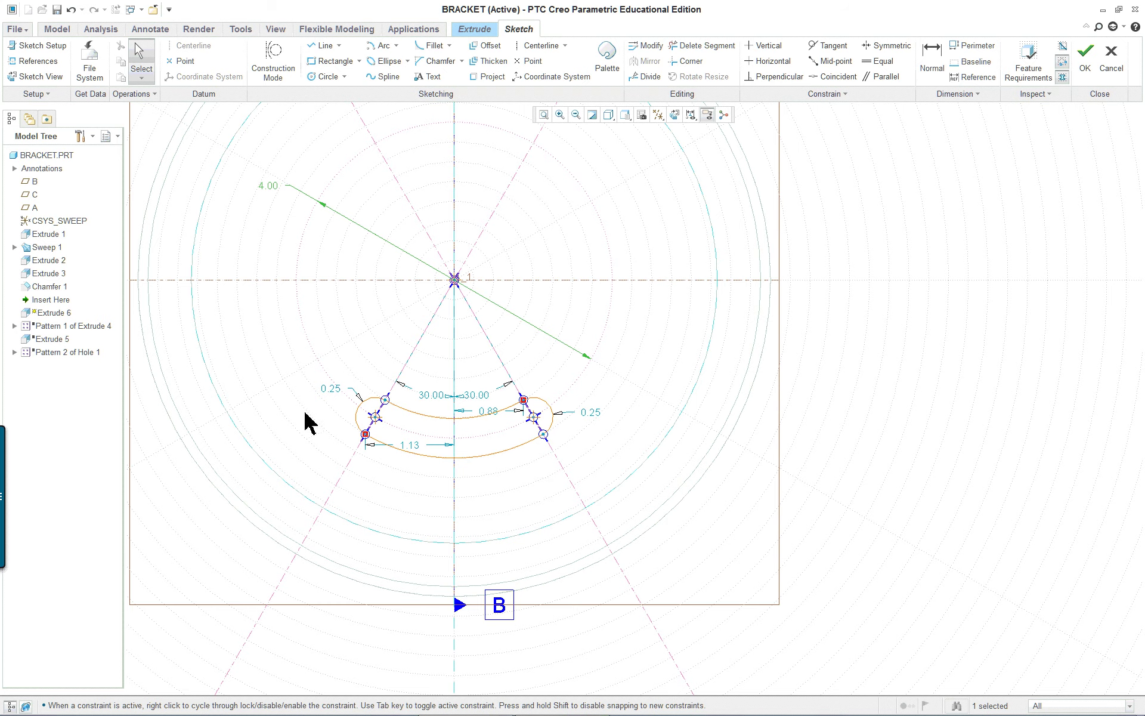
pyautogui.scroll(3, 310, 423)
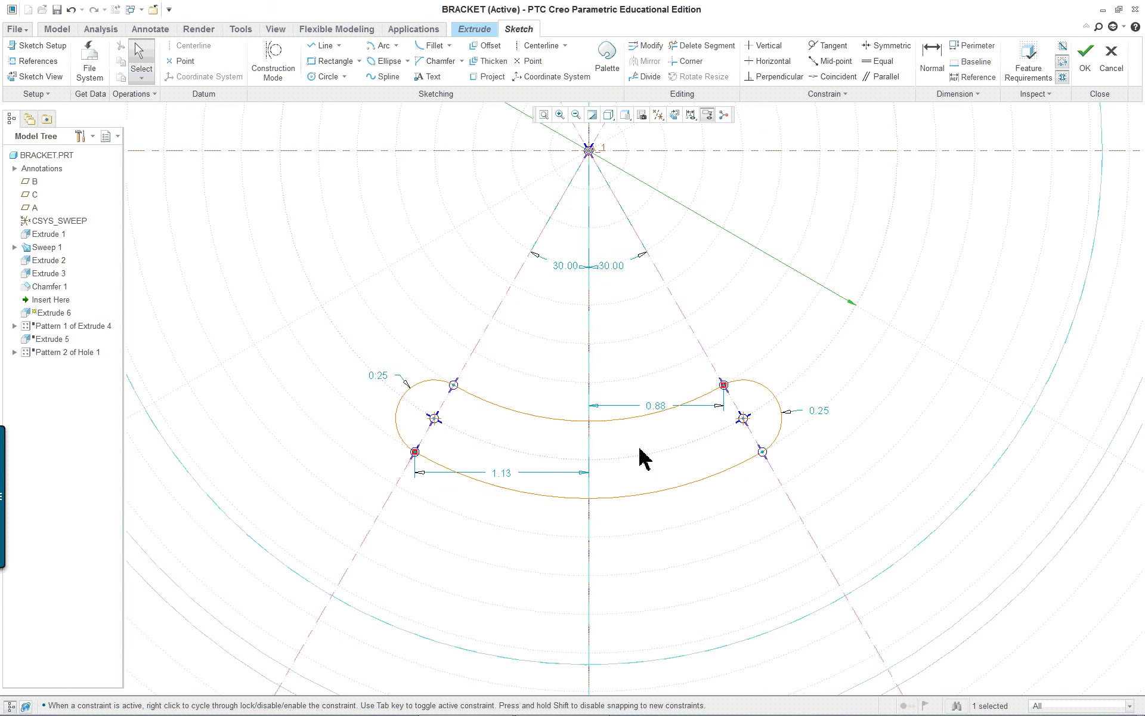
pyautogui.scroll(-2, 643, 459)
pyautogui.scroll(-2, 713, 493)
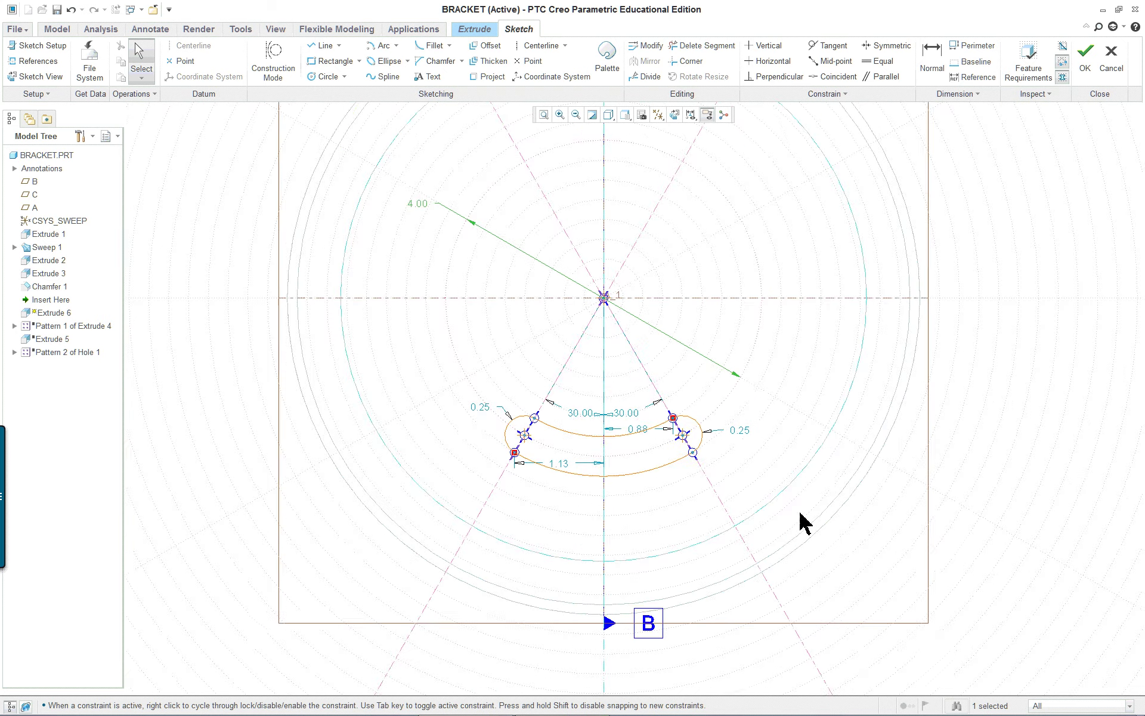
pyautogui.scroll(2, 800, 521)
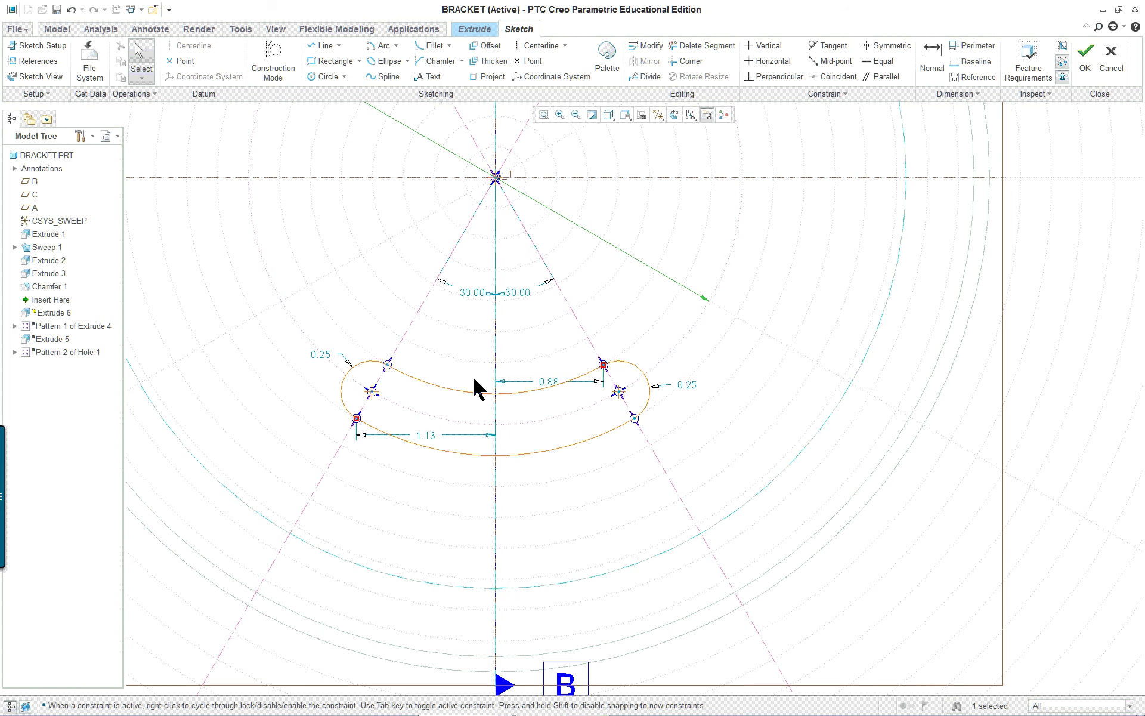
pyautogui.scroll(2, 508, 442)
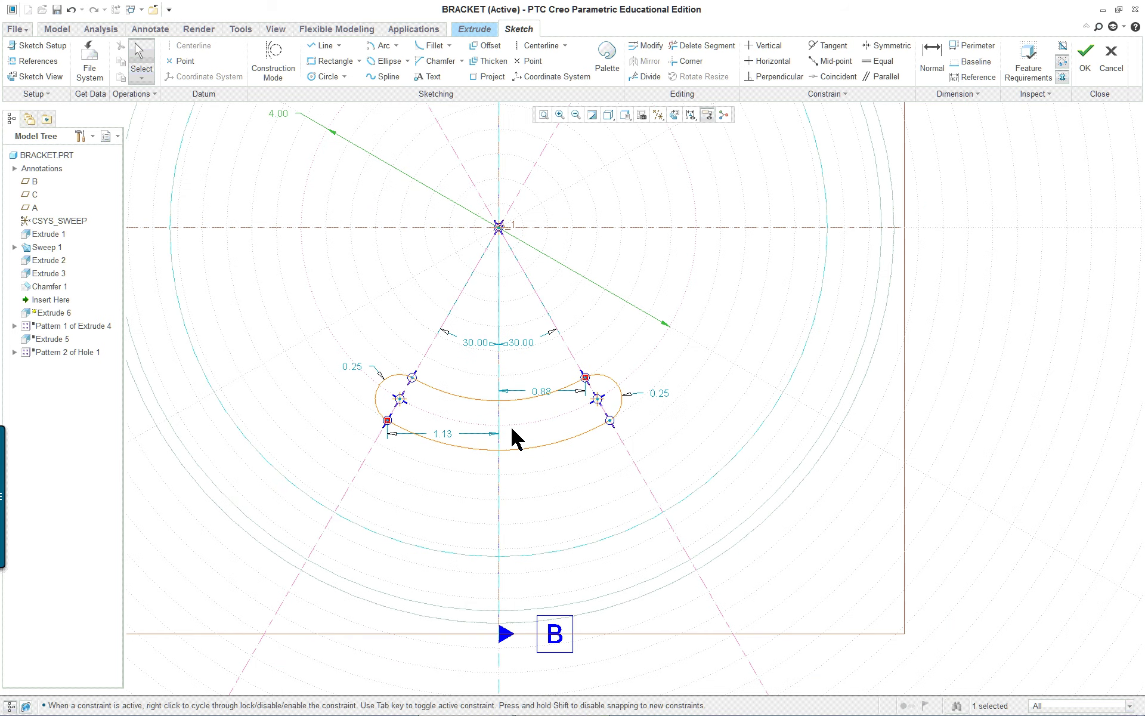
pyautogui.scroll(-1, 512, 439)
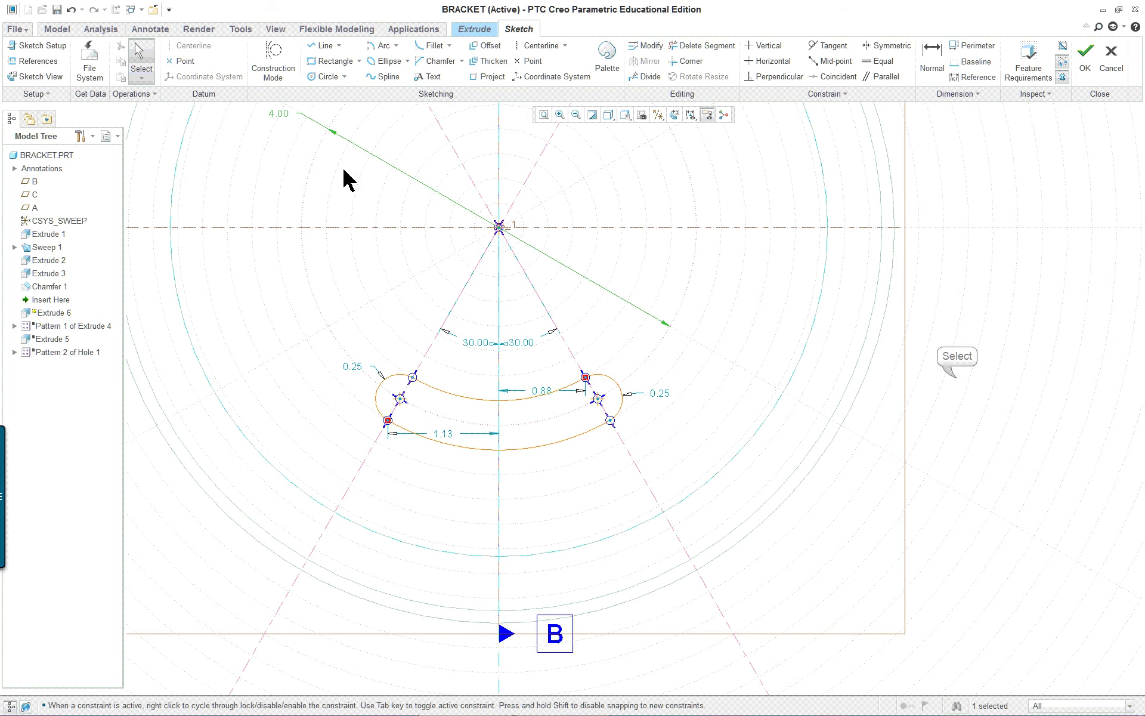
pyautogui.scroll(1, 345, 179)
pyautogui.scroll(-3, 477, 350)
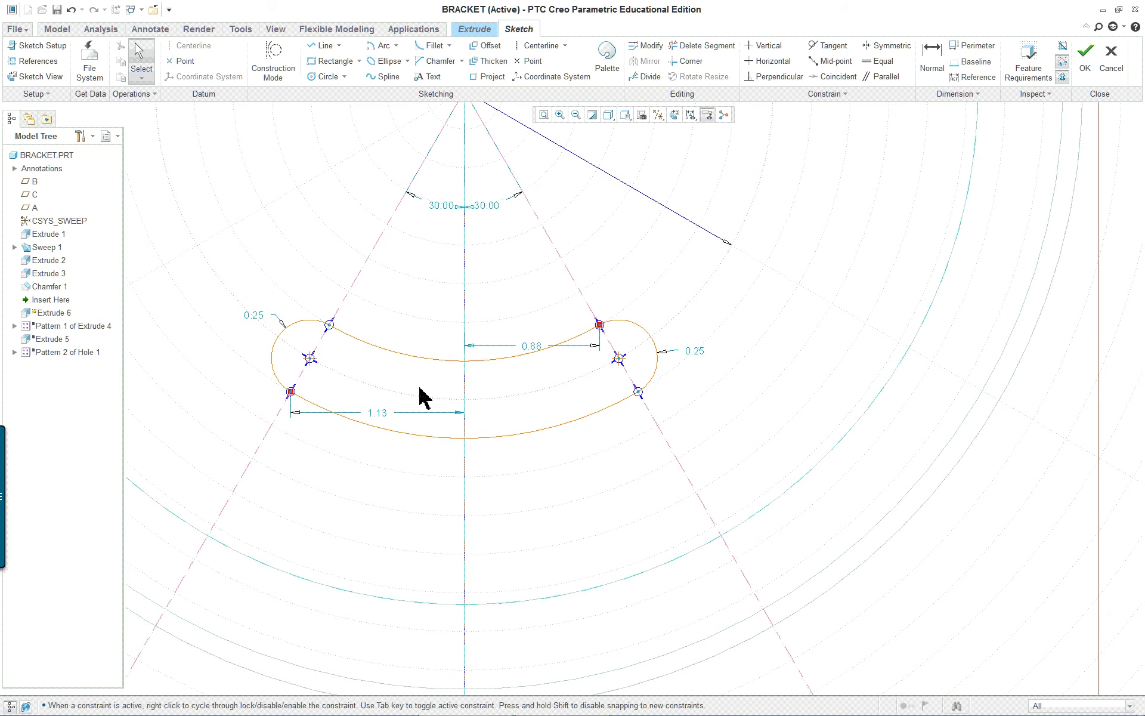
# Constrain the center points of the slot's two end arcs to be horizontally aligned.
pyautogui.click(841, 77)
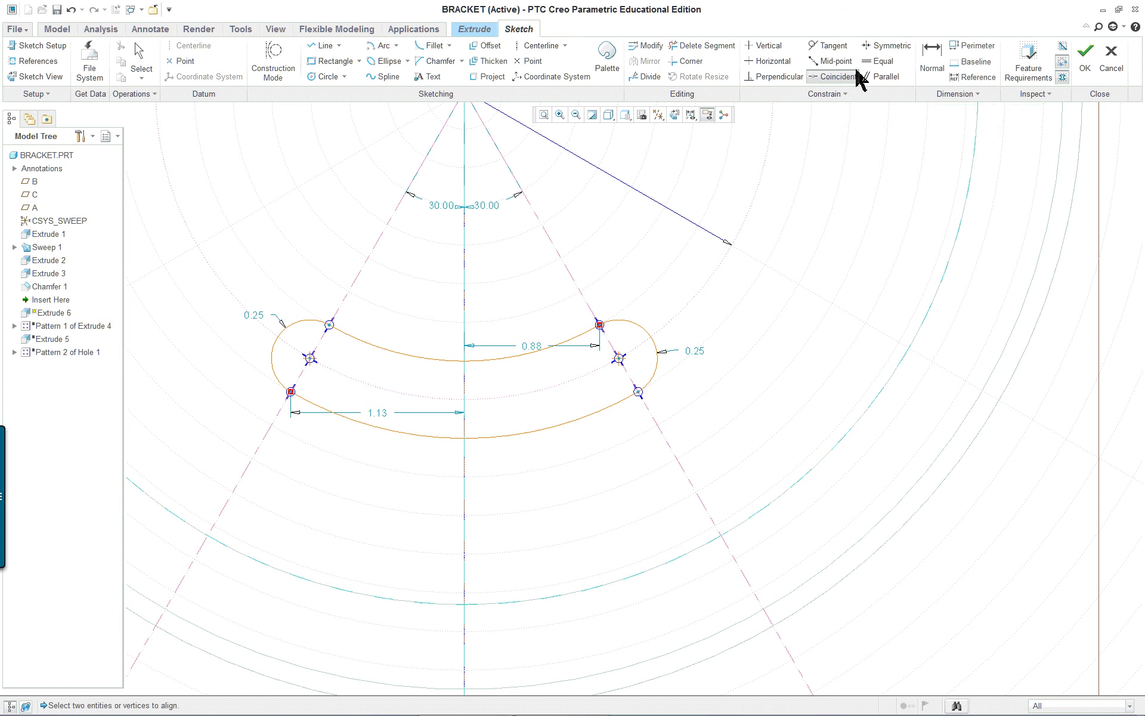
pyautogui.click(772, 62)
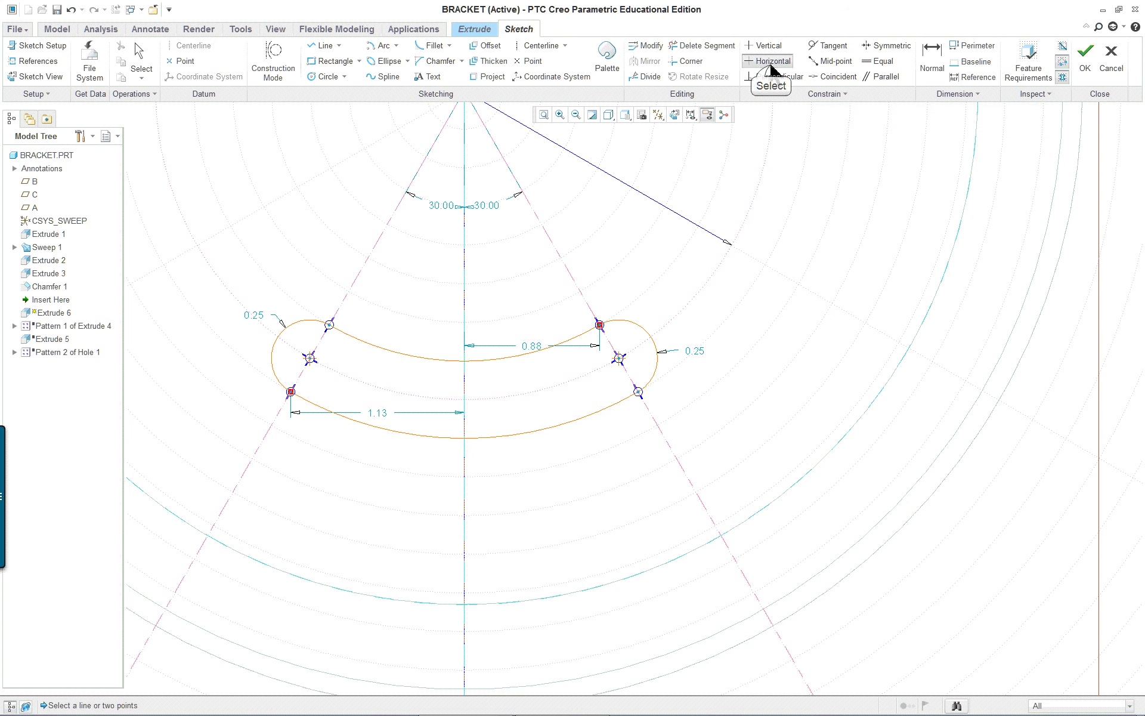
pyautogui.click(619, 358)
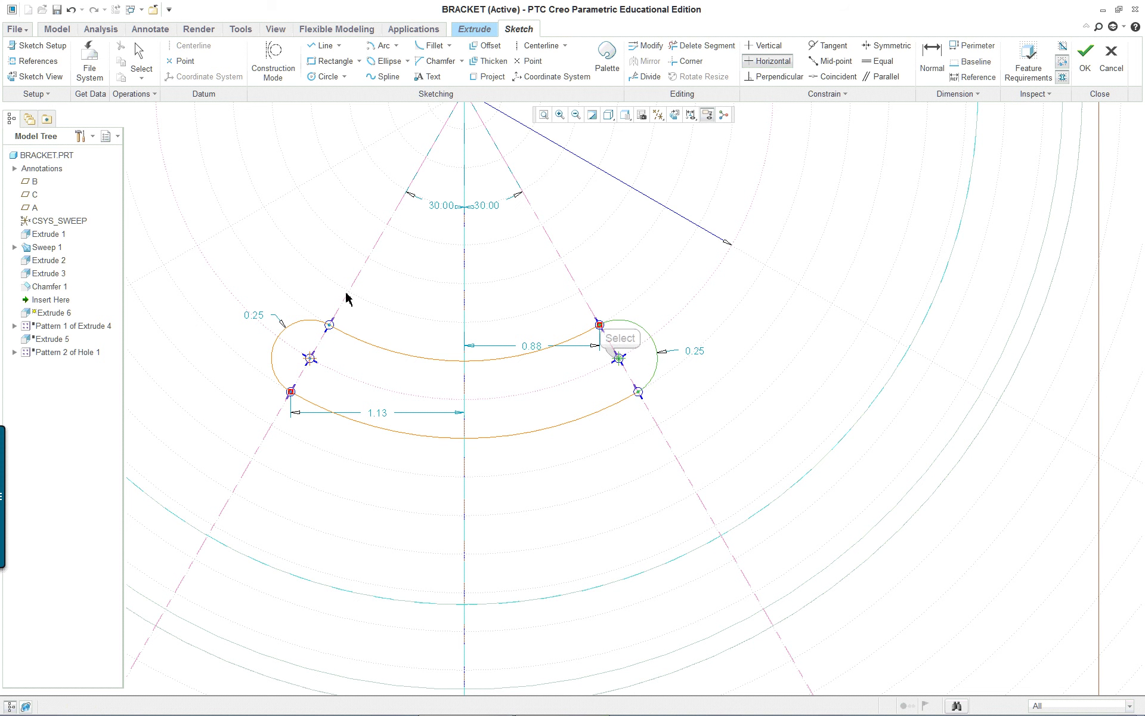
pyautogui.click(310, 358)
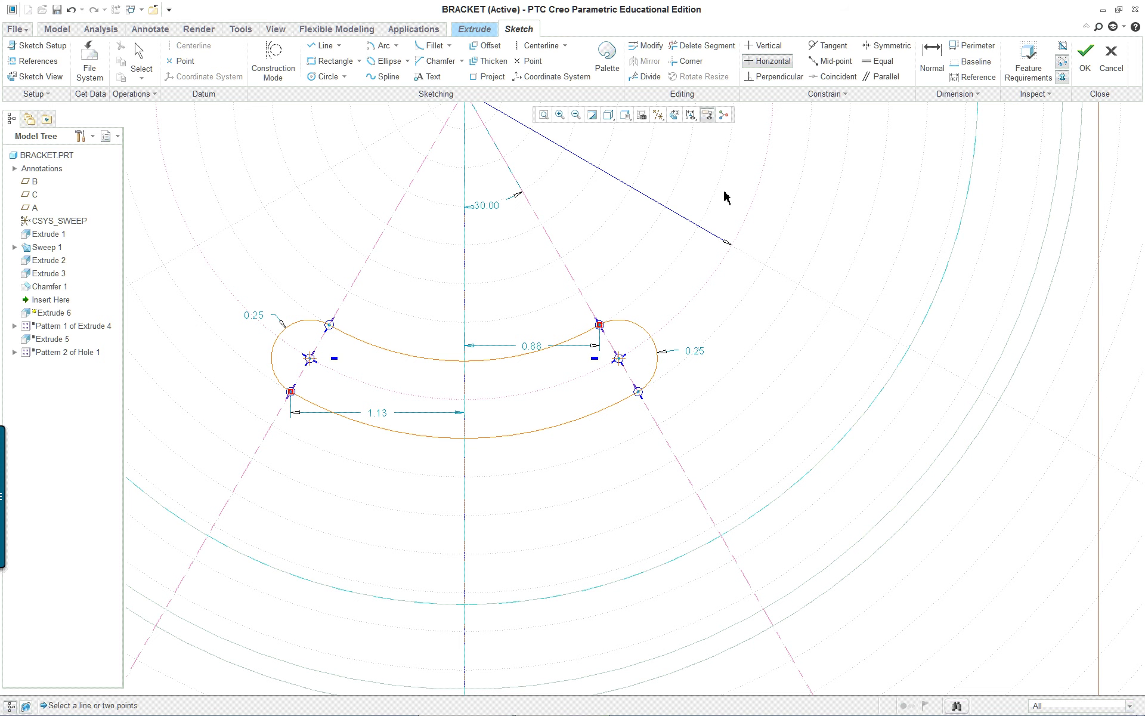
# Try to make the center points of the slot's two end arcs symmetric about the vertical reference line.
pyautogui.click(890, 52)
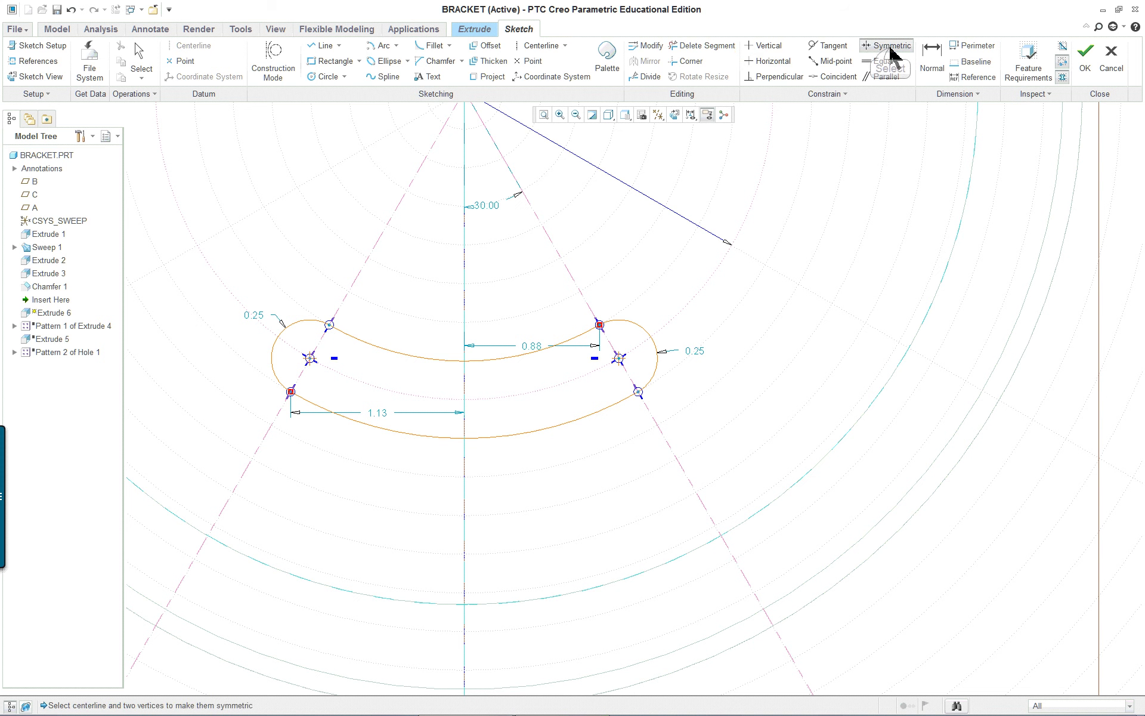
pyautogui.click(608, 370)
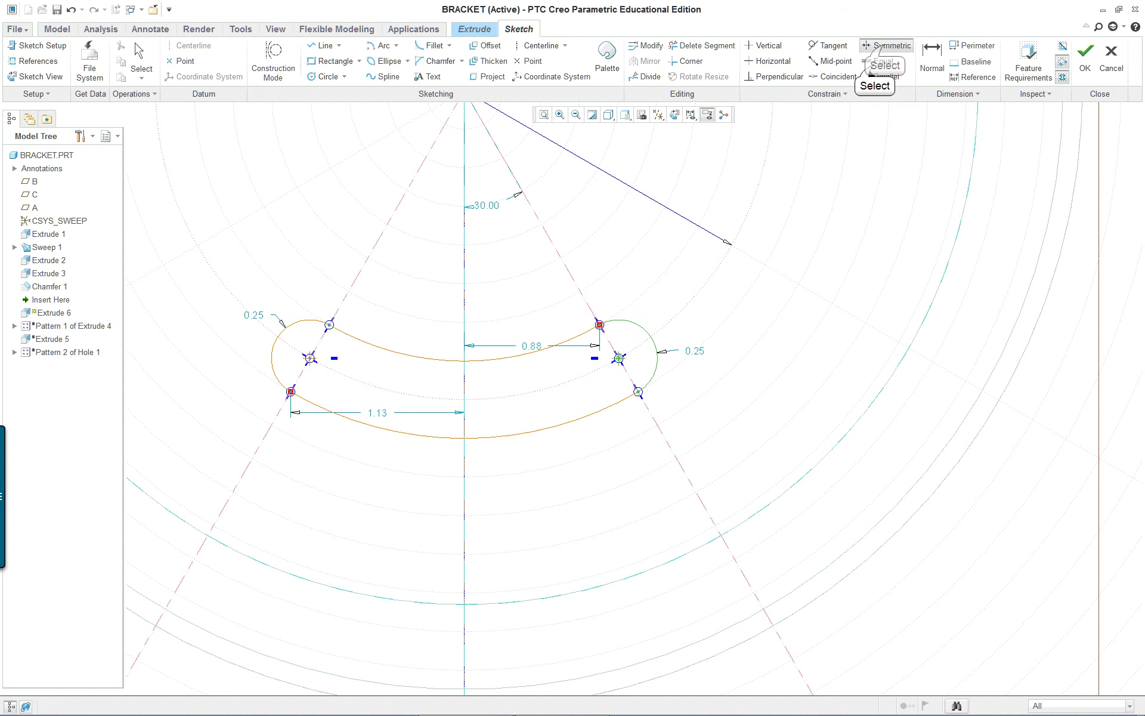
pyautogui.click(881, 60)
pyautogui.click(885, 46)
pyautogui.click(465, 353)
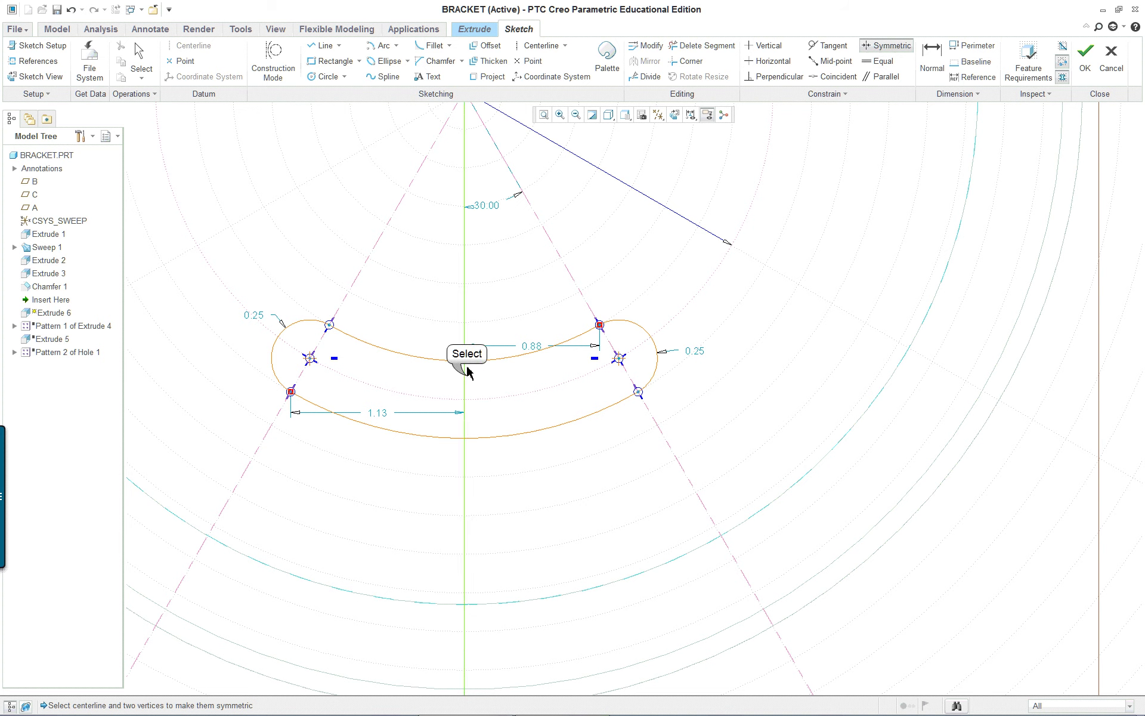
pyautogui.click(619, 359)
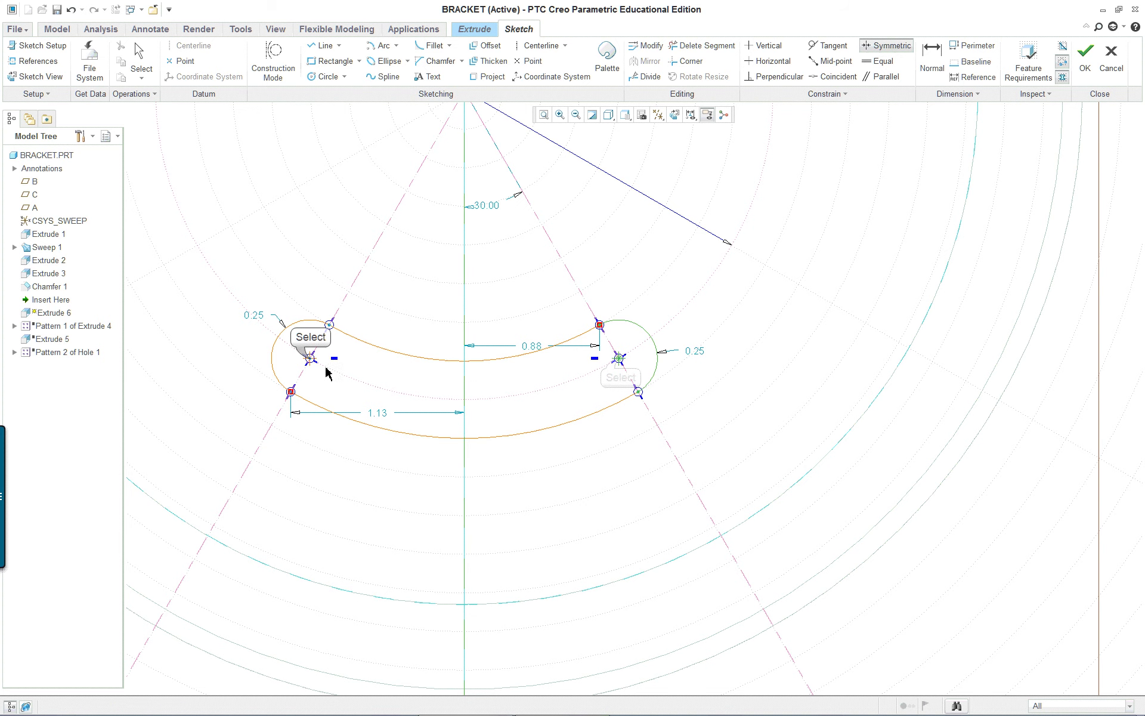
pyautogui.click(310, 358)
pyautogui.scroll(-1, 729, 374)
pyautogui.scroll(1, 729, 374)
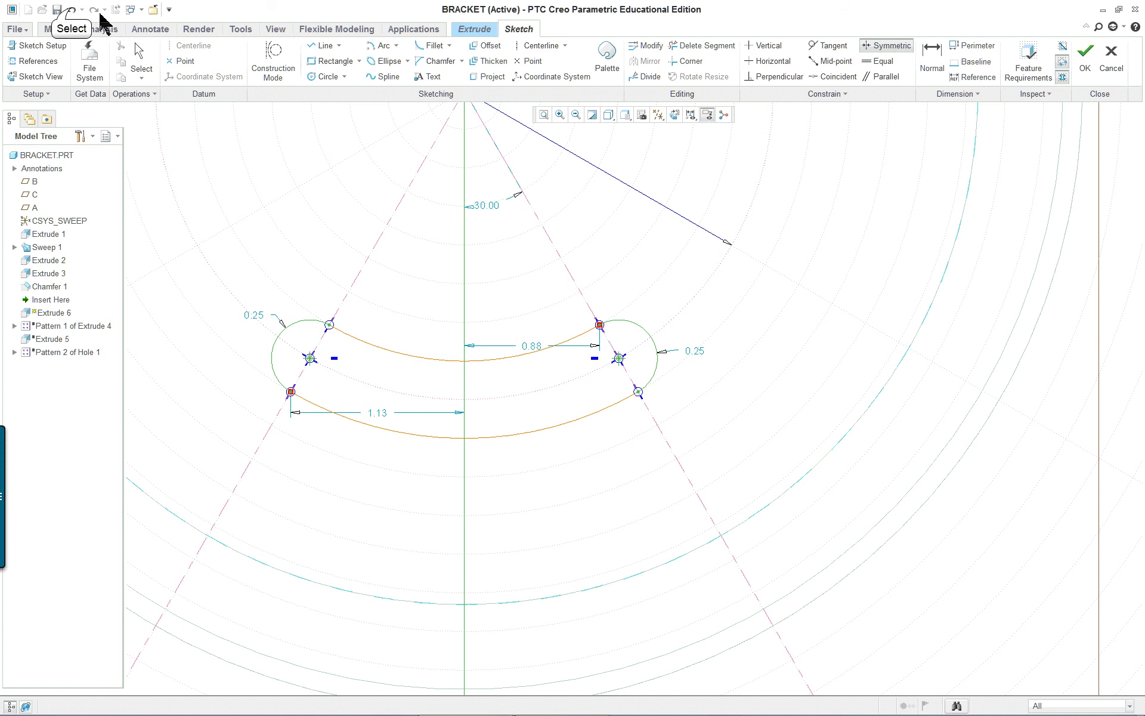
# Undo the horizontal constraint between the center points of the slot's two end arcs.
pyautogui.click(71, 10)
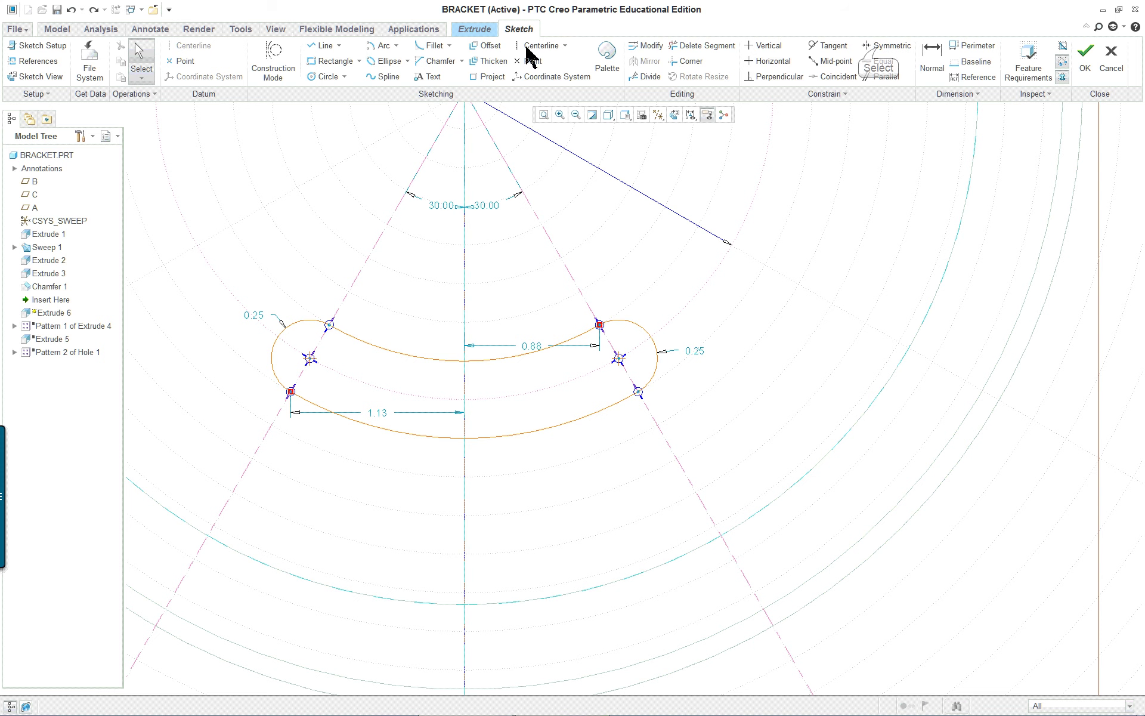
pyautogui.click(883, 45)
pyautogui.click(469, 324)
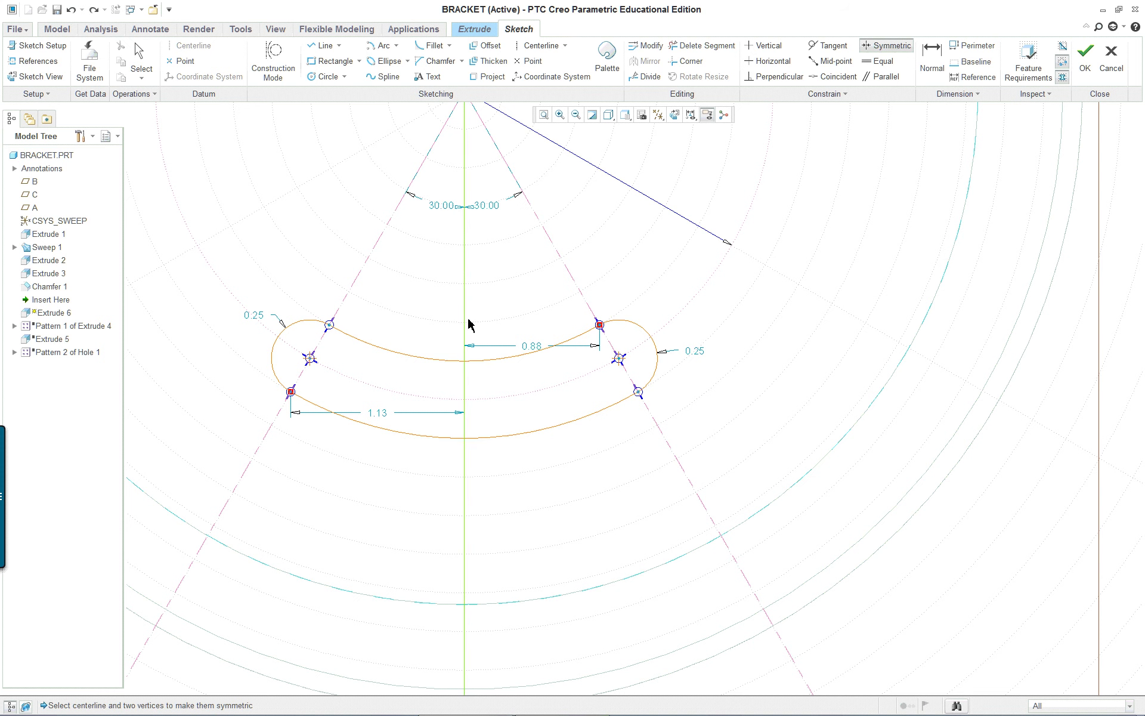
# Add a vertical construction centerline through the construction circle's center, along the vertical reference.
pyautogui.rightClick(821, 258)
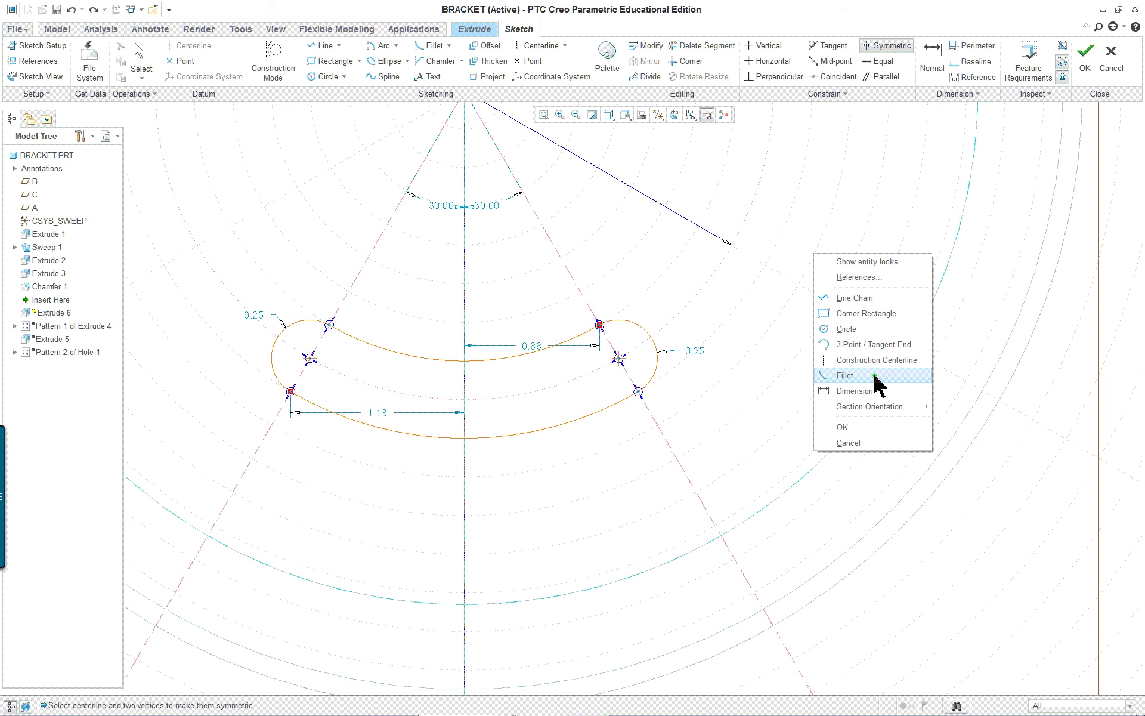
pyautogui.click(889, 364)
pyautogui.click(460, 341)
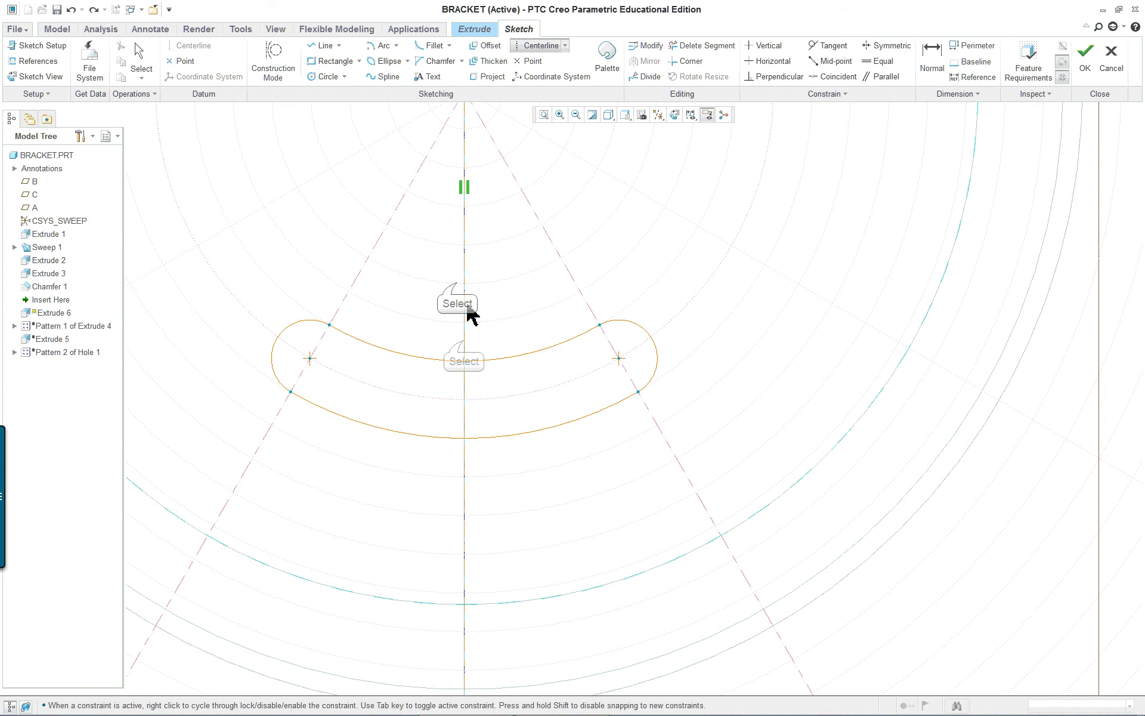
pyautogui.middleClick(766, 311)
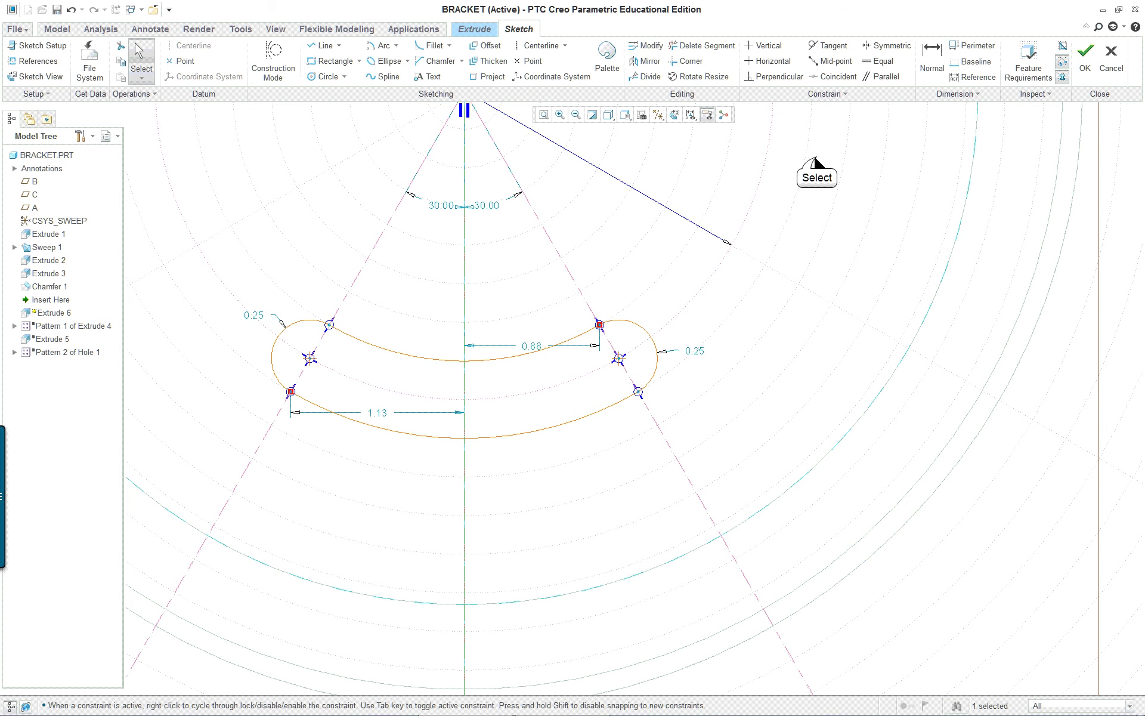
# Constrain the center points of the slot's two end arcs to be symmetric about the vertical centerline.
pyautogui.click(888, 46)
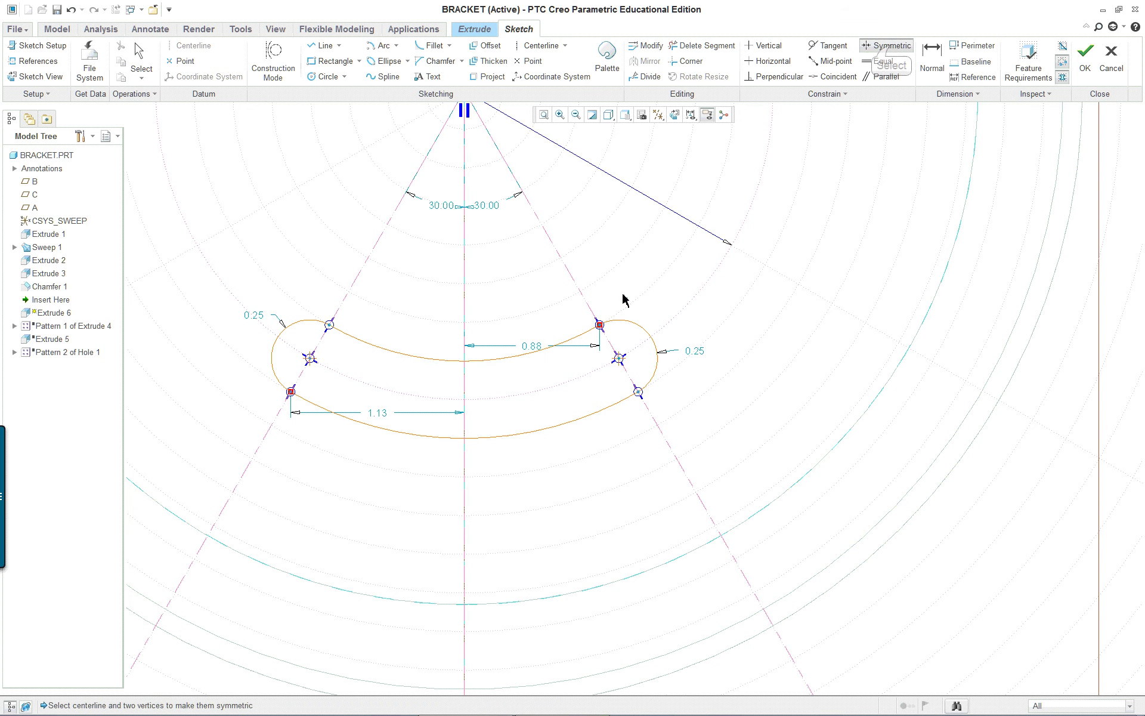
pyautogui.click(466, 413)
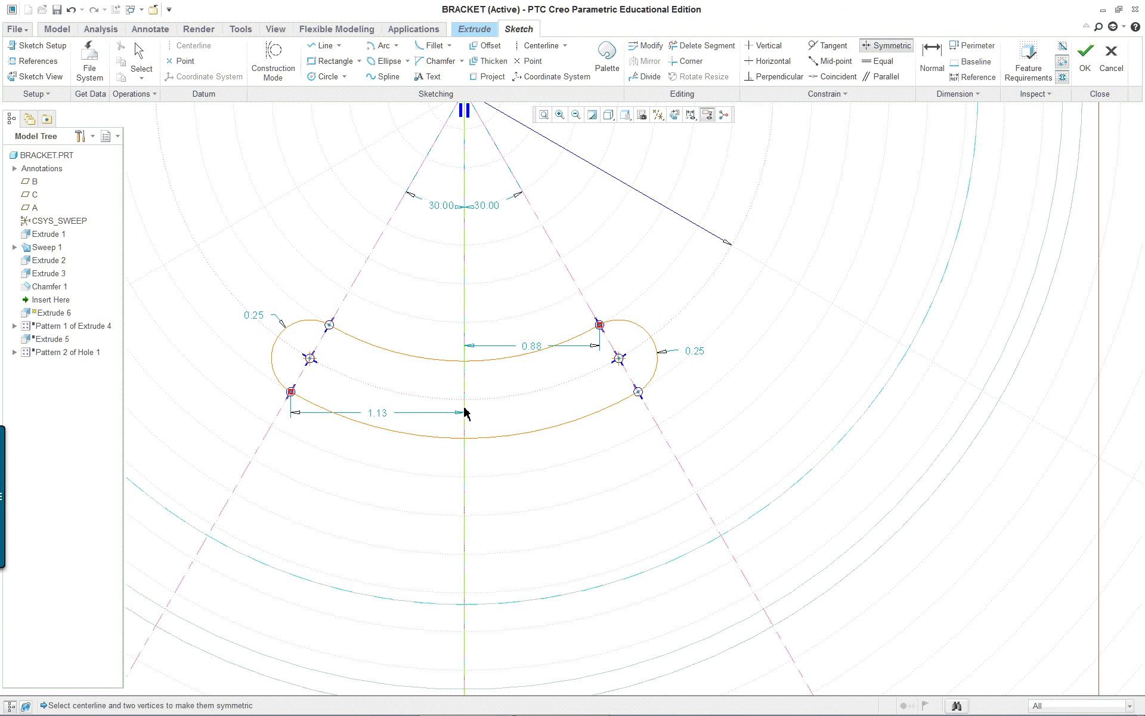
pyautogui.click(466, 322)
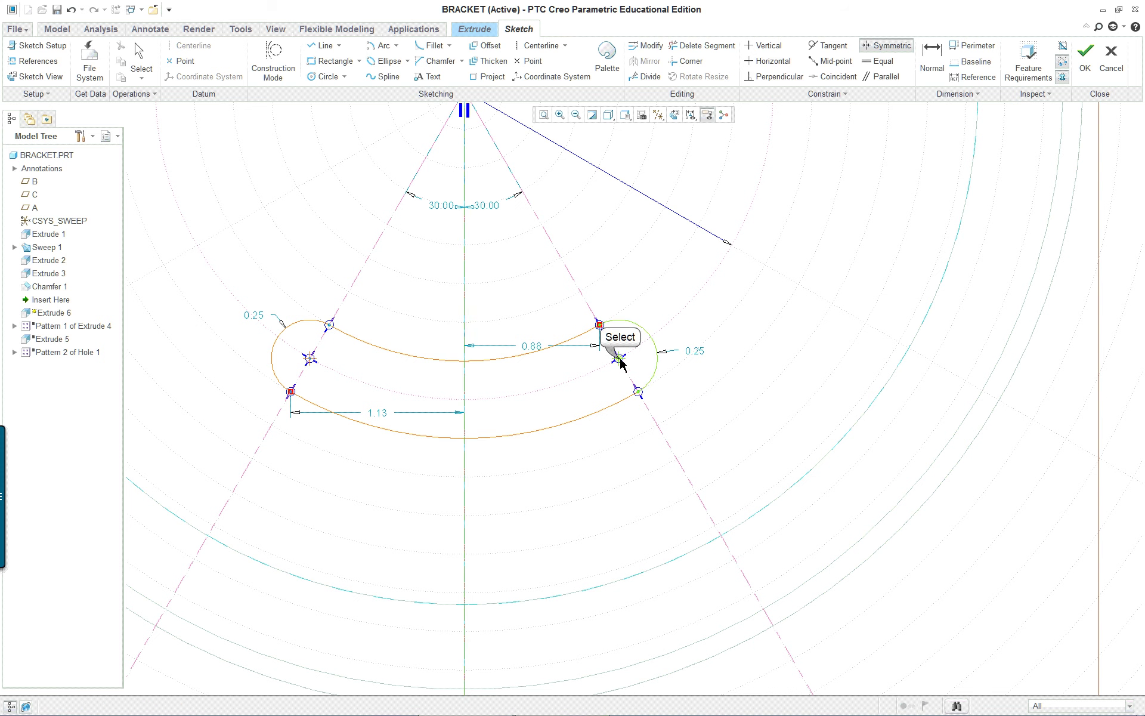
pyautogui.click(310, 359)
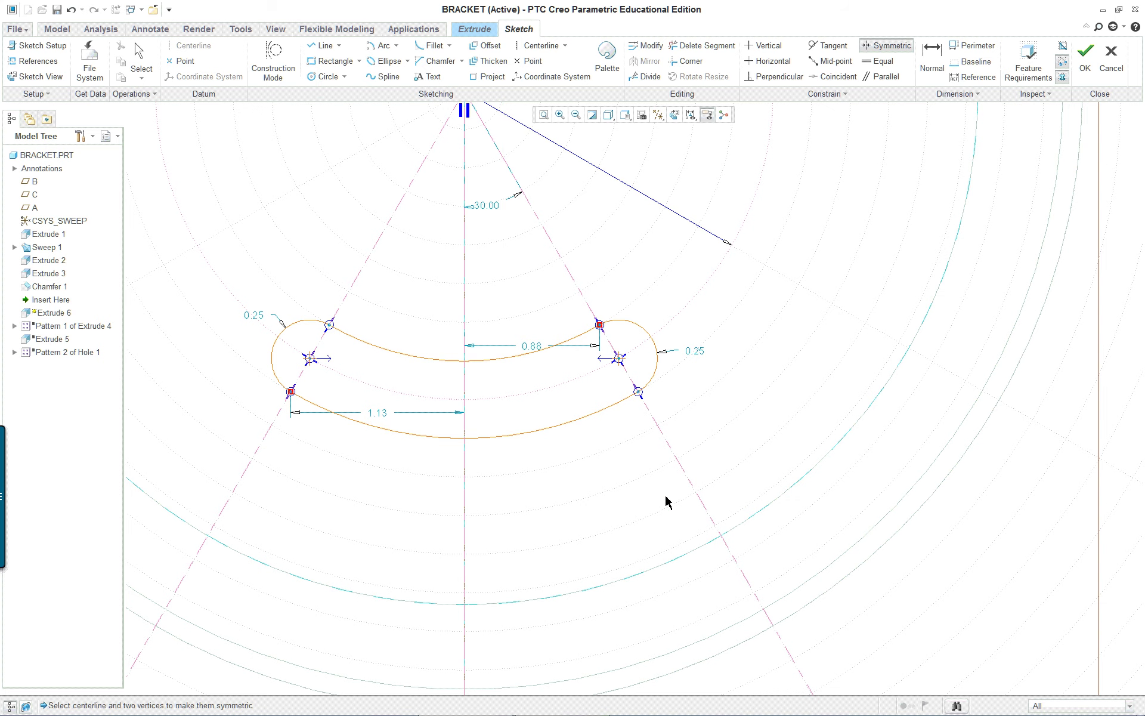
# Make the slot's two inner endpoints and its two outer endpoints symmetric about the vertical centerline.
pyautogui.scroll(-3, 668, 499)
pyautogui.scroll(2, 613, 468)
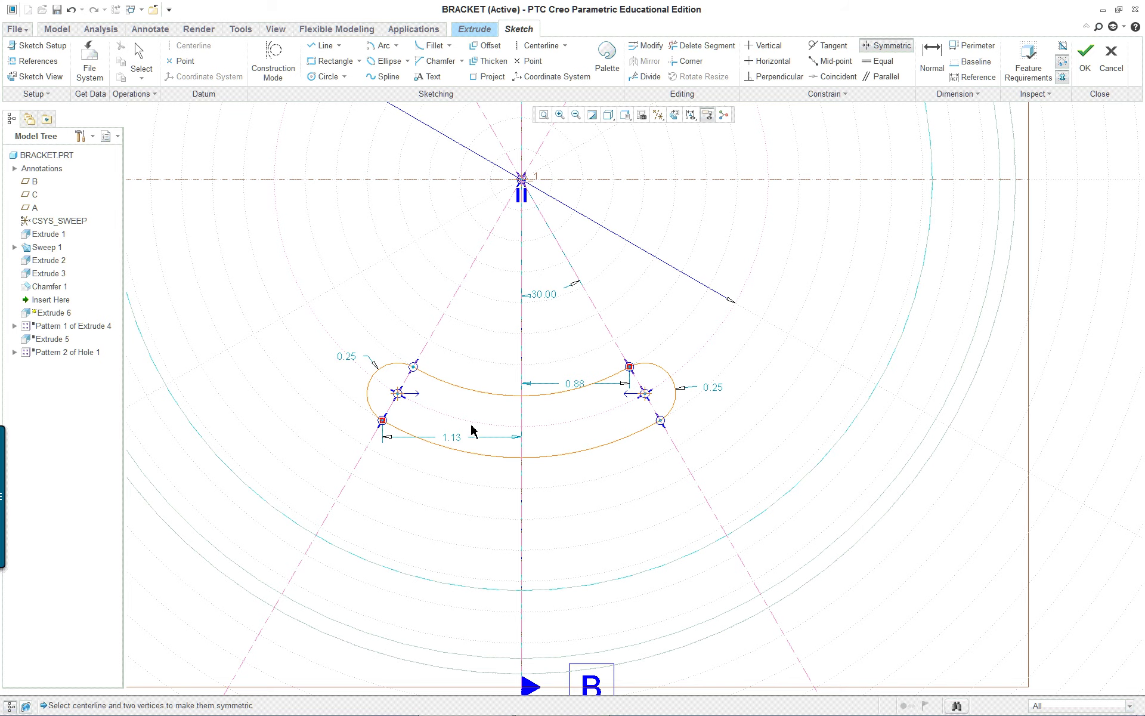
pyautogui.scroll(2, 512, 409)
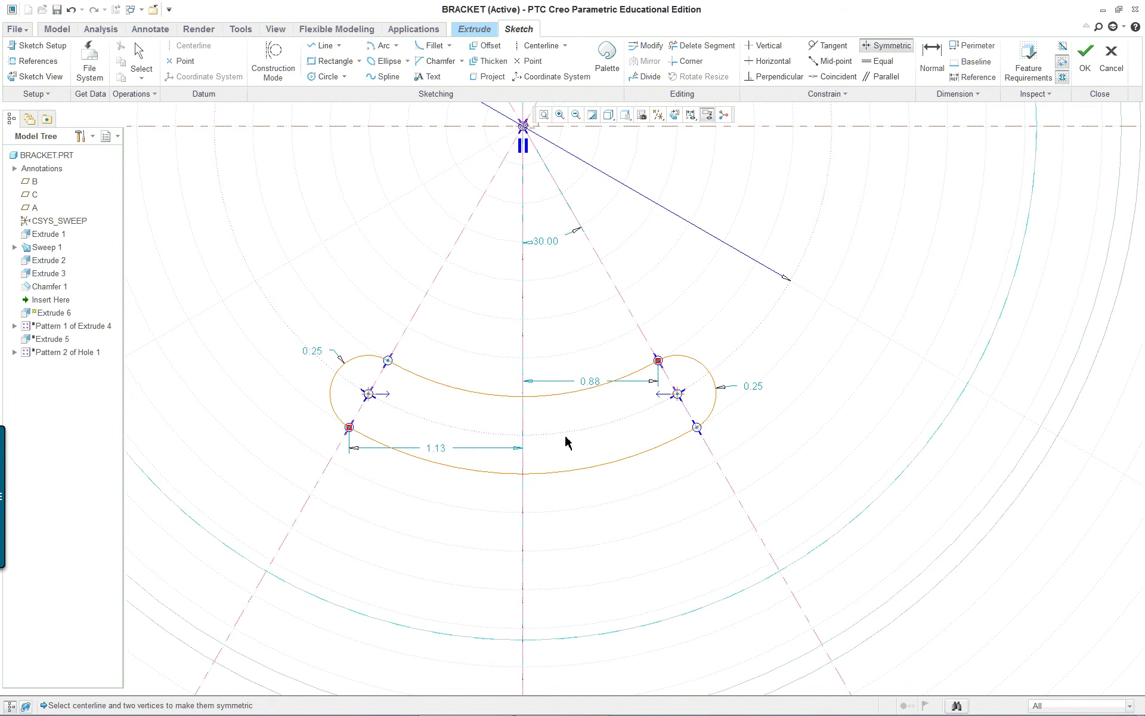
pyautogui.scroll(2, 566, 442)
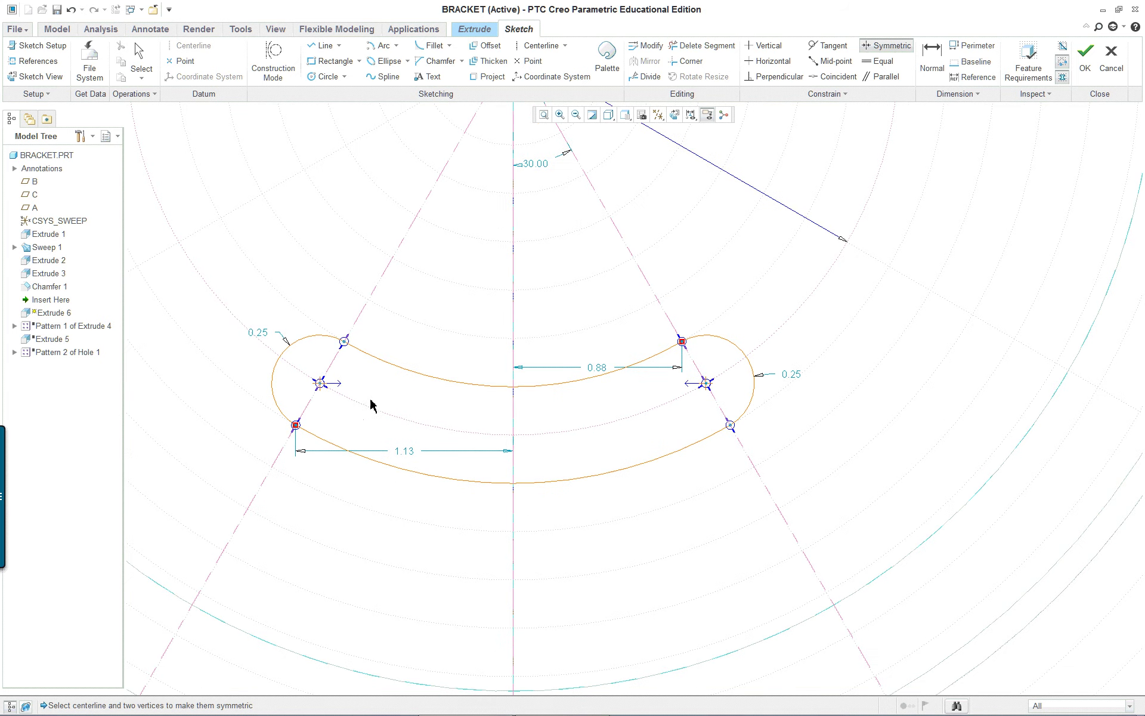
pyautogui.click(513, 334)
pyautogui.click(682, 342)
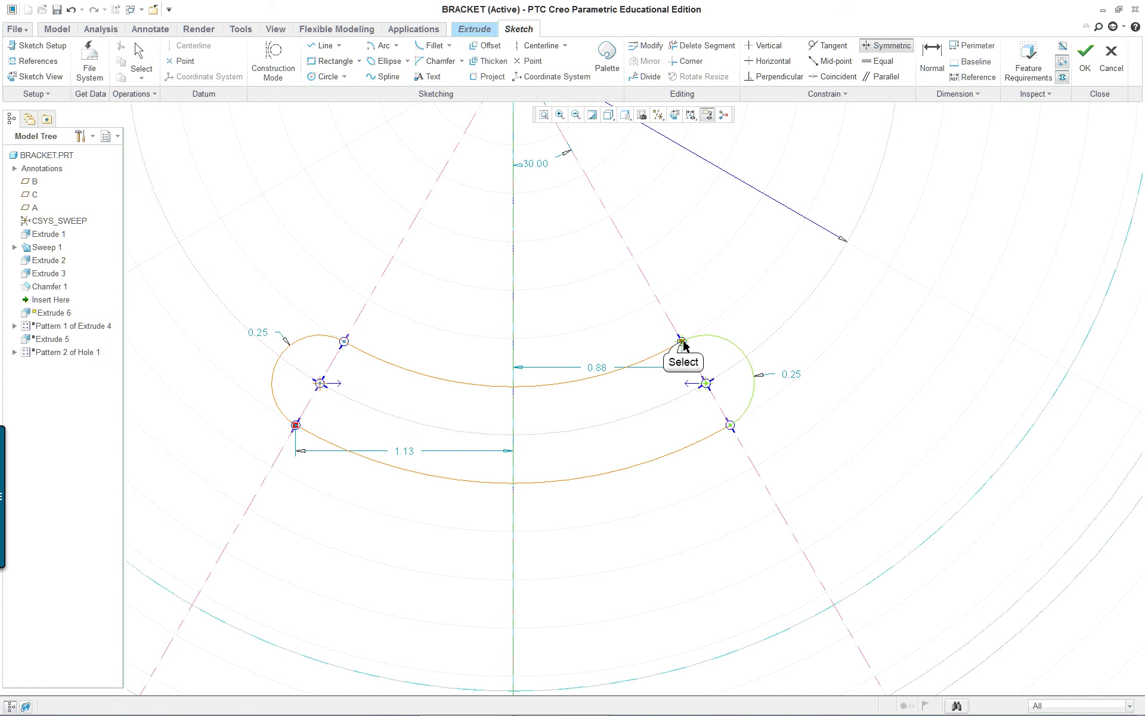
pyautogui.click(345, 342)
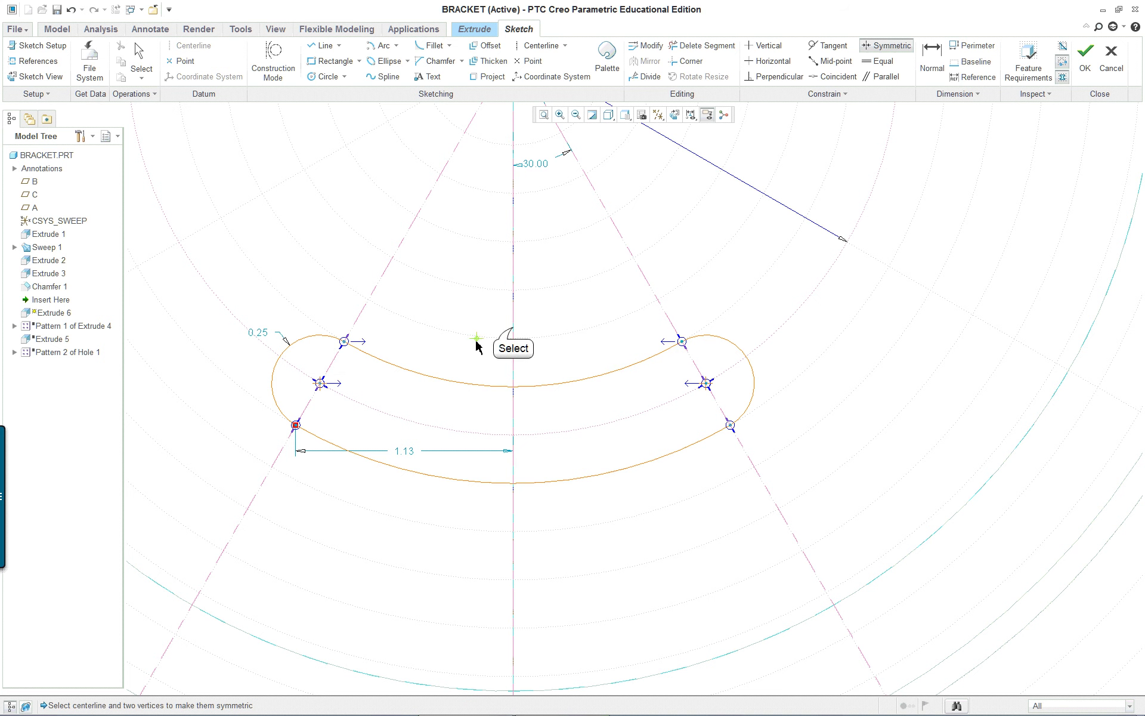
pyautogui.click(730, 425)
pyautogui.click(295, 425)
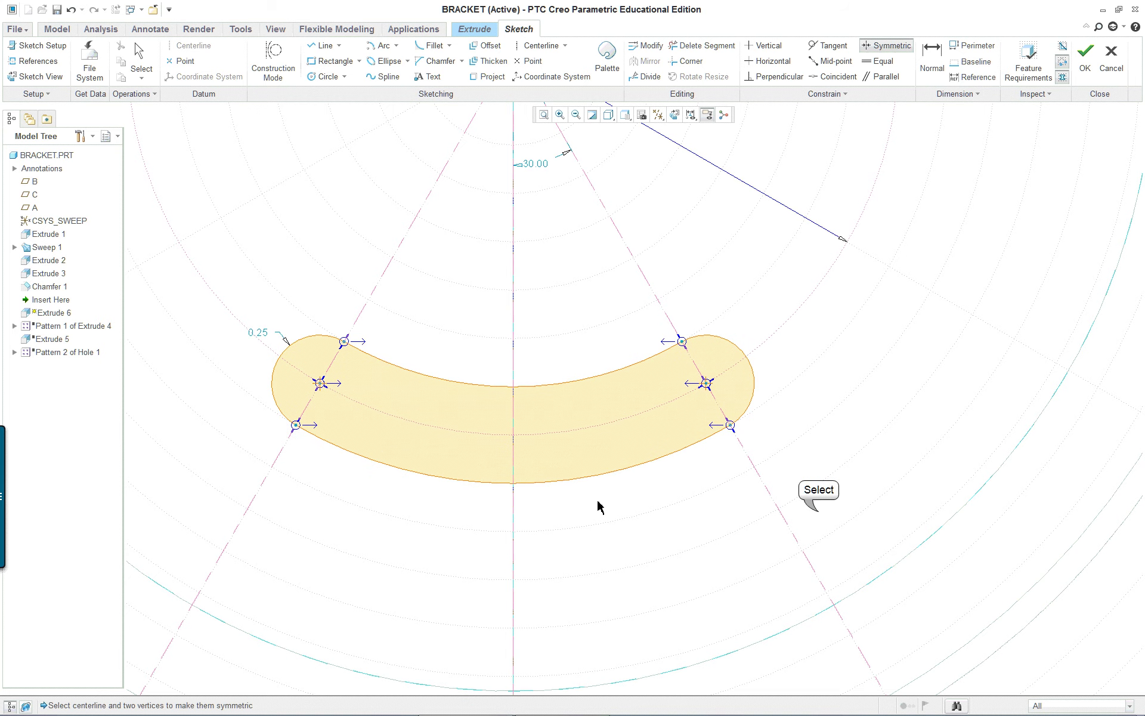
# Dimension the angle between the two angled centerlines below the slot as 60.00.
pyautogui.scroll(-2, 749, 521)
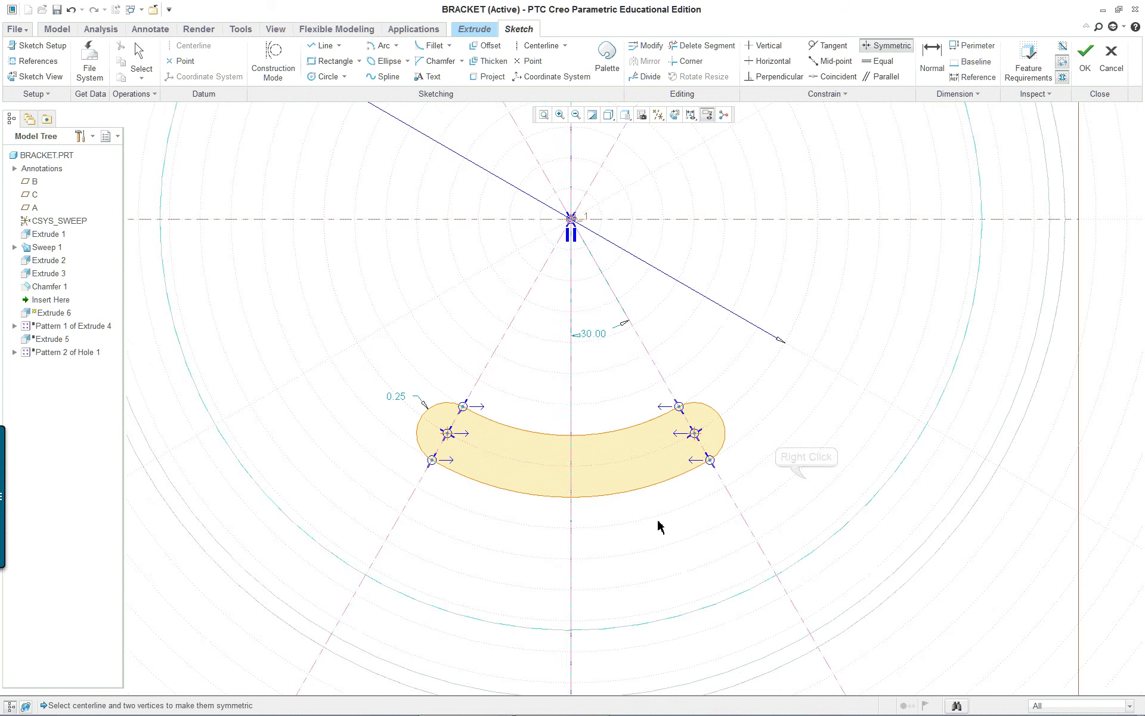
pyautogui.scroll(1, 660, 524)
pyautogui.rightClick(808, 483)
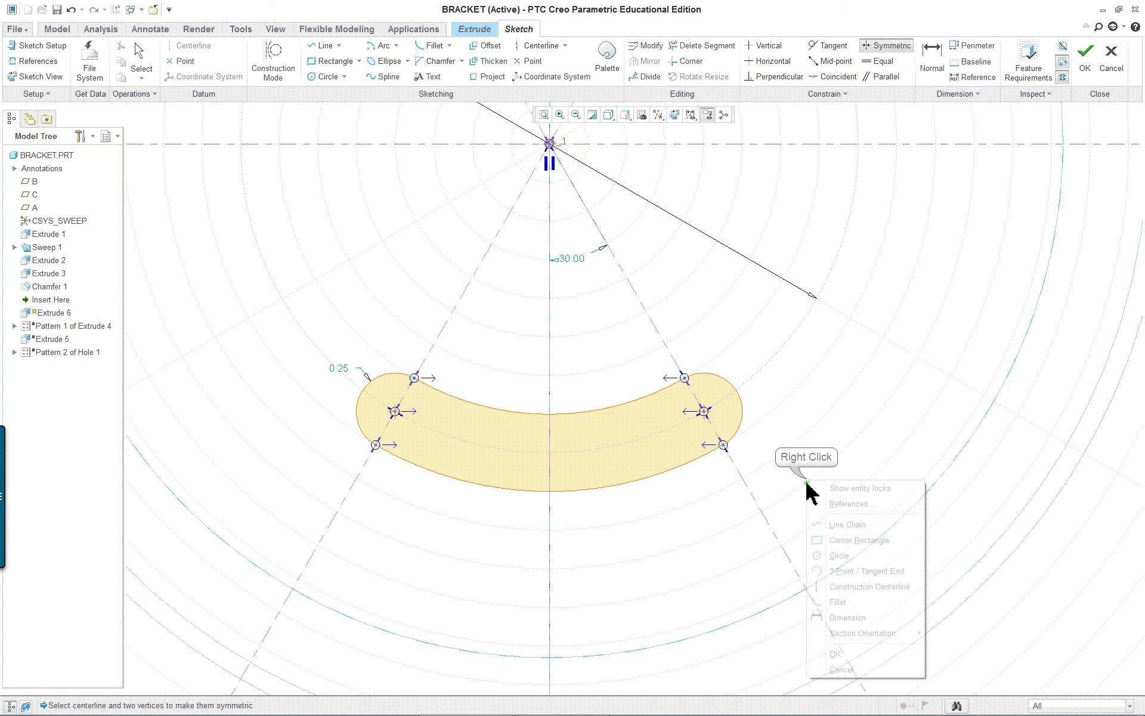
pyautogui.click(835, 615)
pyautogui.click(325, 536)
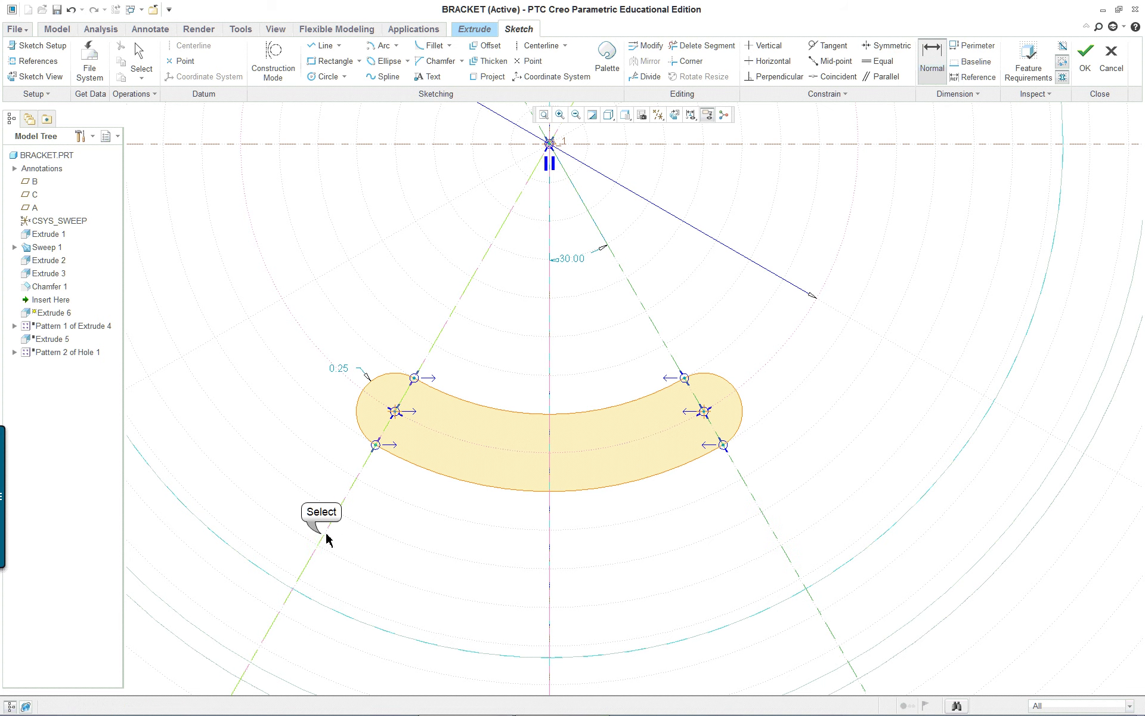
pyautogui.middleClick(485, 569)
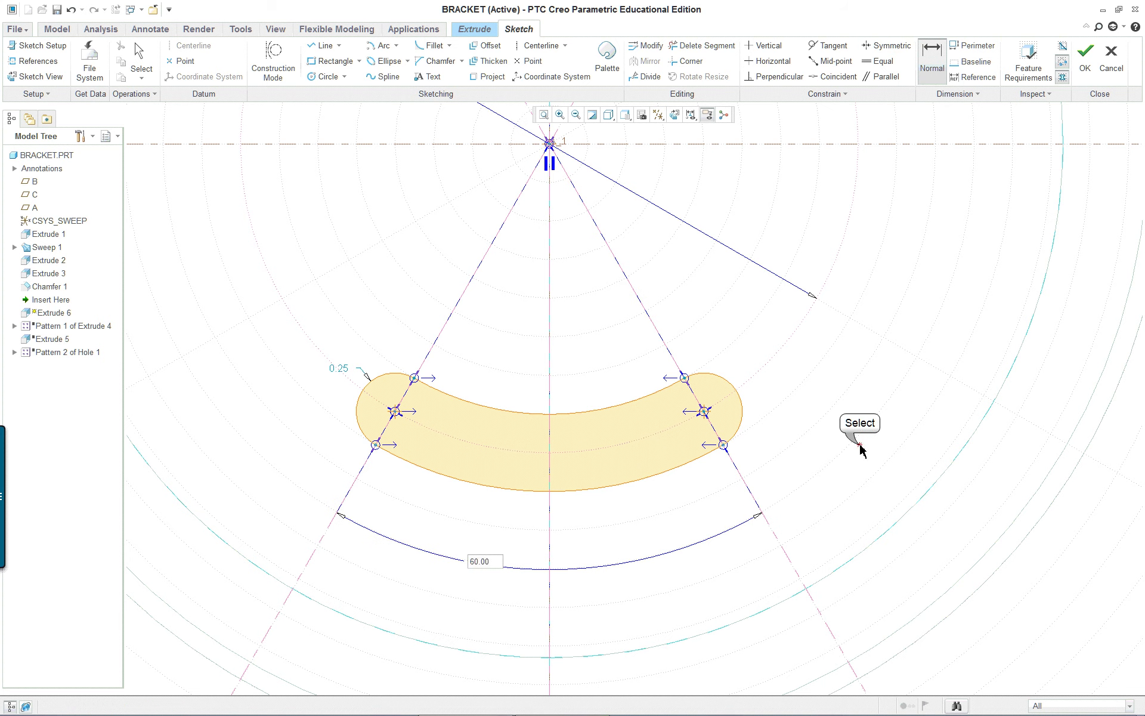
pyautogui.press('Return')
pyautogui.scroll(1, 835, 483)
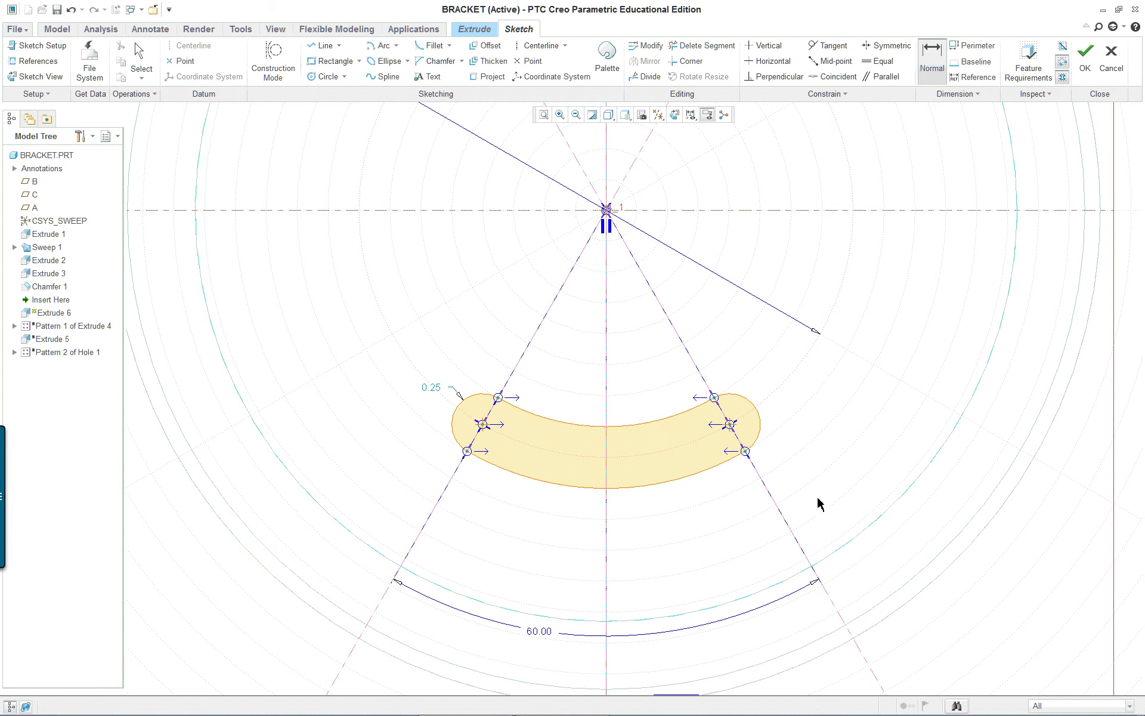
# Review the complete slot profile and accept the sketch to return to the extrude definition.
pyautogui.scroll(-2, 781, 536)
pyautogui.scroll(1, 781, 533)
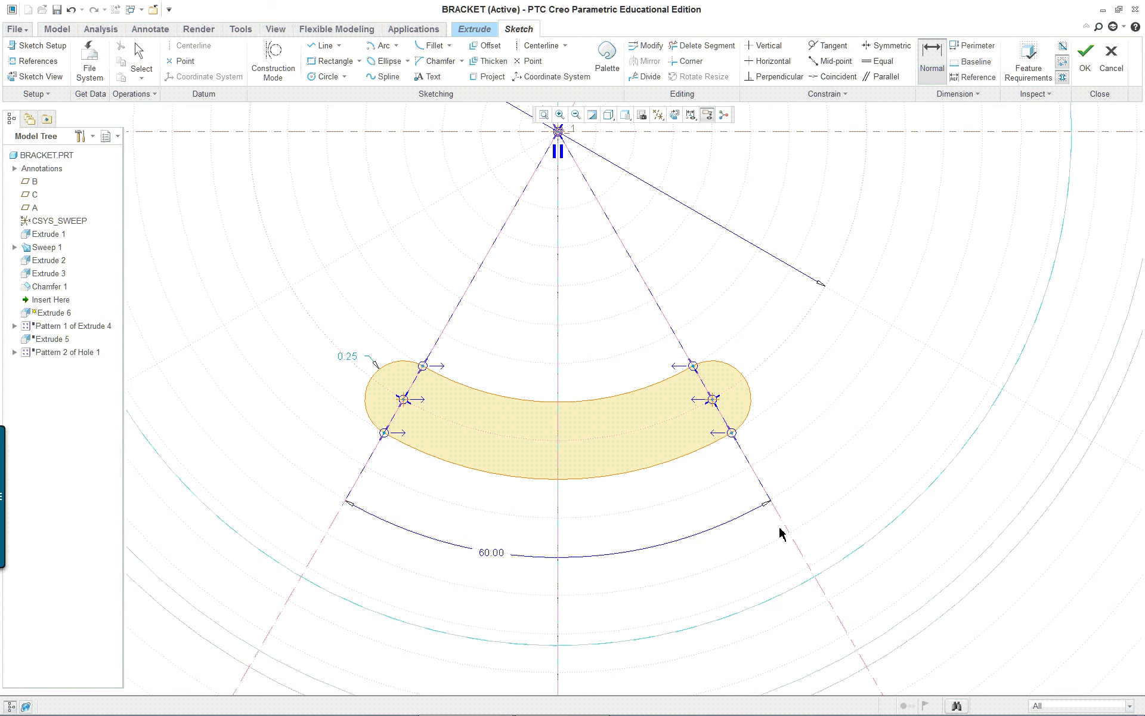
pyautogui.scroll(3, 706, 491)
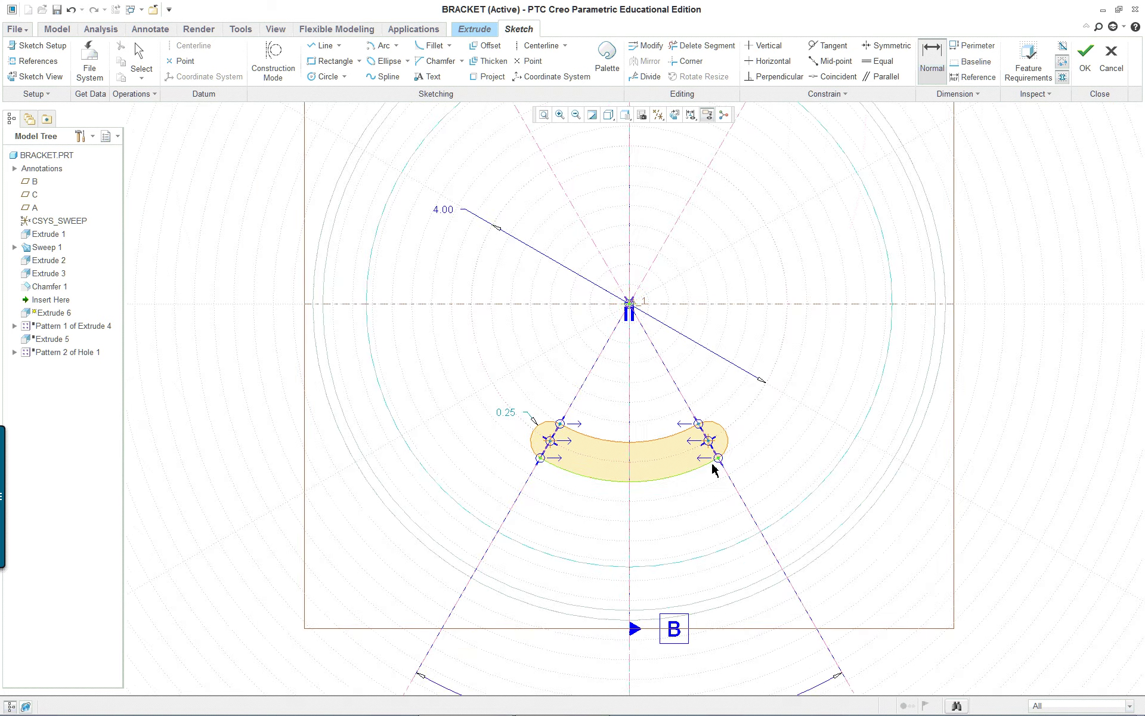
pyautogui.scroll(-2, 715, 469)
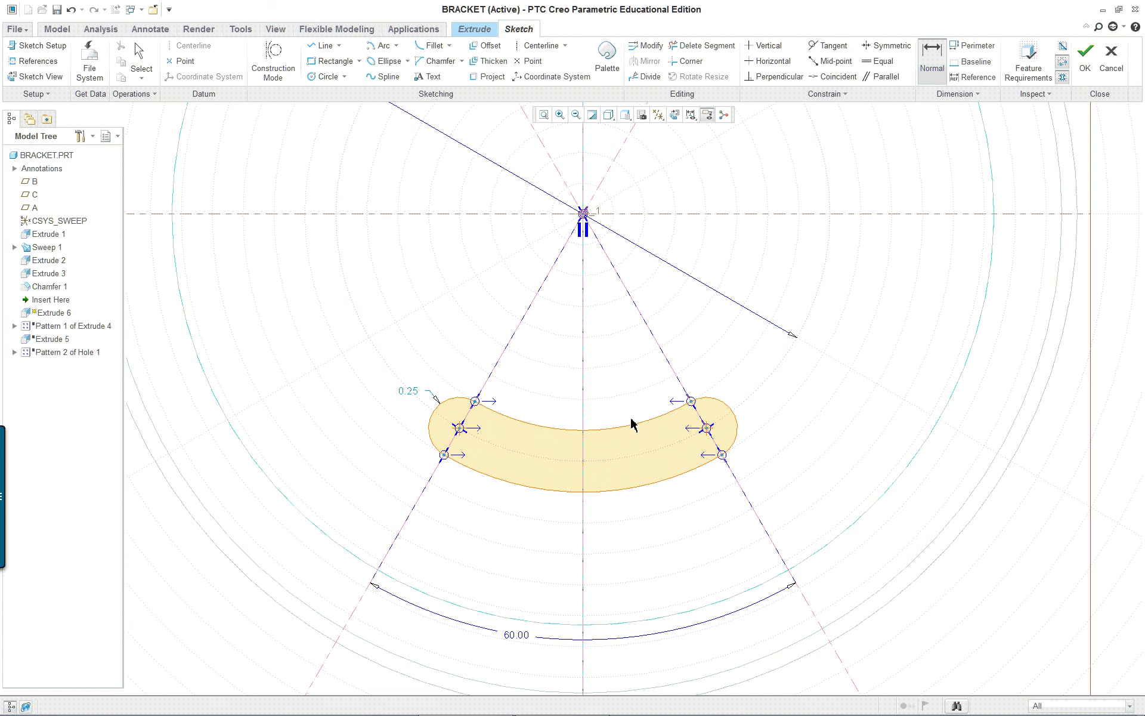
pyautogui.scroll(3, 663, 358)
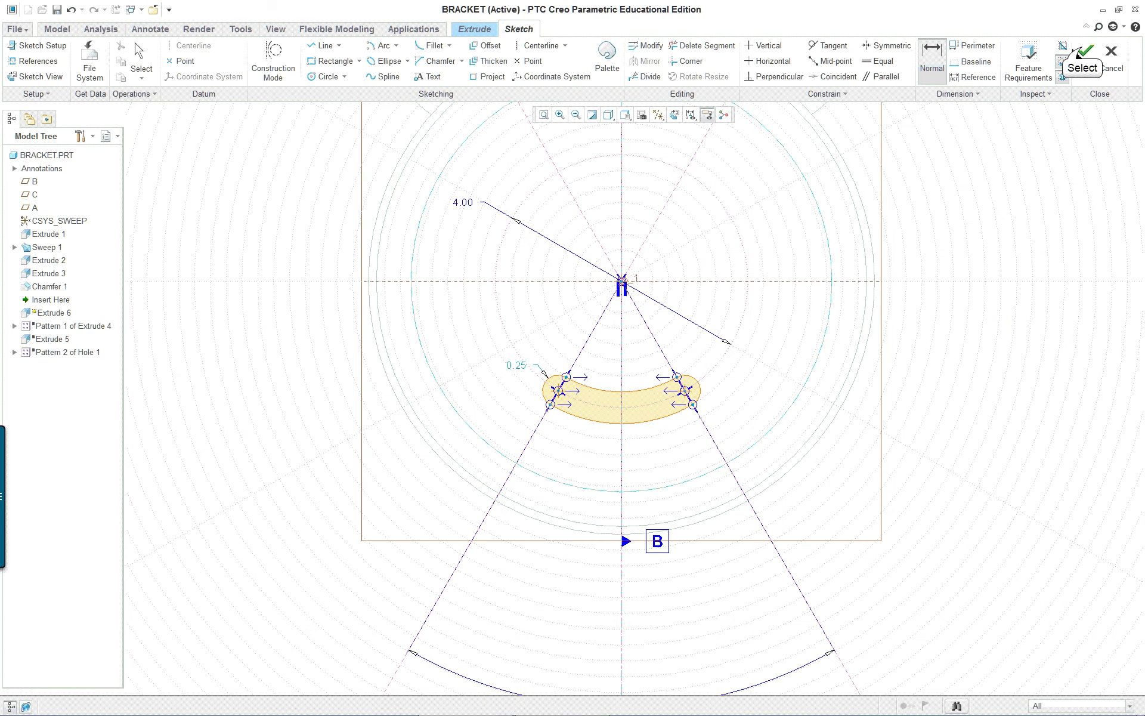
pyautogui.click(1085, 58)
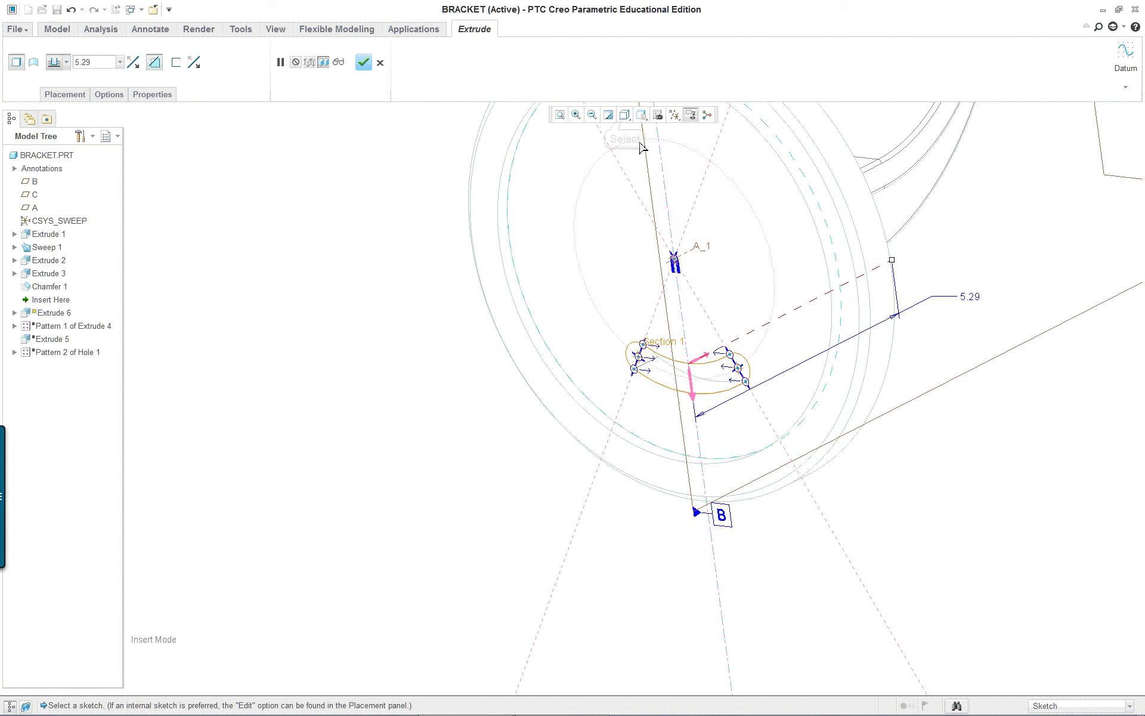
# Display the bracket as Shading With Edges to preview the slot cut in the round flange.
pyautogui.click(626, 117)
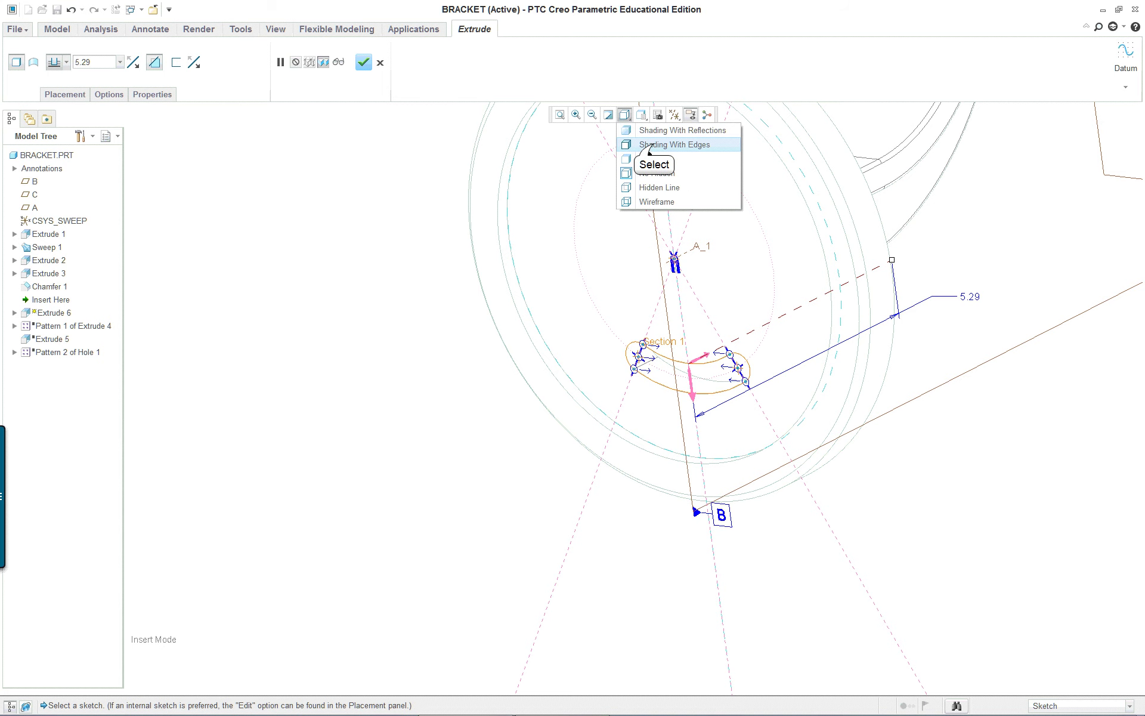
pyautogui.click(655, 145)
pyautogui.moveTo(1002, 327)
pyautogui.mouseDown(button='middle')
pyautogui.moveTo(994, 225)
pyautogui.moveTo(919, 321)
pyautogui.mouseUp(button='middle')
pyautogui.scroll(-3, 937, 284)
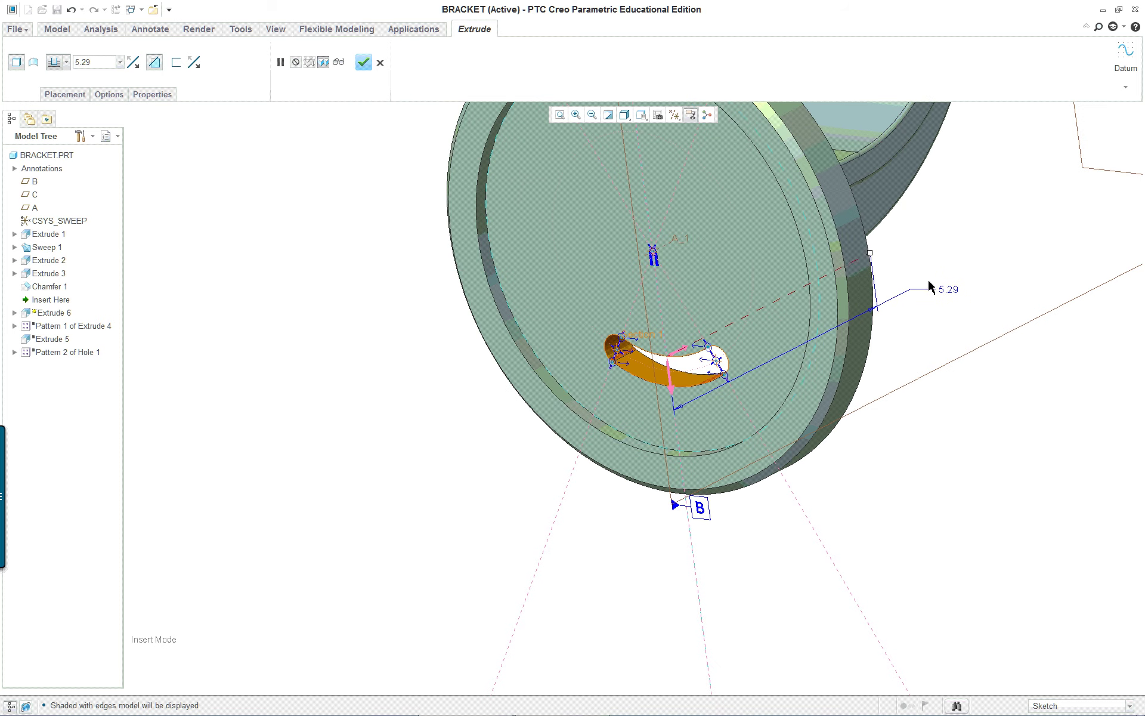
# Change the slot cut's depth option from blind to through all.
pyautogui.rightClick(879, 253)
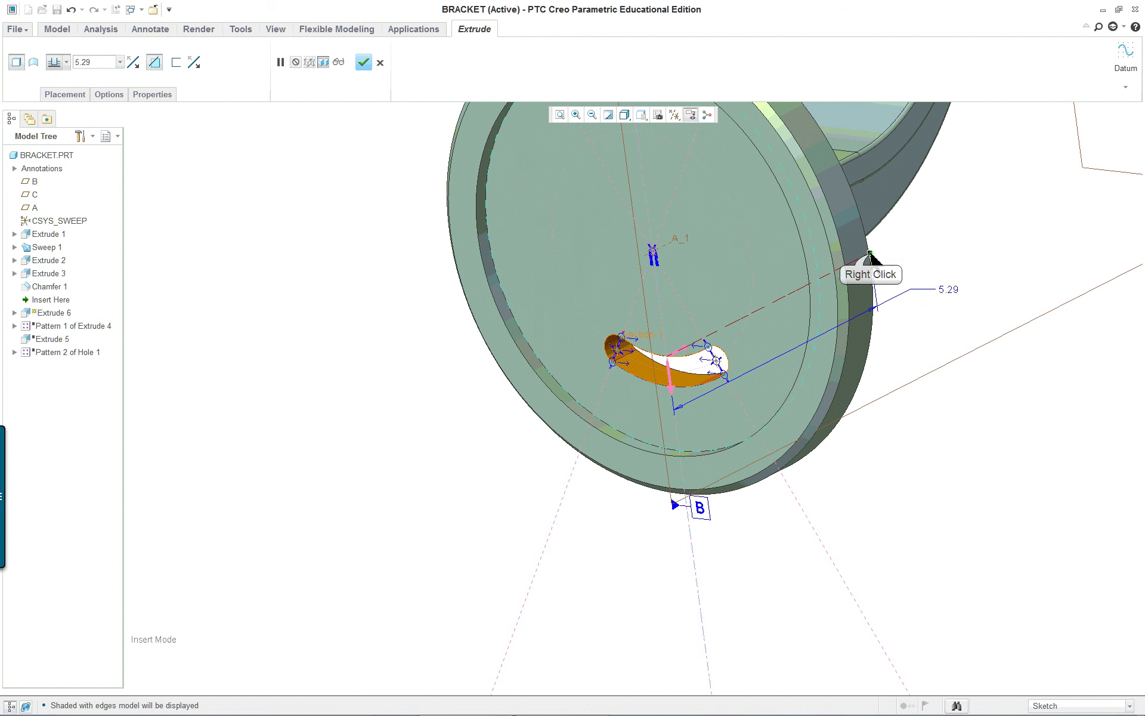
pyautogui.click(916, 319)
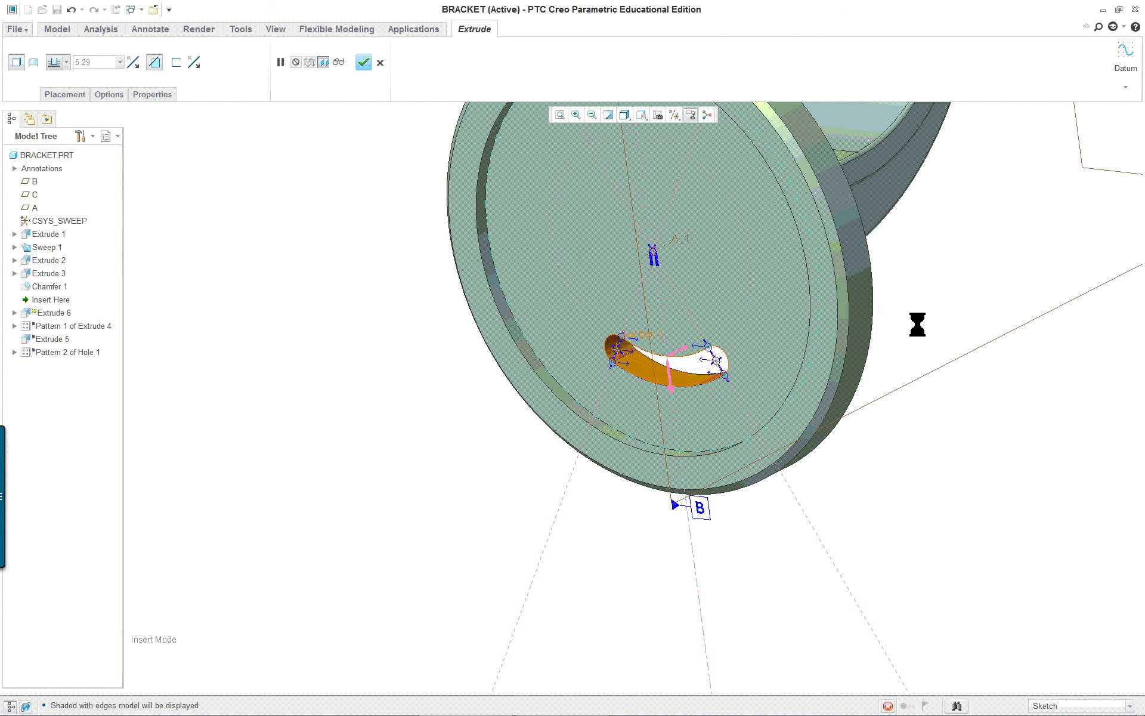
pyautogui.scroll(-3, 936, 325)
pyautogui.scroll(2, 1045, 231)
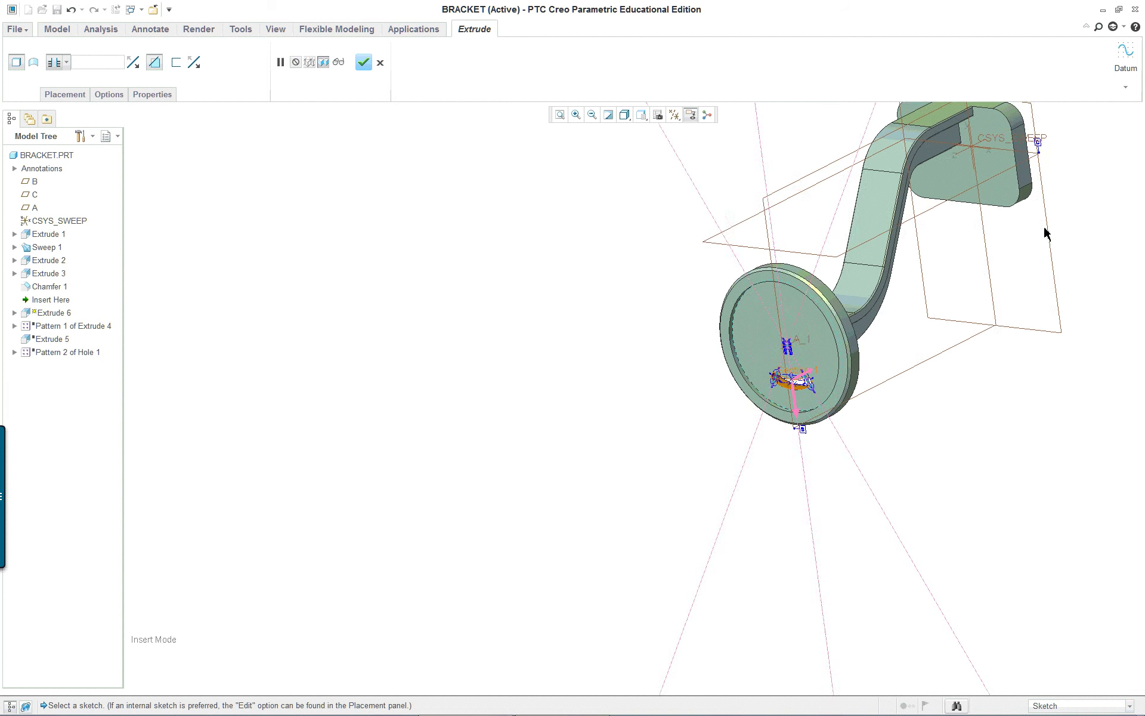
# Check the slot preview in the round flange and complete the through-all extrude cut.
pyautogui.scroll(-2, 1045, 232)
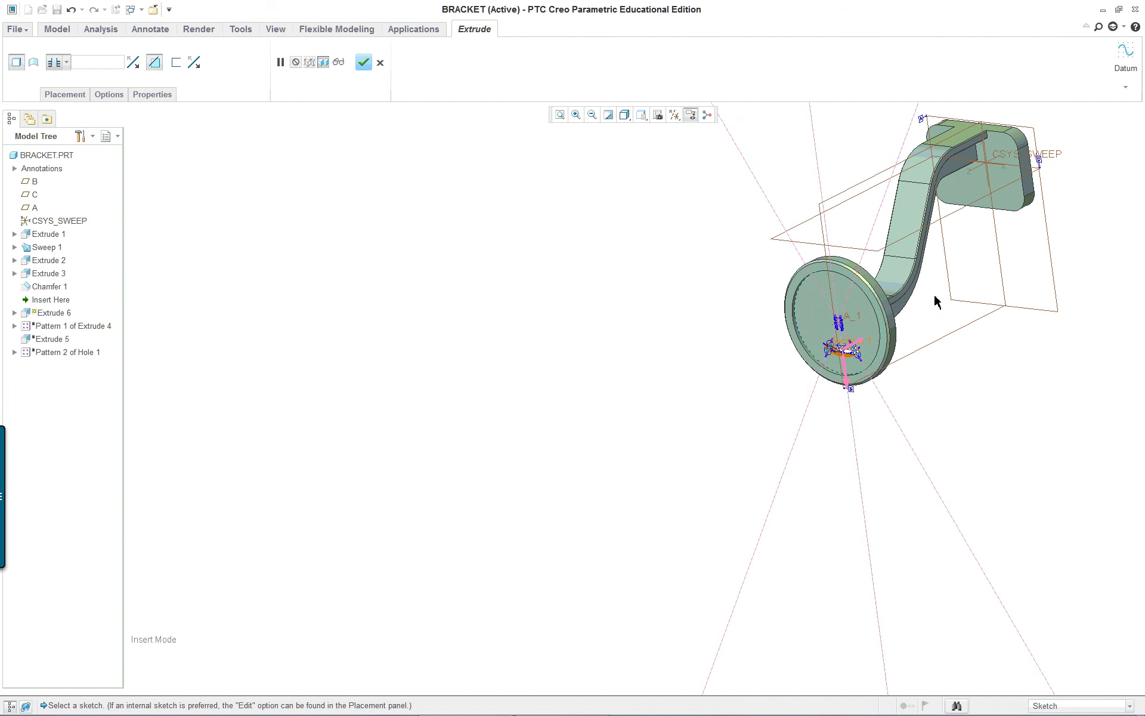
pyautogui.keyDown('shift'); pyautogui.moveTo(935, 301); pyautogui.dragTo(659, 382, button='middle'); pyautogui.keyUp('shift')
pyautogui.scroll(4, 642, 429)
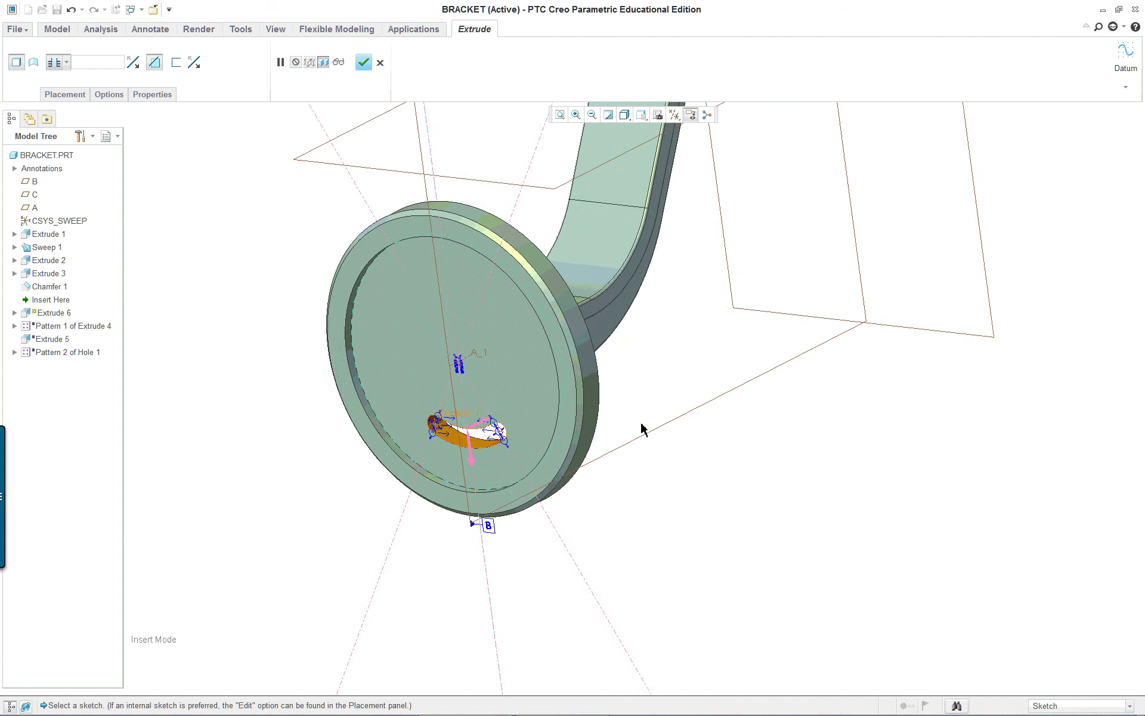
pyautogui.scroll(-3, 648, 420)
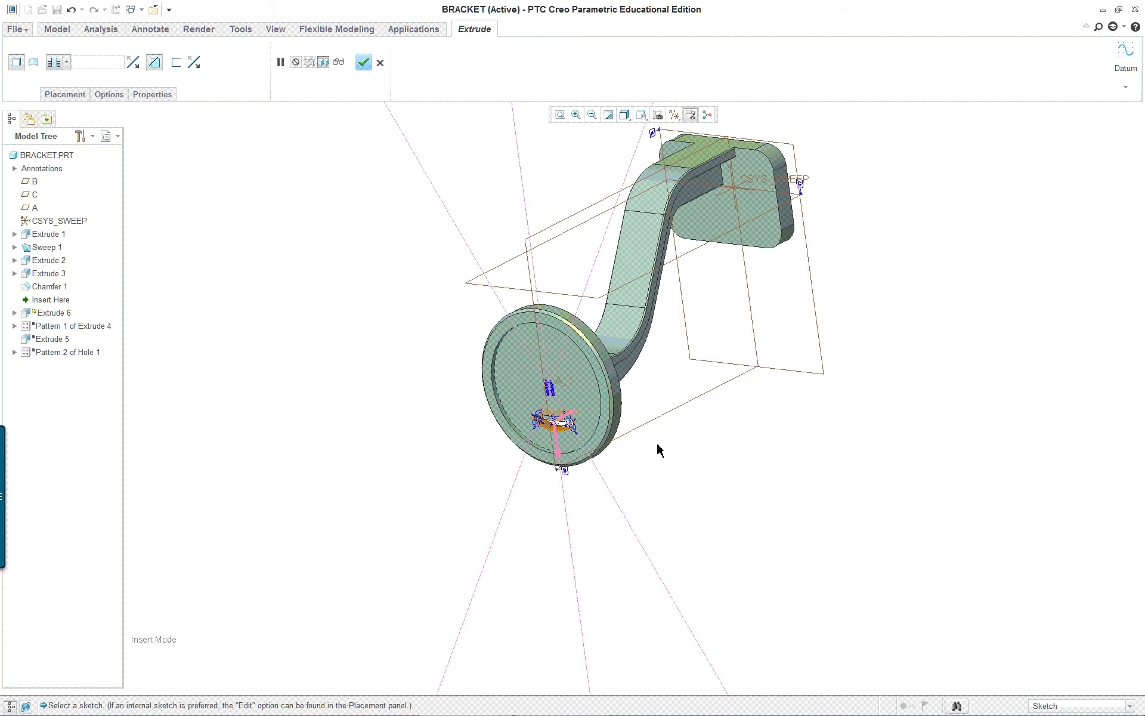
pyautogui.scroll(1, 626, 434)
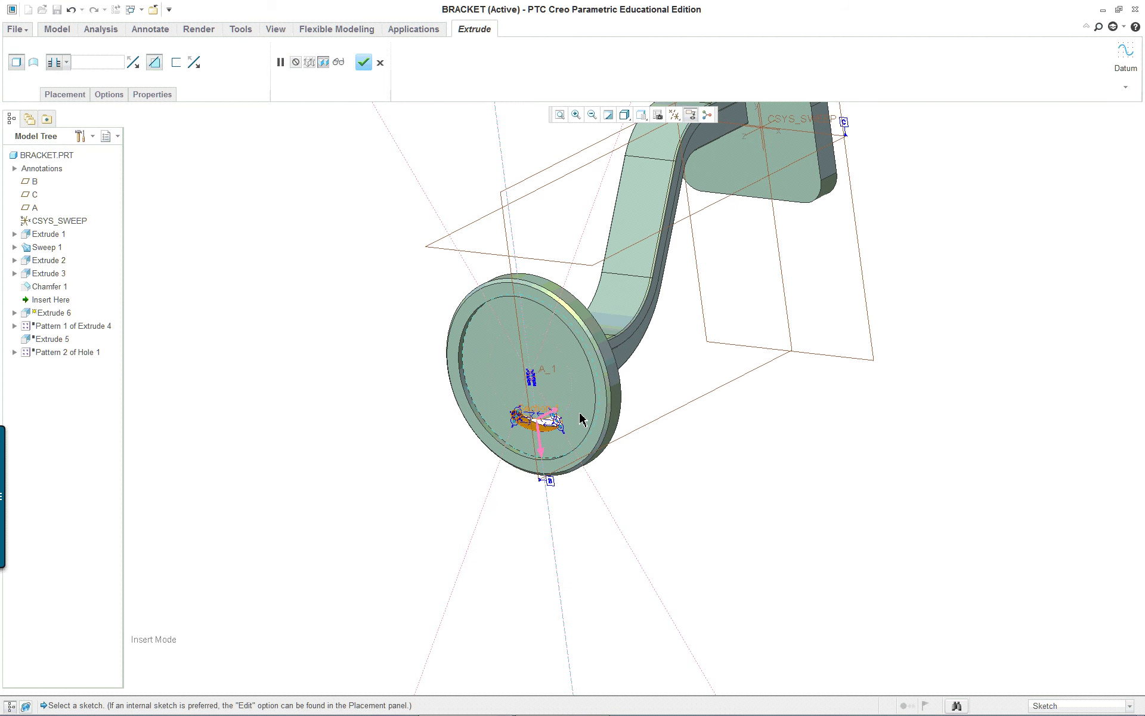
pyautogui.scroll(5, 527, 413)
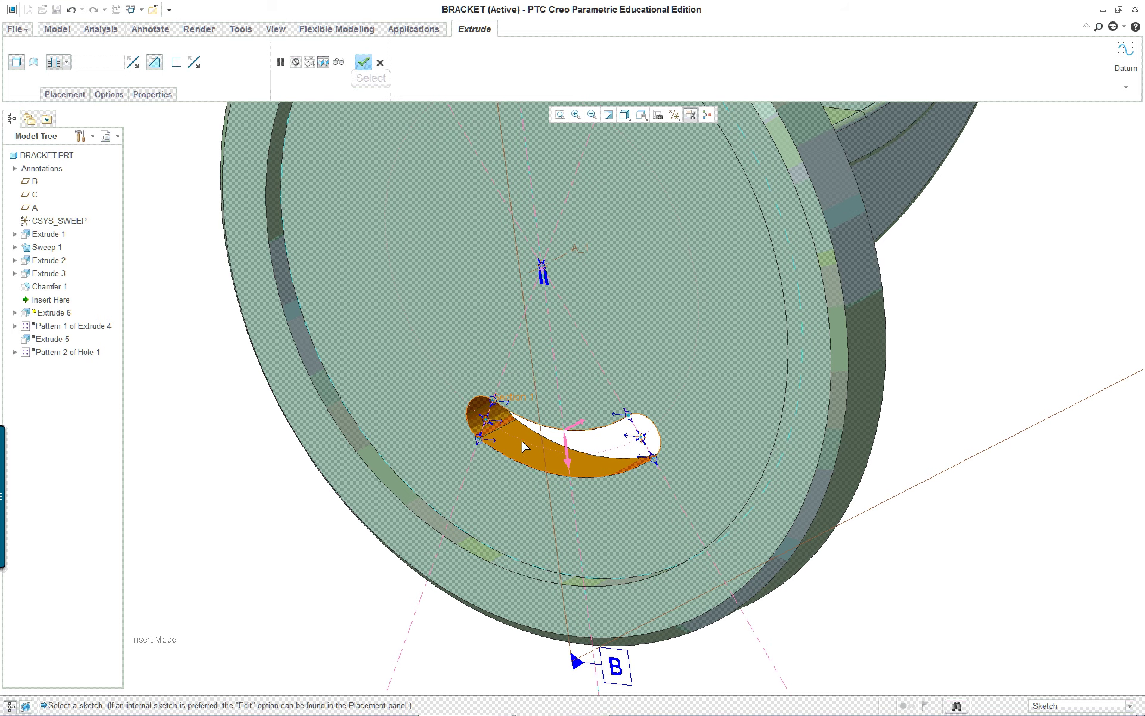
pyautogui.click(365, 62)
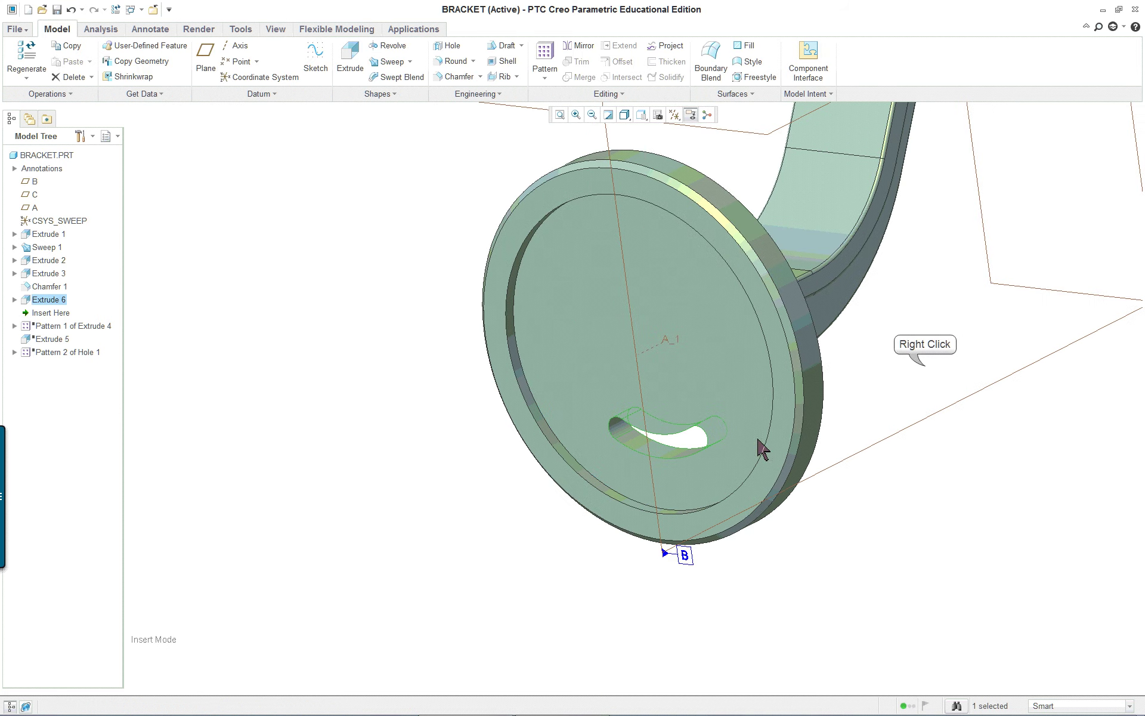
# Create an axis pattern of the slot cut about axis A_1 with 4 members spaced 90 degrees apart.
pyautogui.scroll(-3, 759, 447)
pyautogui.rightClick(925, 367)
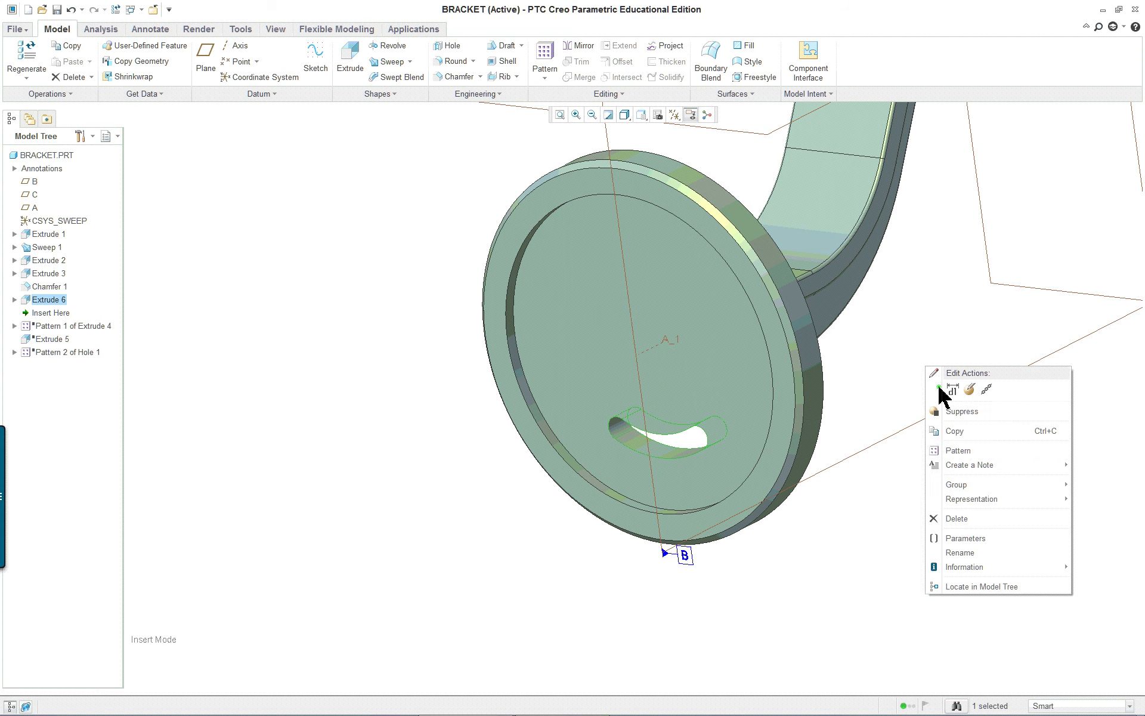
pyautogui.click(962, 450)
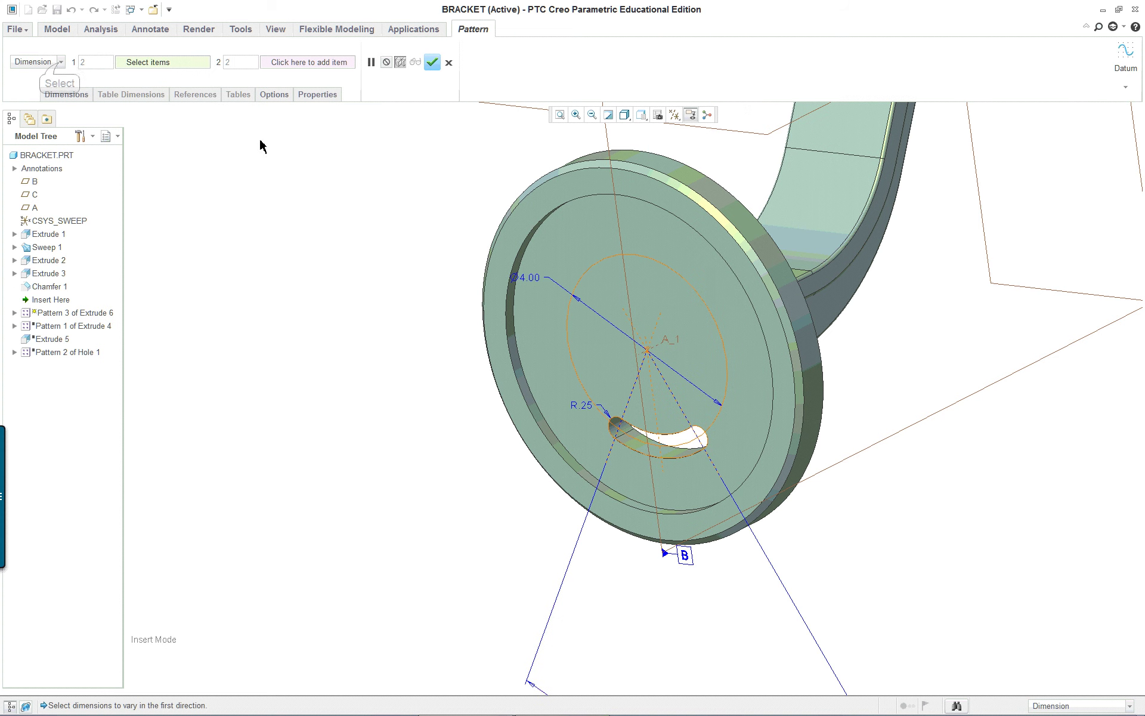
pyautogui.click(60, 62)
pyautogui.click(30, 100)
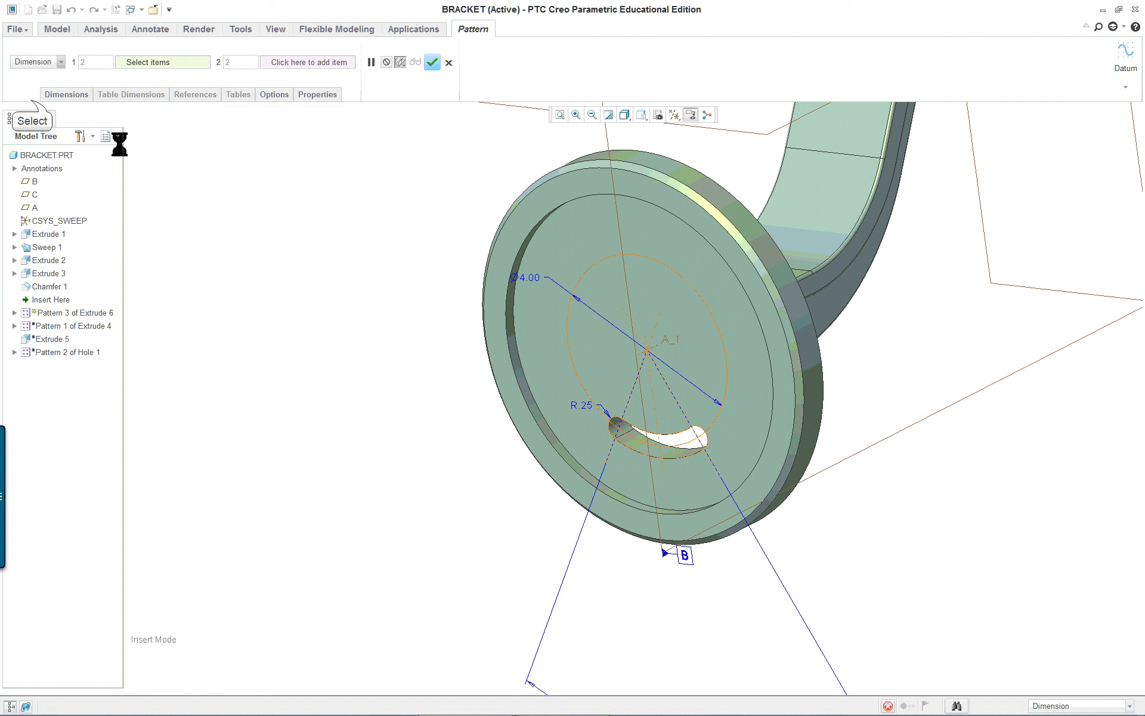
pyautogui.click(655, 348)
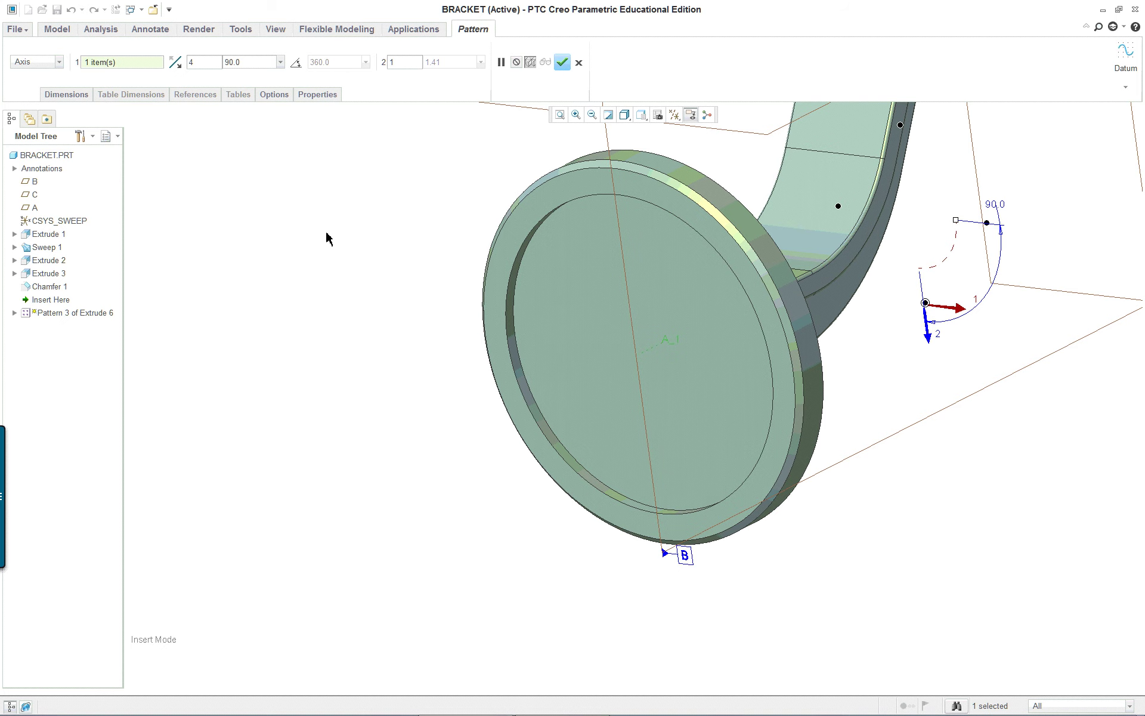
pyautogui.middleClick(350, 232)
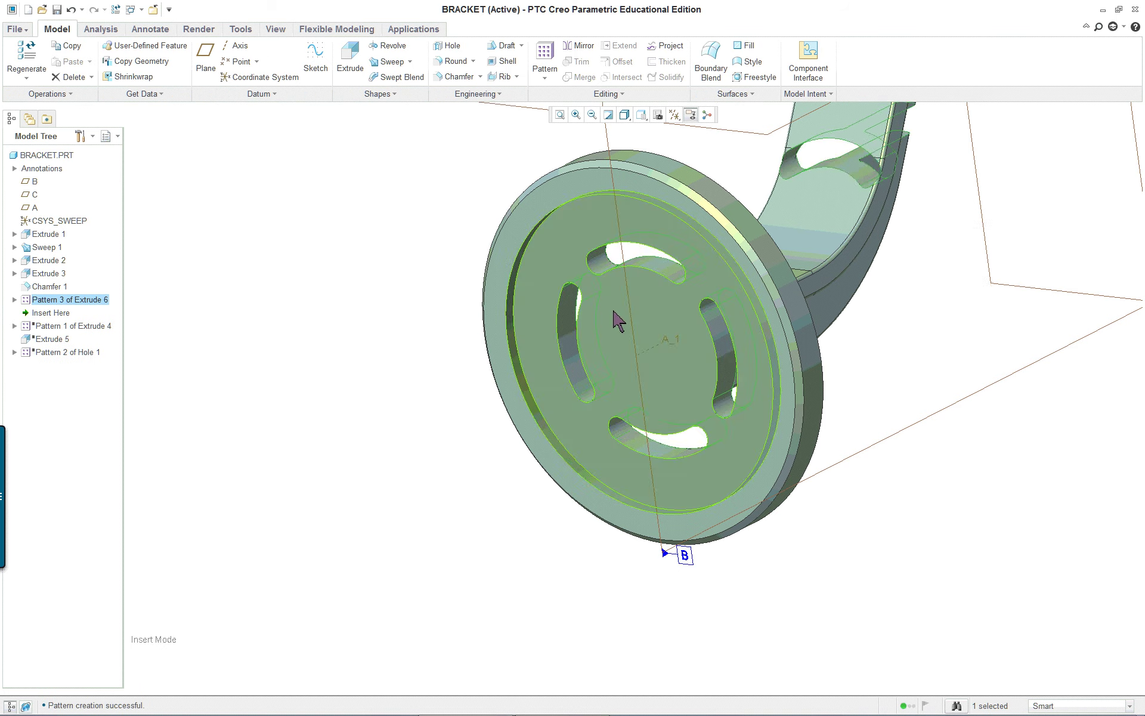
# Redefine the first slot cut of the pattern so its depth runs up to the back face of the round flange.
pyautogui.moveTo(614, 320); pyautogui.dragTo(793, 213, button='middle')
pyautogui.scroll(-5, 781, 227)
pyautogui.moveTo(691, 293); pyautogui.dragTo(661, 289, button='middle')
pyautogui.scroll(5, 661, 289)
pyautogui.moveTo(690, 345); pyautogui.dragTo(647, 372, button='middle')
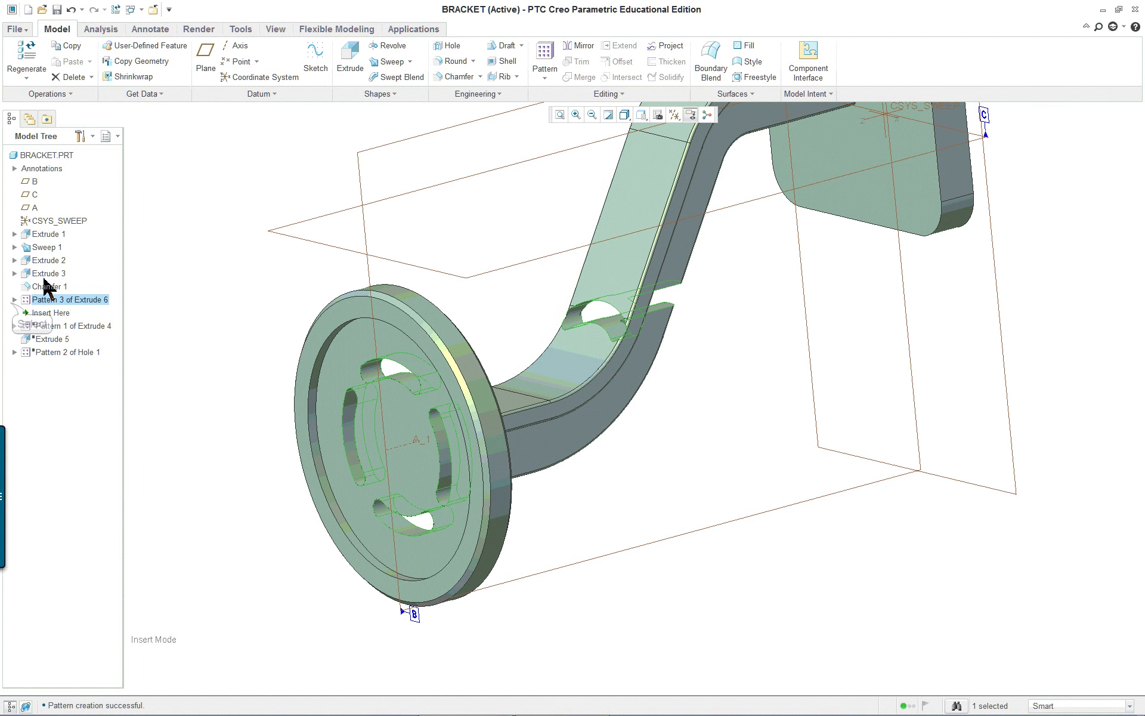
pyautogui.click(15, 299)
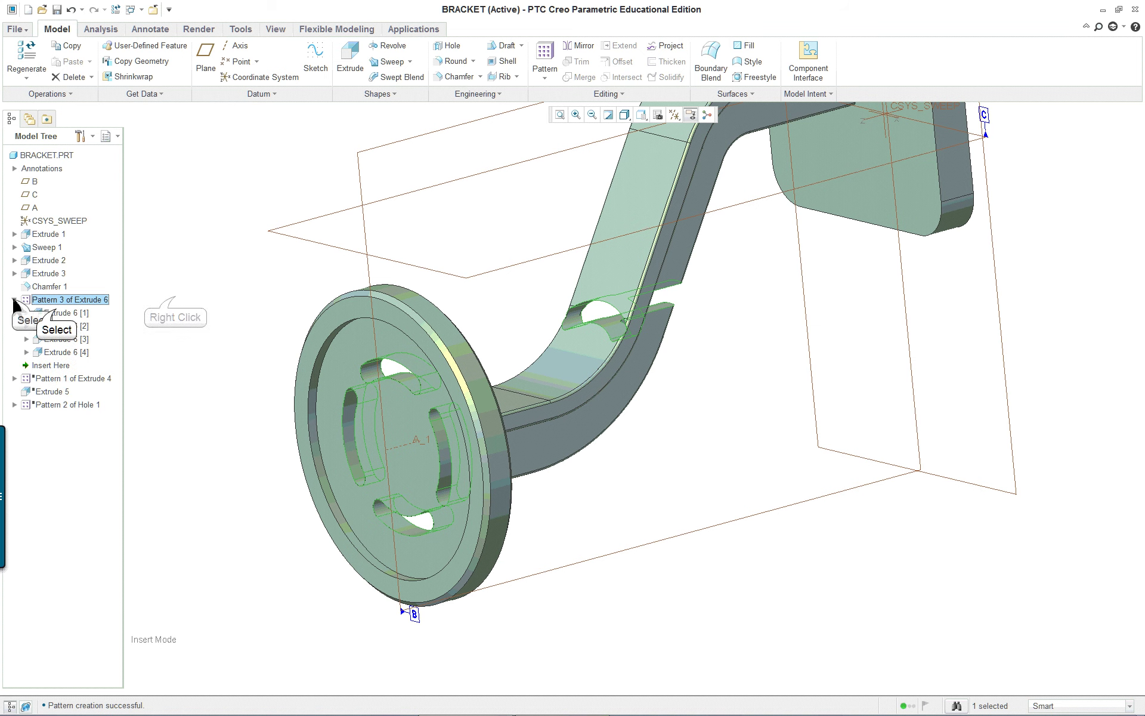
pyautogui.rightClick(66, 313)
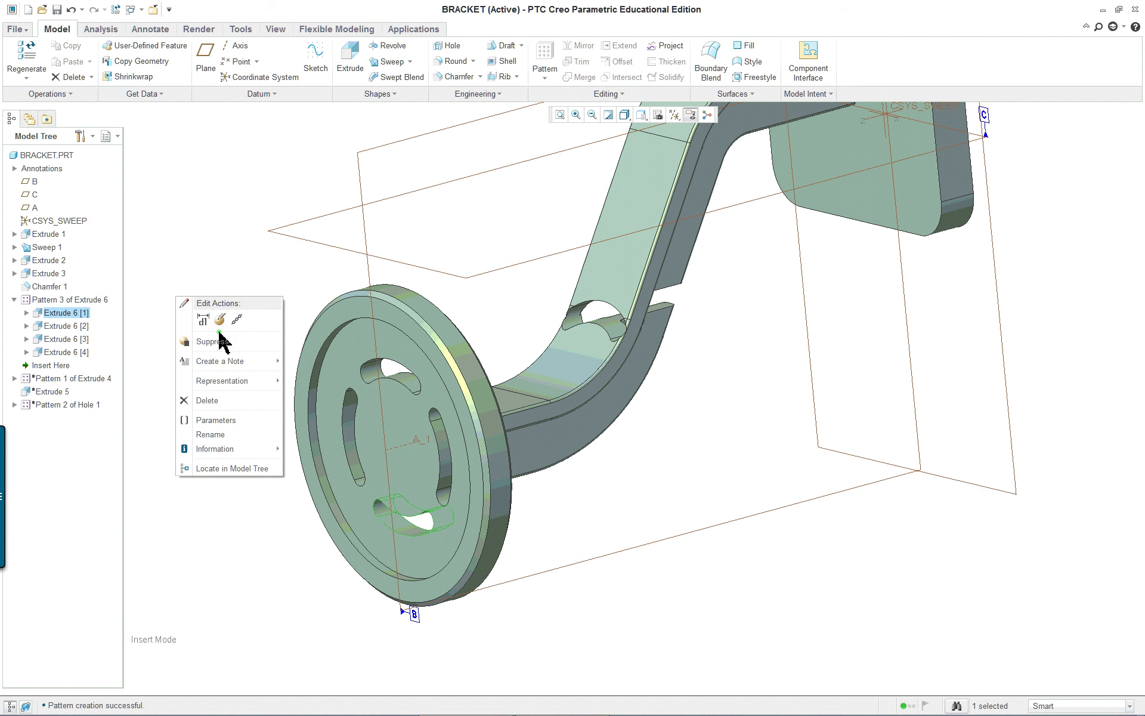
pyautogui.click(221, 324)
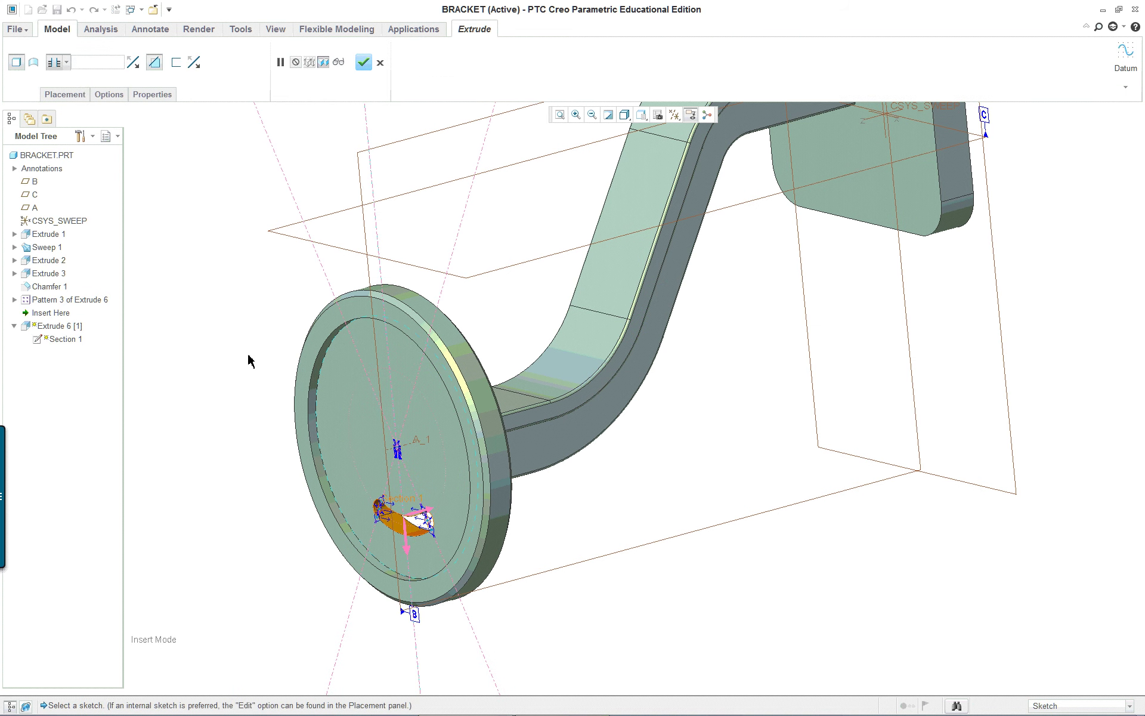
pyautogui.click(66, 63)
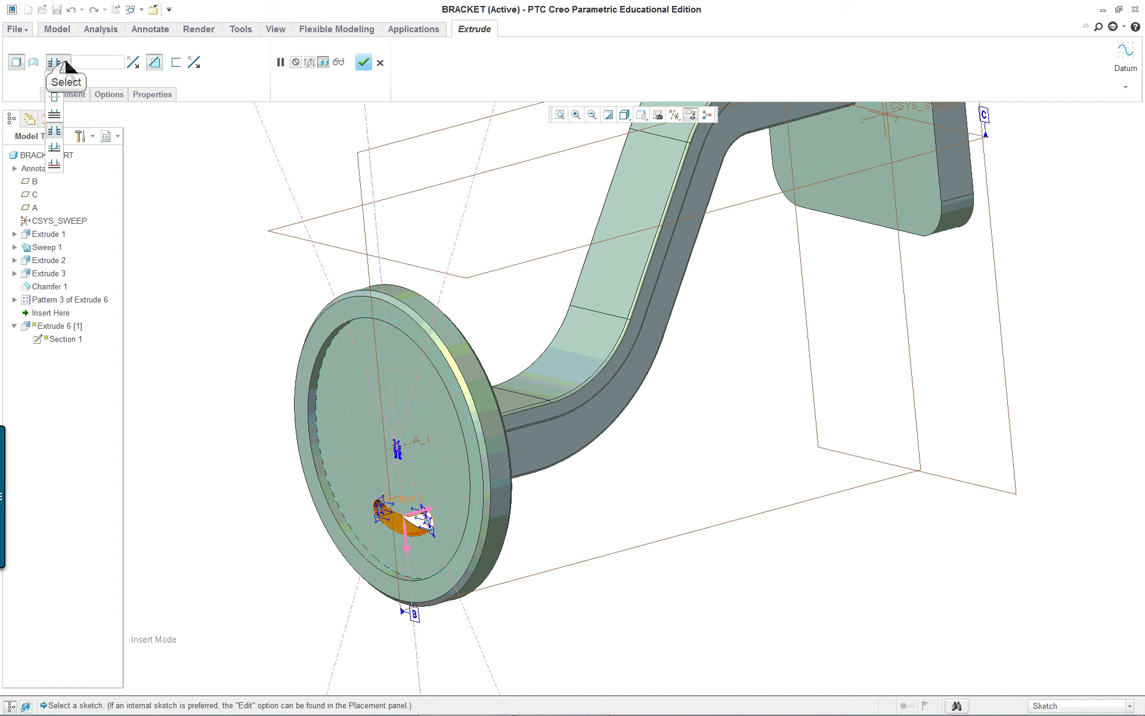
pyautogui.click(54, 167)
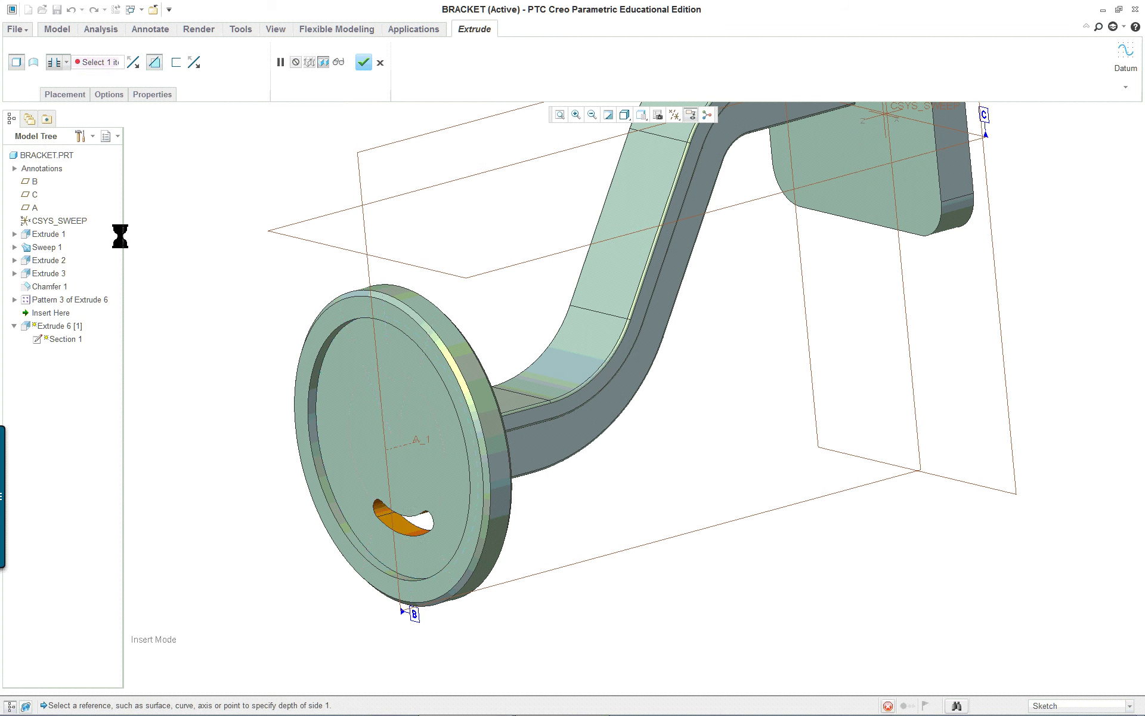
pyautogui.moveTo(591, 381); pyautogui.dragTo(361, 349, button='middle')
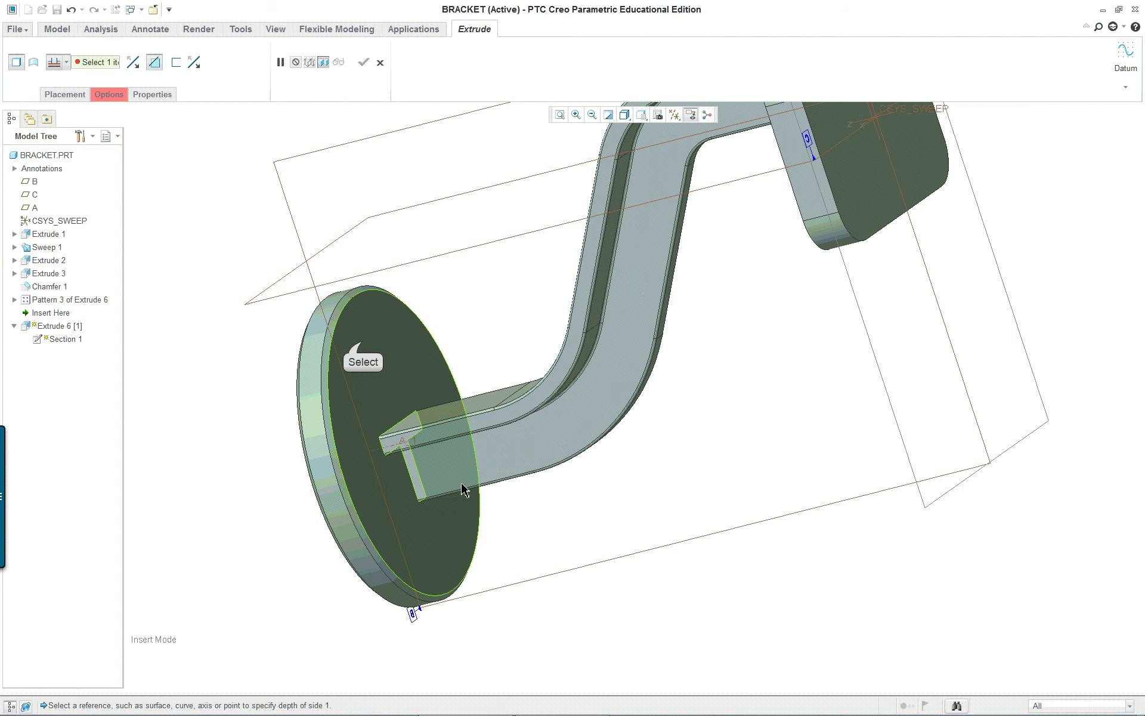
pyautogui.click(361, 346)
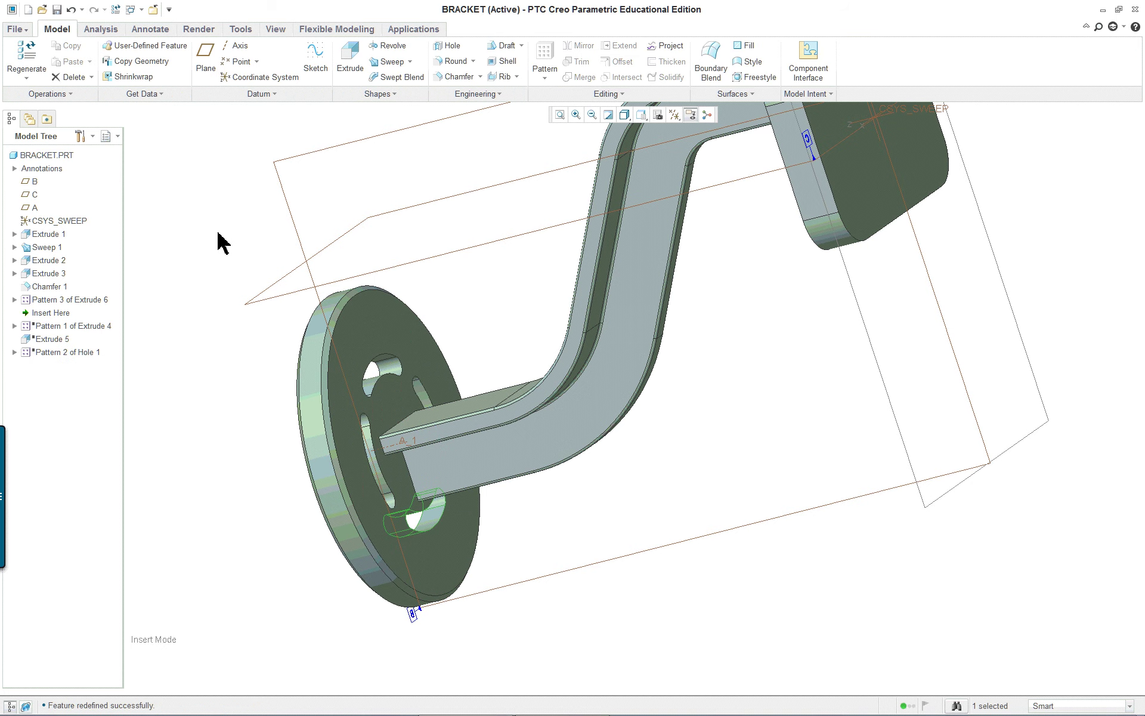
# Redefine the slot pattern to 3 members spaced 120 degrees apart around the flange axis.
pyautogui.scroll(-3, 244, 301)
pyautogui.moveTo(244, 301); pyautogui.dragTo(156, 372, button='middle')
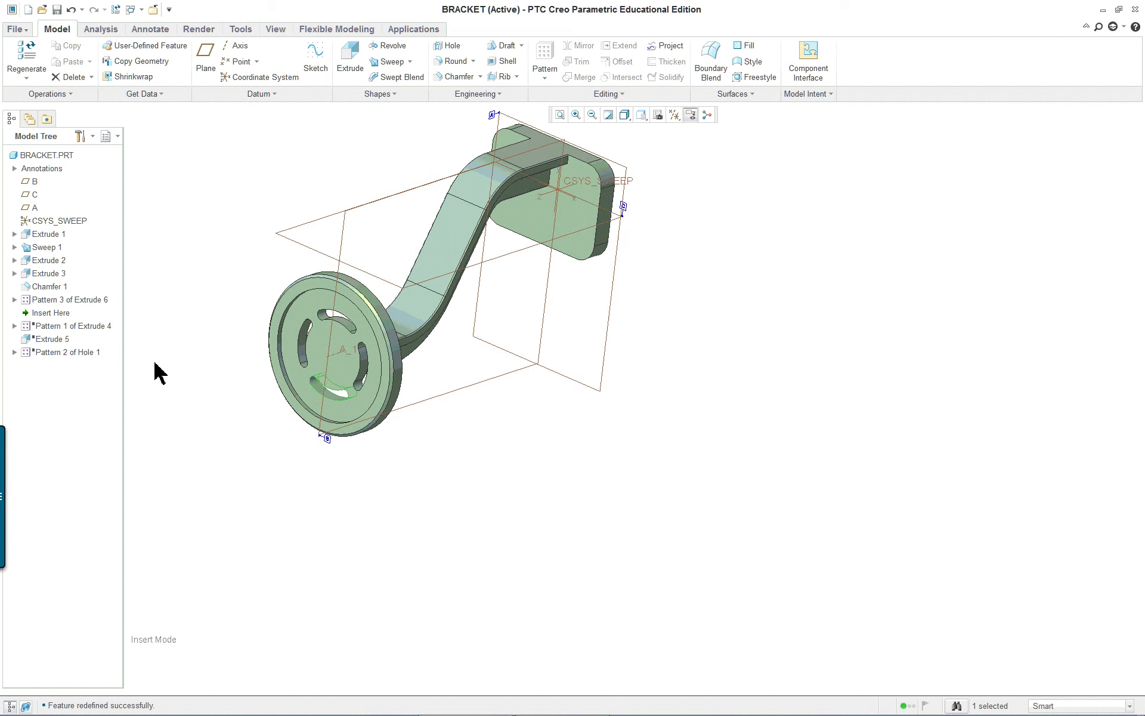
pyautogui.moveTo(196, 289)
pyautogui.mouseDown(button='middle')
pyautogui.moveTo(187, 292)
pyautogui.moveTo(225, 233)
pyautogui.moveTo(211, 287)
pyautogui.mouseUp(button='middle')
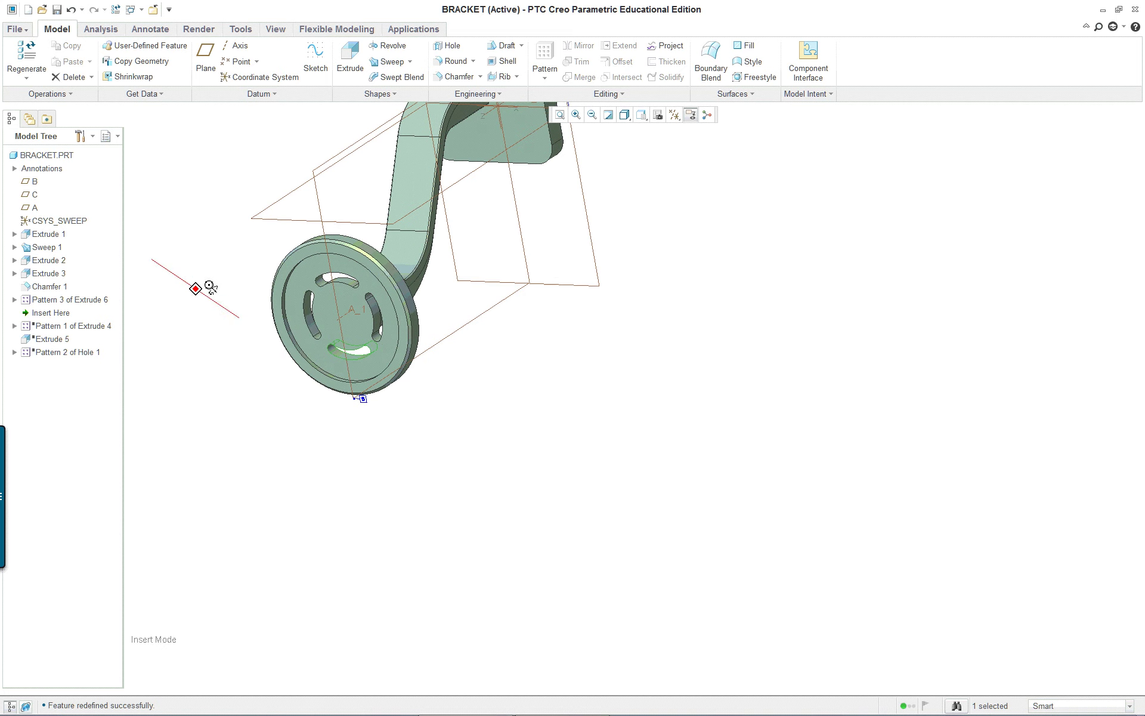
pyautogui.scroll(5, 317, 194)
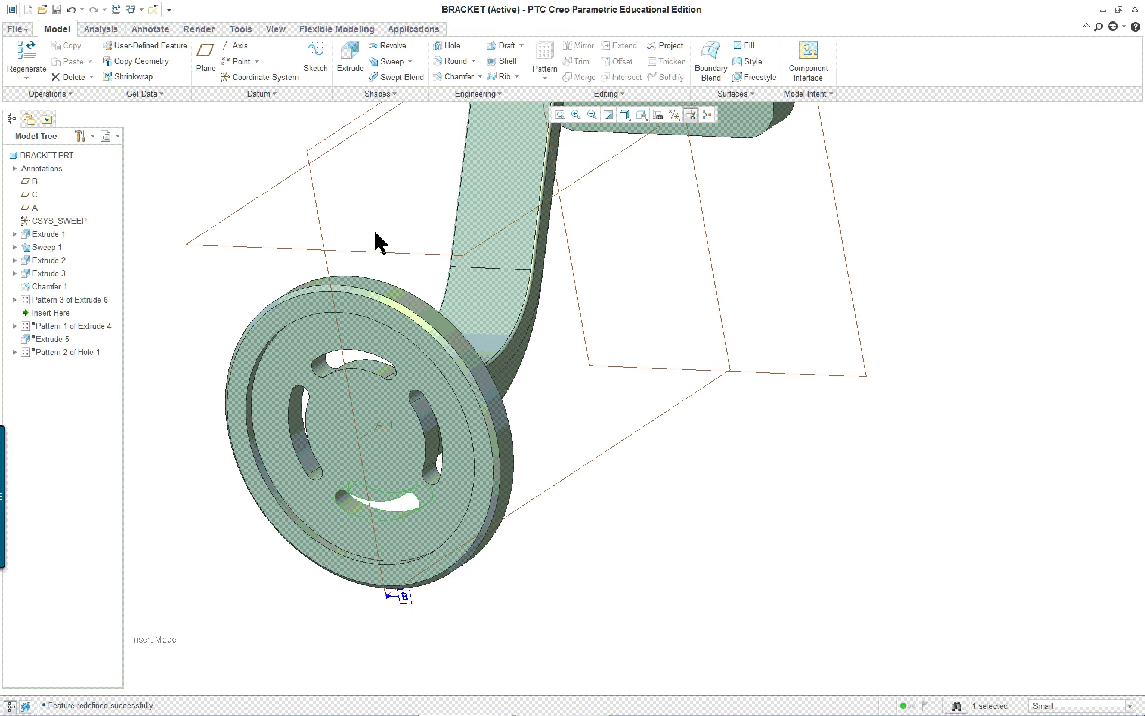
pyautogui.moveTo(203, 275); pyautogui.dragTo(183, 261, button='middle')
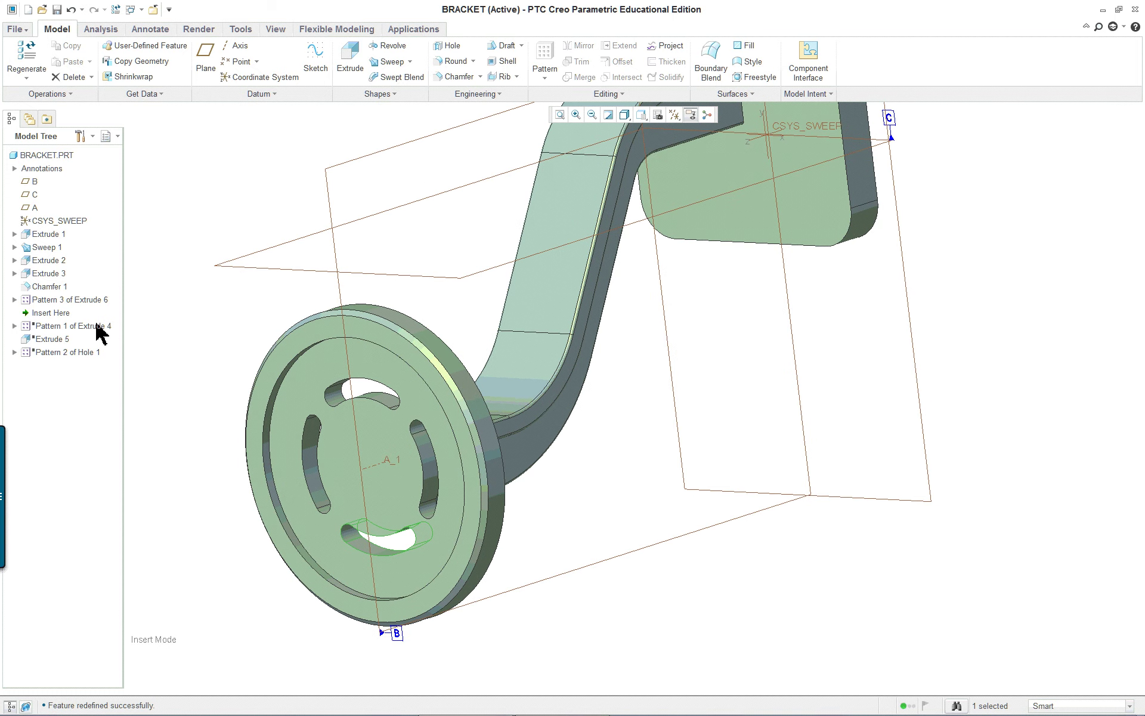
pyautogui.rightClick(64, 300)
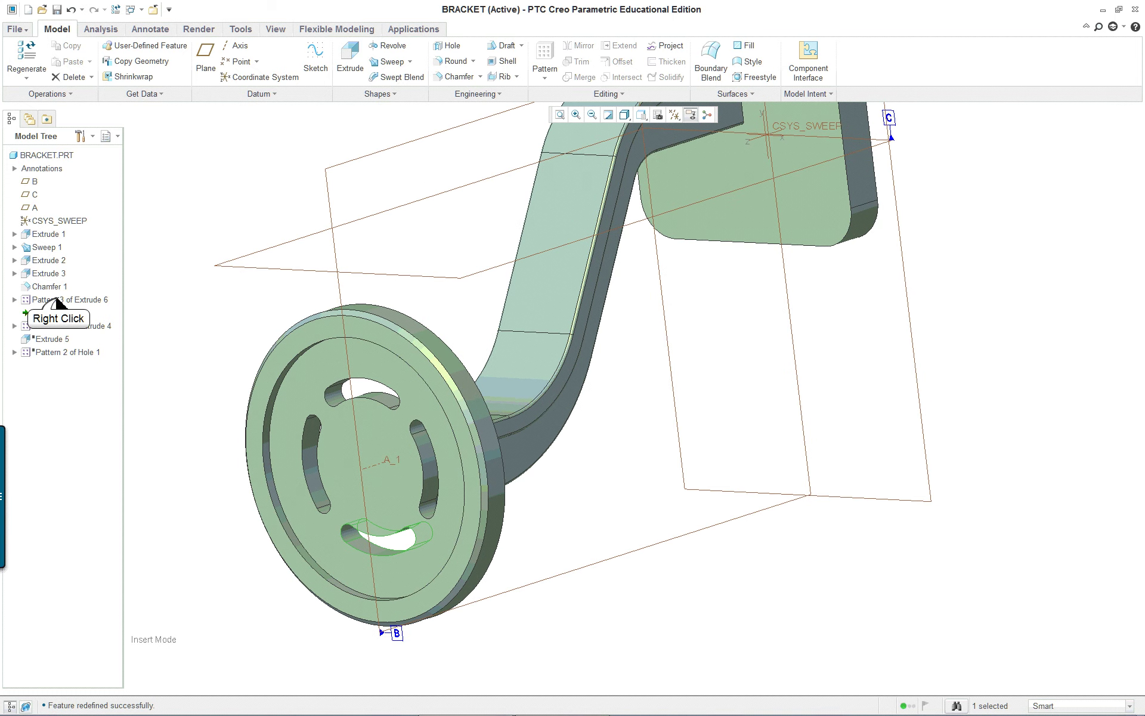
pyautogui.click(103, 320)
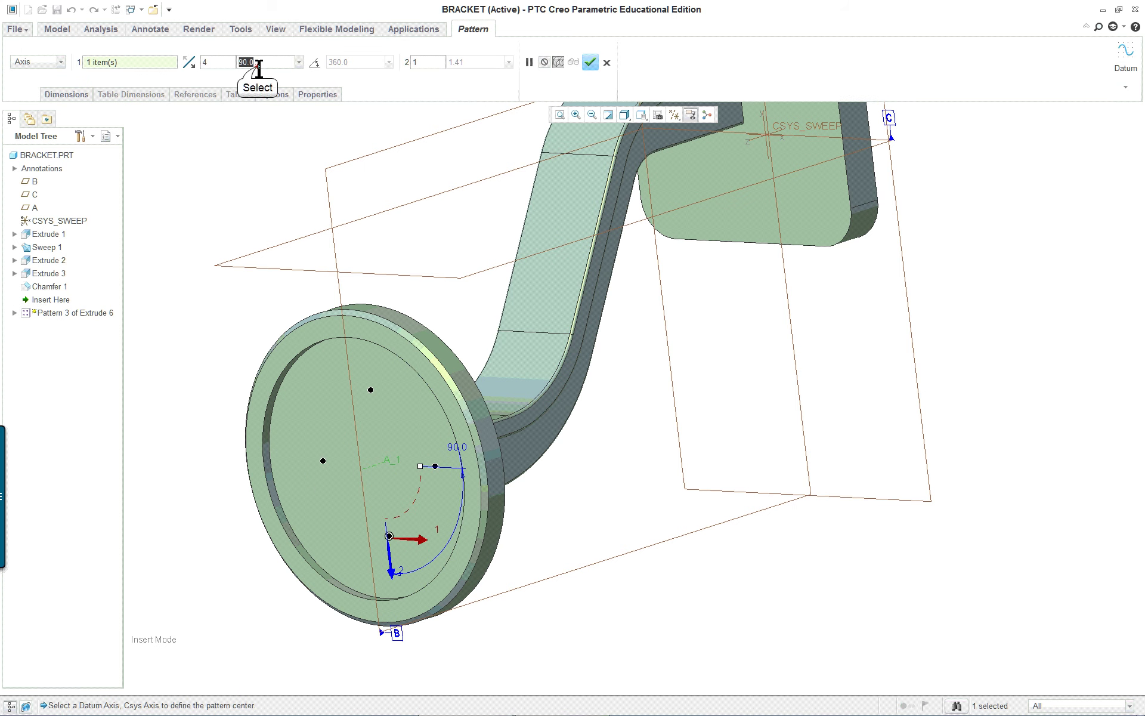
pyautogui.write('120')
pyautogui.press('Return')
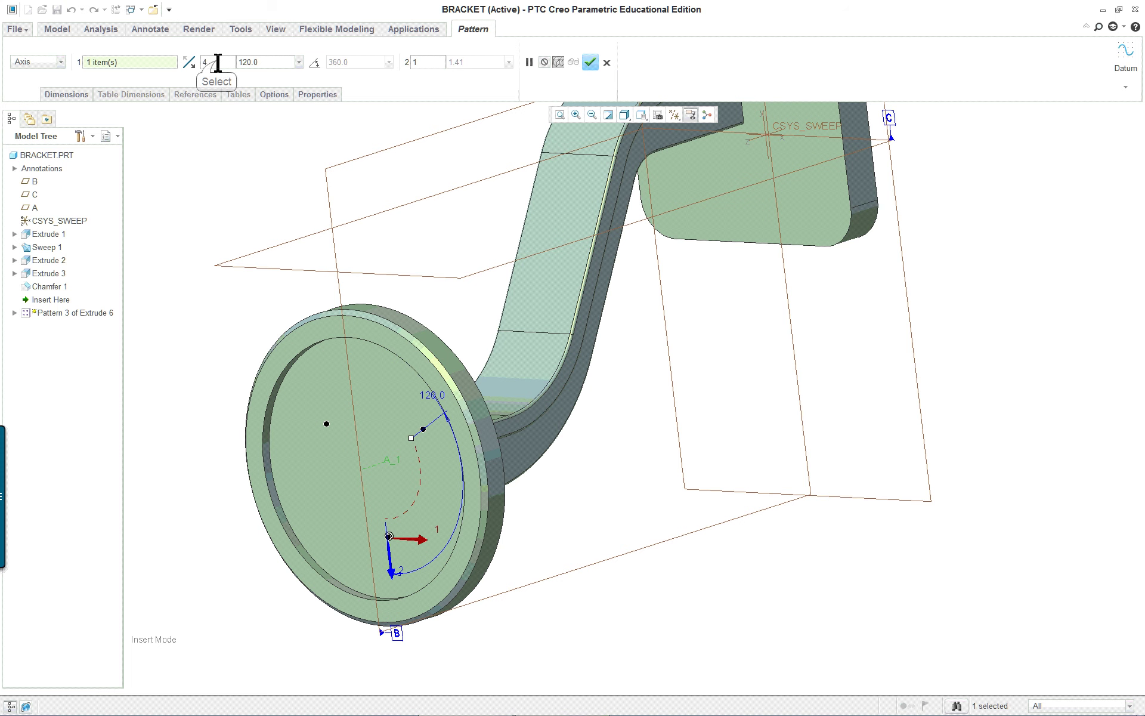
pyautogui.press('BackSpace')
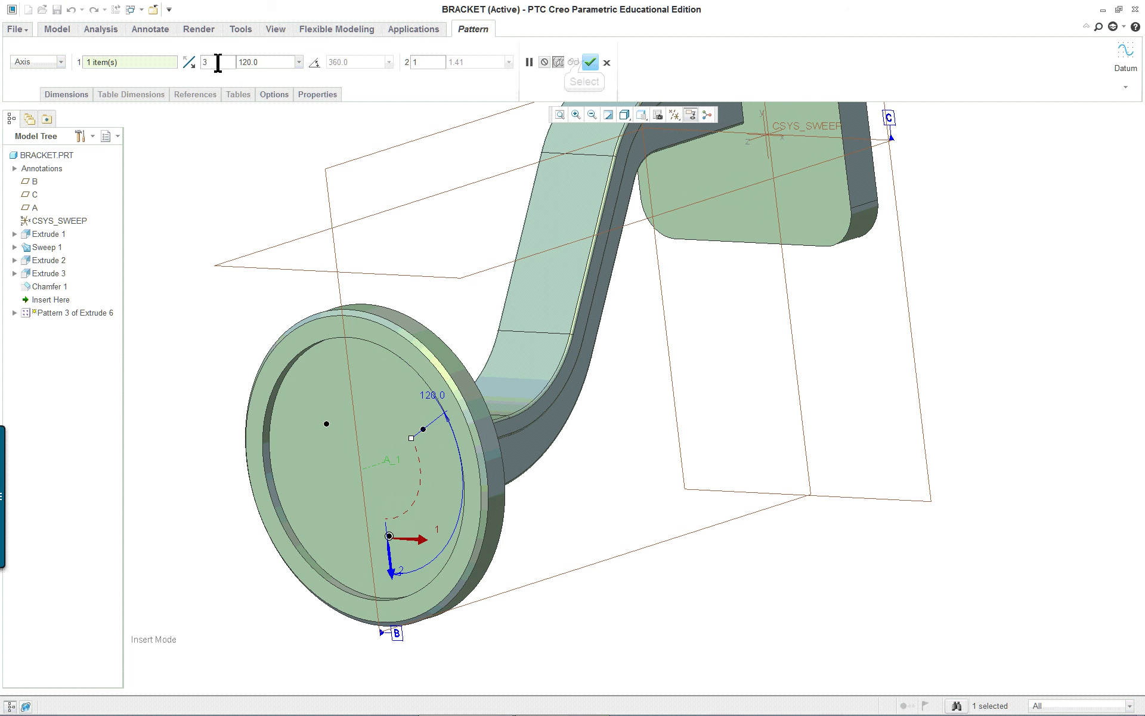
pyautogui.click(588, 62)
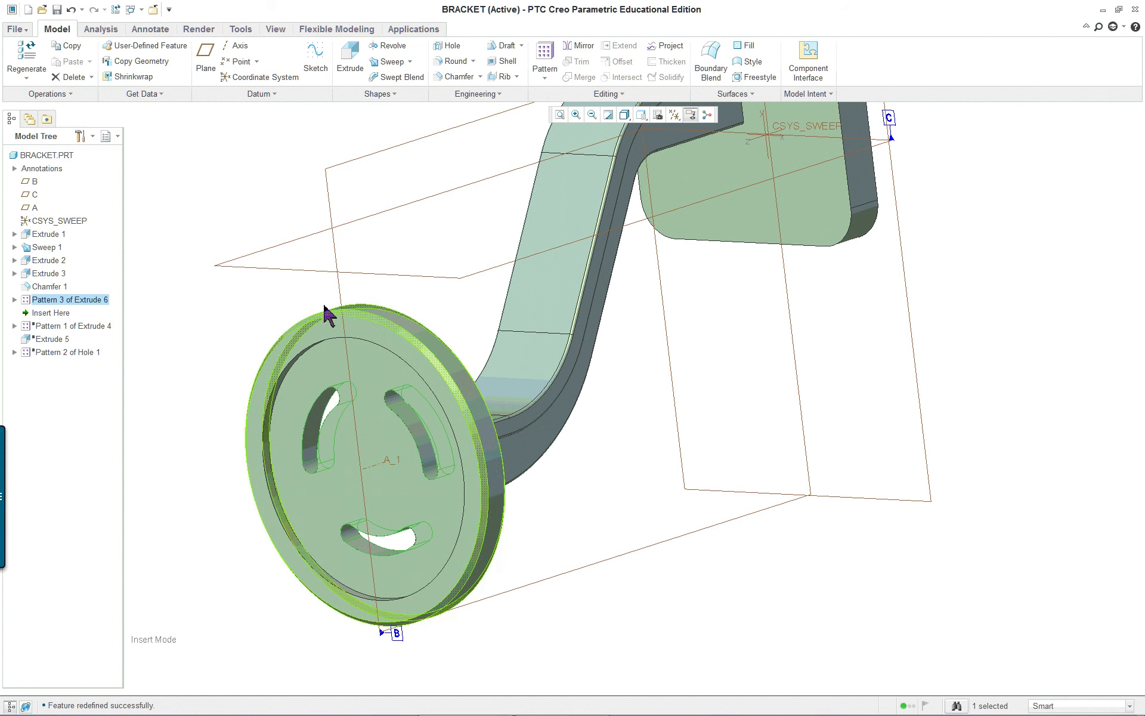
# Undo the slot pattern edits, the pattern itself and the demonstration slot cut in the round flange.
pyautogui.moveTo(327, 312)
pyautogui.mouseDown(button='middle')
pyautogui.moveTo(268, 320)
pyautogui.moveTo(326, 294)
pyautogui.moveTo(263, 322)
pyautogui.moveTo(317, 328)
pyautogui.mouseUp(button='middle')
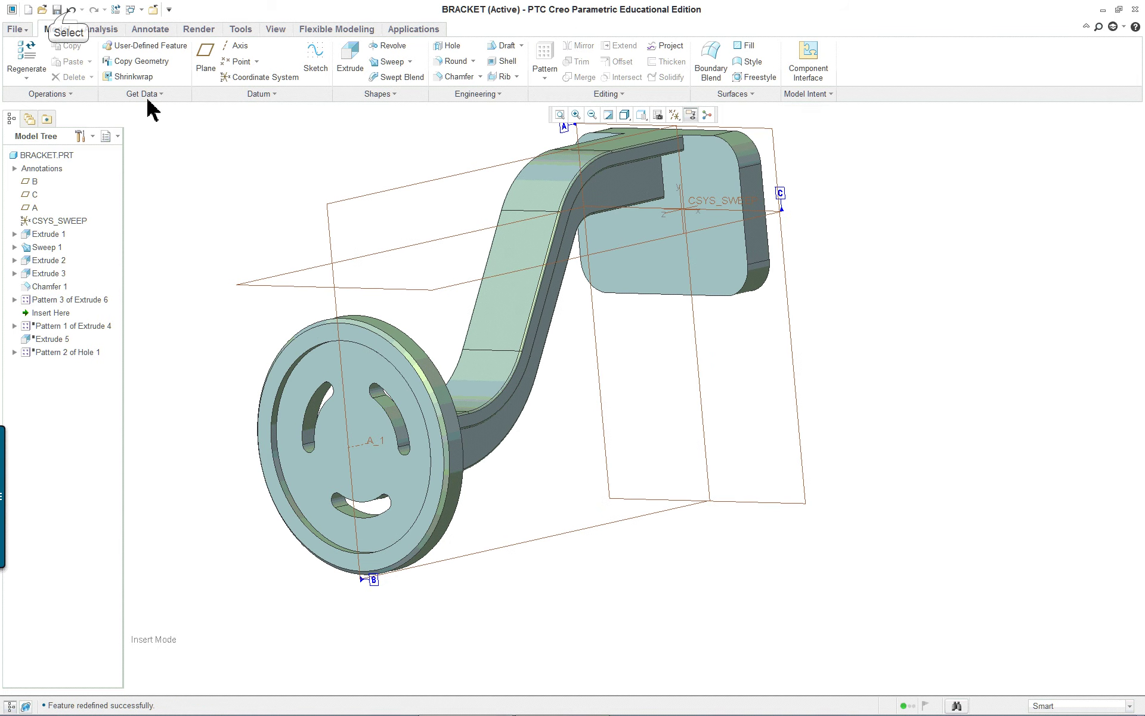
pyautogui.click(71, 10)
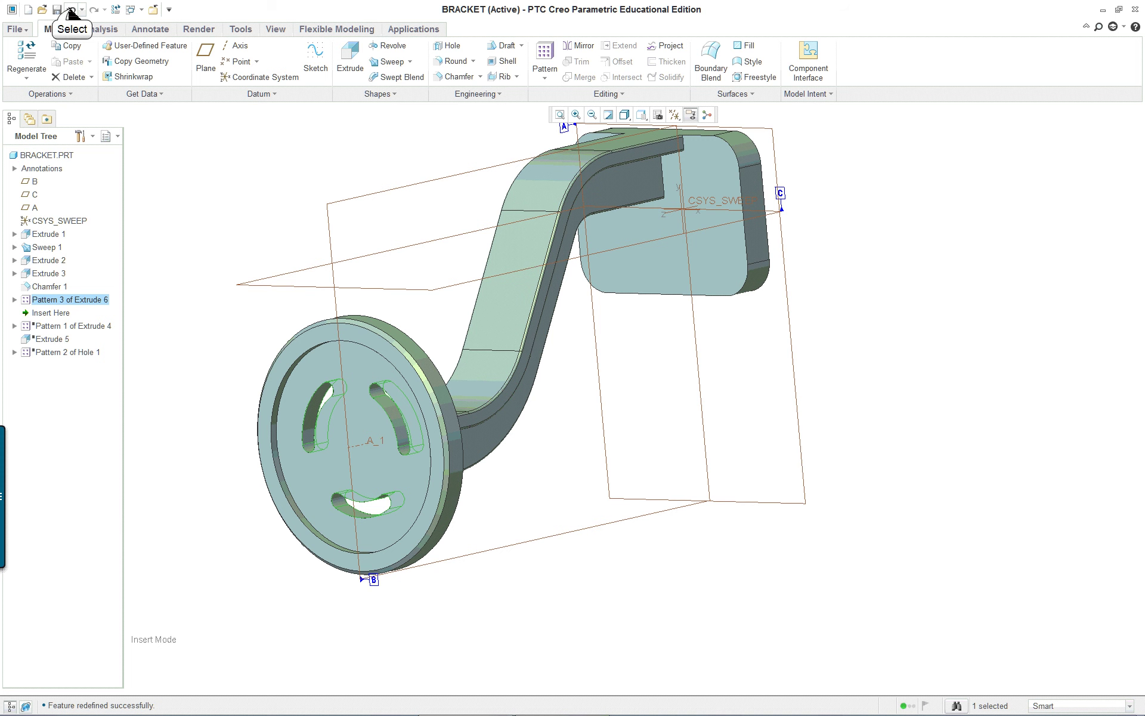
pyautogui.click(71, 10)
pyautogui.click(71, 10)
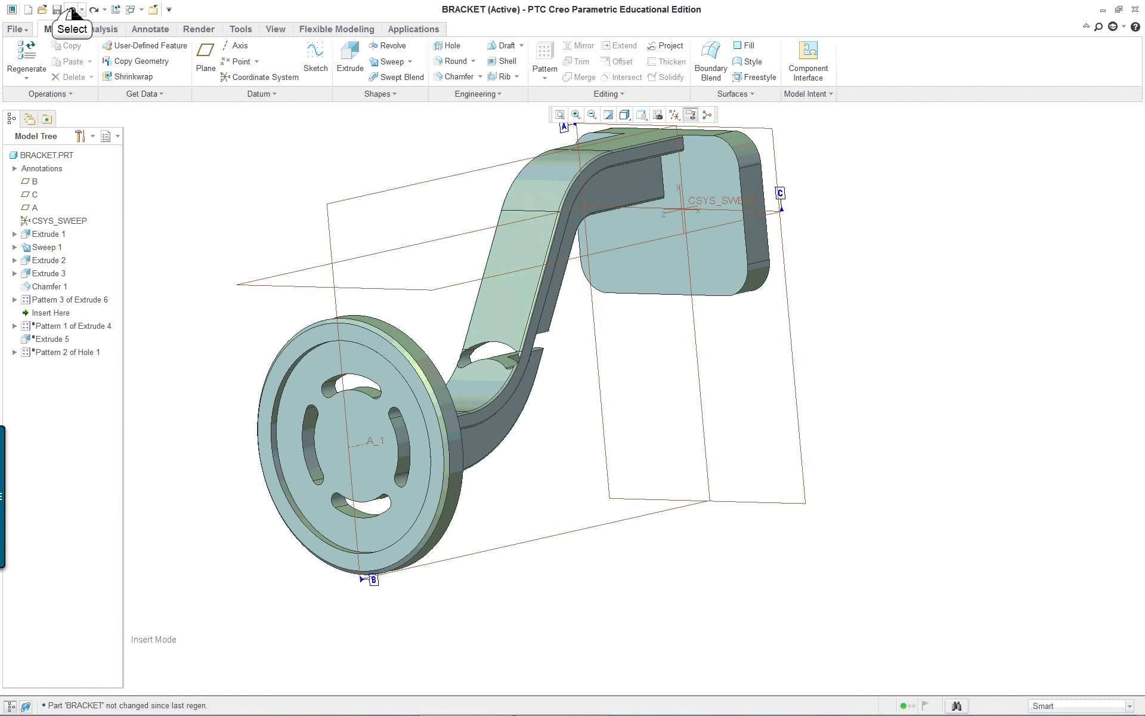
pyautogui.click(71, 10)
pyautogui.click(70, 11)
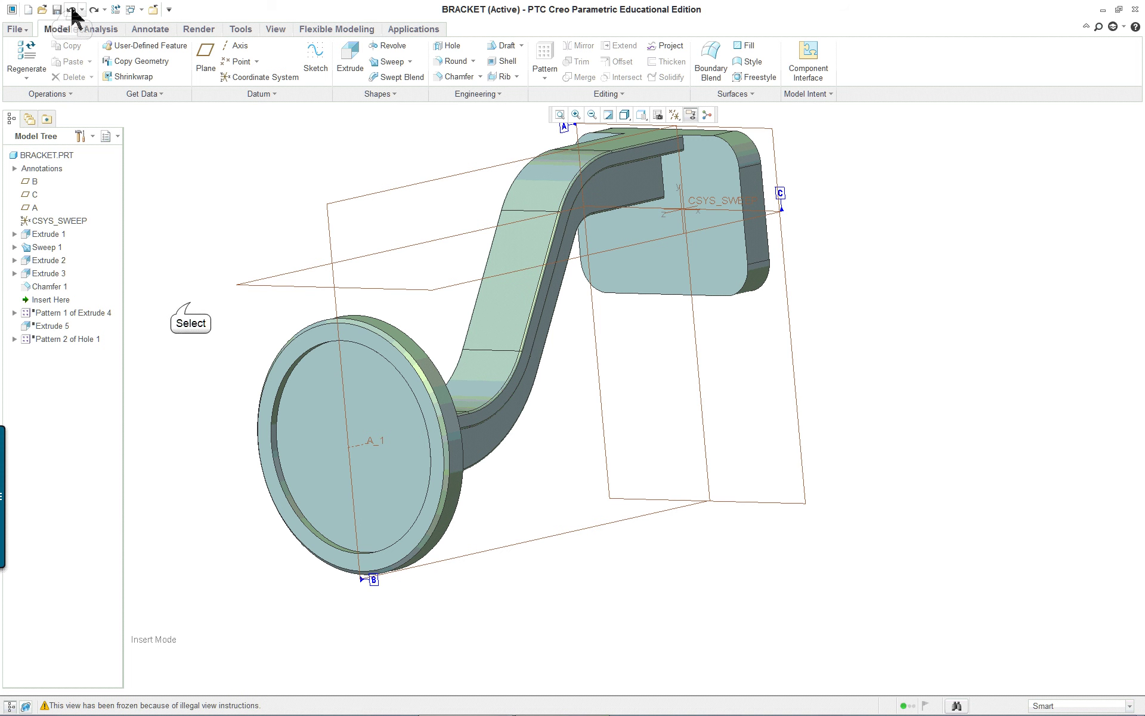
# Move the feature insertion point to just after Extrude 5 and bring the rectangular plate's back face into view.
pyautogui.click(51, 299)
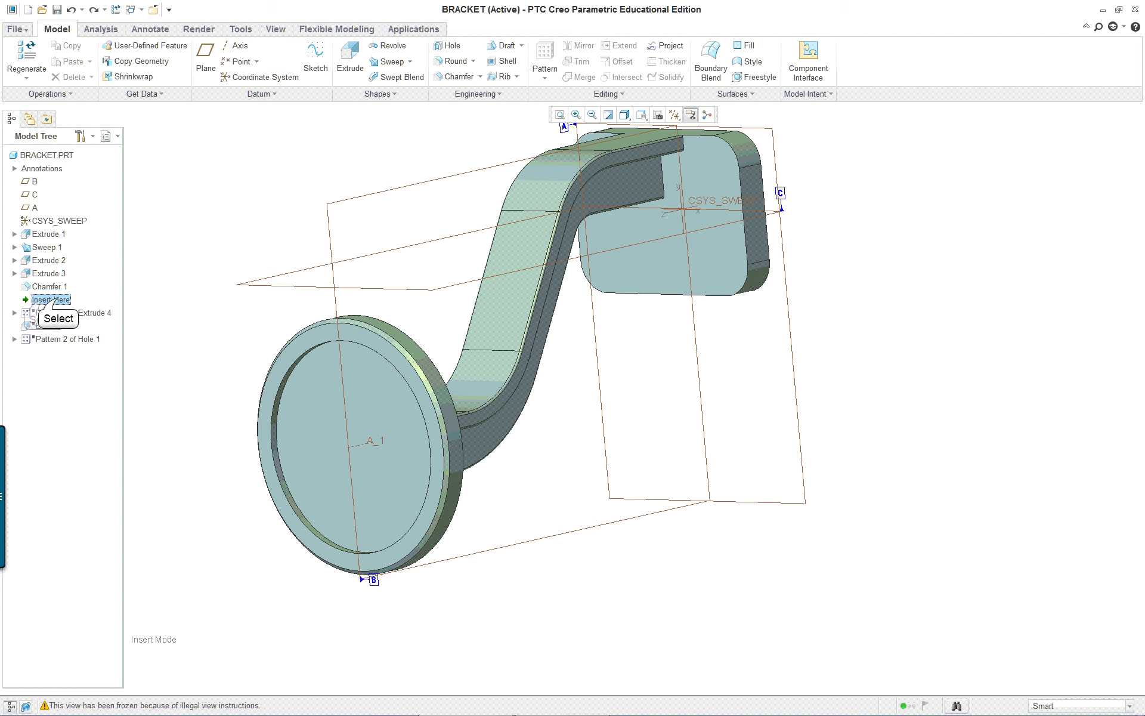
pyautogui.moveTo(60, 302); pyautogui.dragTo(68, 336)
pyautogui.moveTo(637, 373); pyautogui.dragTo(741, 378, button='middle')
pyautogui.scroll(5, 1049, 155)
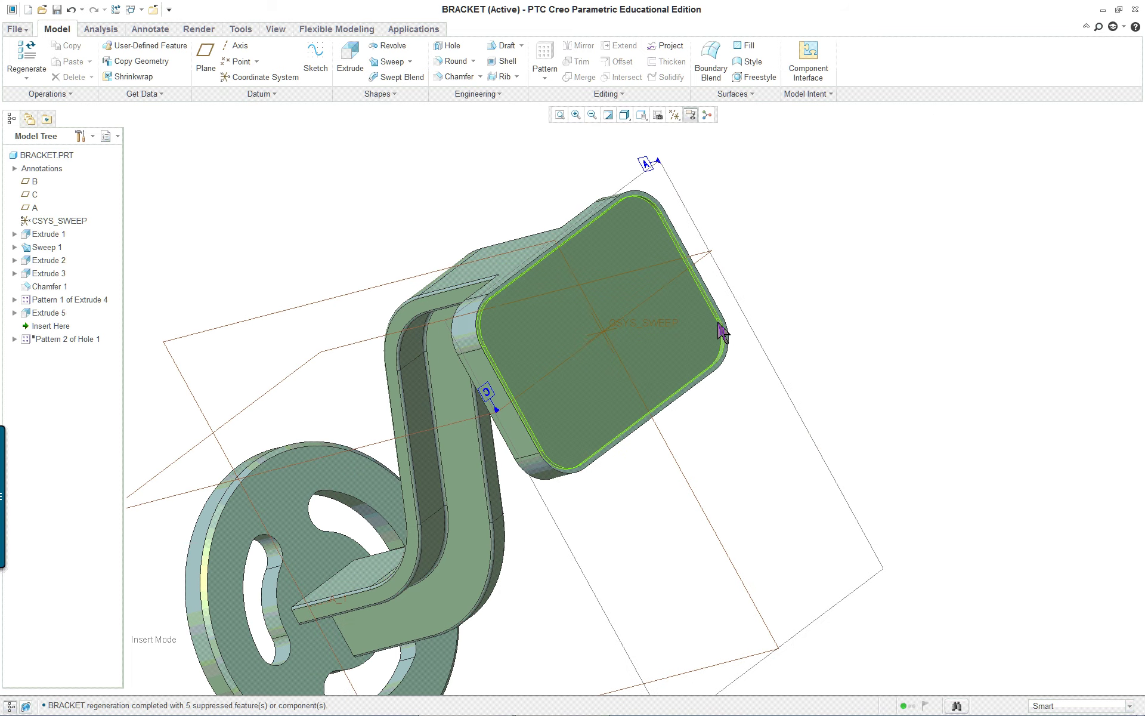
pyautogui.moveTo(724, 324)
pyautogui.mouseDown(button='middle')
pyautogui.moveTo(628, 358)
pyautogui.moveTo(731, 340)
pyautogui.mouseUp(button='middle')
pyautogui.scroll(5, 668, 317)
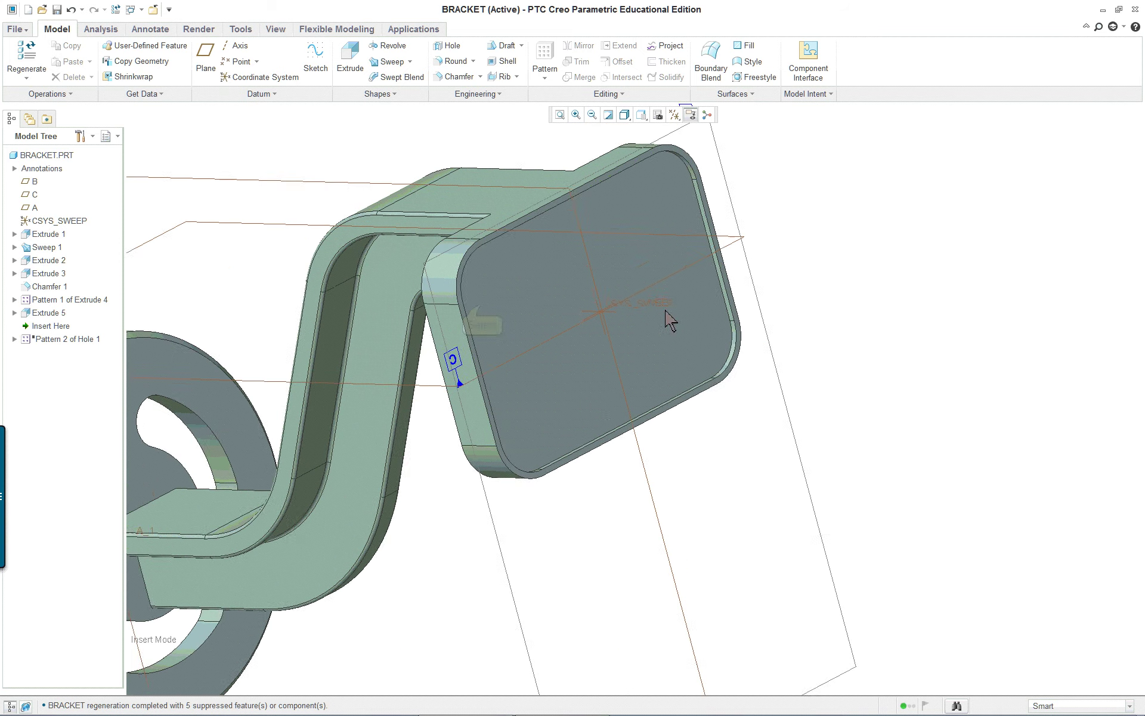
# Open the definition of Extrude 5 and view its internal sketch parallel to the screen.
pyautogui.click(596, 295)
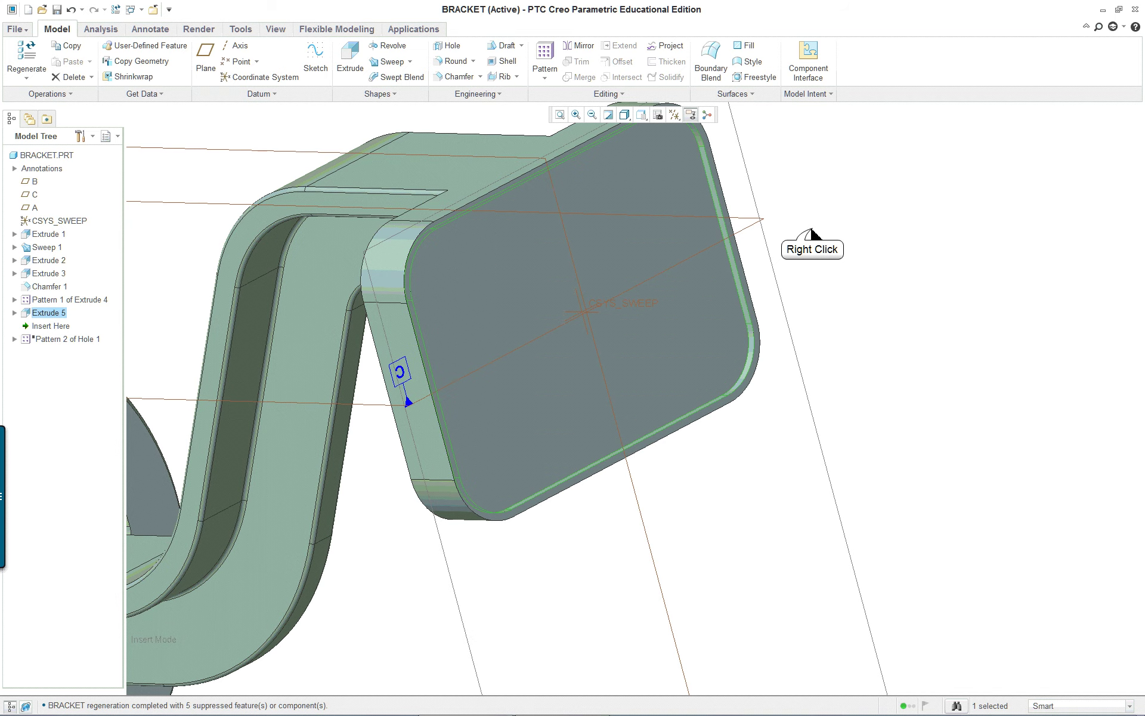
pyautogui.rightClick(782, 228)
pyautogui.click(857, 256)
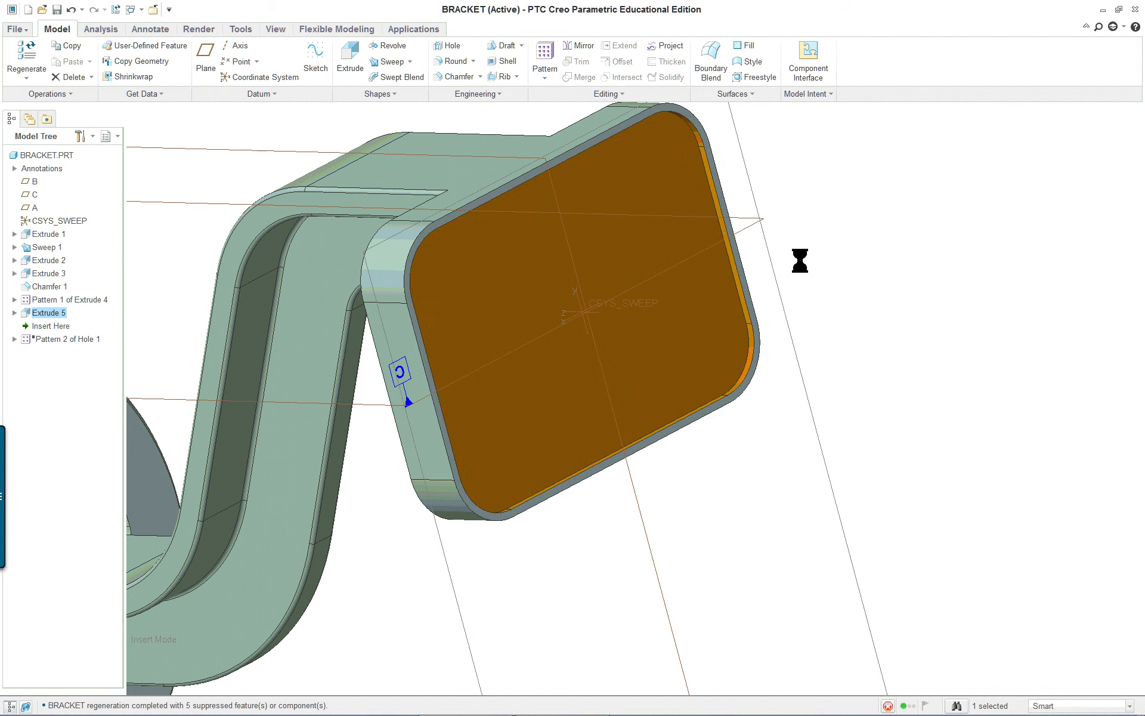
pyautogui.rightClick(474, 169)
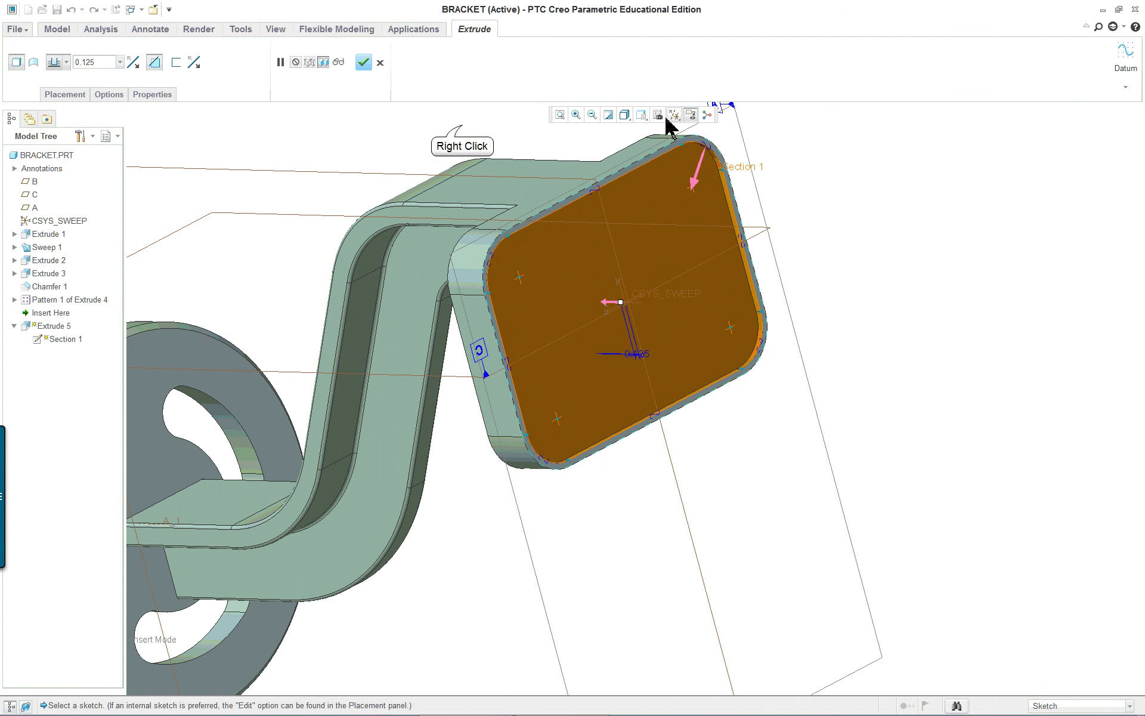
pyautogui.rightClick(464, 126)
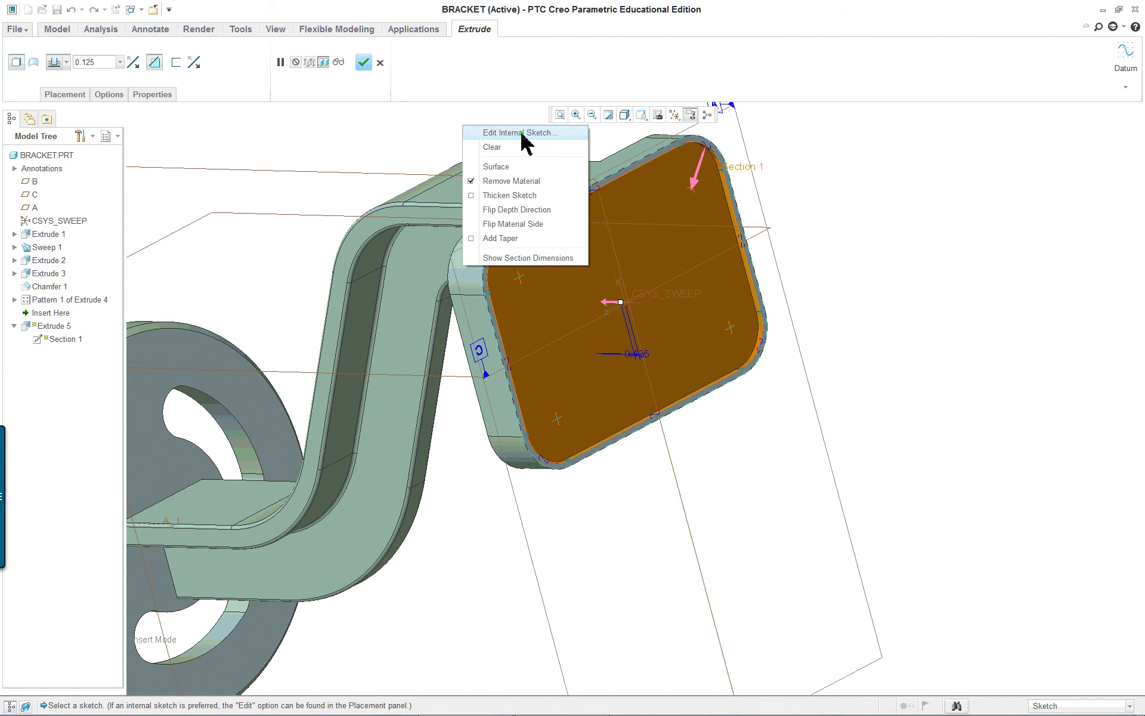
pyautogui.click(520, 130)
pyautogui.click(674, 116)
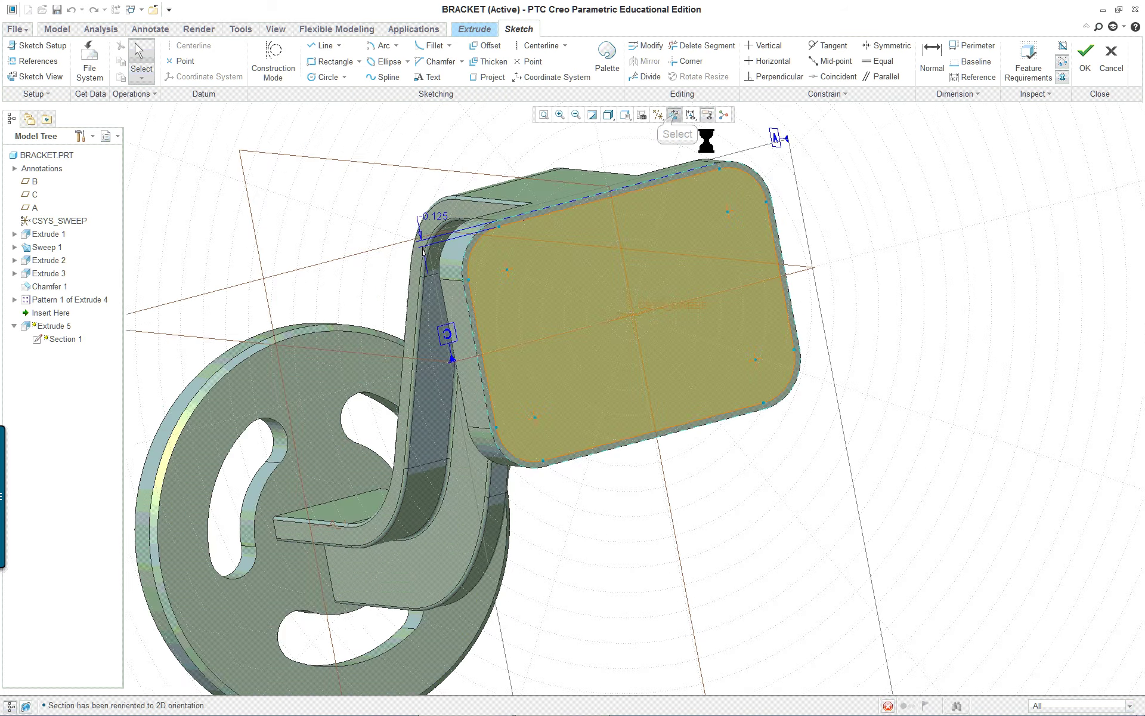
pyautogui.scroll(-1, 540, 149)
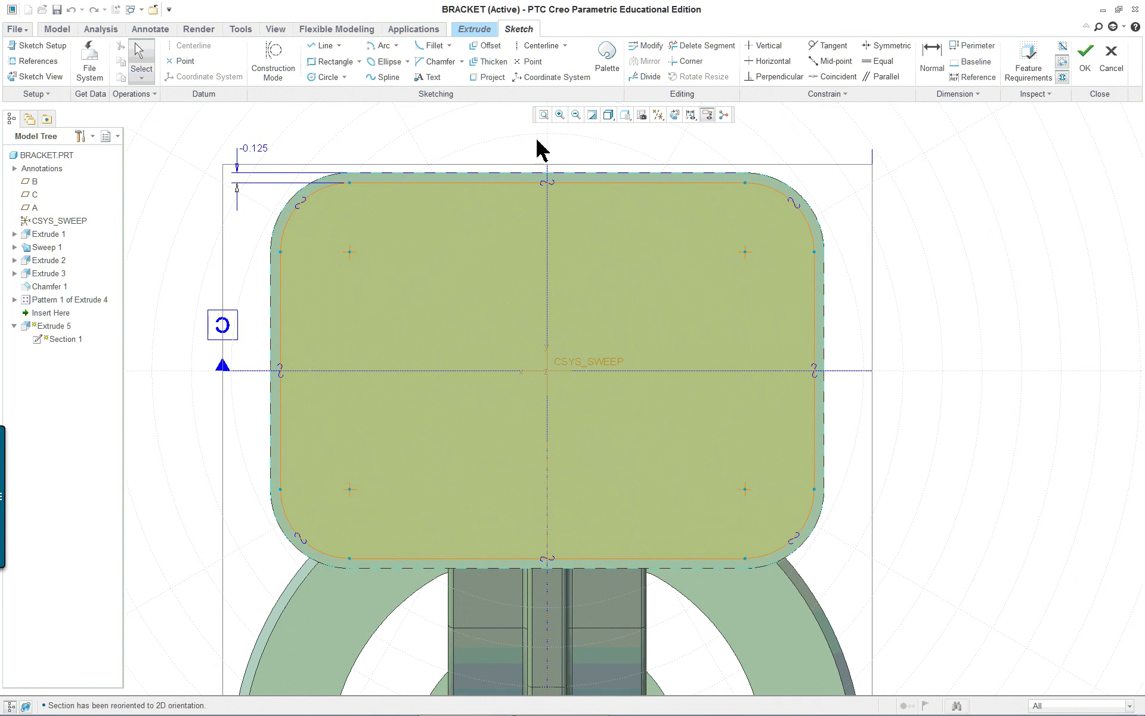
# Turn off showing the grid and snapping to the grid in the Sketcher options.
pyautogui.click(14, 29)
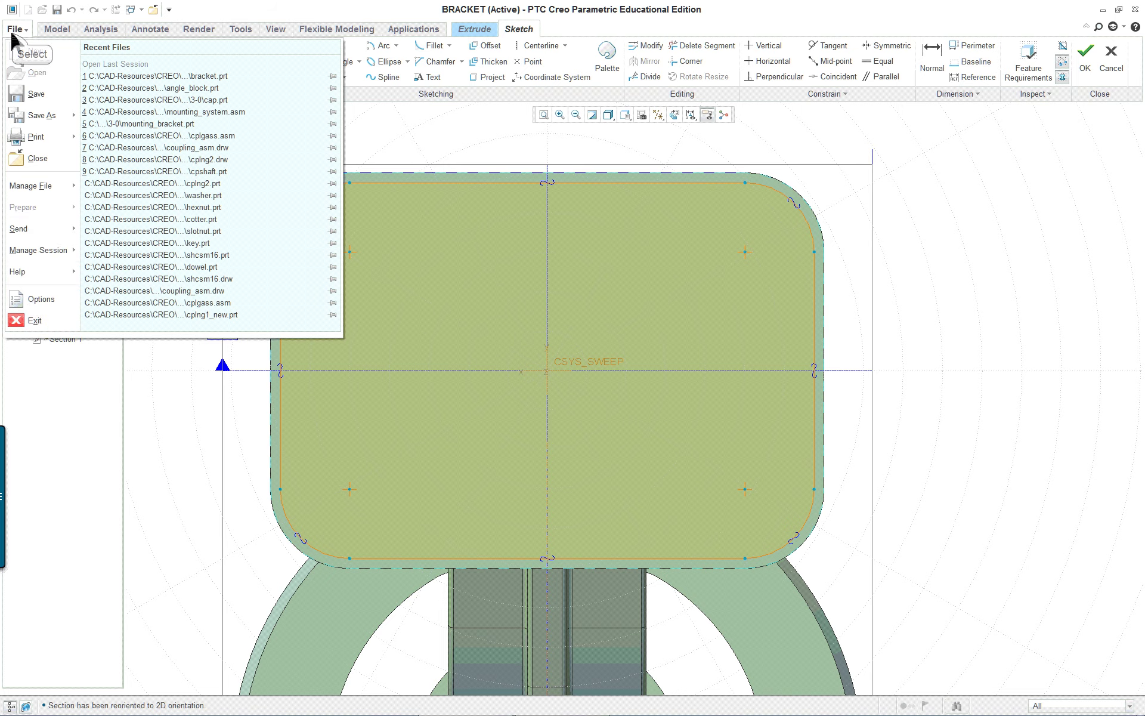
pyautogui.click(33, 298)
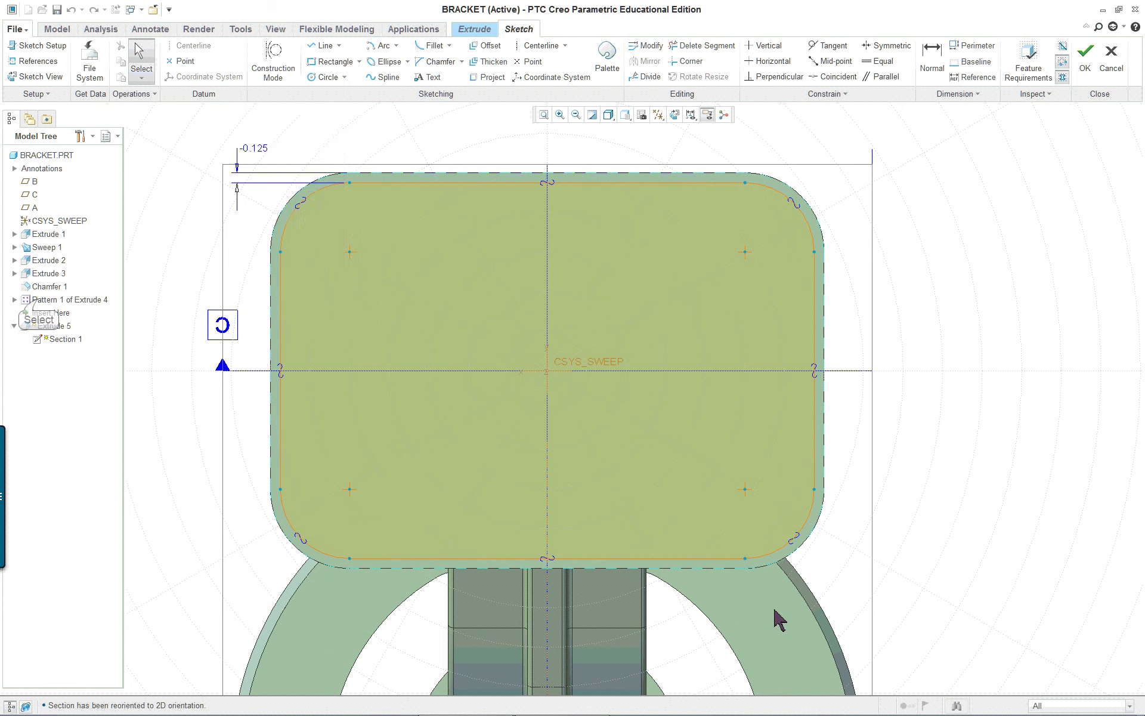
pyautogui.click(313, 169)
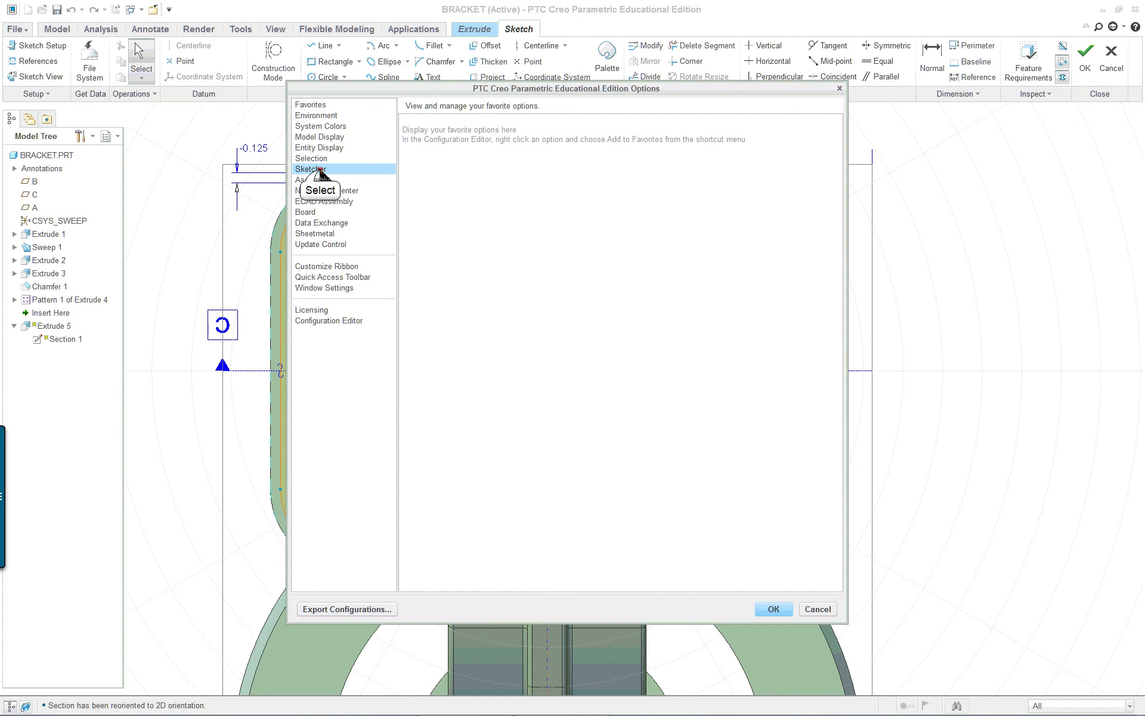
pyautogui.scroll(-1, 465, 441)
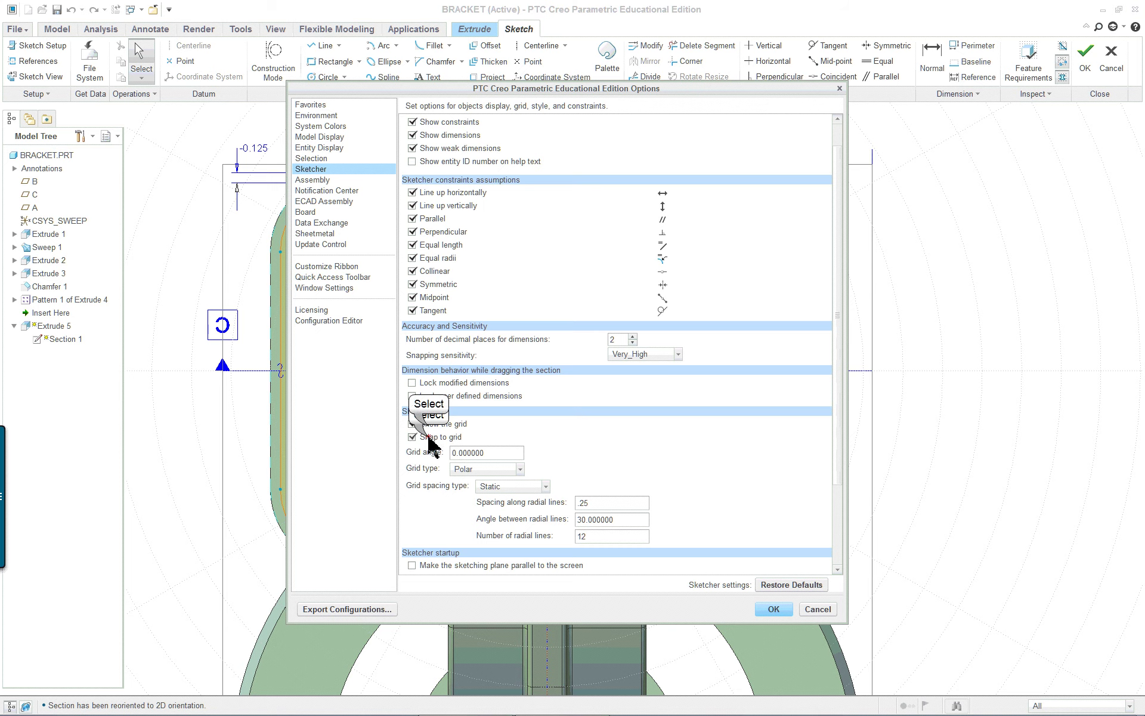
pyautogui.click(429, 436)
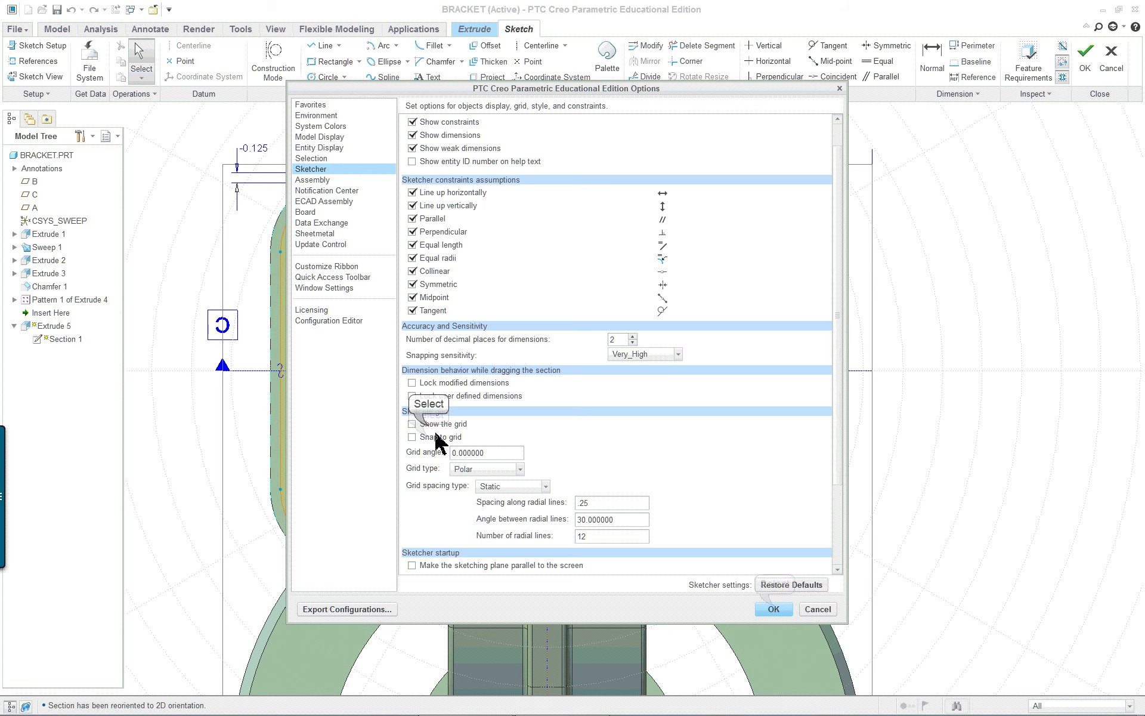
pyautogui.click(774, 609)
pyautogui.click(615, 419)
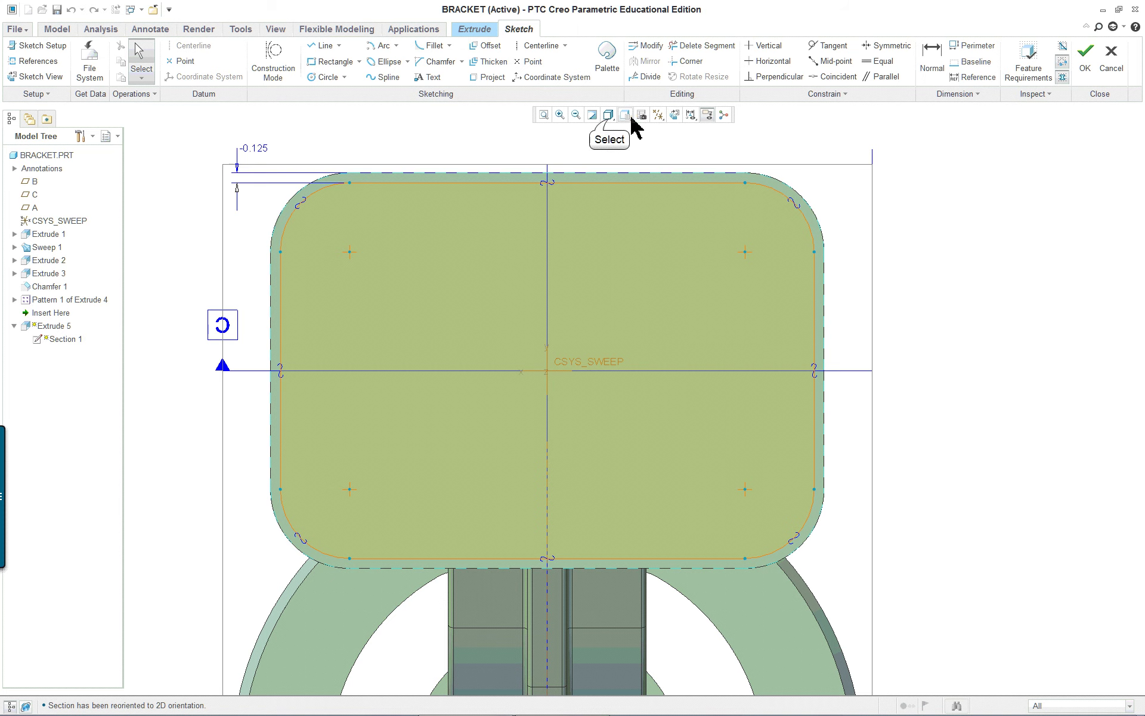
# View the offset-edge sketch in the No Hidden display style, and exit the sketch.
pyautogui.click(609, 116)
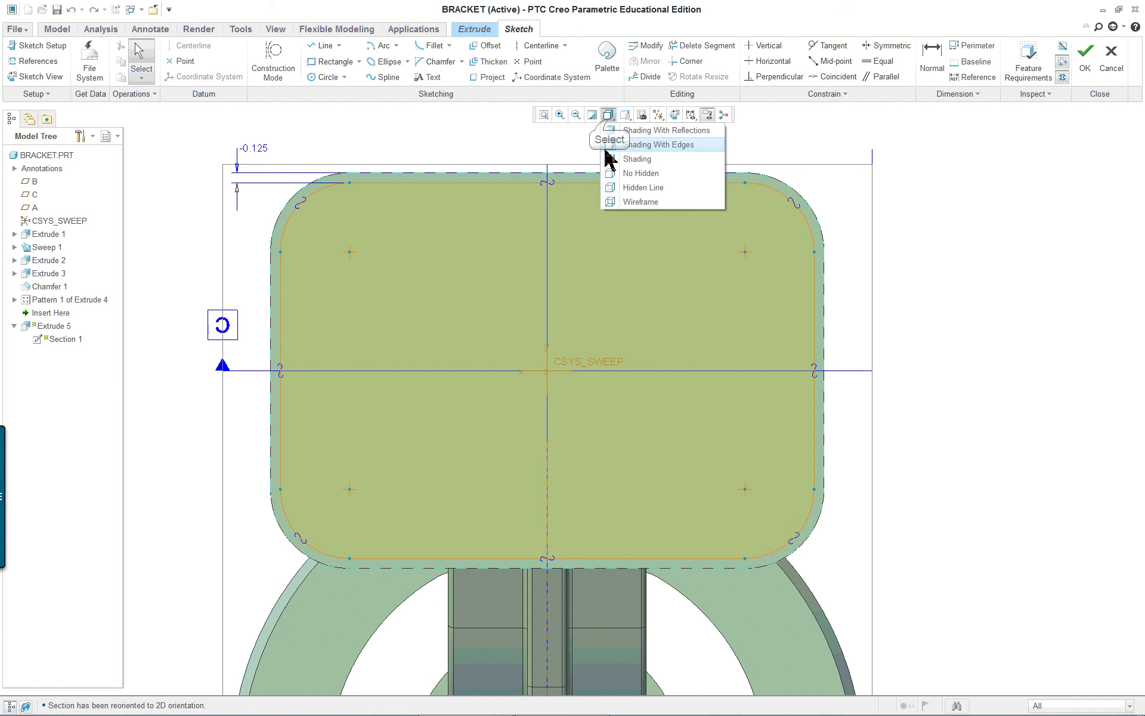
pyautogui.click(636, 185)
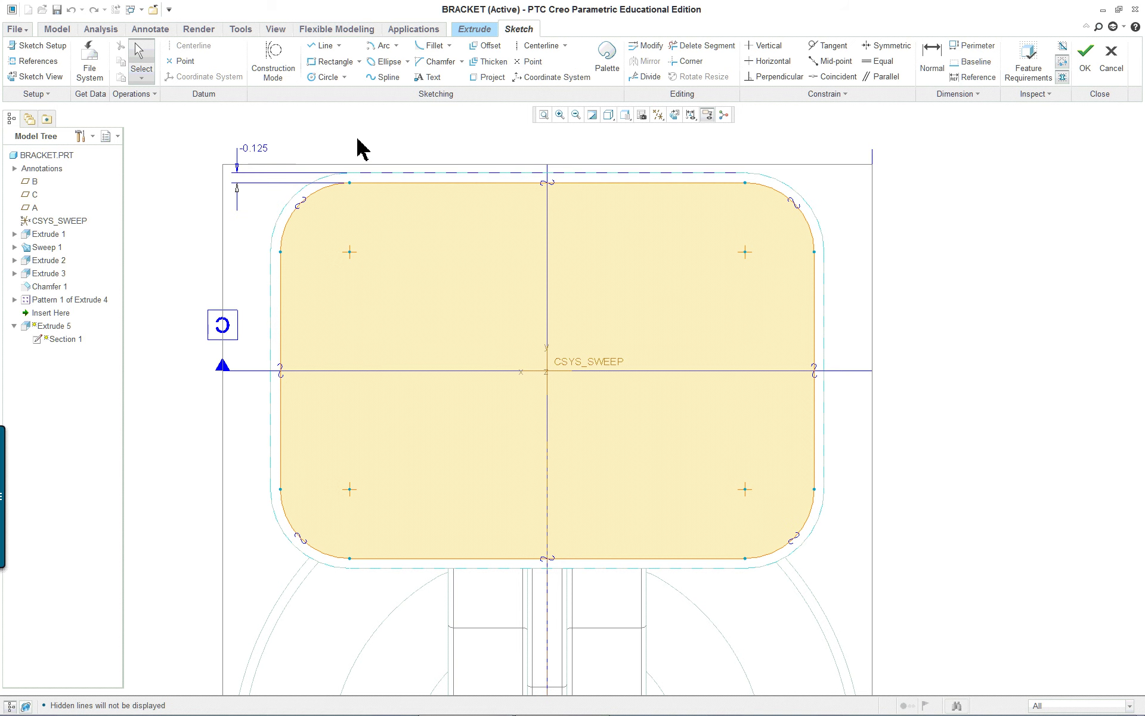
pyautogui.rightClick(756, 355)
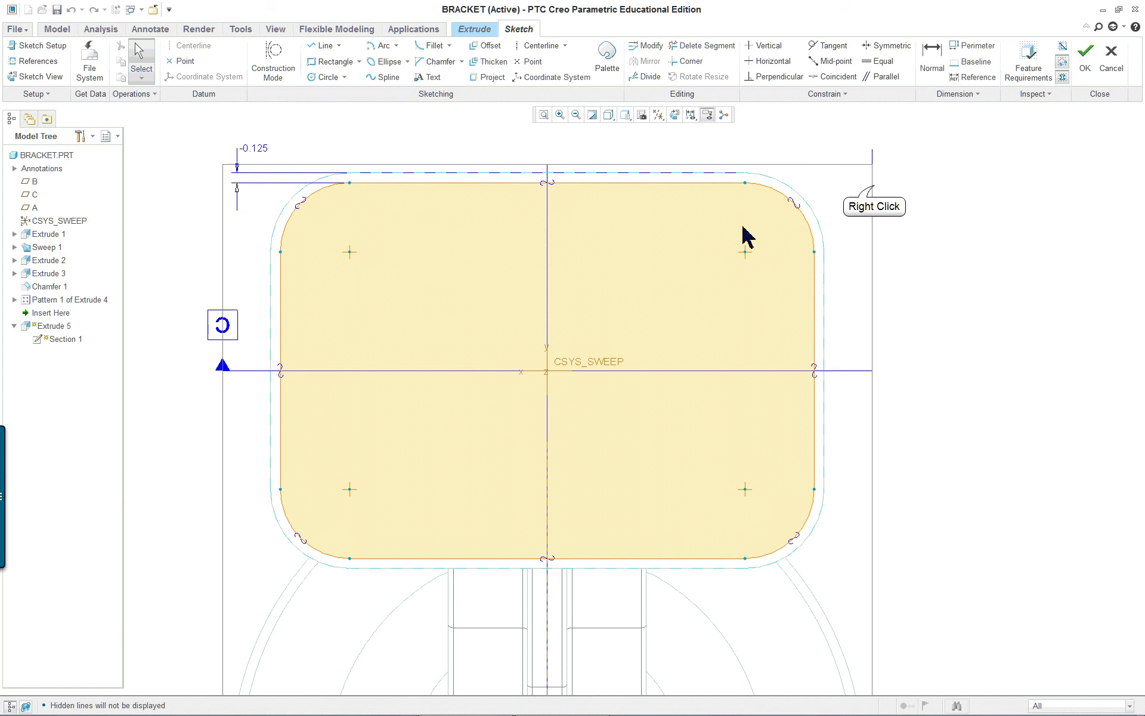
pyautogui.click(907, 378)
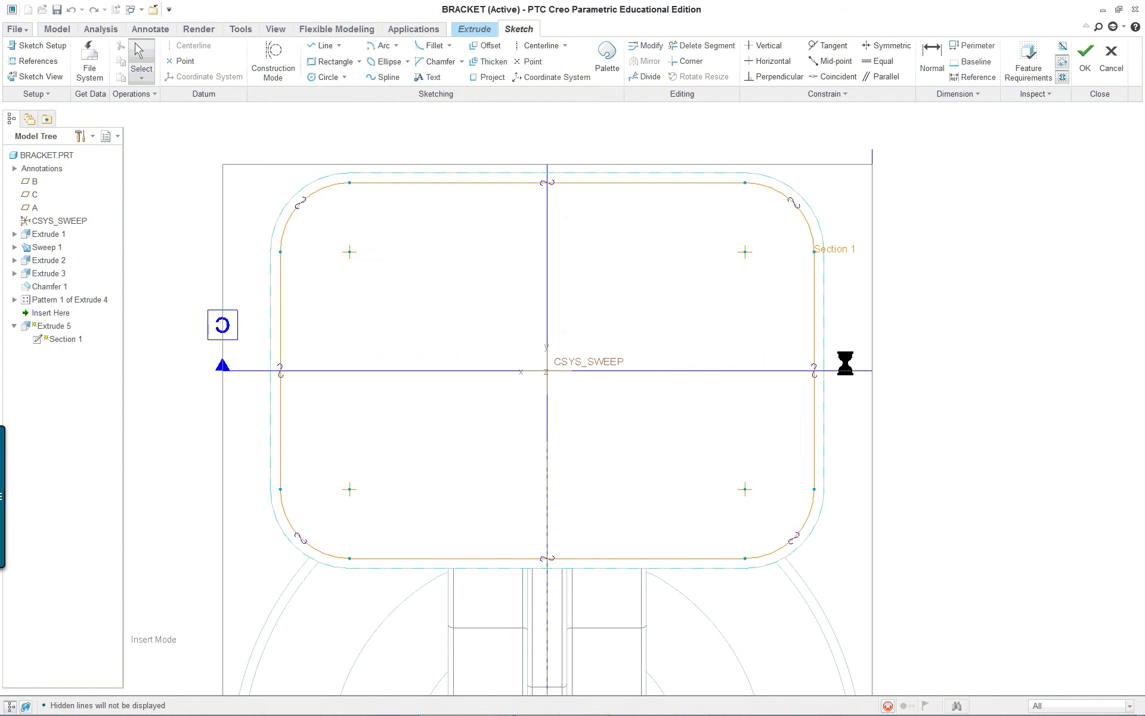
# Restore the Shading With Edges display style and complete the redefinition of Extrude 5.
pyautogui.click(625, 114)
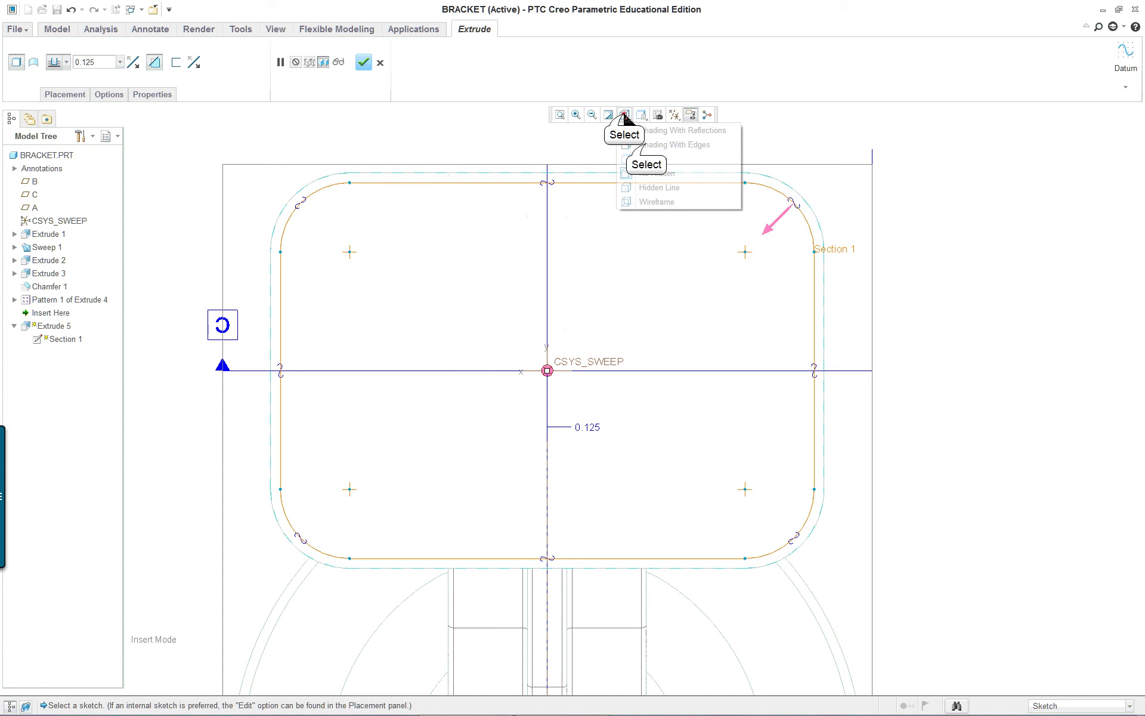
pyautogui.click(647, 147)
pyautogui.middleClick(627, 220)
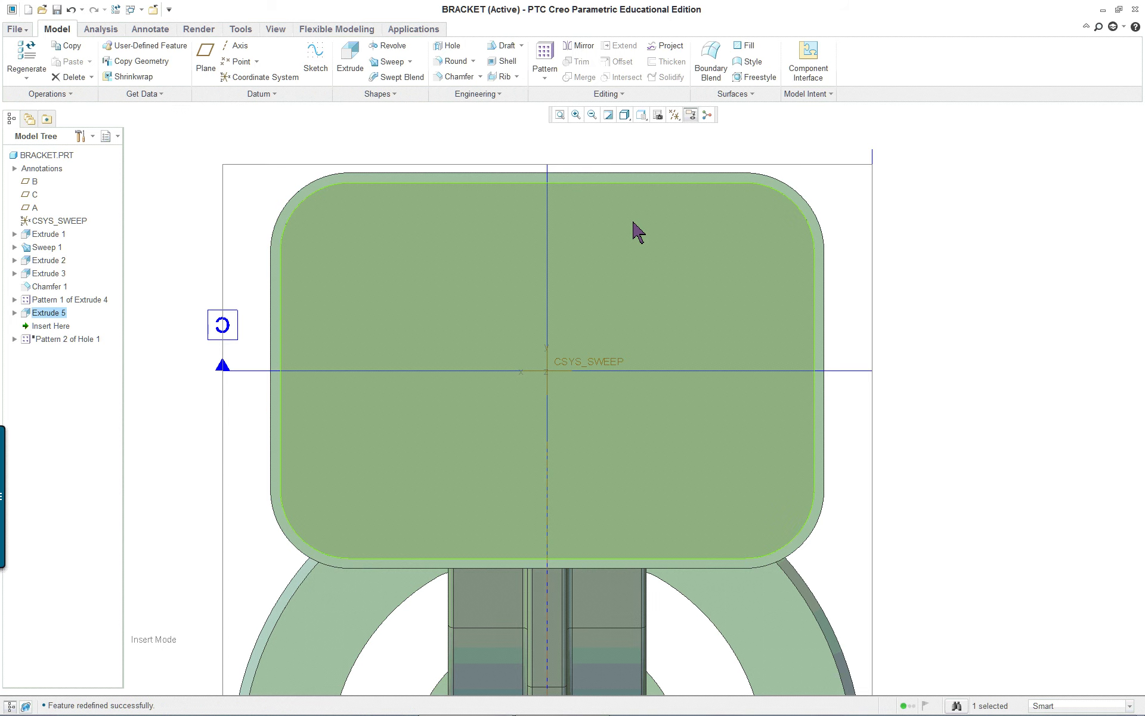
# Move the feature insertion point to just after Pattern 2 of Hole 1 to resume the plate's hole pattern.
pyautogui.moveTo(634, 230)
pyautogui.mouseDown(button='middle')
pyautogui.moveTo(585, 248)
pyautogui.moveTo(636, 222)
pyautogui.moveTo(678, 245)
pyautogui.moveTo(377, 238)
pyautogui.mouseUp(button='middle')
pyautogui.scroll(-3, 377, 238)
pyautogui.click(171, 134)
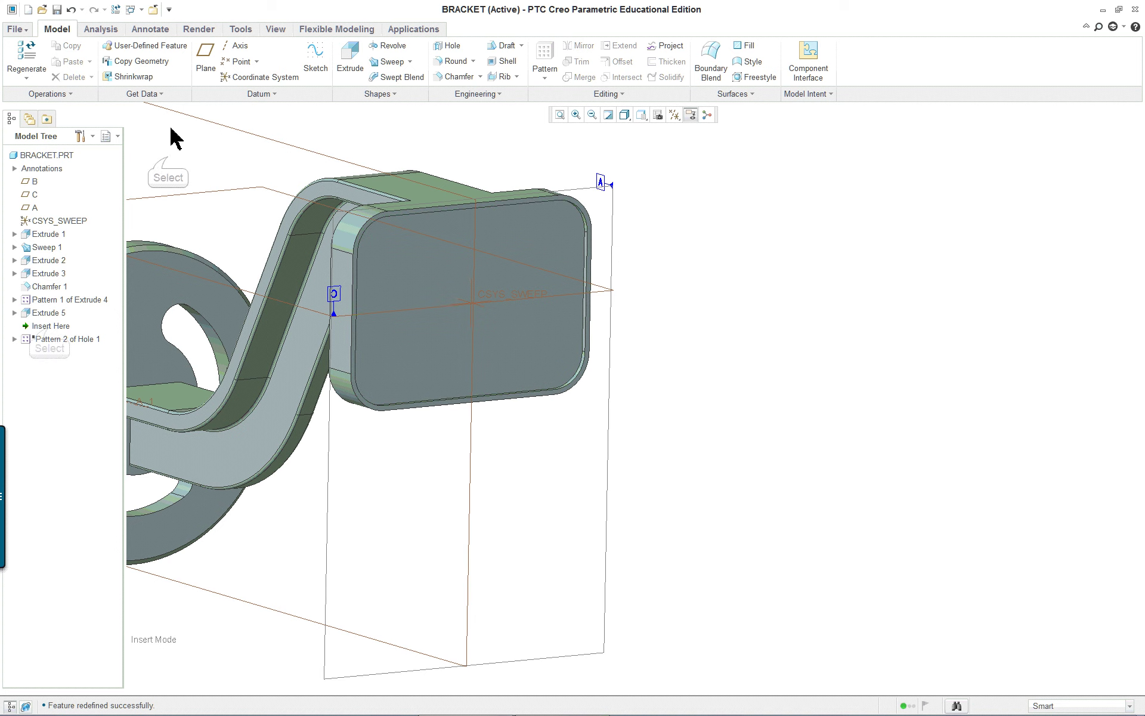
pyautogui.click(63, 331)
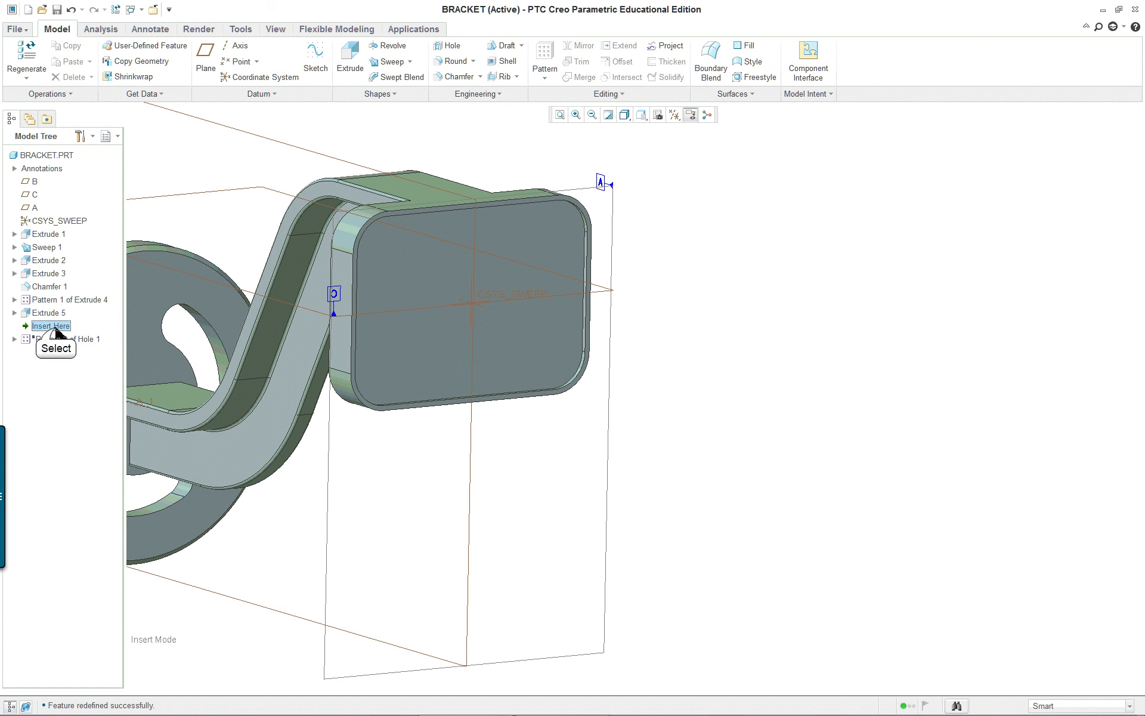
pyautogui.moveTo(58, 332); pyautogui.dragTo(56, 346)
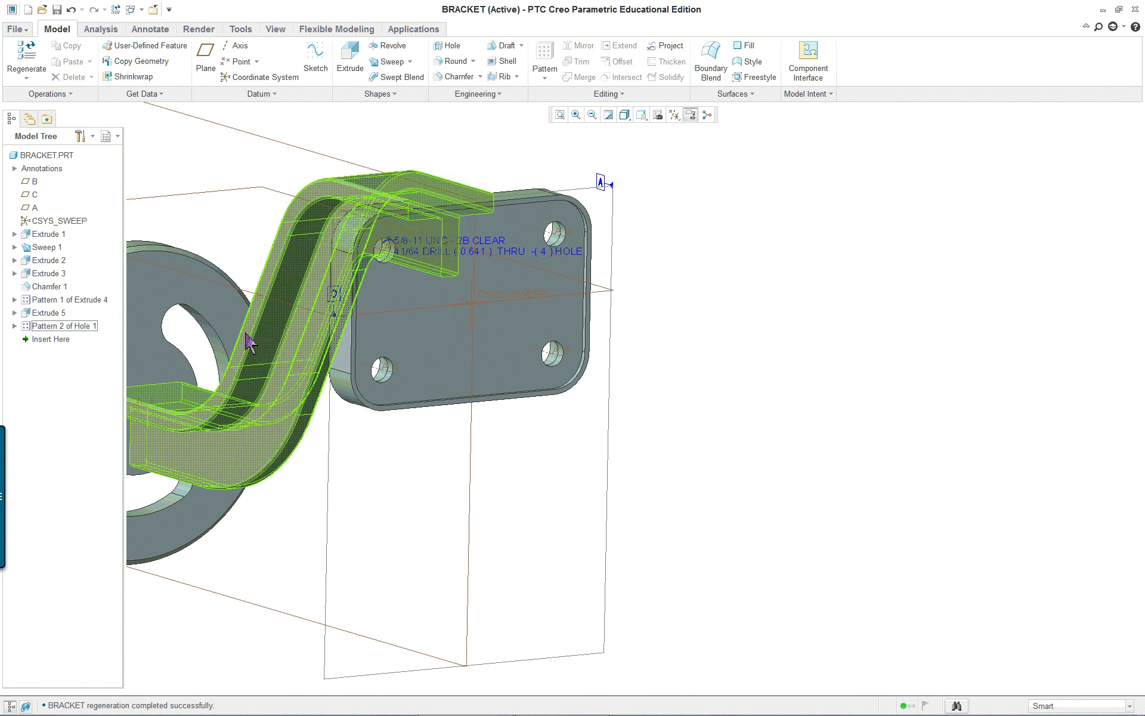
pyautogui.scroll(-3, 250, 343)
pyautogui.scroll(3, 191, 358)
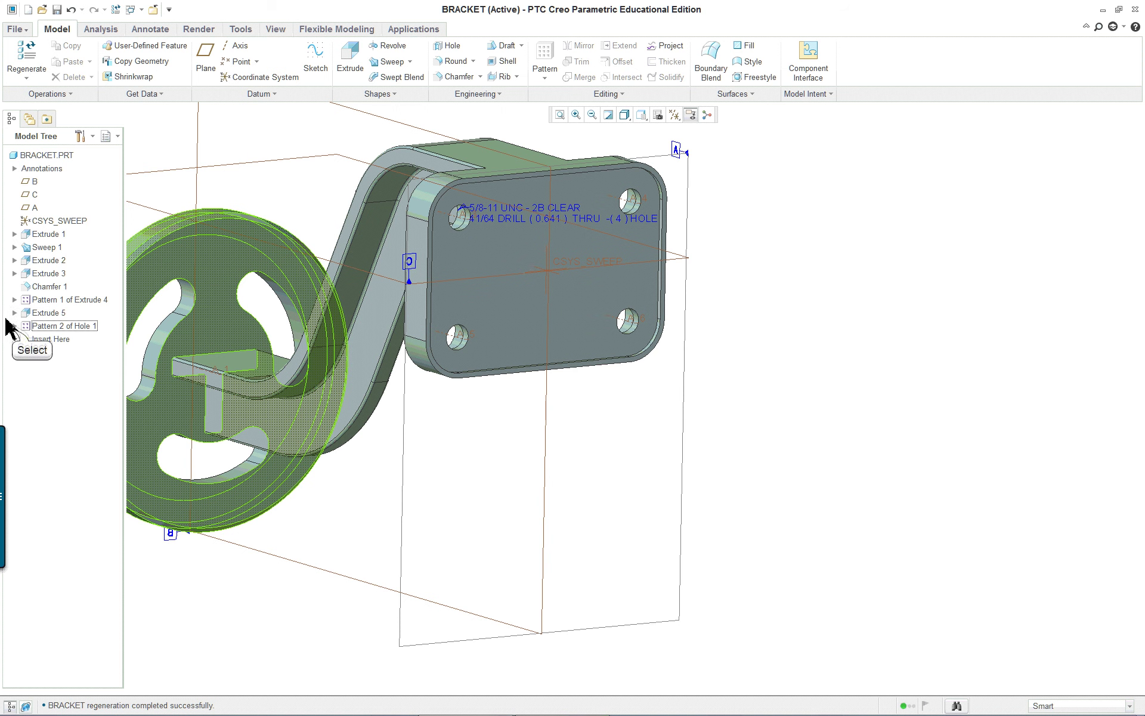
# Open the definition of the first hole in Pattern 2 of Hole 1 and examine its counterbore shape settings.
pyautogui.click(13, 327)
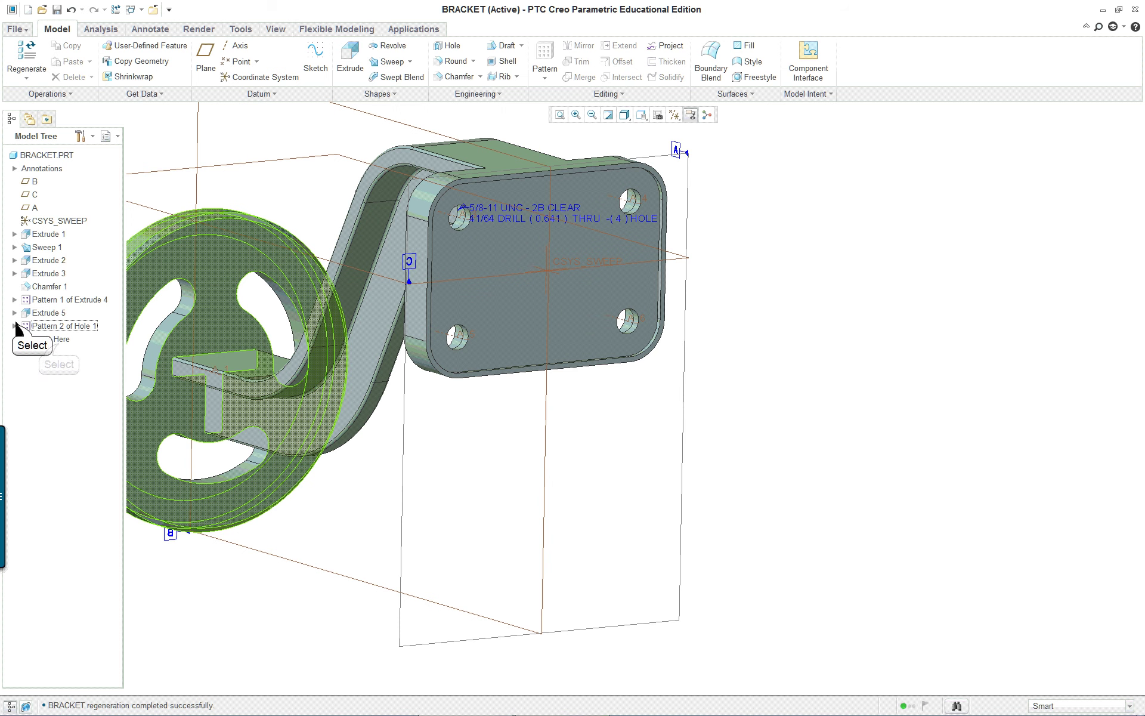
pyautogui.rightClick(60, 346)
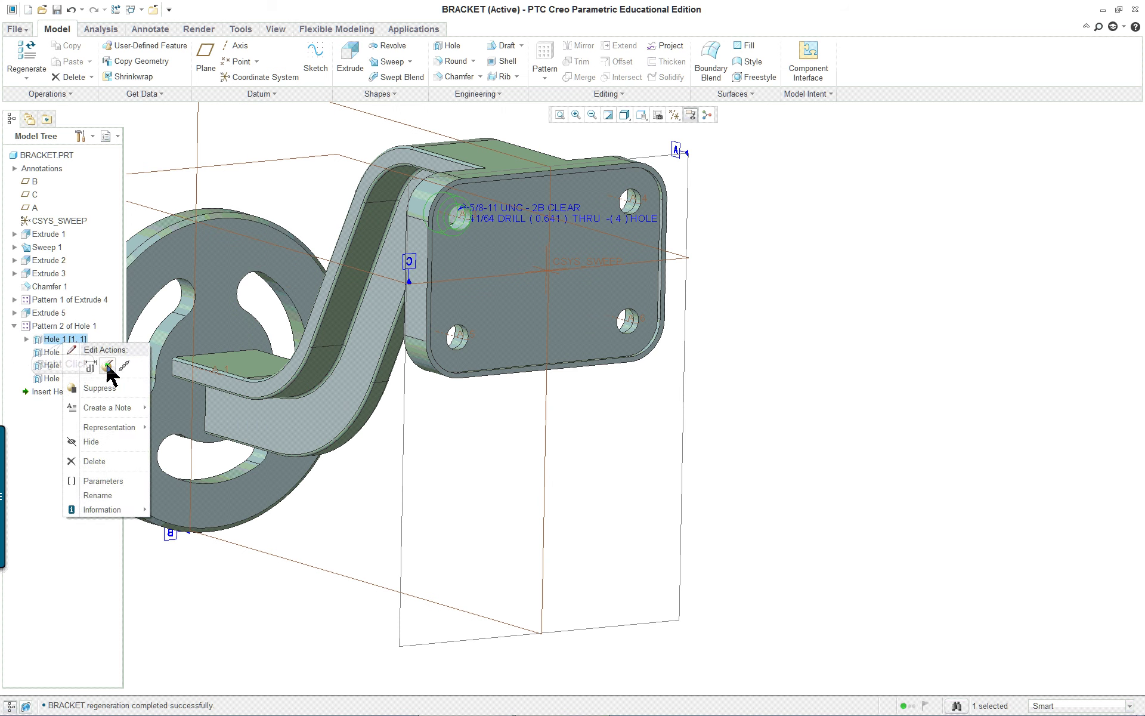
pyautogui.click(109, 367)
pyautogui.scroll(3, 277, 156)
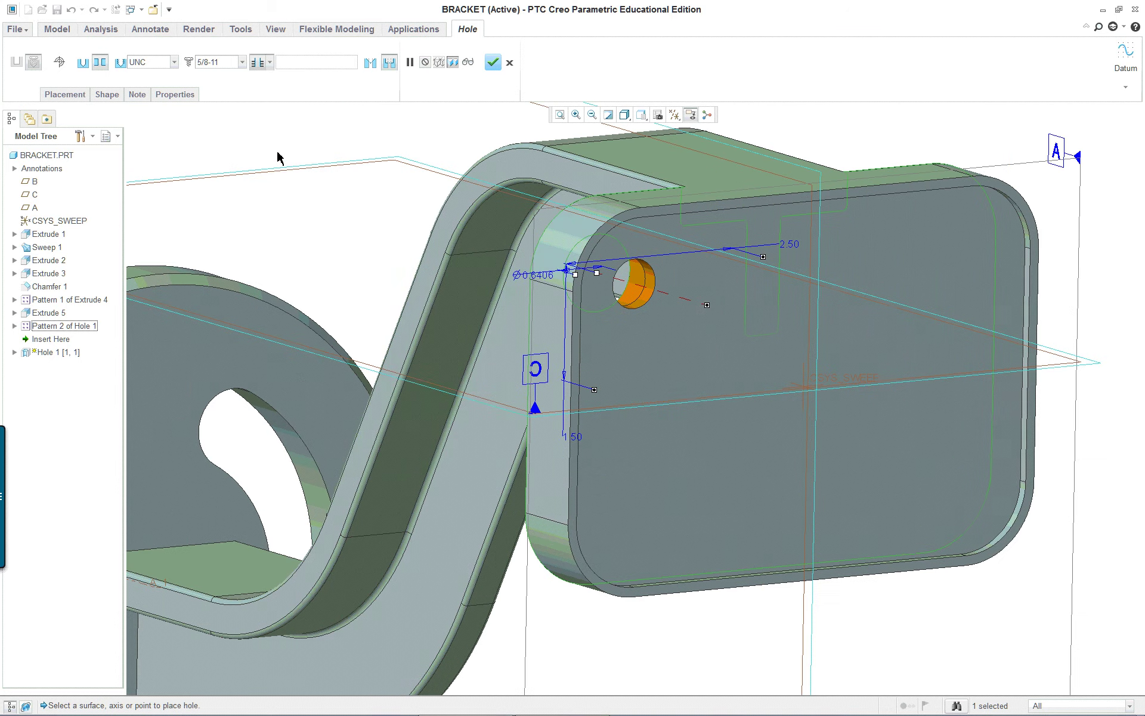
pyautogui.moveTo(526, 242); pyautogui.dragTo(997, 407, button='middle')
pyautogui.scroll(3, 1073, 436)
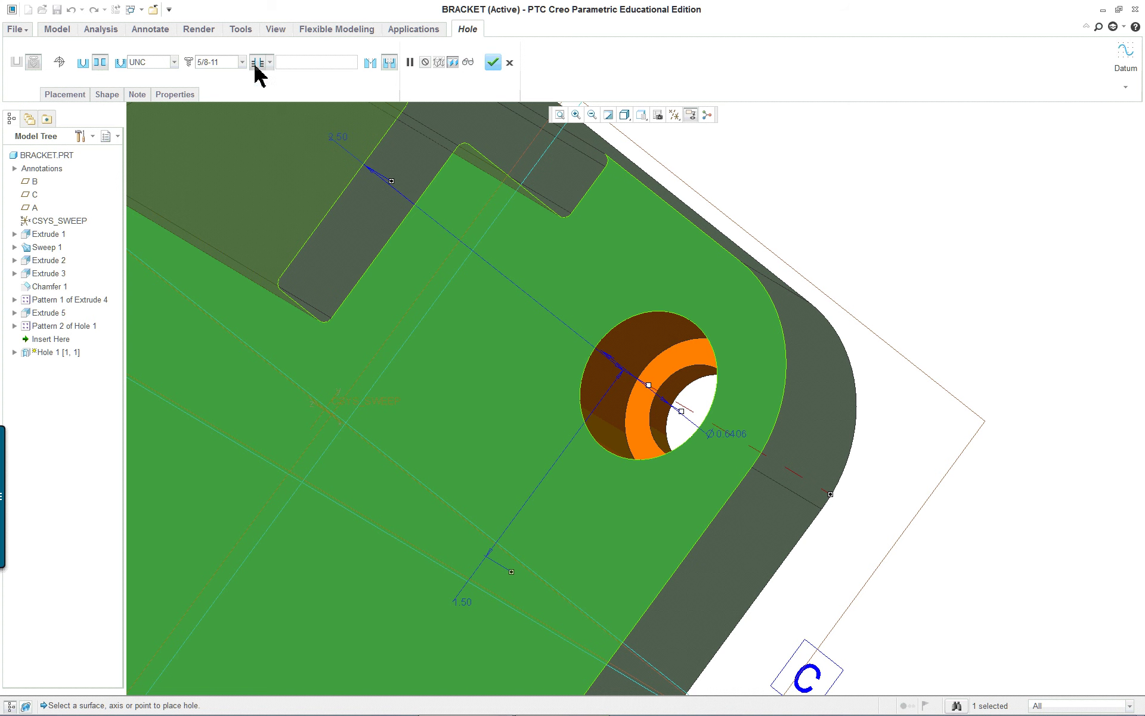
pyautogui.click(113, 95)
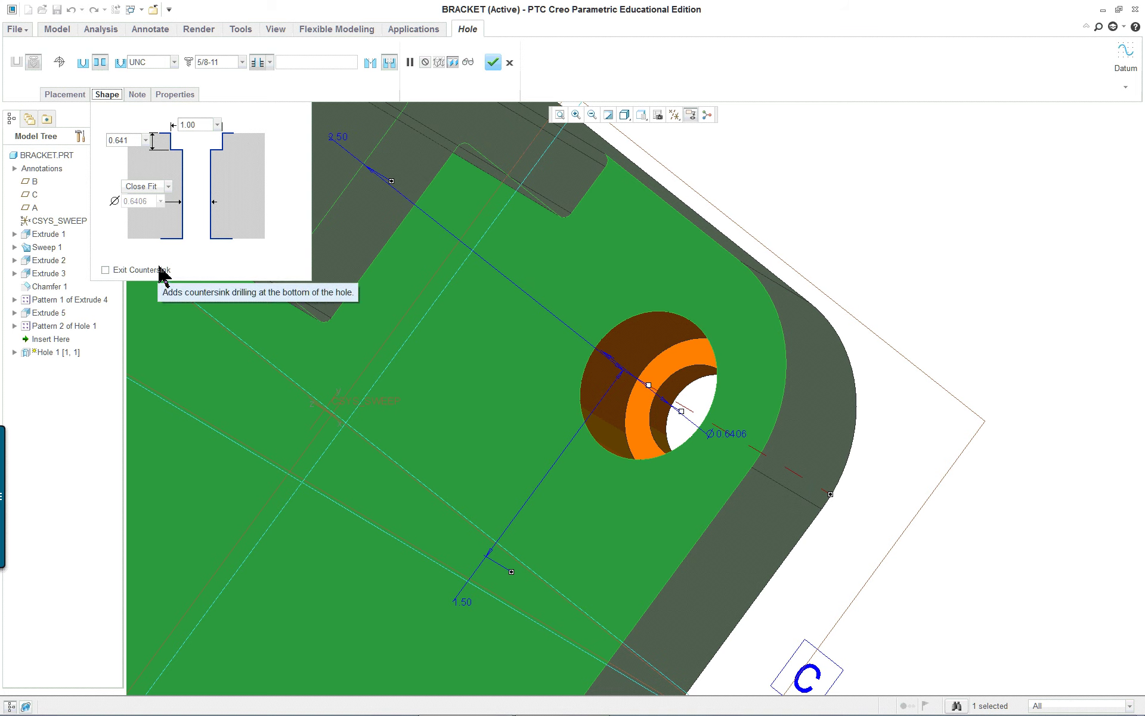
pyautogui.hotkey('ctrl', 'd')
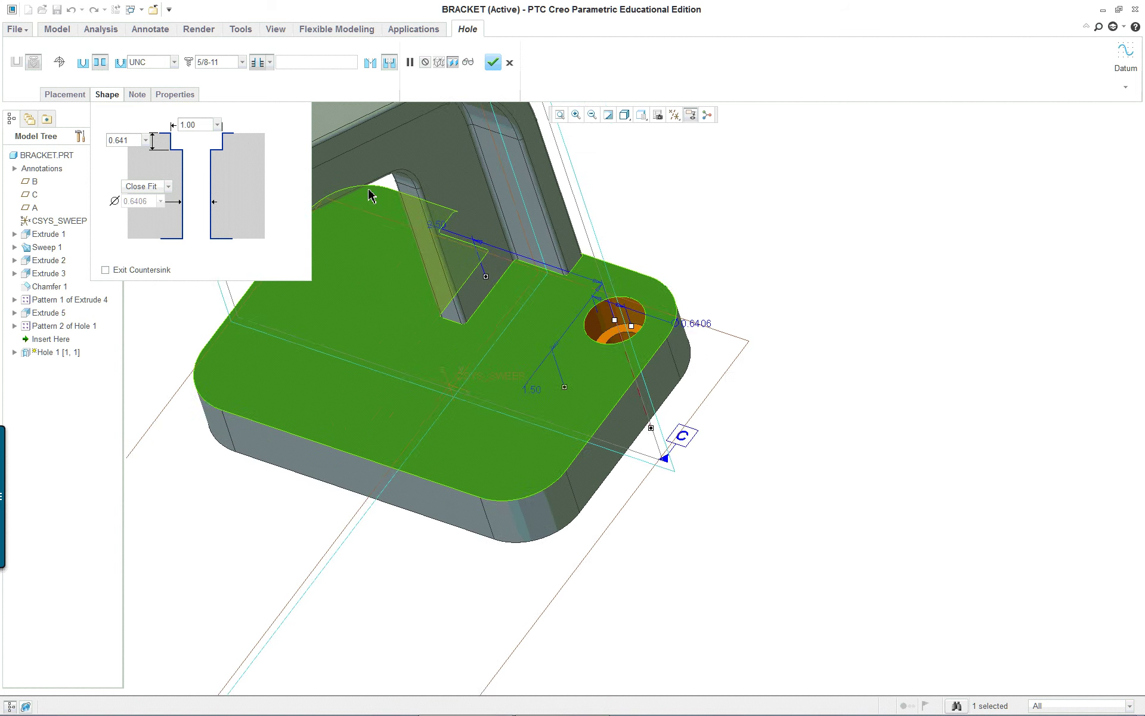
# Examine the hole's placement surface and its offset references to datums C and B, and complete the hole redefinition.
pyautogui.scroll(2, 382, 196)
pyautogui.click(63, 94)
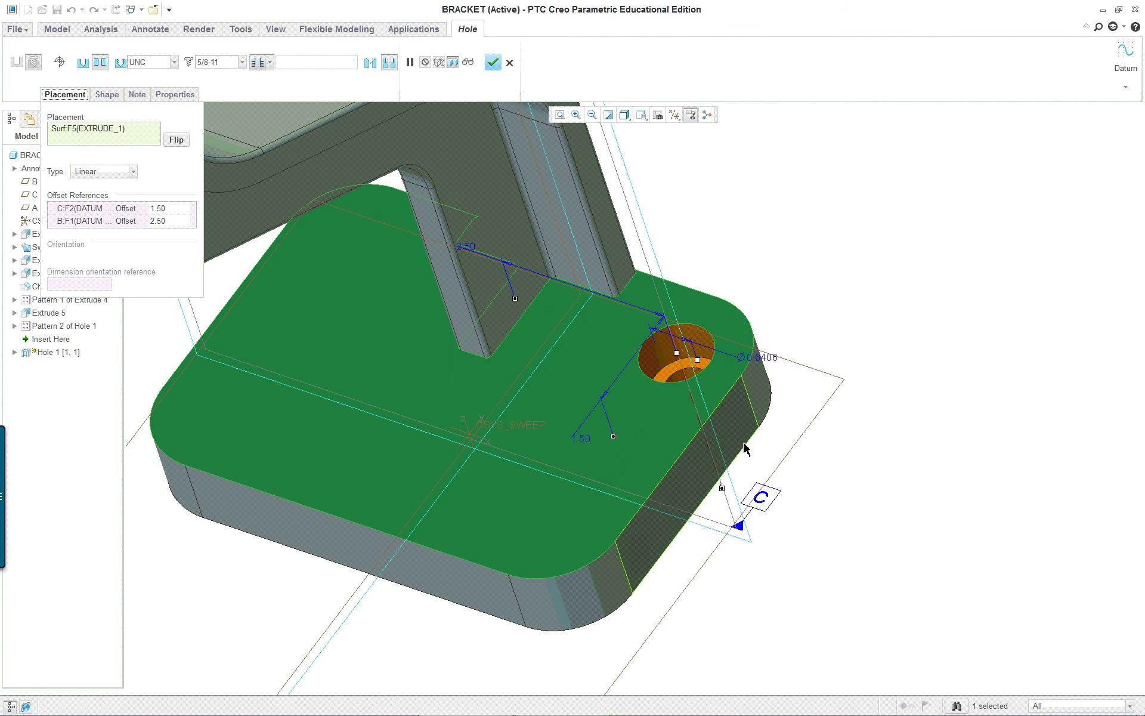
pyautogui.scroll(1, 463, 325)
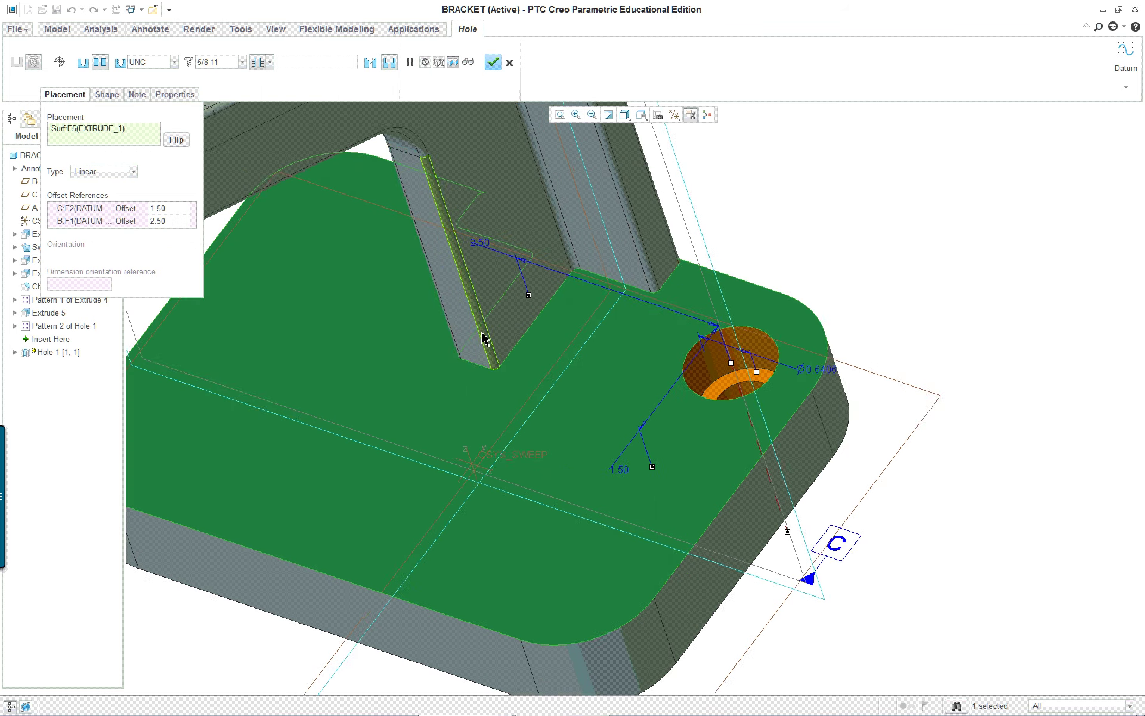
pyautogui.moveTo(482, 338)
pyautogui.mouseDown(button='middle')
pyautogui.moveTo(542, 297)
pyautogui.moveTo(500, 342)
pyautogui.moveTo(471, 329)
pyautogui.moveTo(468, 357)
pyautogui.mouseUp(button='middle')
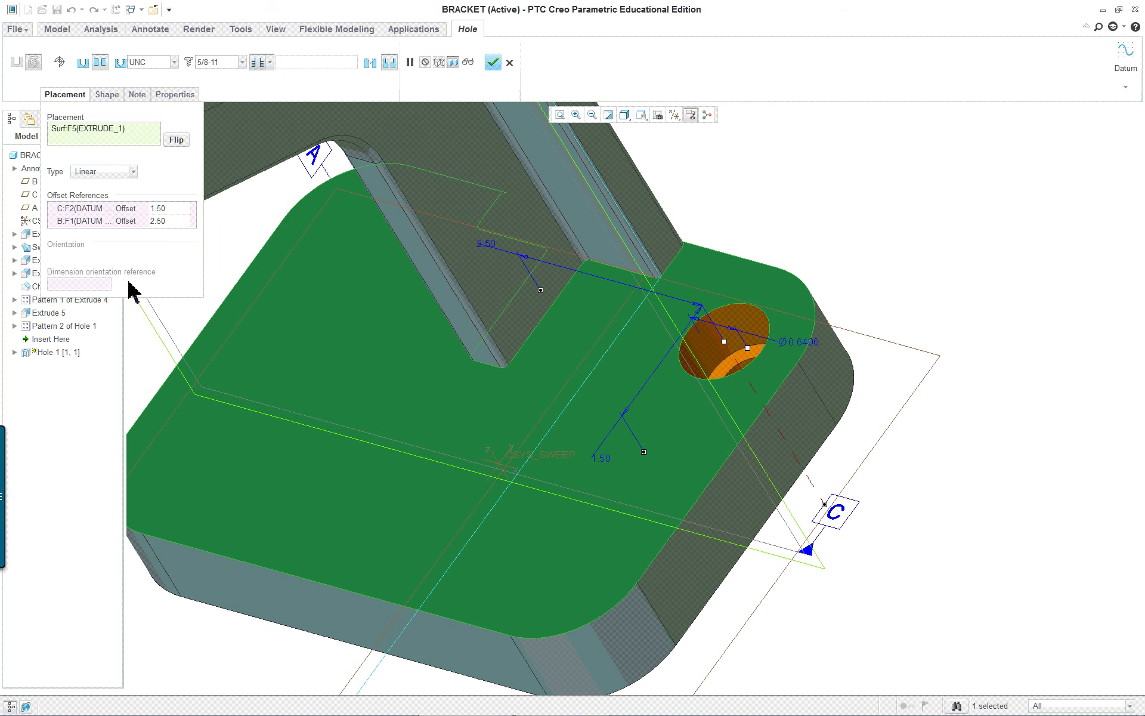
pyautogui.moveTo(376, 304); pyautogui.dragTo(471, 297, button='middle')
pyautogui.moveTo(728, 471)
pyautogui.mouseDown(button='middle')
pyautogui.moveTo(696, 417)
pyautogui.moveTo(686, 434)
pyautogui.mouseUp(button='middle')
pyautogui.moveTo(560, 422)
pyautogui.mouseDown(button='middle')
pyautogui.moveTo(596, 402)
pyautogui.moveTo(951, 351)
pyautogui.mouseUp(button='middle')
pyautogui.scroll(-2, 1080, 401)
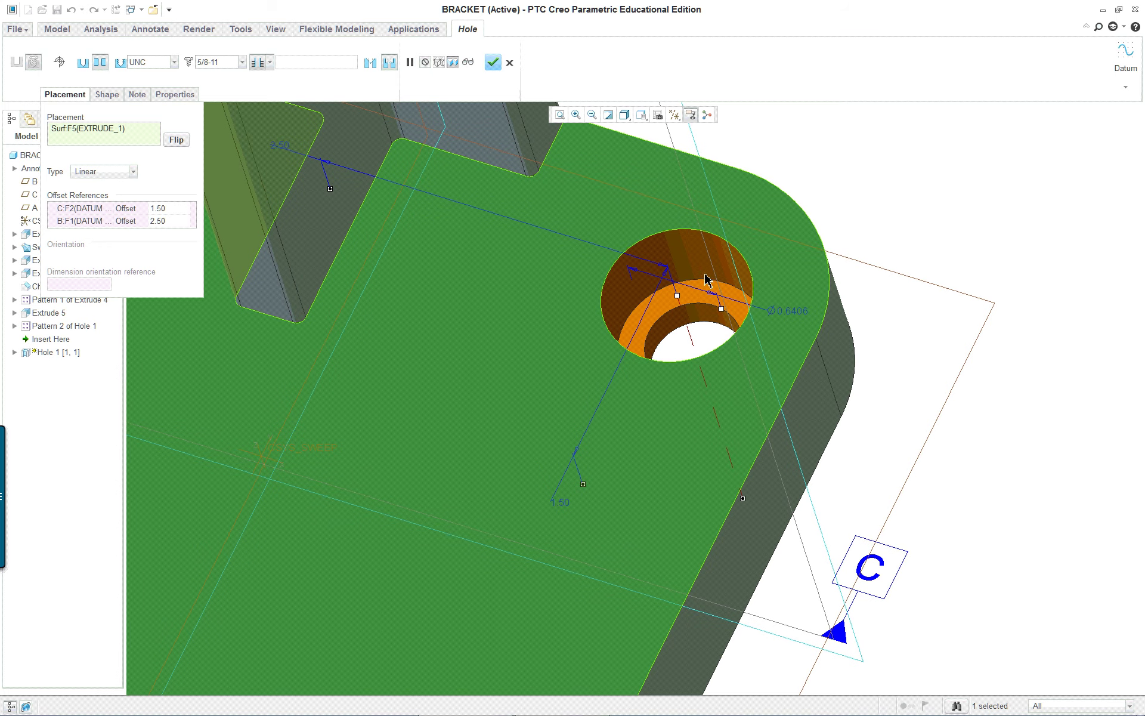
pyautogui.scroll(3, 774, 262)
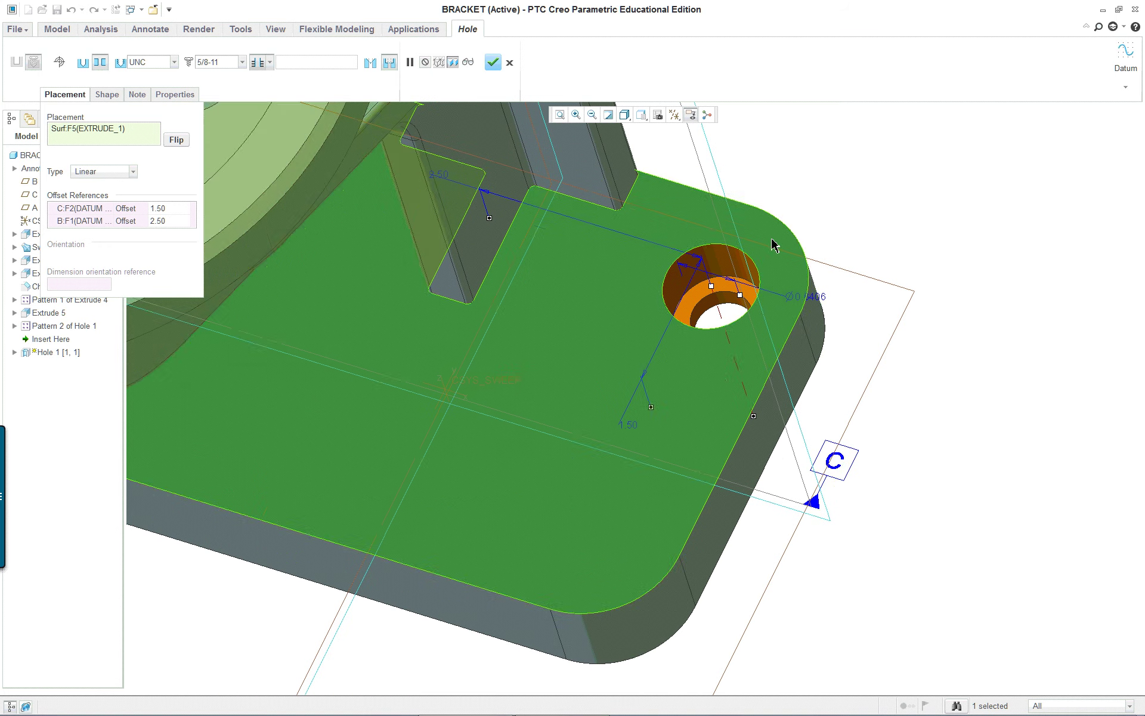
pyautogui.scroll(-1, 793, 311)
pyautogui.click(493, 63)
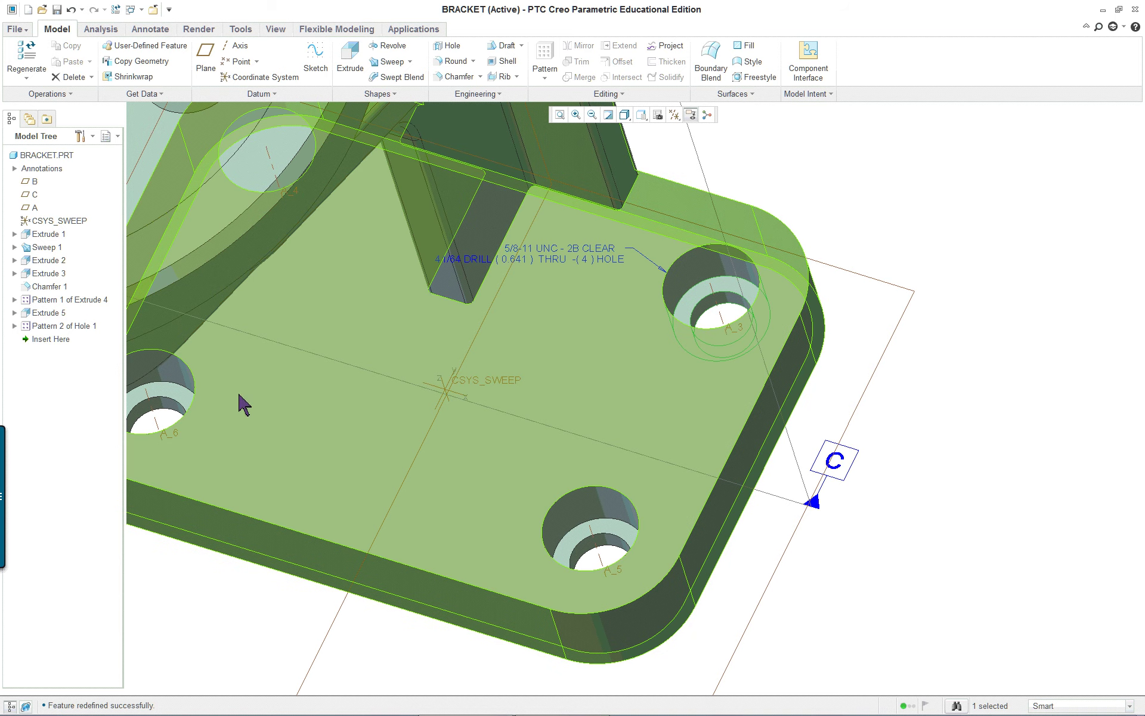
# Open the definition of Pattern 2 of Hole 1 and turn off the annotation display.
pyautogui.rightClick(45, 326)
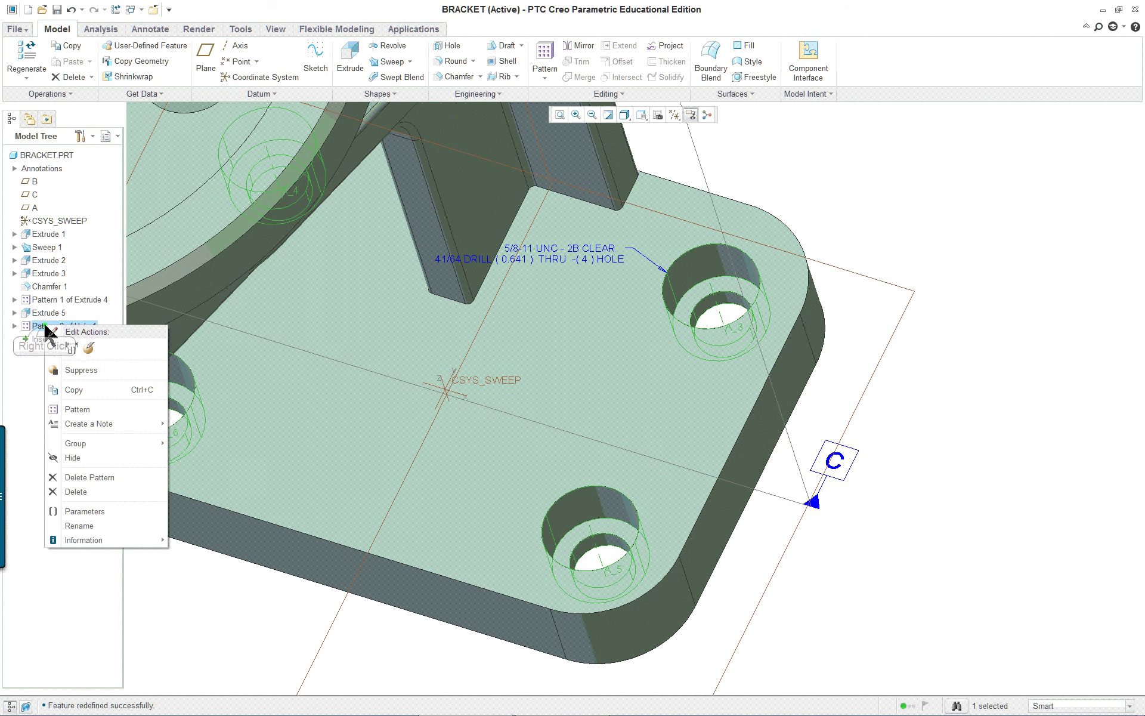
pyautogui.click(88, 350)
pyautogui.scroll(-5, 319, 392)
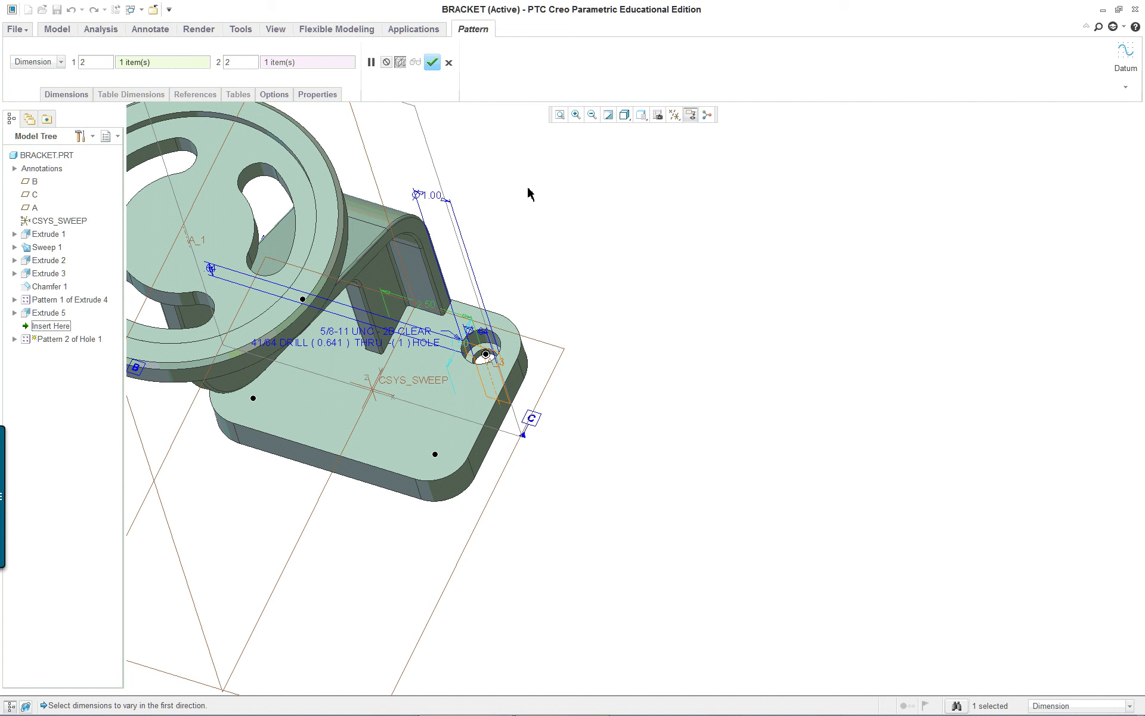
pyautogui.moveTo(596, 203); pyautogui.dragTo(375, 265, button='middle')
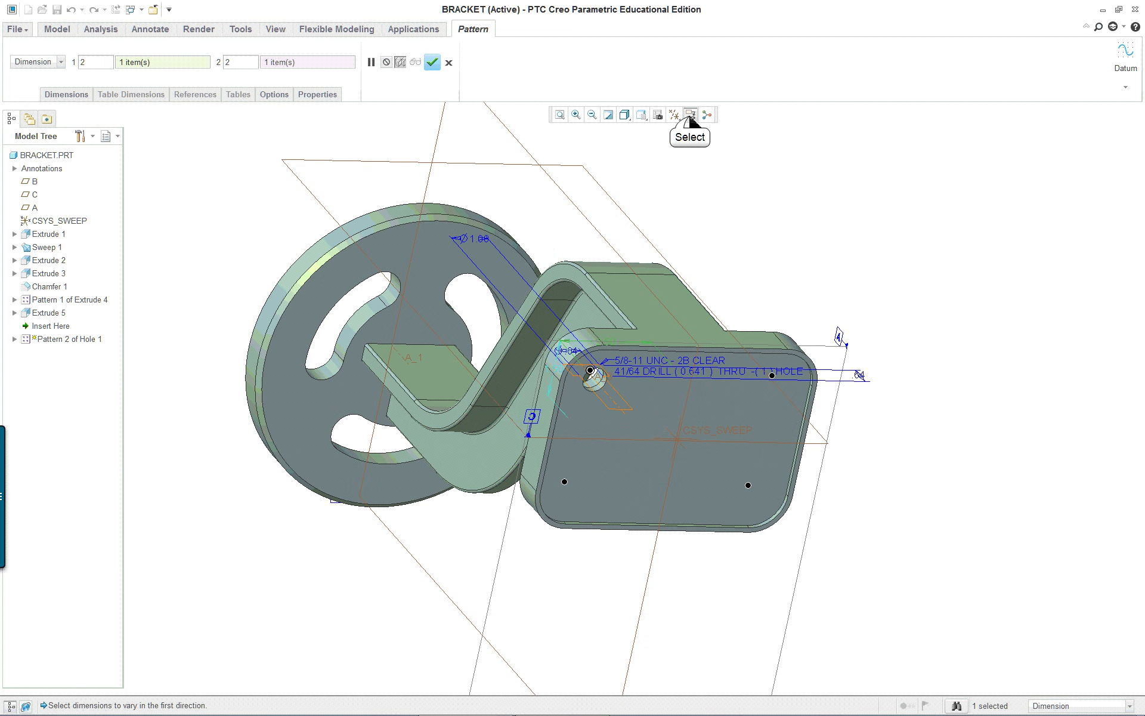
pyautogui.click(690, 115)
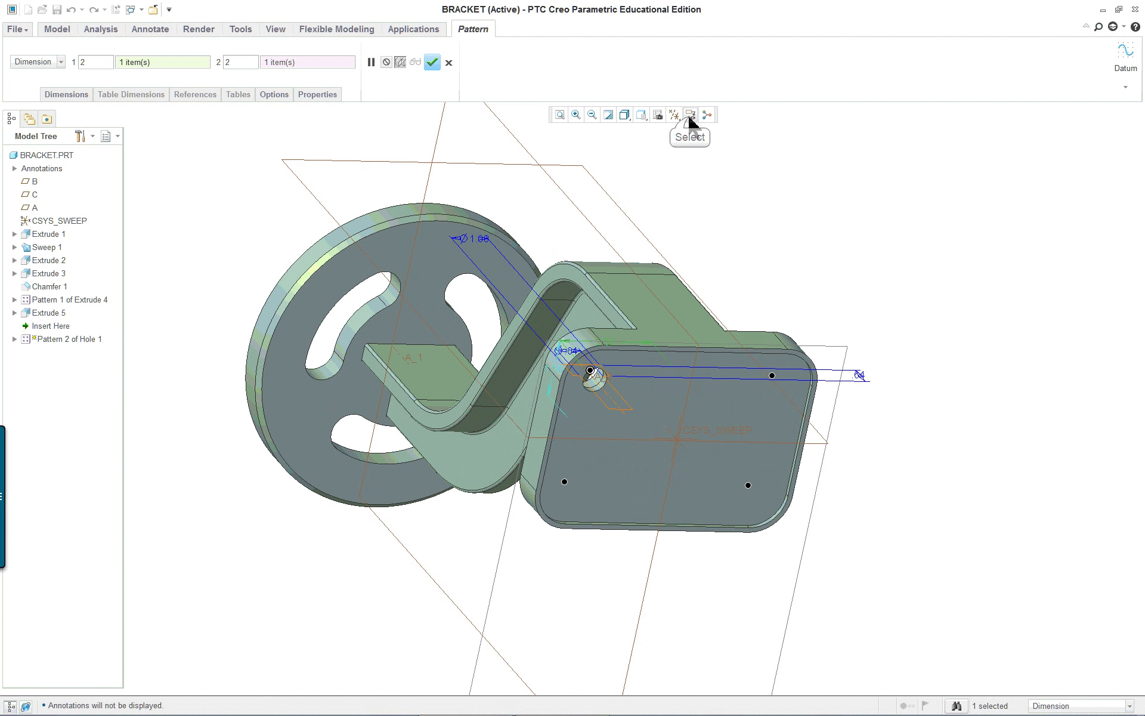
# Orient the view normal to the rectangular plate's recessed face.
pyautogui.click(641, 115)
pyautogui.click(682, 240)
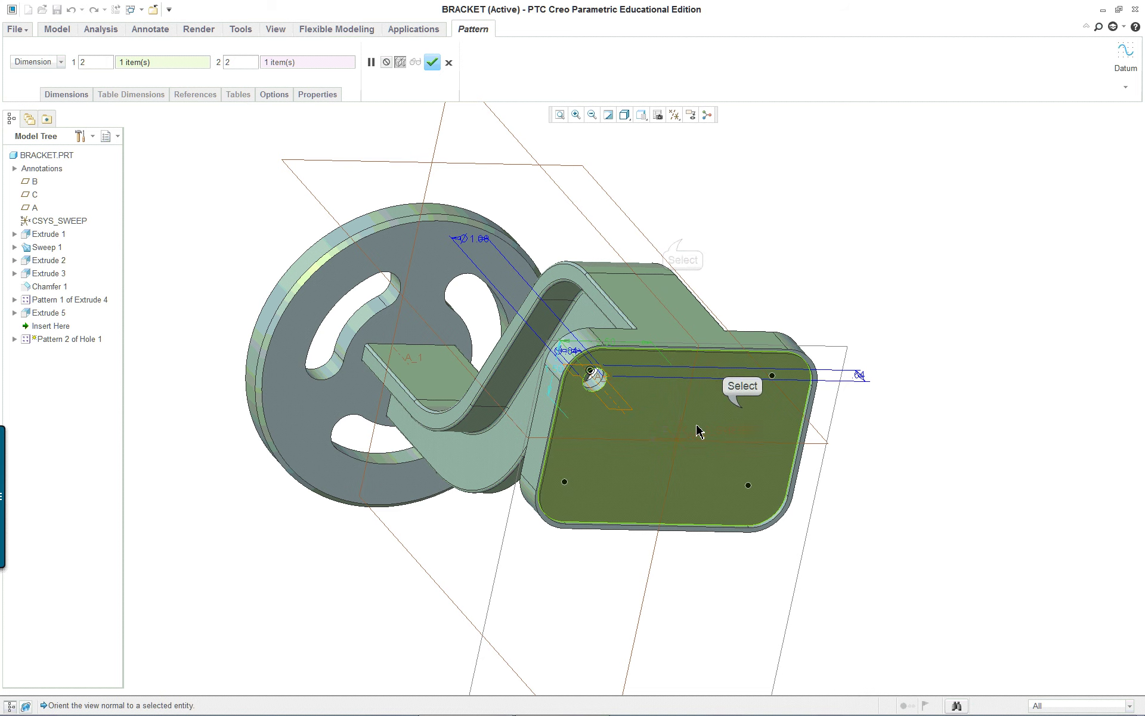
pyautogui.click(744, 413)
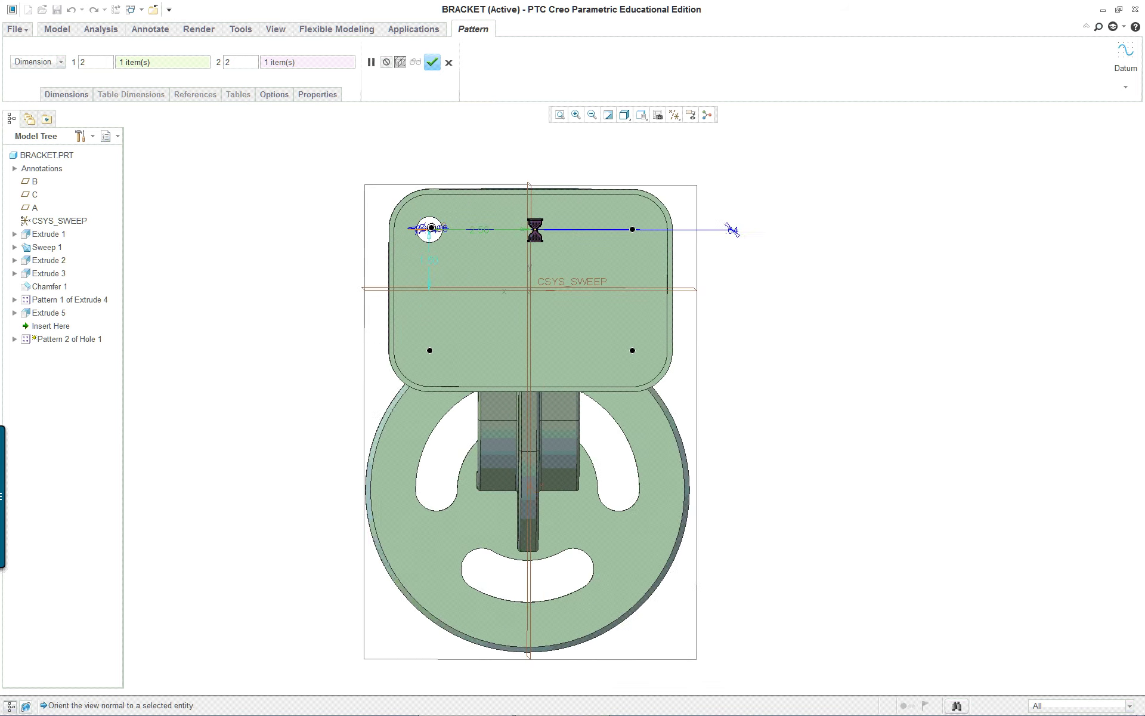
pyautogui.scroll(-4, 475, 182)
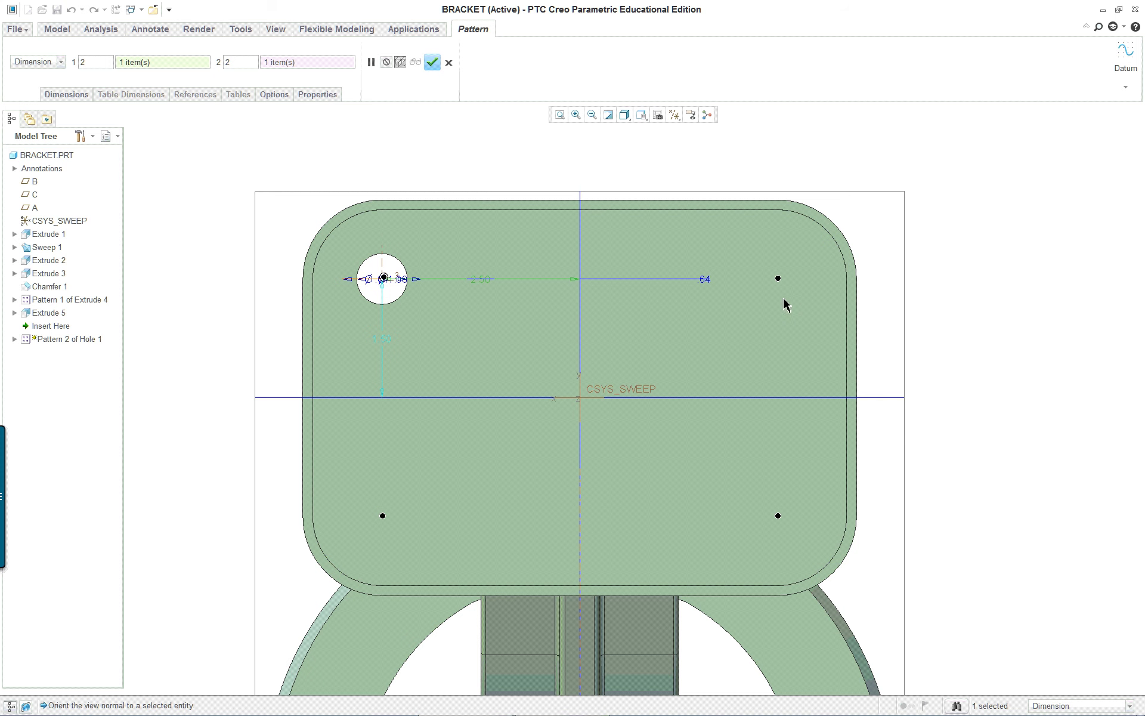
# Examine the pattern's dimension increments in both directions against the plate's hole positions, and complete the pattern redefinition.
pyautogui.click(67, 95)
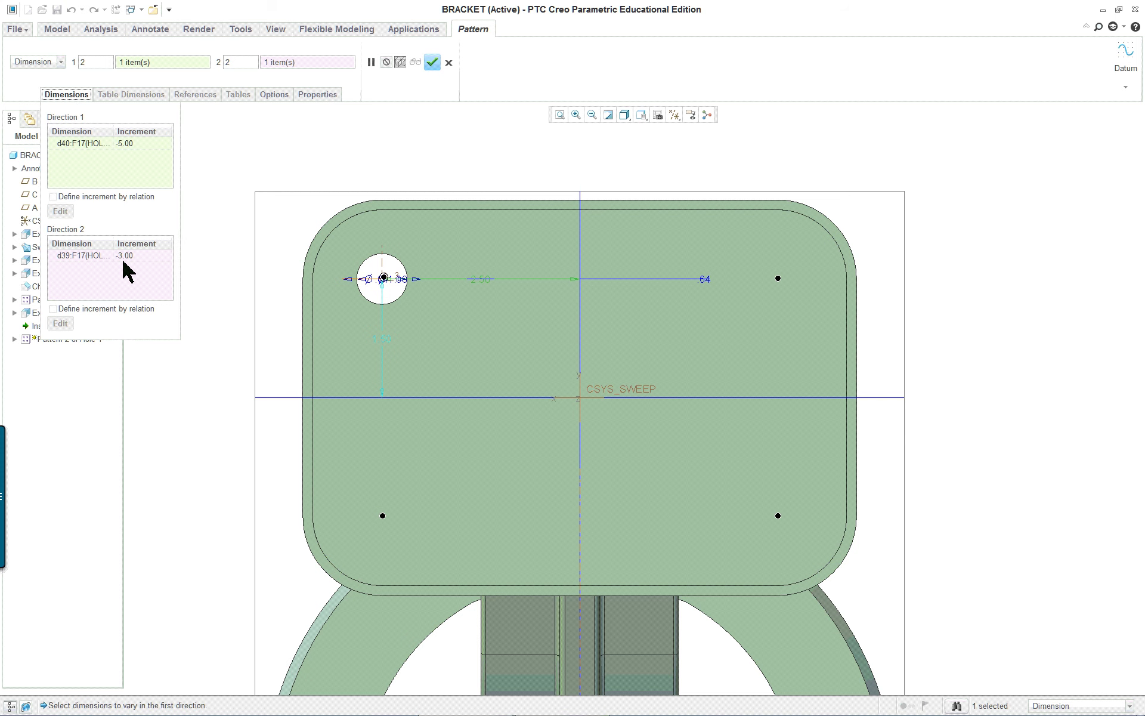
pyautogui.moveTo(324, 296); pyautogui.dragTo(362, 316, button='middle')
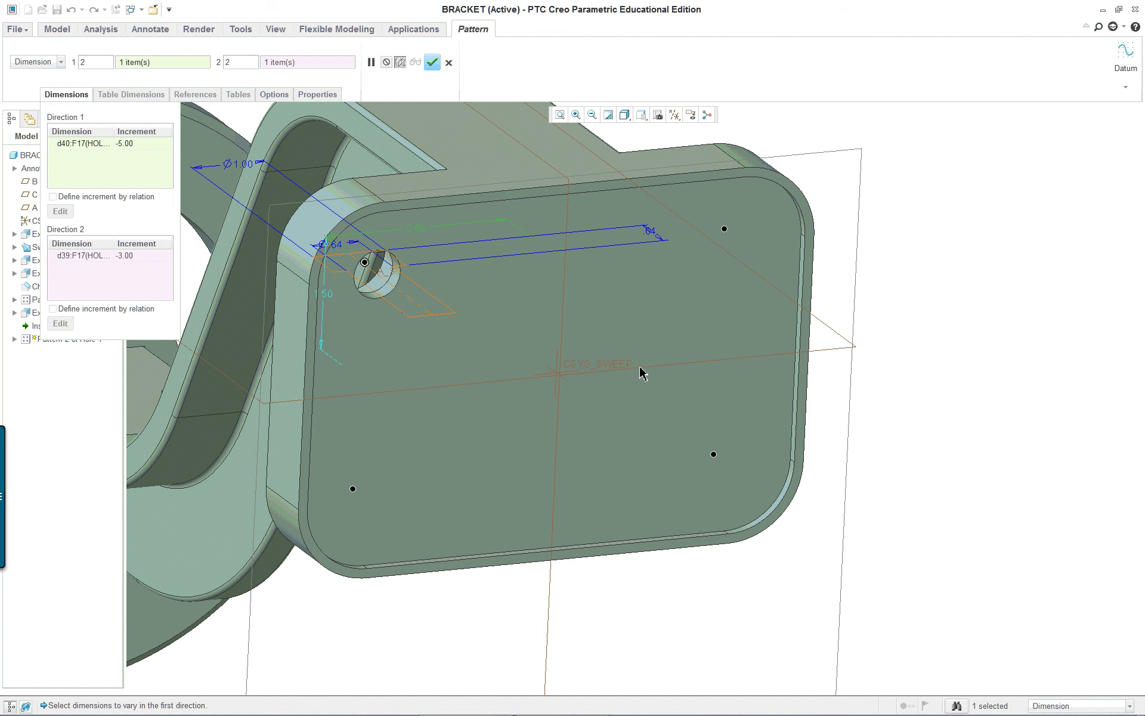
pyautogui.scroll(-2, 621, 362)
pyautogui.scroll(2, 483, 311)
pyautogui.moveTo(491, 313)
pyautogui.mouseDown(button='middle')
pyautogui.moveTo(534, 332)
pyautogui.moveTo(495, 312)
pyautogui.moveTo(483, 266)
pyautogui.moveTo(495, 245)
pyautogui.moveTo(447, 268)
pyautogui.moveTo(397, 268)
pyautogui.moveTo(544, 303)
pyautogui.mouseUp(button='middle')
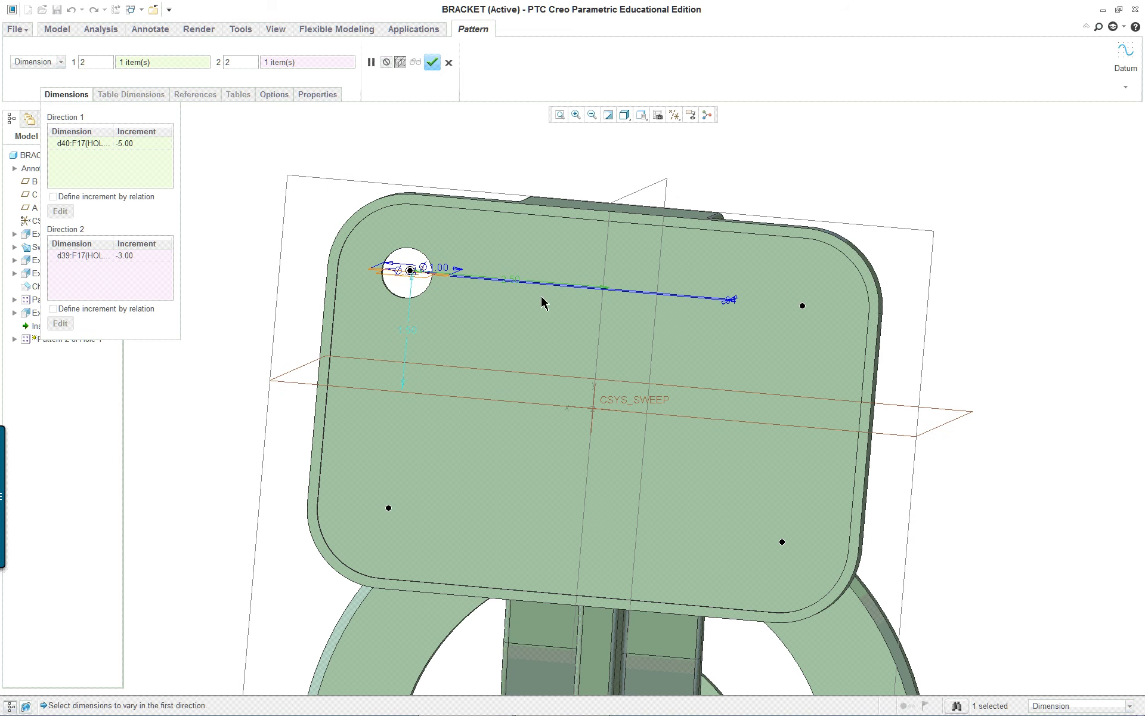
pyautogui.moveTo(435, 421)
pyautogui.mouseDown(button='middle')
pyautogui.moveTo(449, 424)
pyautogui.moveTo(437, 417)
pyautogui.moveTo(434, 428)
pyautogui.moveTo(435, 412)
pyautogui.moveTo(465, 420)
pyautogui.moveTo(473, 433)
pyautogui.mouseUp(button='middle')
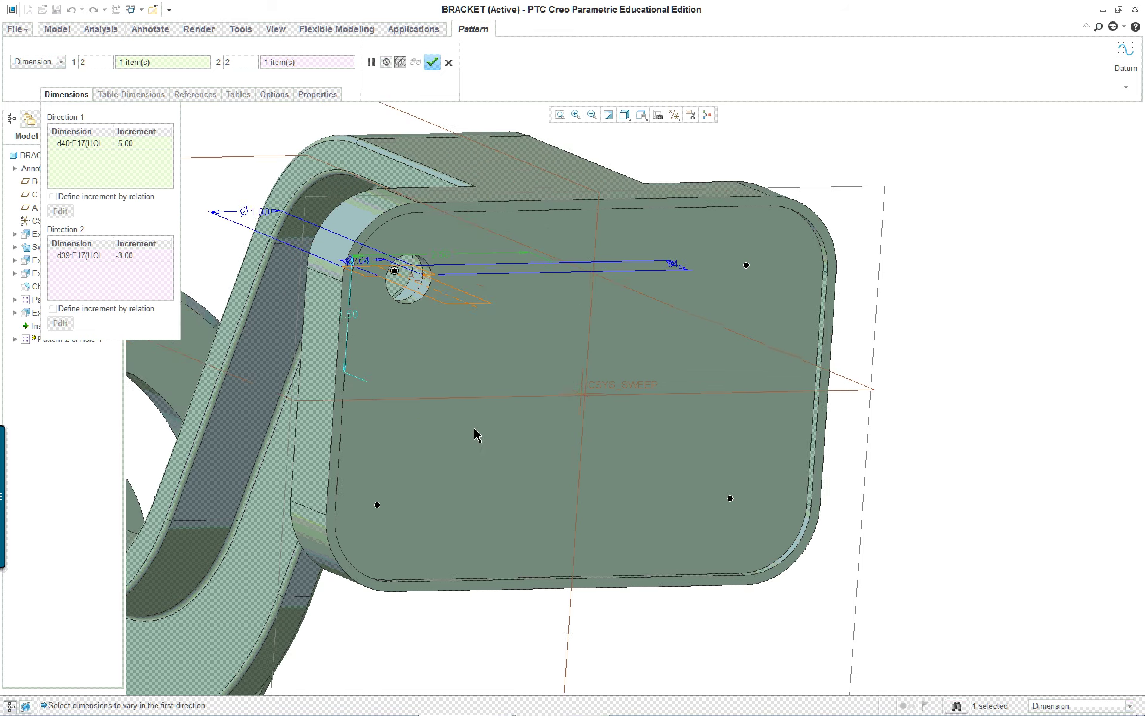
pyautogui.scroll(5, 474, 433)
pyautogui.click(432, 63)
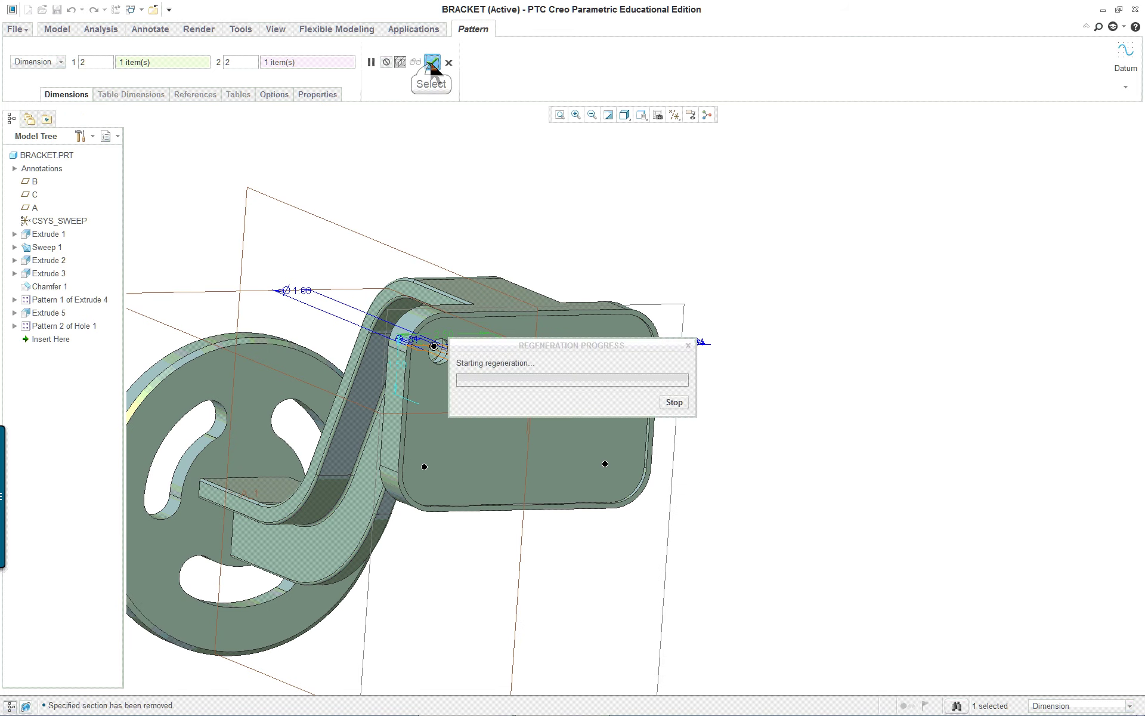
# Return the bracket to the Standard Orientation and clear the pattern selection.
pyautogui.click(641, 116)
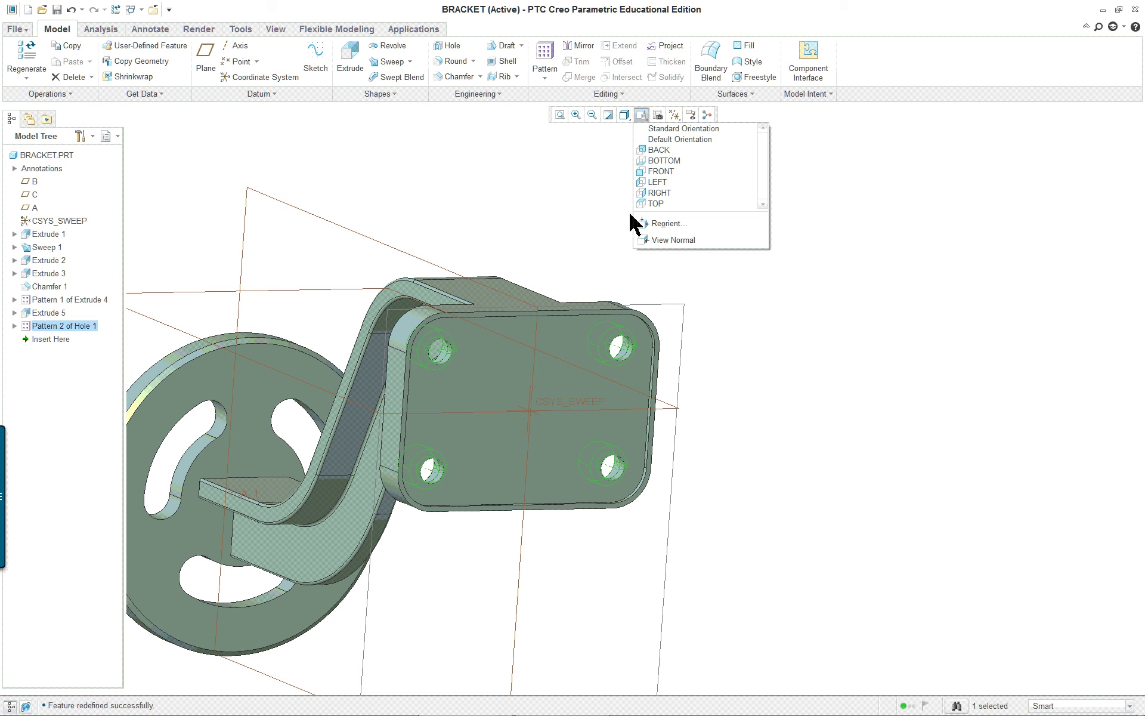
pyautogui.click(659, 128)
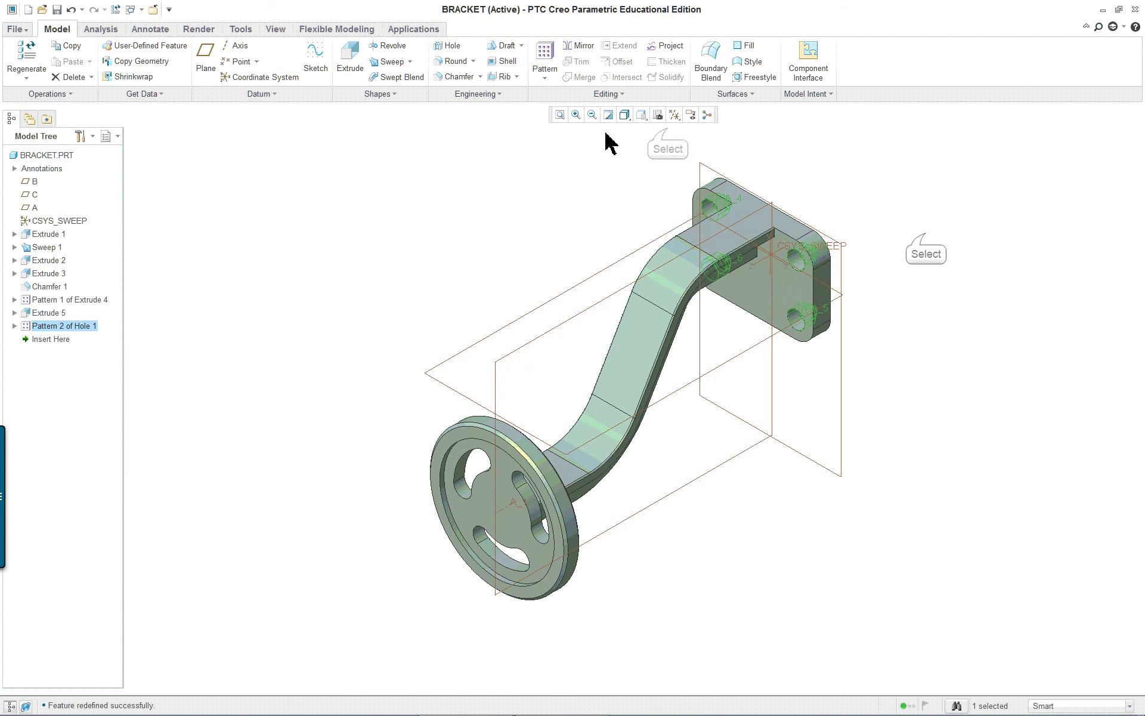
pyautogui.click(926, 238)
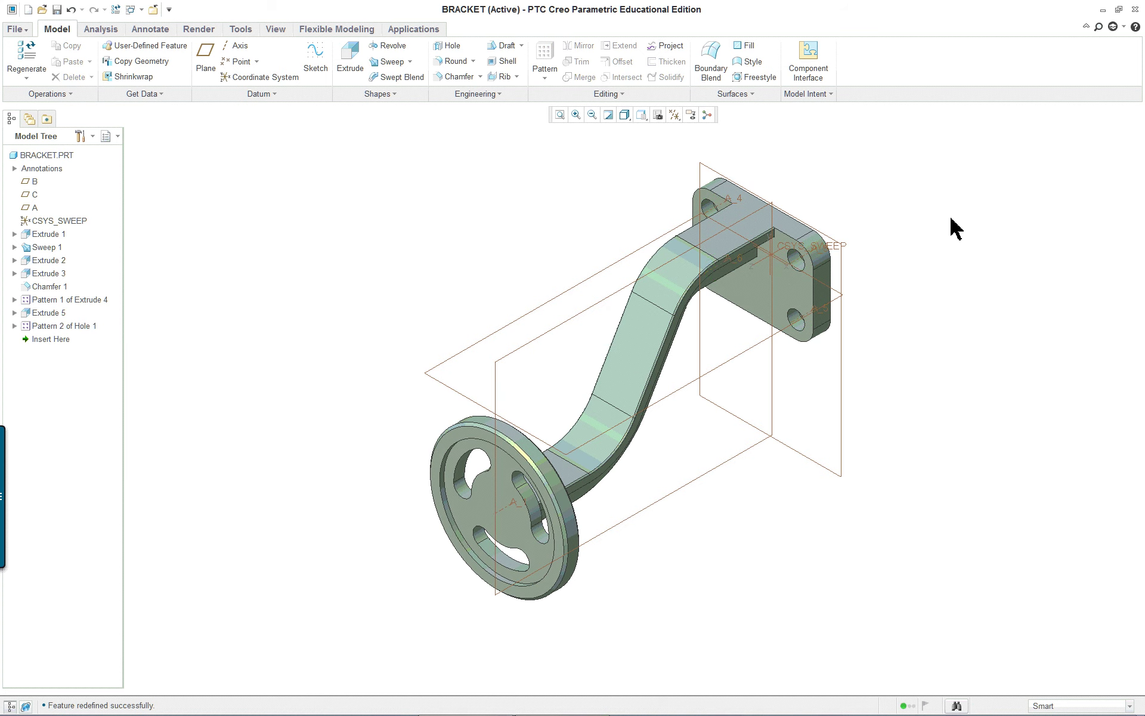
pyautogui.scroll(-2, 953, 230)
pyautogui.scroll(2, 935, 253)
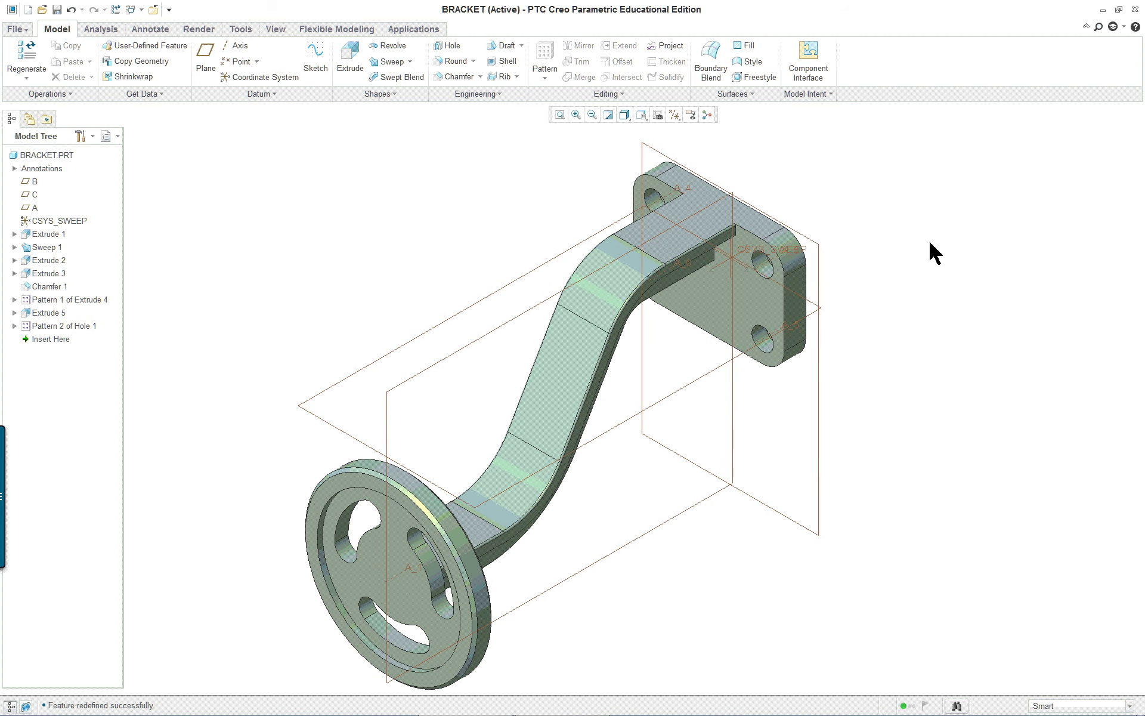
# Open the render setup and set the Photolux renderer's quality to High.
pyautogui.click(196, 29)
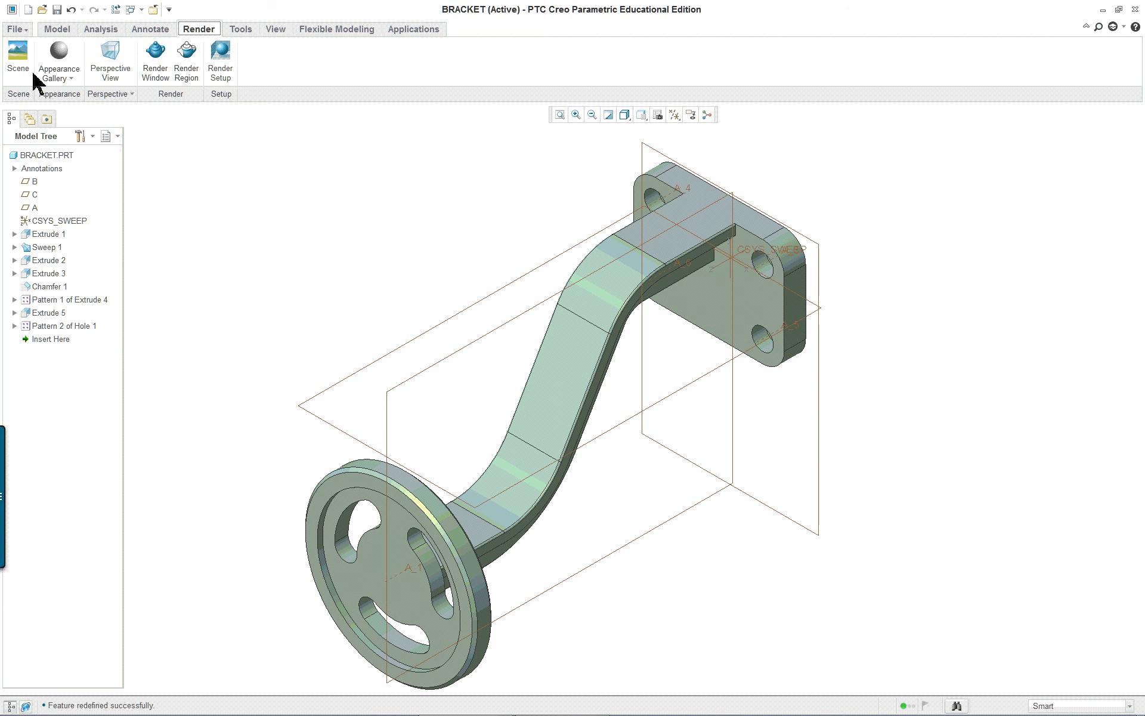
pyautogui.click(221, 60)
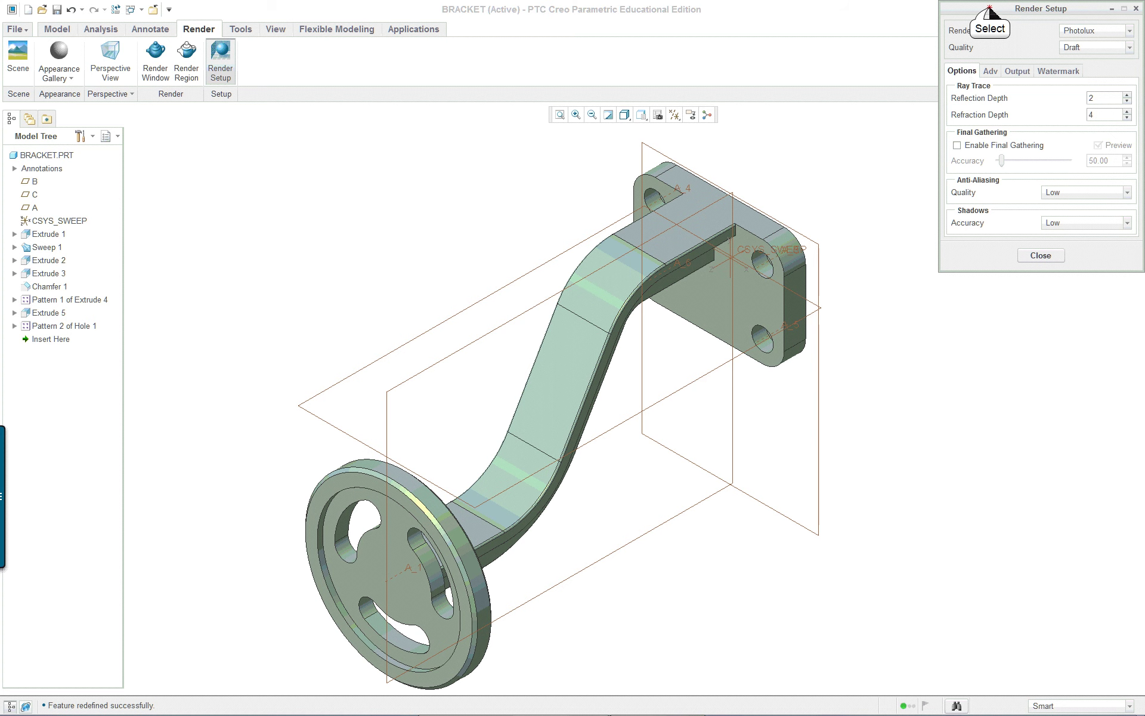
pyautogui.moveTo(988, 9); pyautogui.dragTo(937, 173)
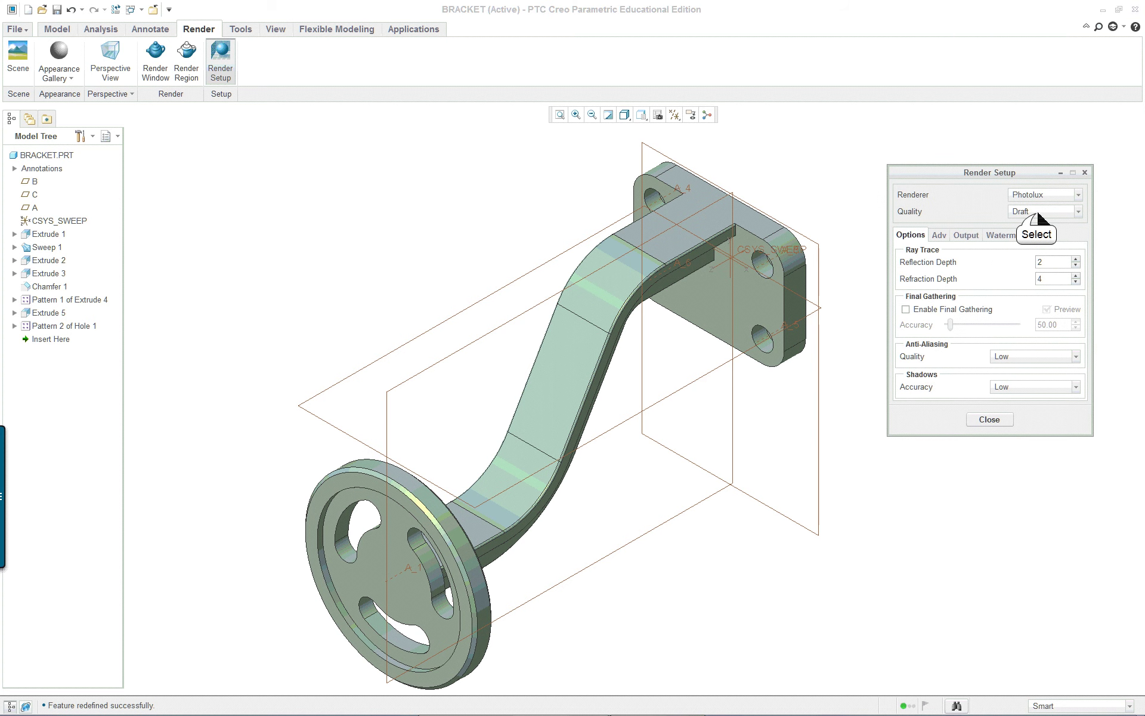
pyautogui.click(1038, 216)
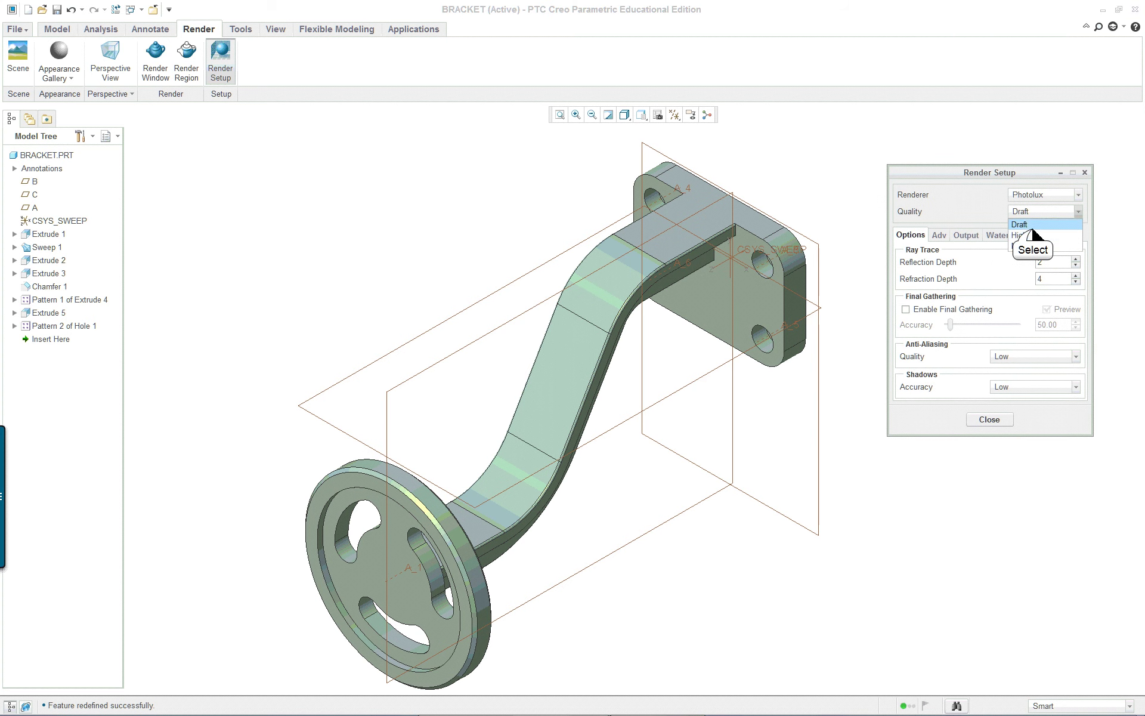
pyautogui.click(1031, 227)
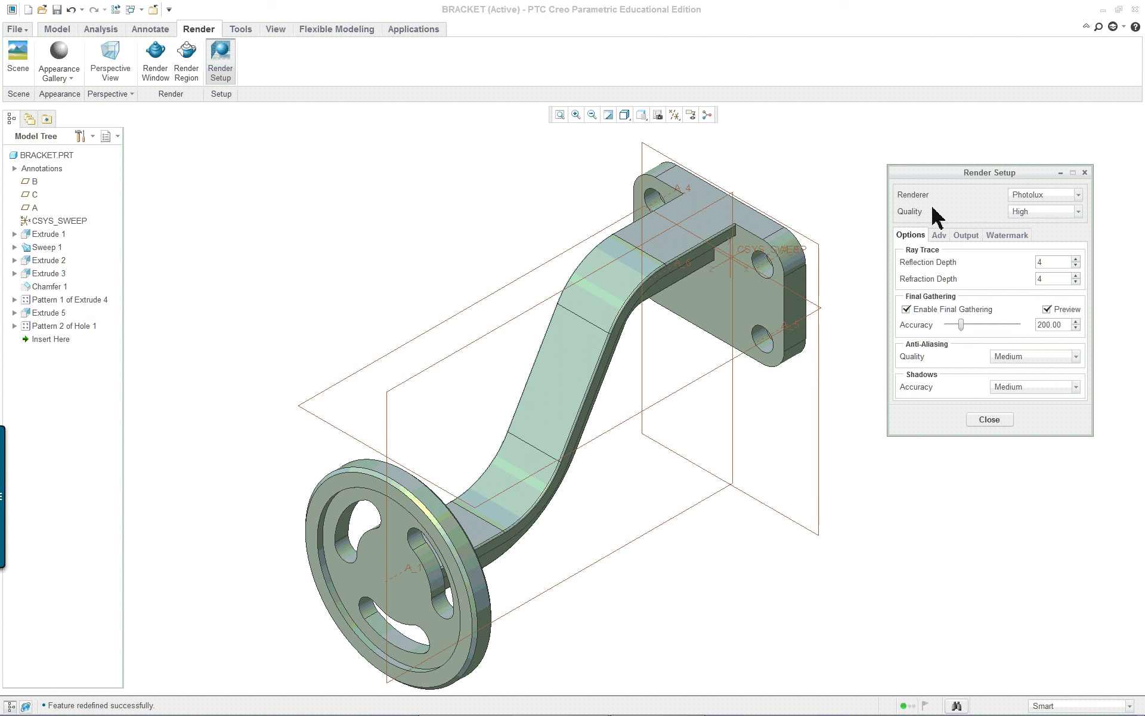
# Review the advanced, output and watermark settings of the render setup.
pyautogui.click(939, 235)
pyautogui.click(966, 235)
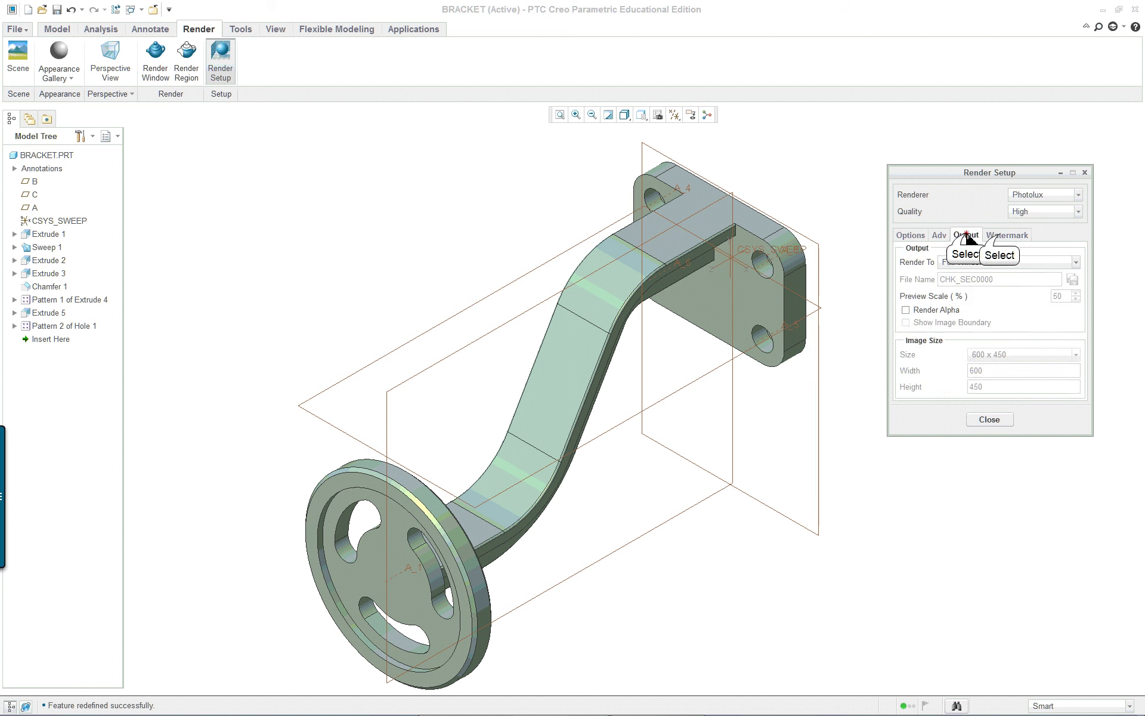
pyautogui.click(999, 238)
pyautogui.click(910, 235)
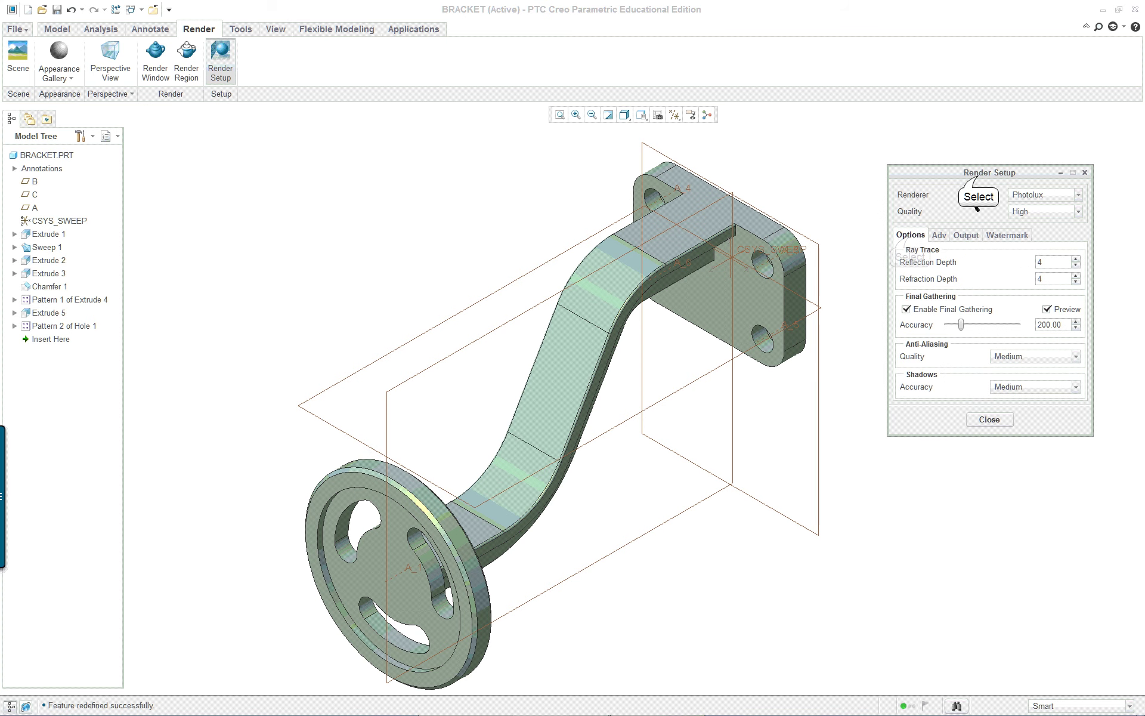
# Close the render setup and render the bracket in the full model window.
pyautogui.moveTo(978, 174); pyautogui.dragTo(965, 156)
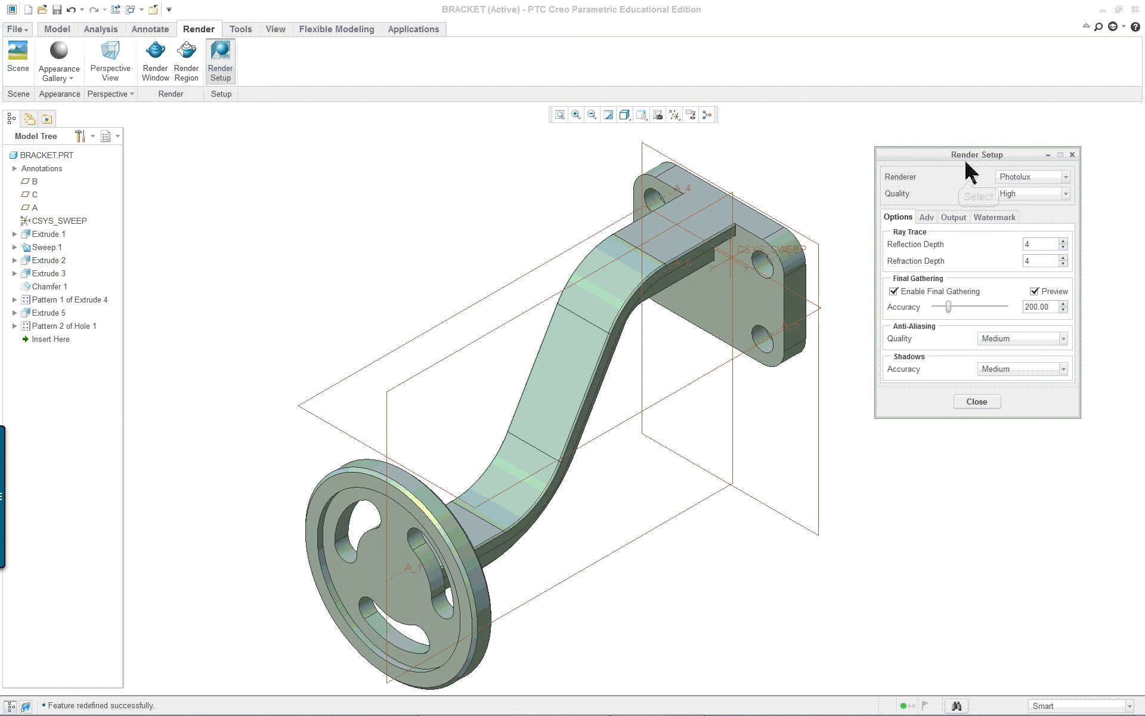
pyautogui.click(1072, 154)
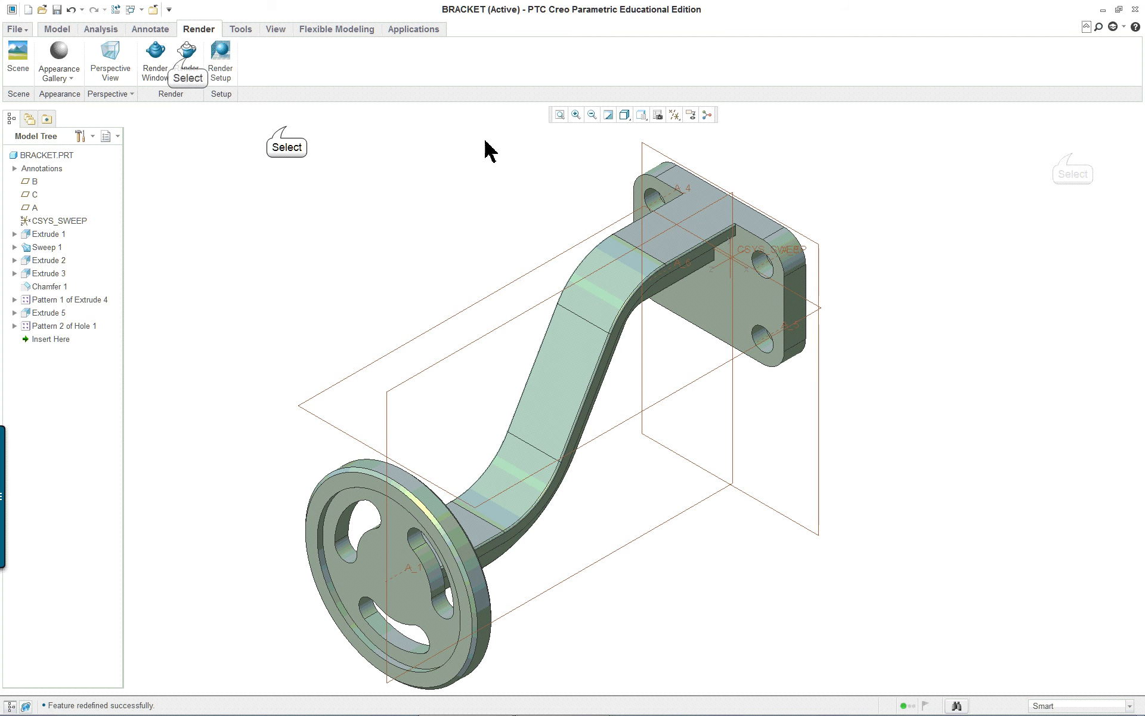
pyautogui.click(187, 60)
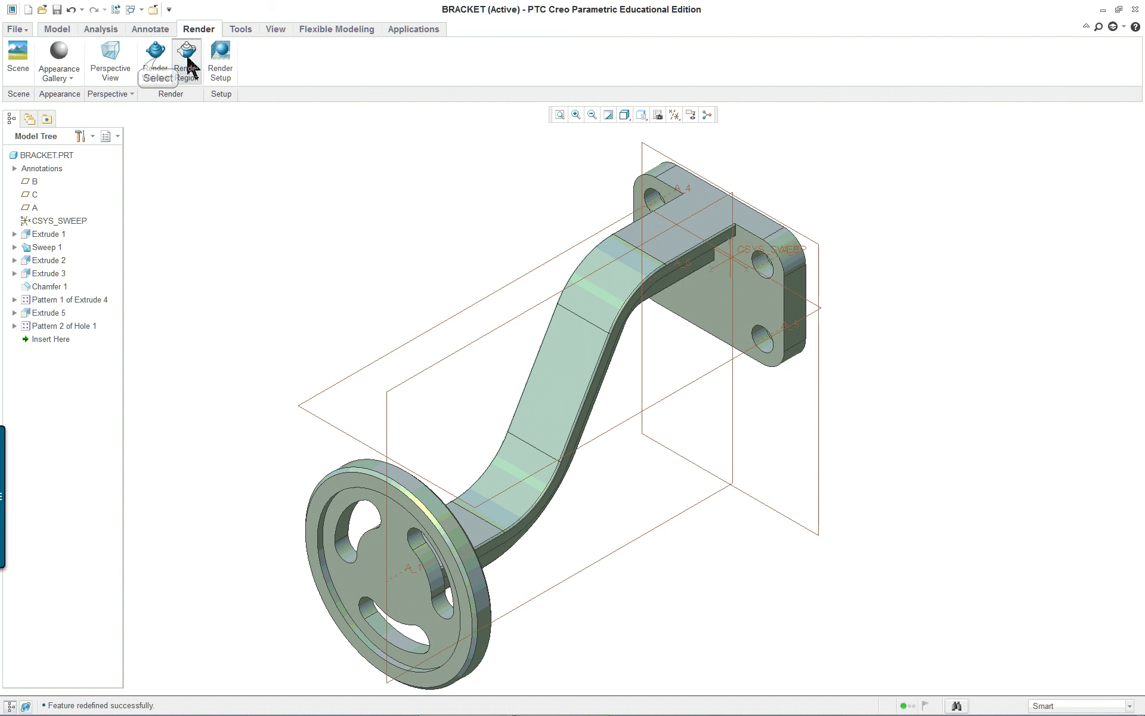
pyautogui.click(158, 60)
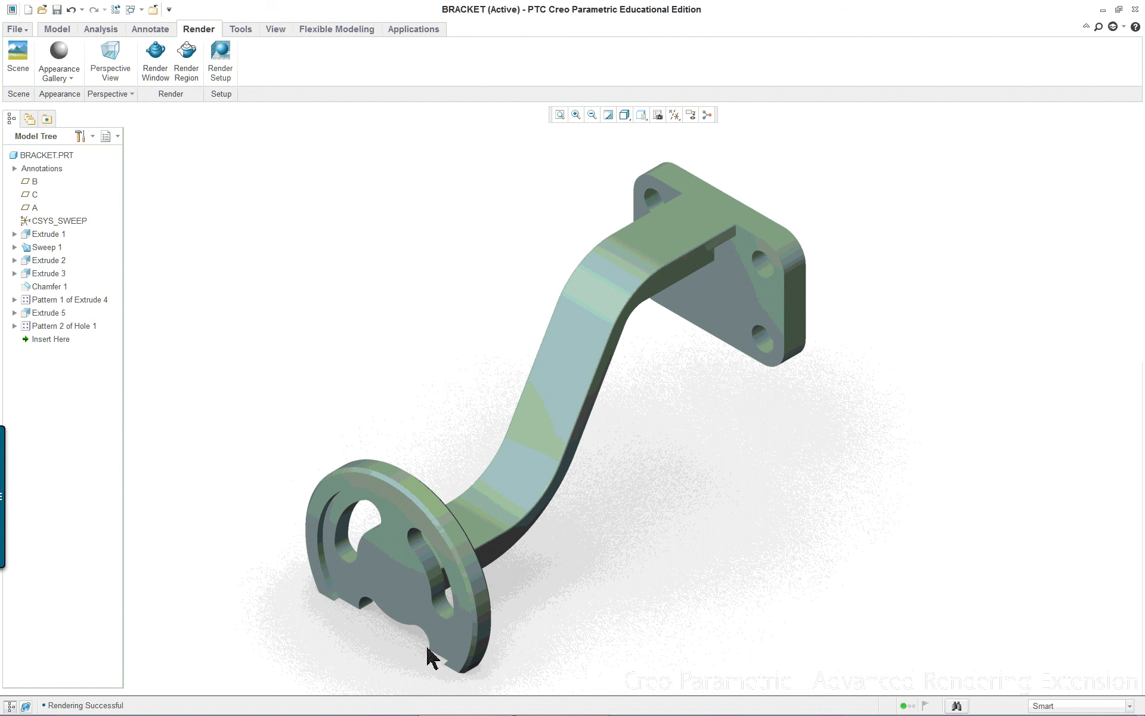
# Open the scene settings and examine the active scene's description and its room settings.
pyautogui.click(14, 54)
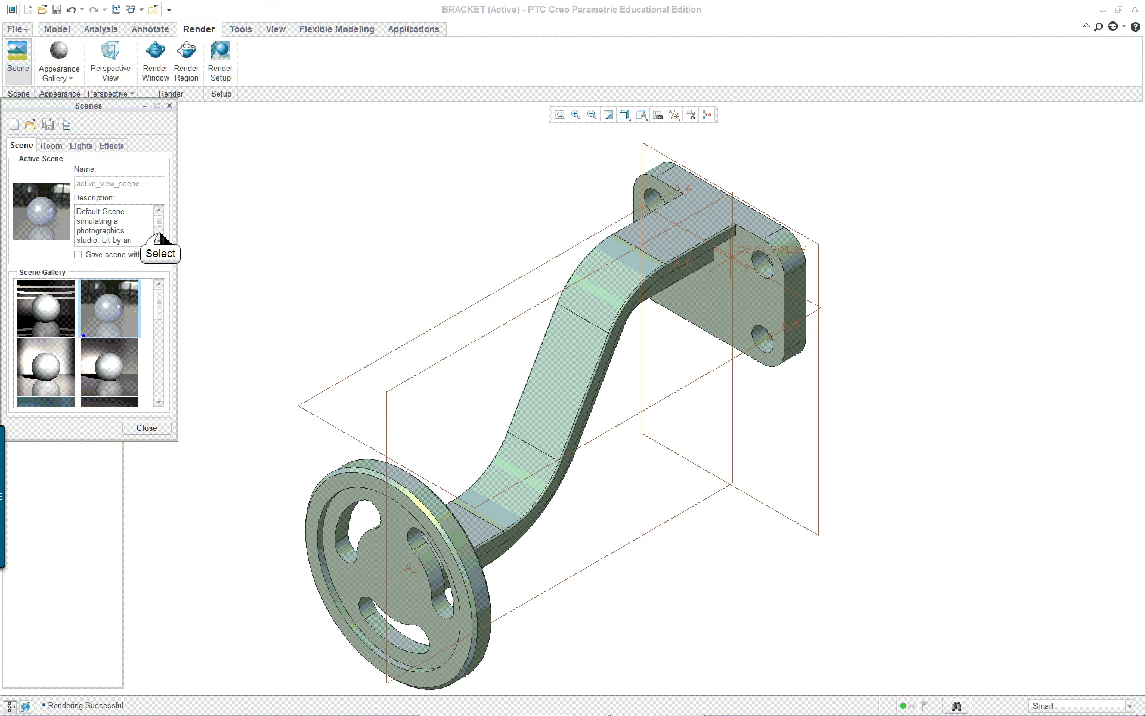
pyautogui.scroll(-1, 158, 237)
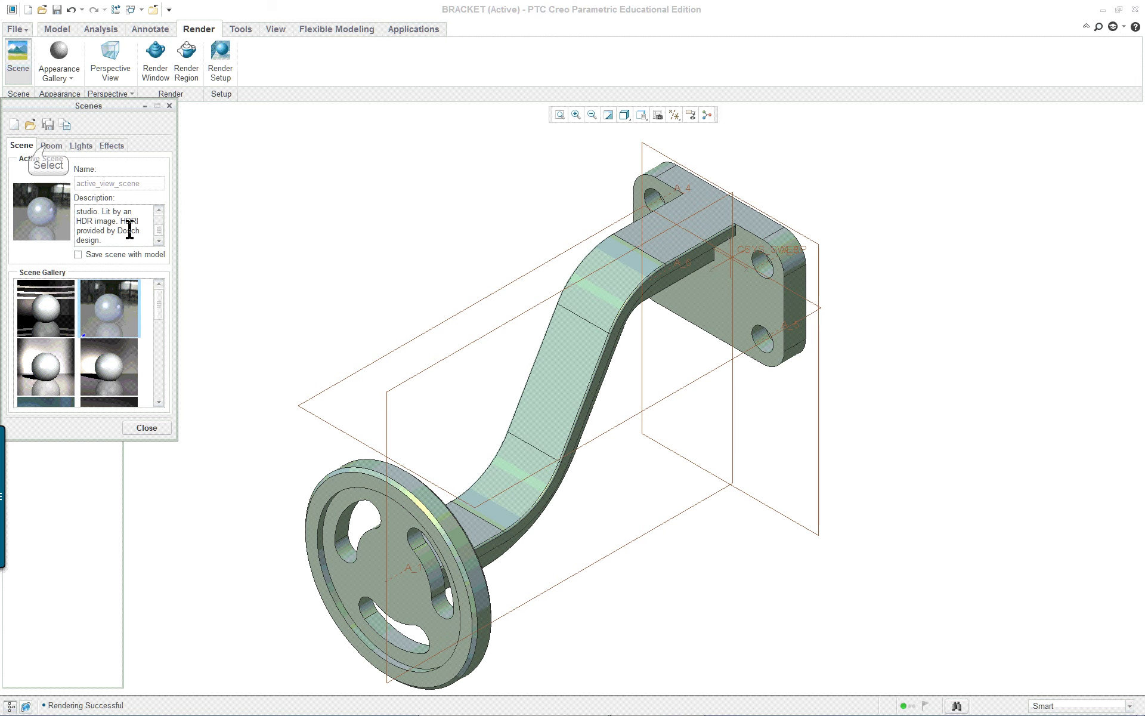
pyautogui.click(50, 146)
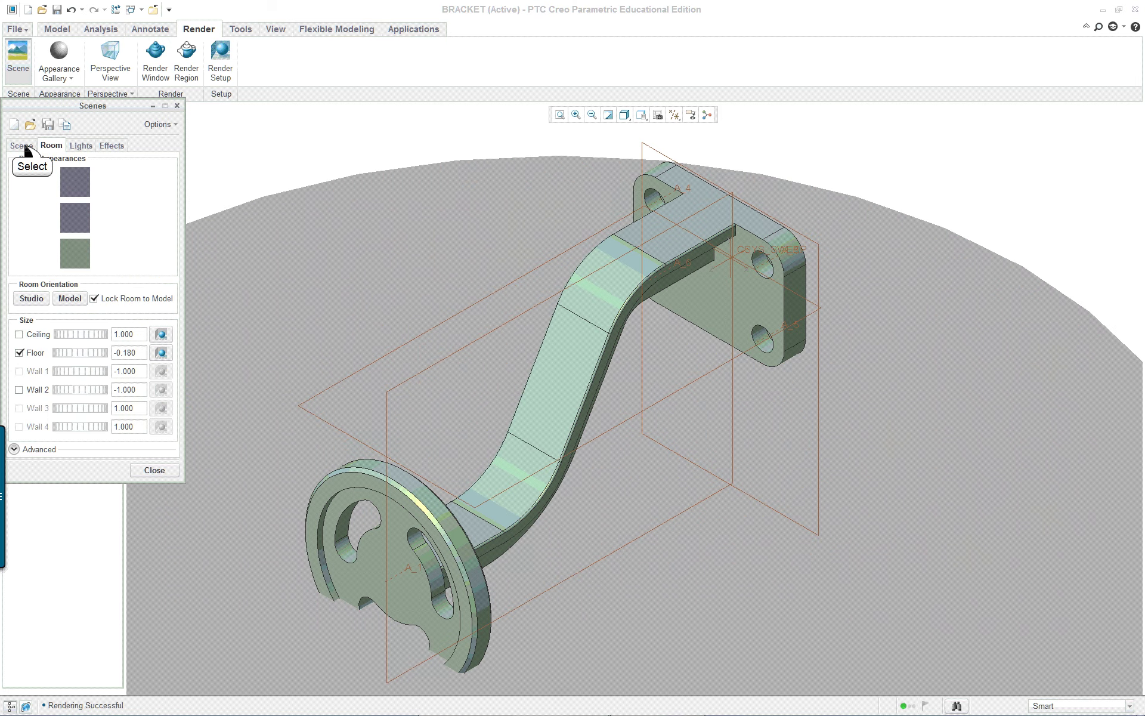
pyautogui.click(21, 145)
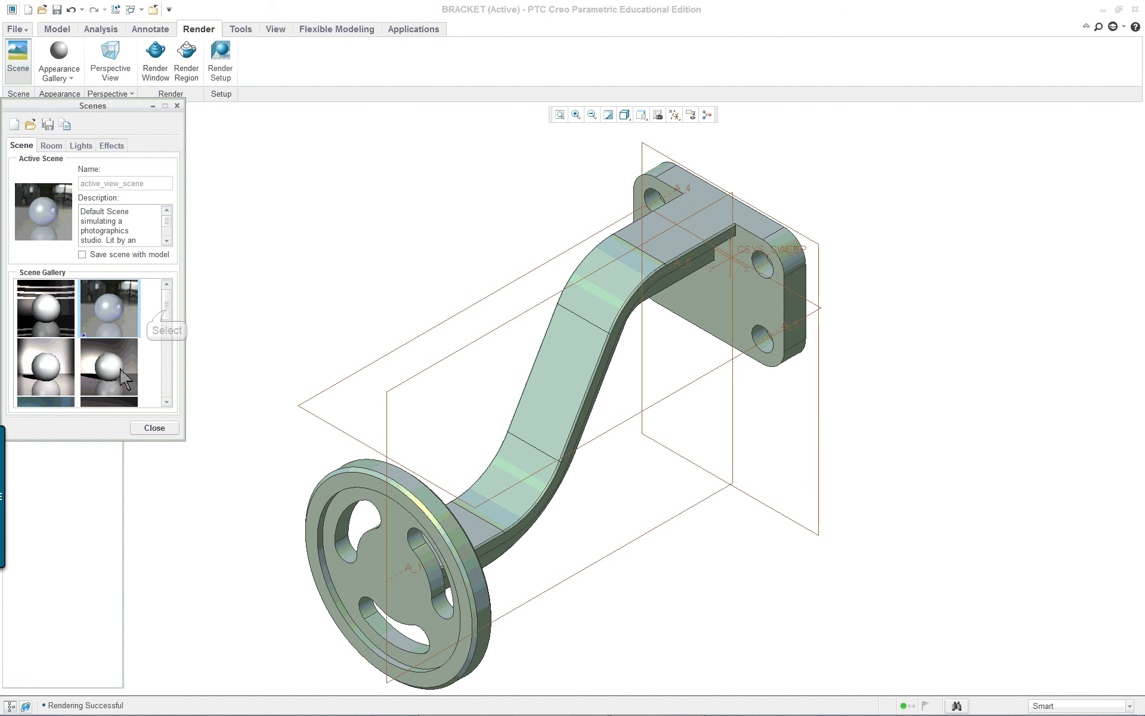
# Browse the preset scenes in the scene gallery and check the room settings of the active scene.
pyautogui.moveTo(167, 314); pyautogui.dragTo(164, 358)
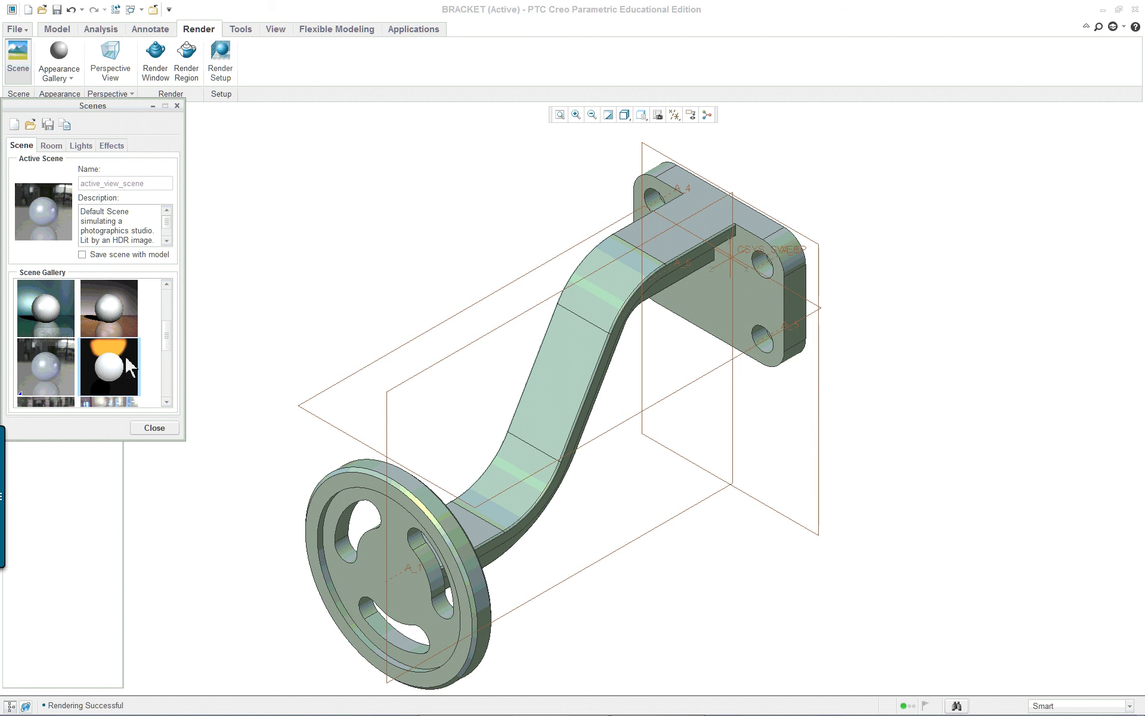
pyautogui.click(57, 369)
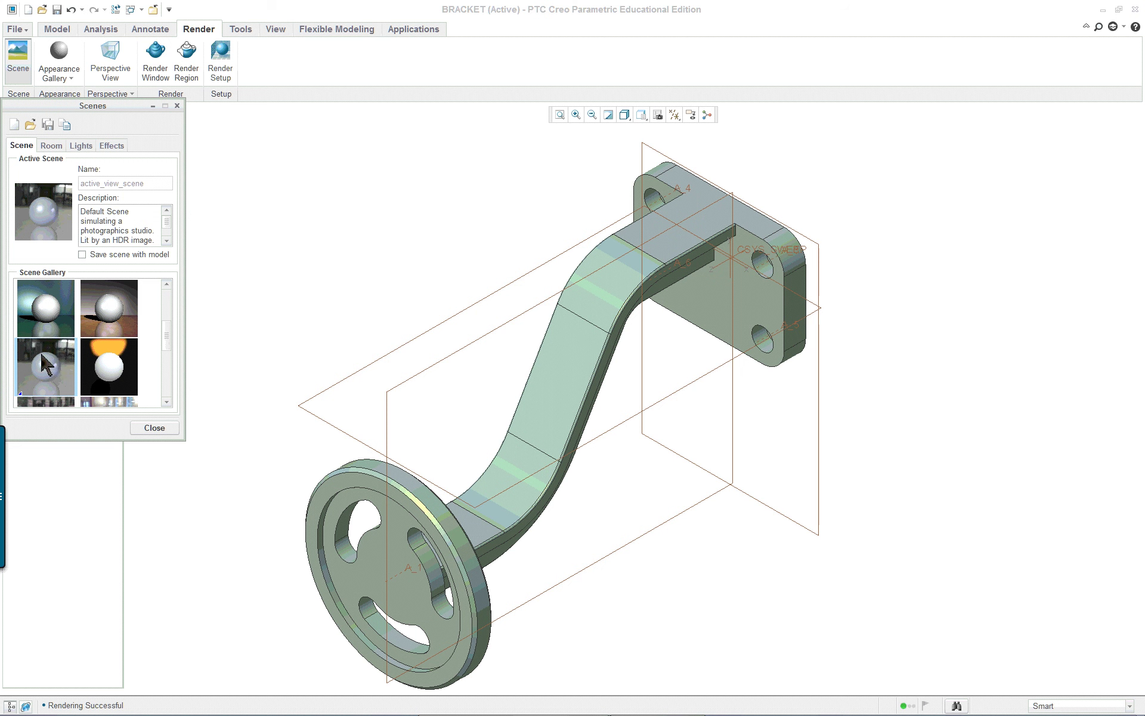
pyautogui.click(168, 393)
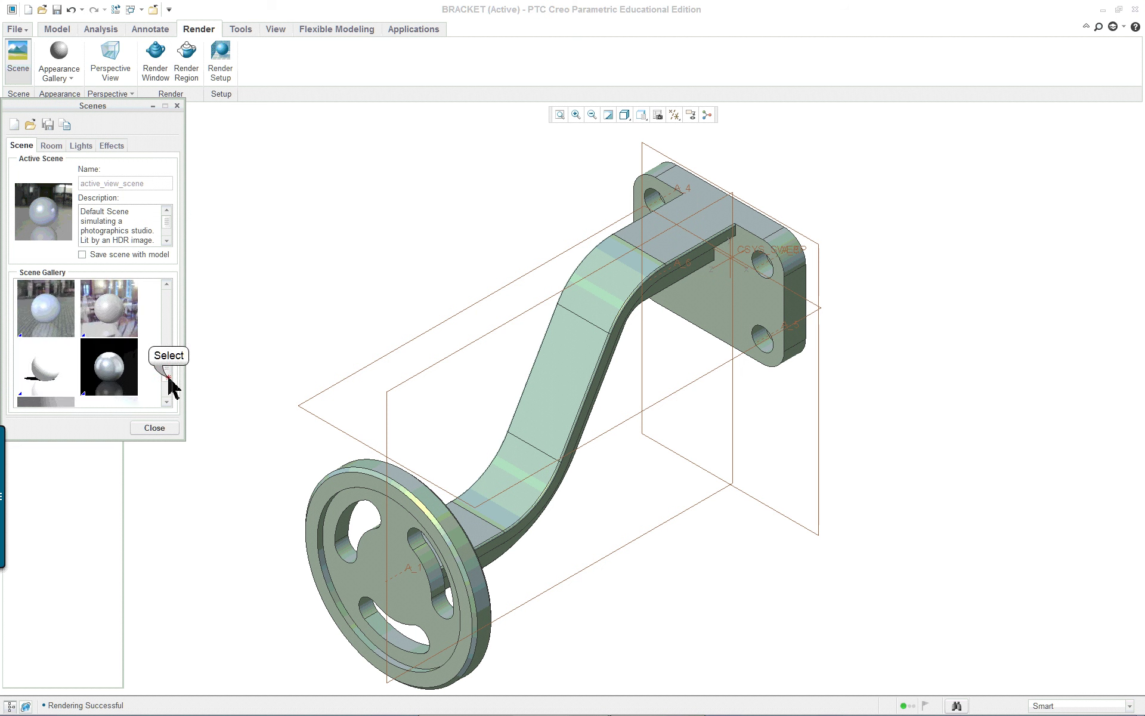
pyautogui.click(168, 380)
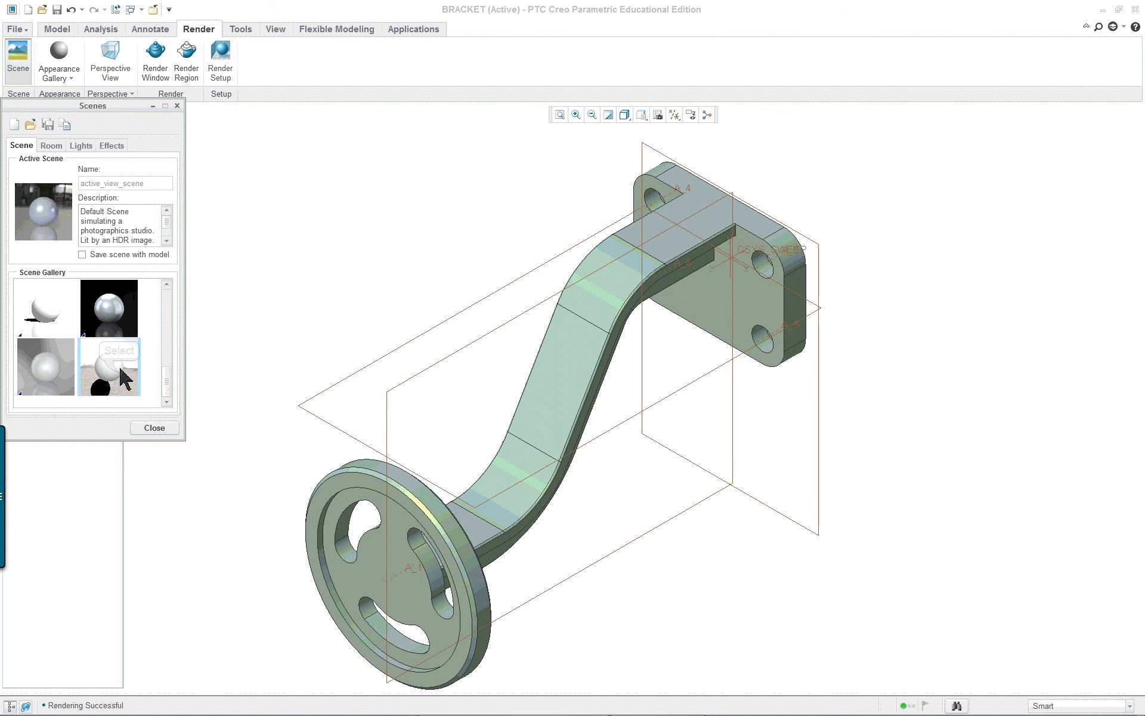
pyautogui.click(63, 150)
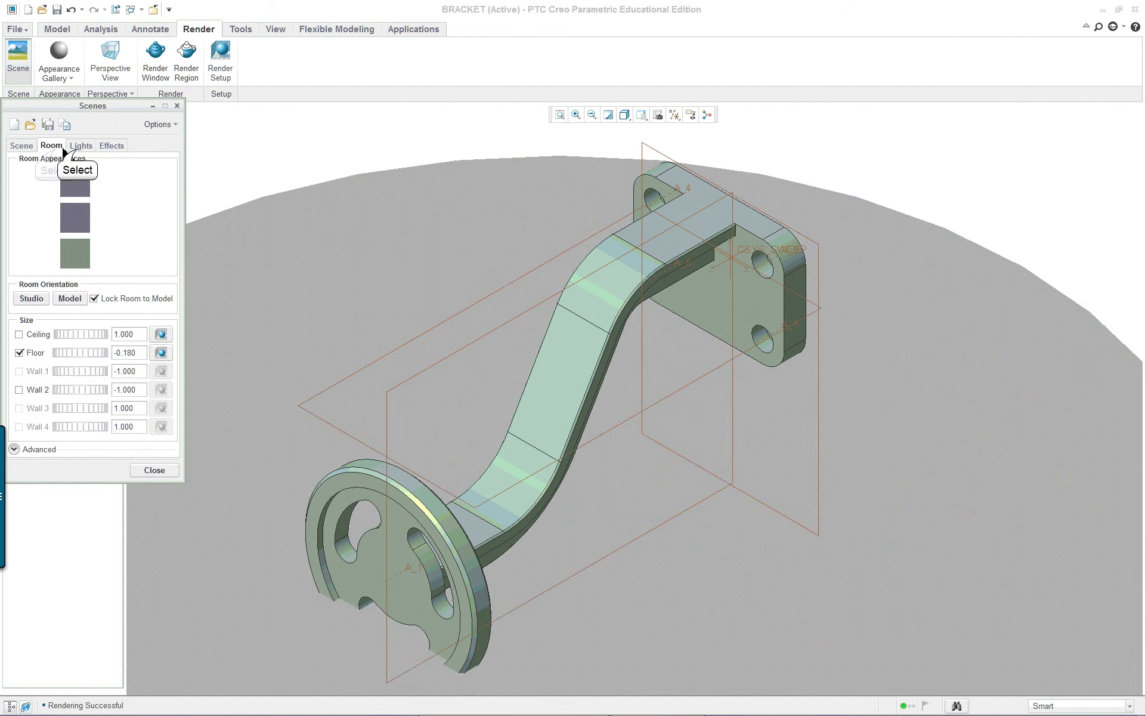
# Open the scene's light settings and shift the default distant light lower around the bracket.
pyautogui.click(80, 147)
pyautogui.scroll(-5, 358, 342)
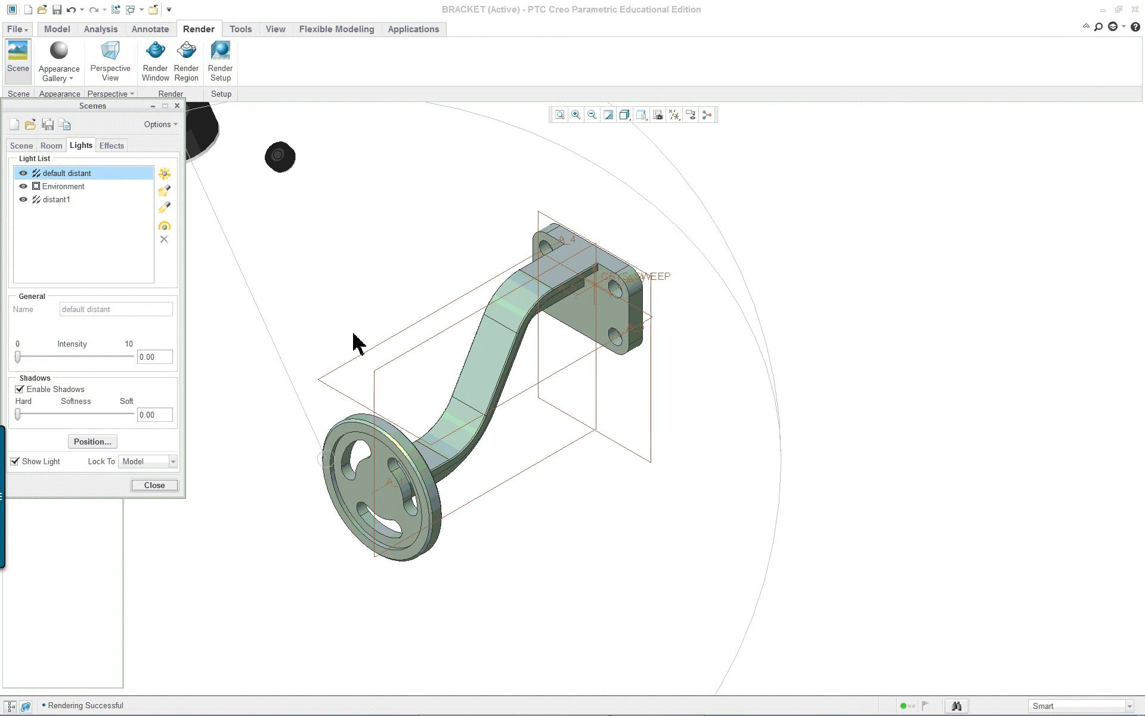
pyautogui.scroll(2, 214, 200)
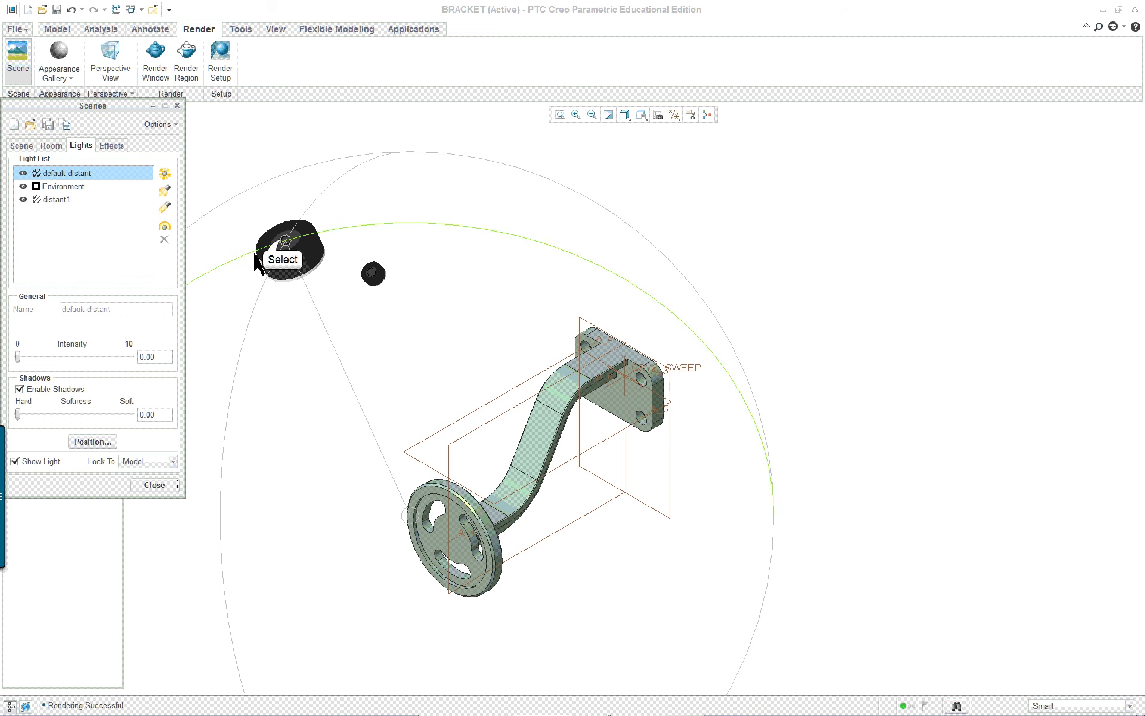
pyautogui.moveTo(285, 241); pyautogui.dragTo(303, 327)
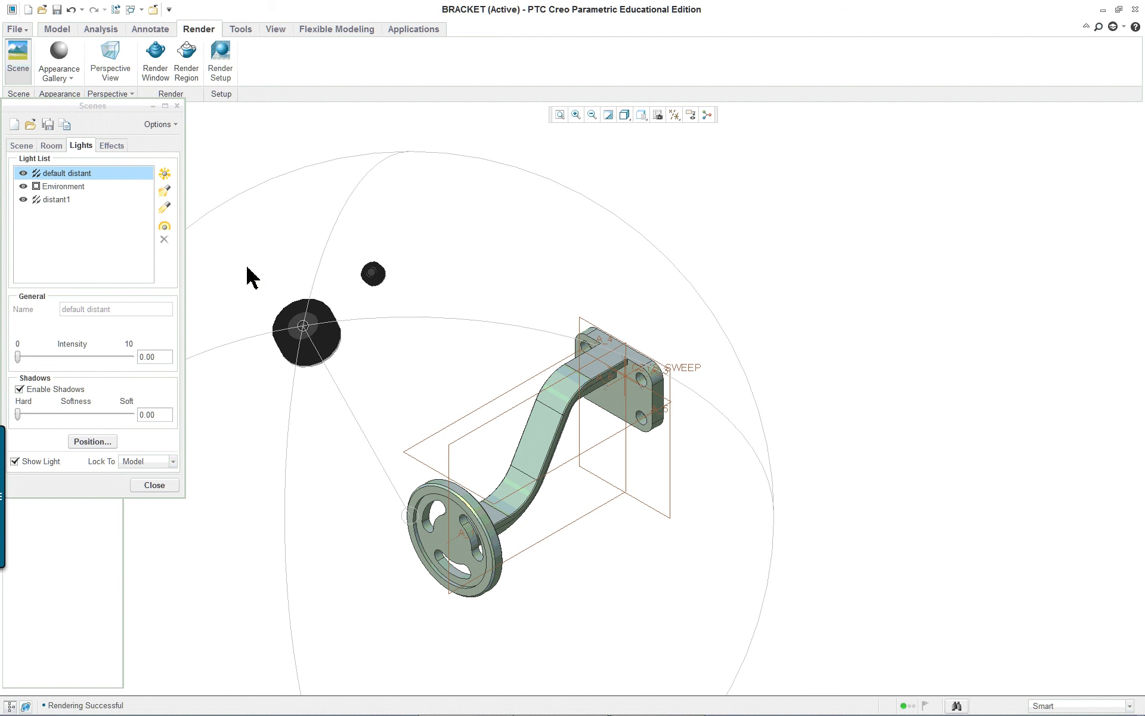
# Add a spotlight to the scene and colour it red with RGB values 255, 28, 28.
pyautogui.click(166, 191)
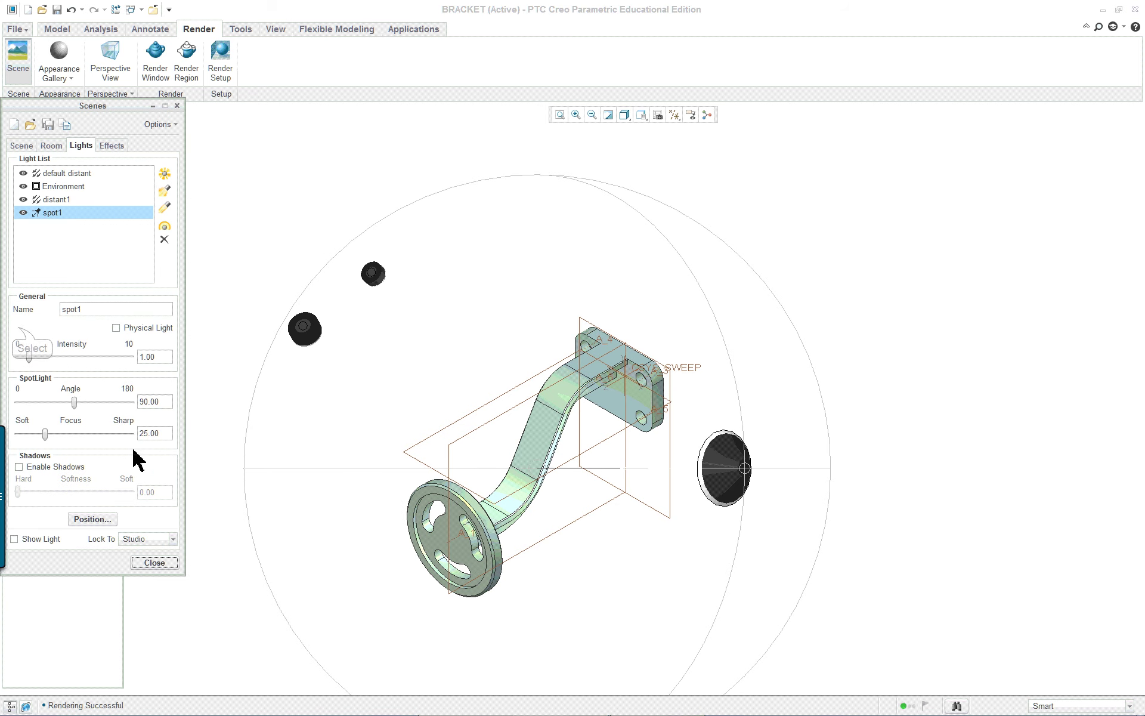
pyautogui.click(21, 328)
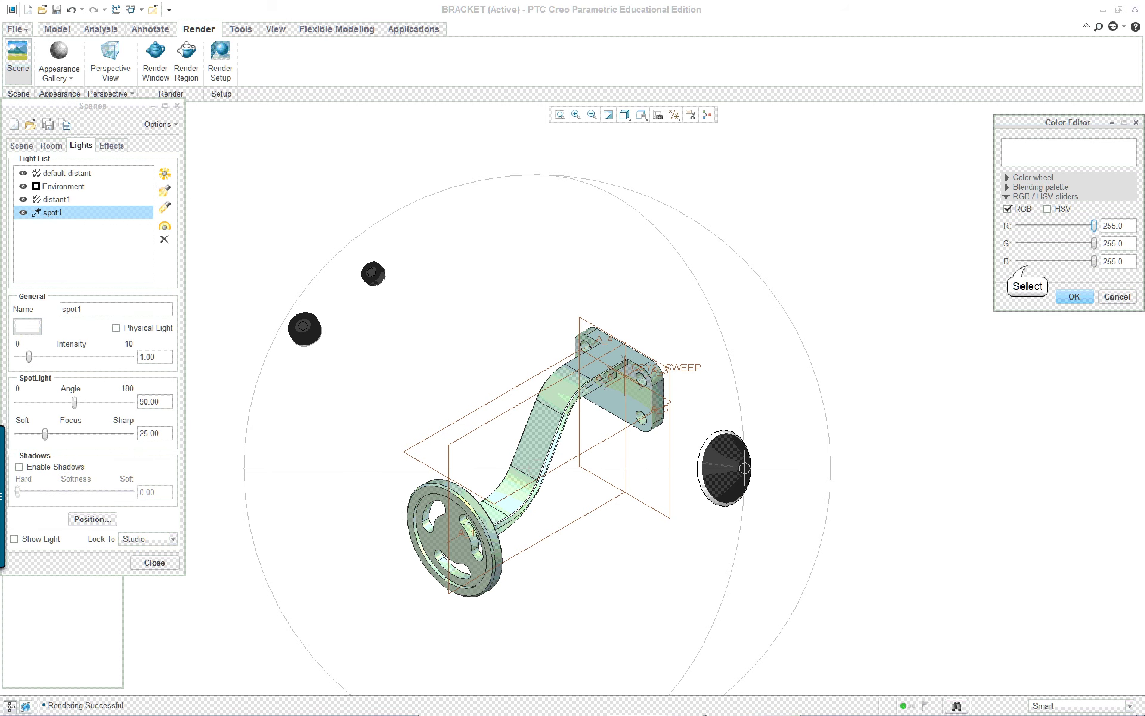
pyautogui.click(1024, 261)
pyautogui.click(1026, 244)
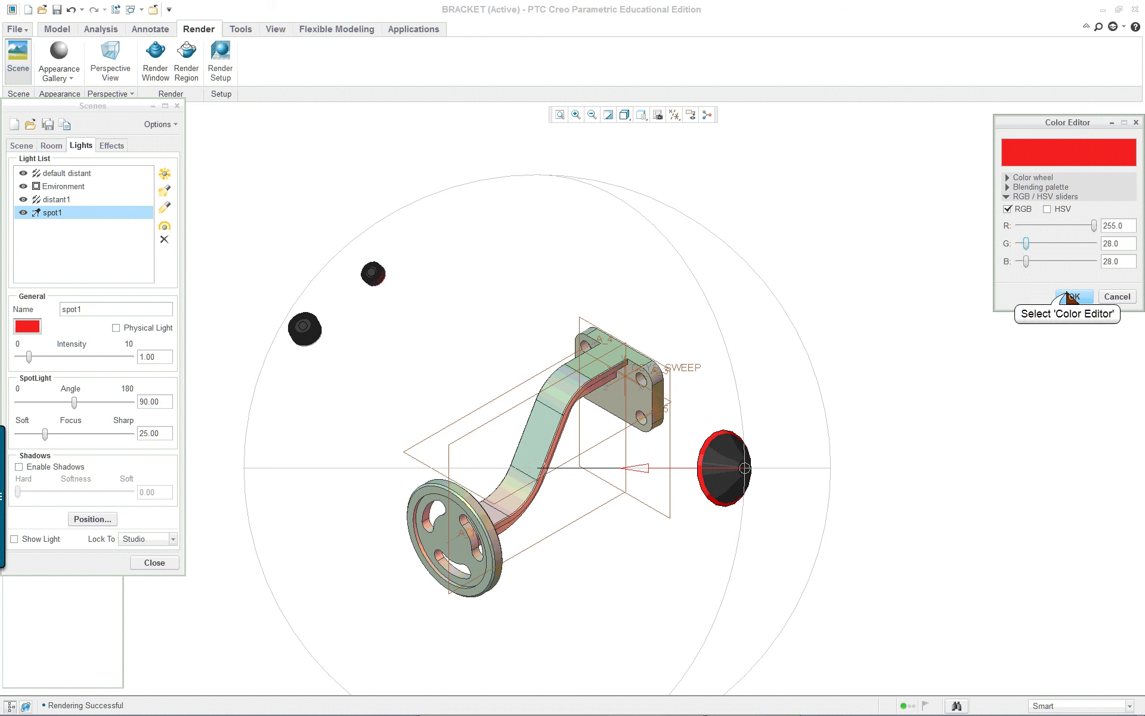
pyautogui.click(1067, 297)
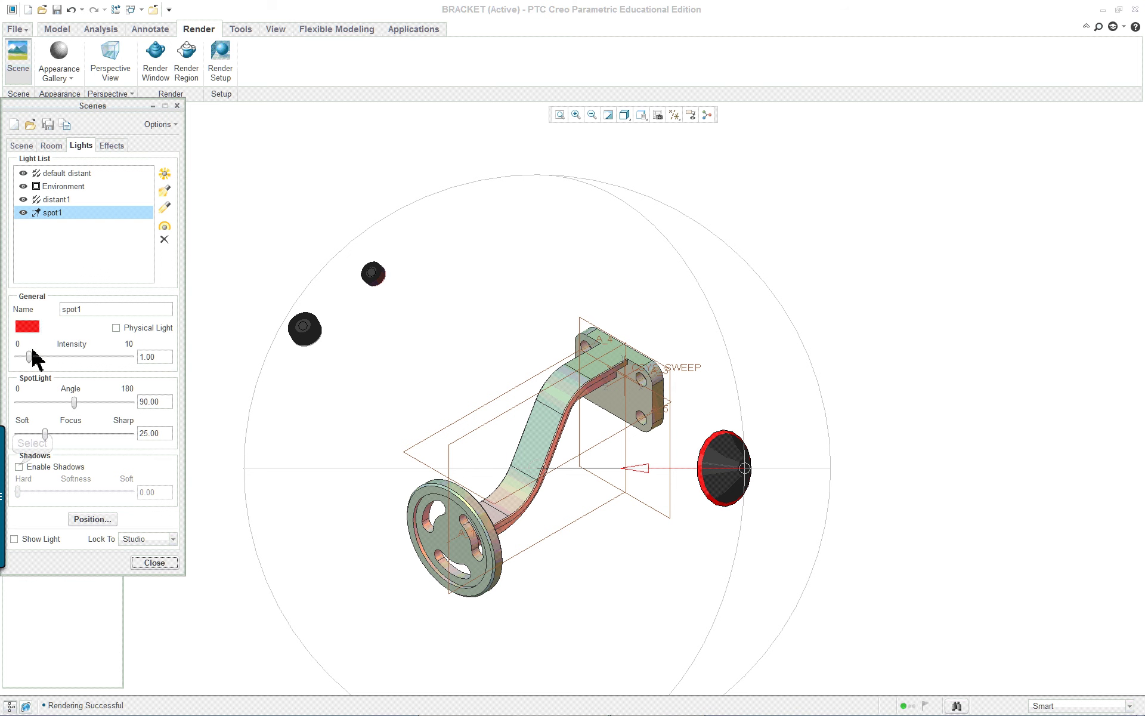
# Enable the spotlight's shadows, set its angle to 86 and focus to 30, and position it above the bracket.
pyautogui.click(20, 467)
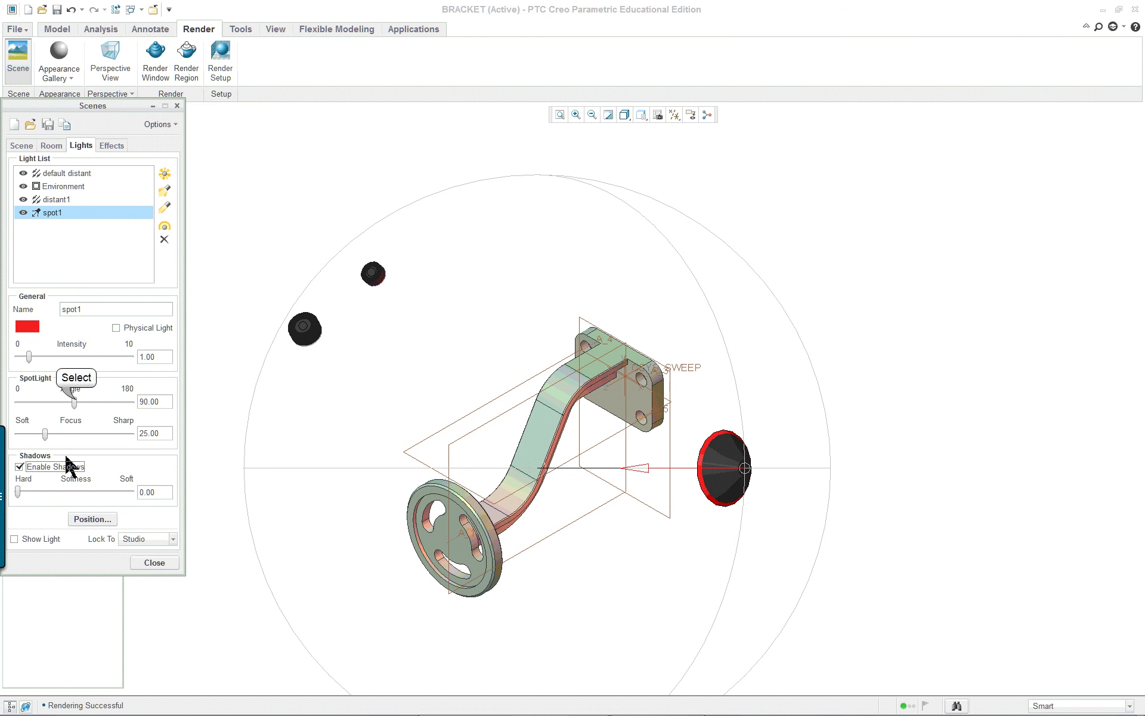
pyautogui.moveTo(76, 401); pyautogui.dragTo(53, 436)
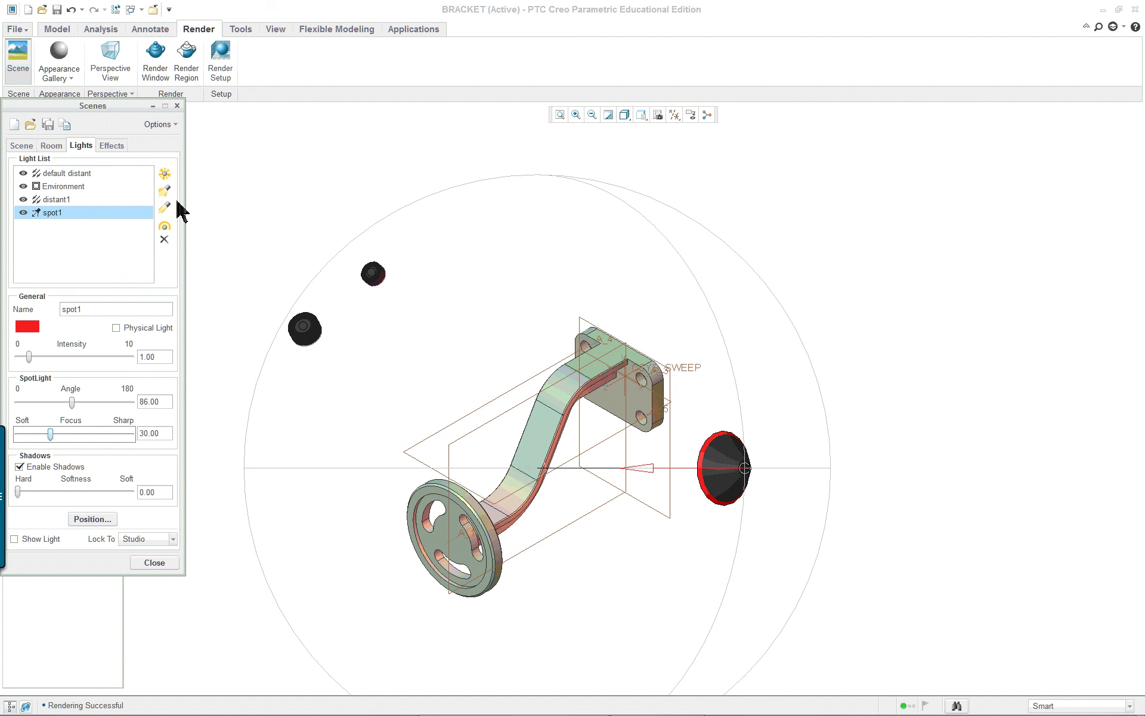
pyautogui.moveTo(745, 469); pyautogui.dragTo(486, 180)
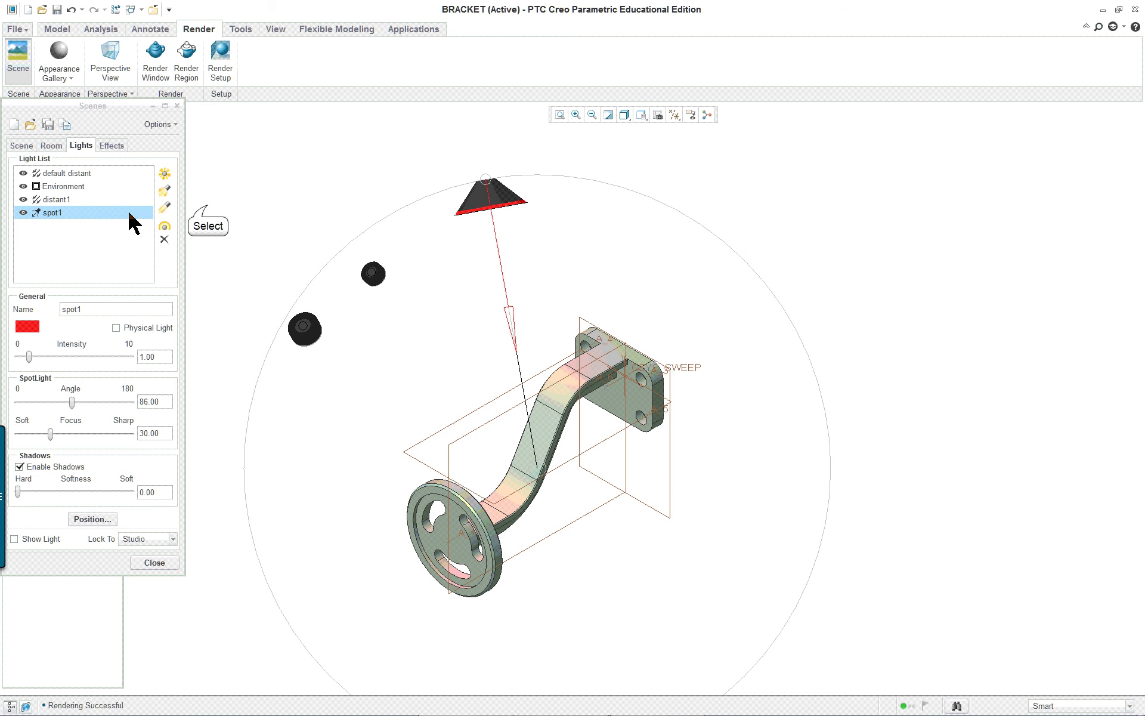
# Add a shadow-casting distant light coloured blue with RGB 35.7, 96.9, 255, and raise it slightly towards the bracket's arm.
pyautogui.click(165, 222)
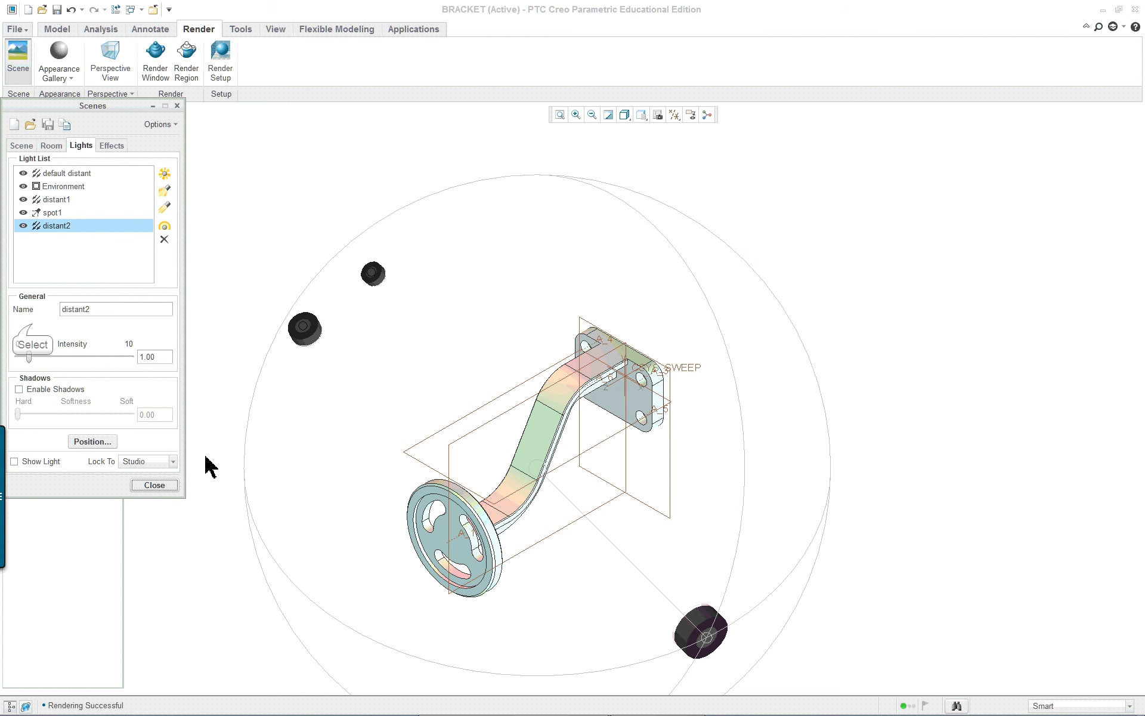
pyautogui.click(27, 326)
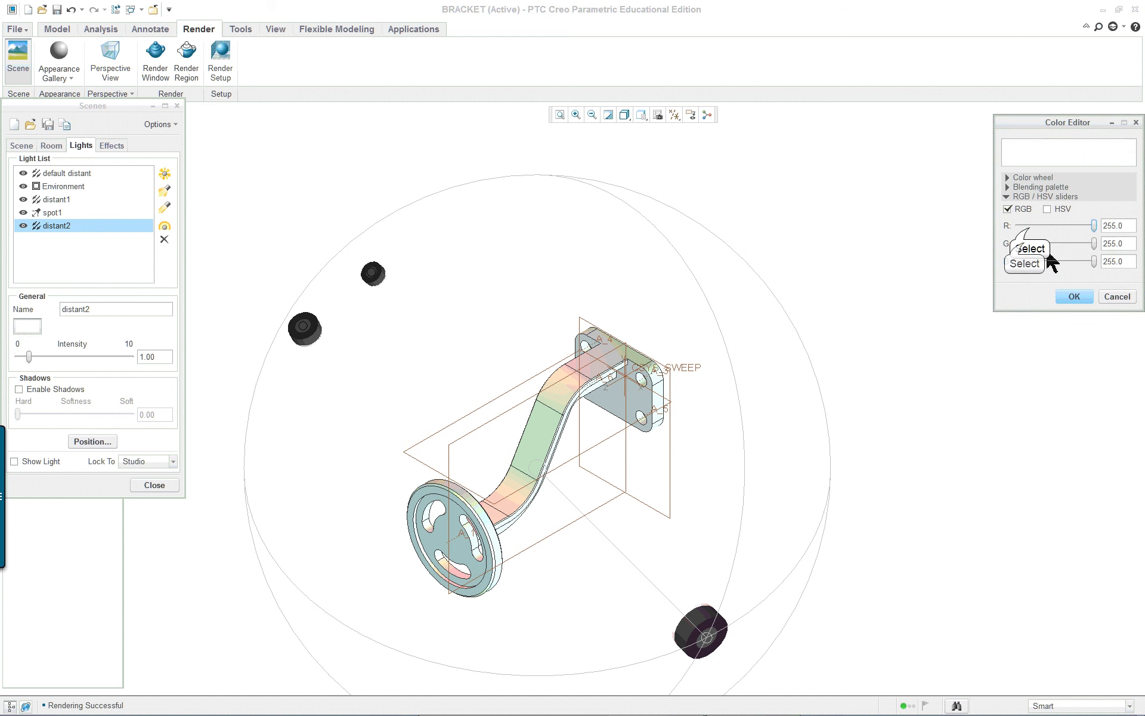
pyautogui.click(1029, 226)
pyautogui.click(1047, 243)
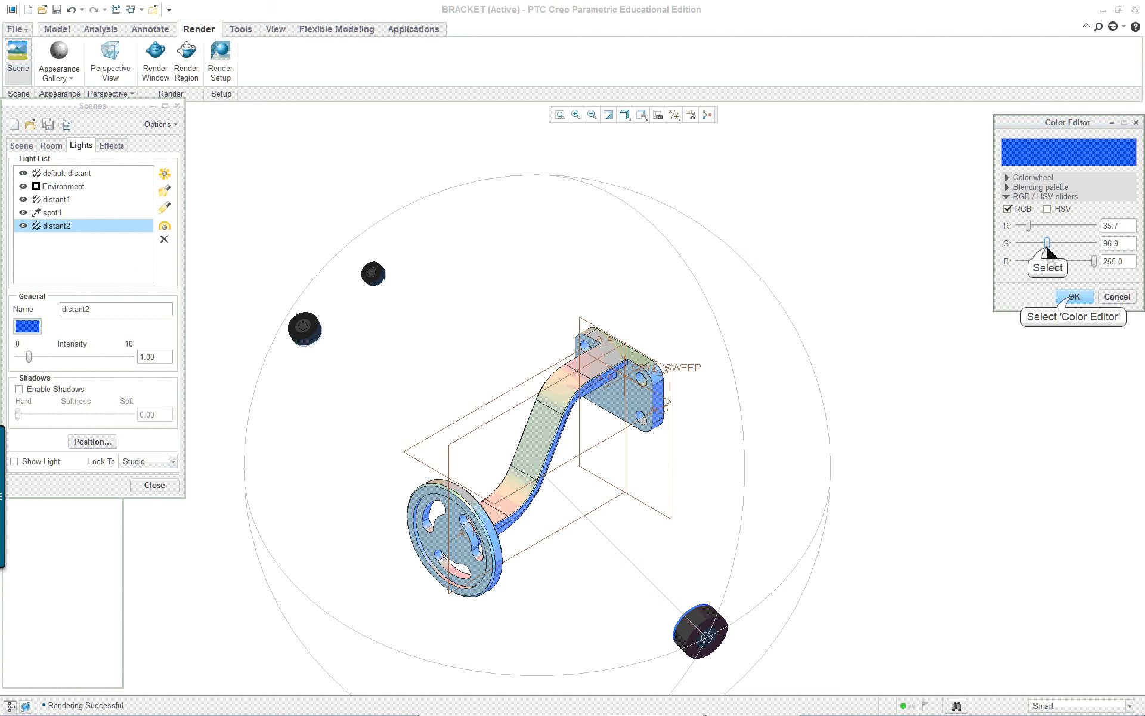
pyautogui.click(1073, 297)
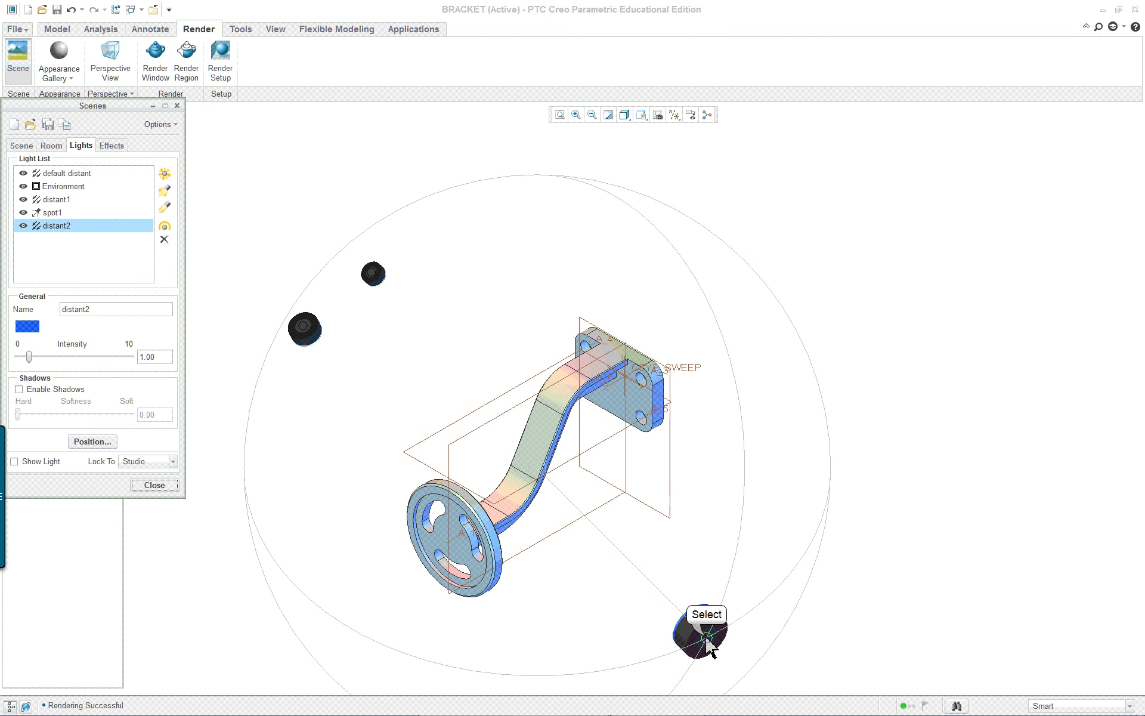
pyautogui.moveTo(708, 640)
pyautogui.mouseDown()
pyautogui.moveTo(718, 547)
pyautogui.moveTo(739, 516)
pyautogui.moveTo(710, 544)
pyautogui.moveTo(668, 318)
pyautogui.moveTo(667, 573)
pyautogui.moveTo(679, 563)
pyautogui.mouseUp()
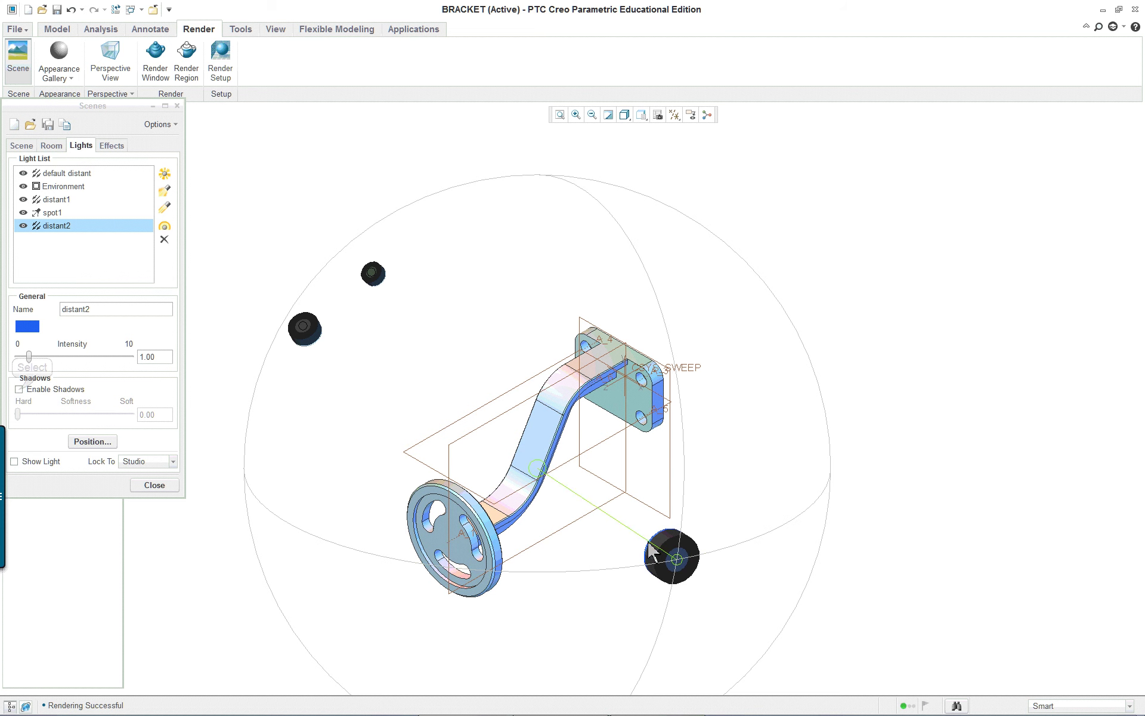
pyautogui.click(20, 389)
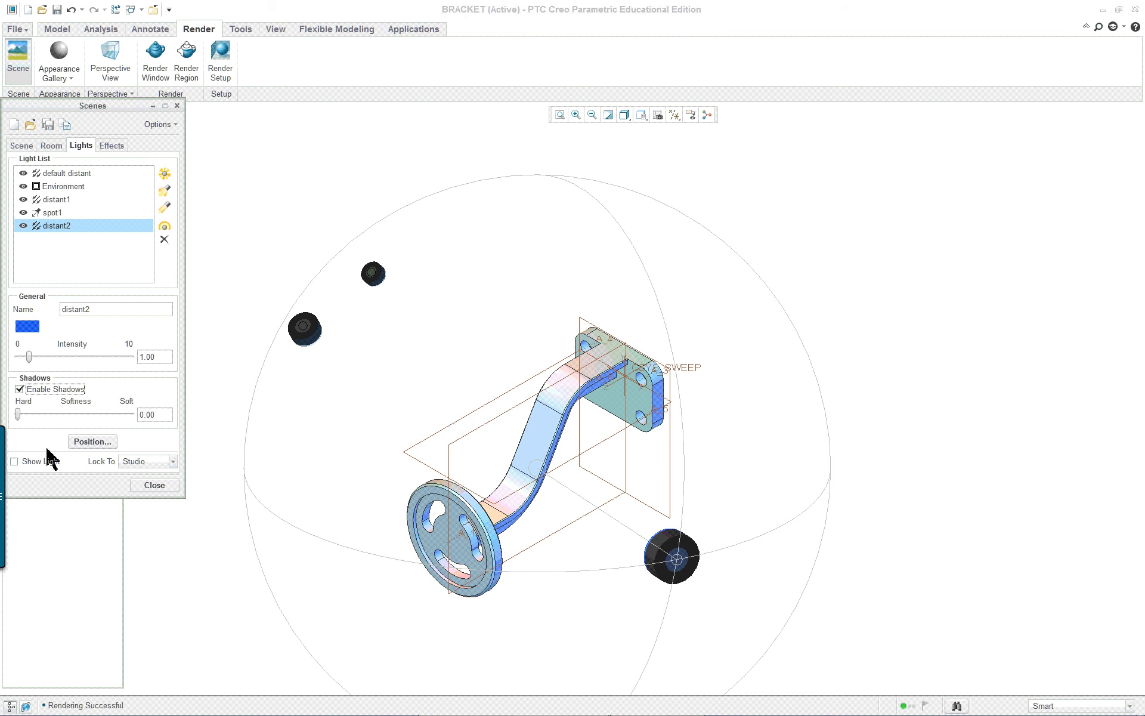
# Add a skylight and colour it light orange with red at 255 and green at 196.3.
pyautogui.click(164, 227)
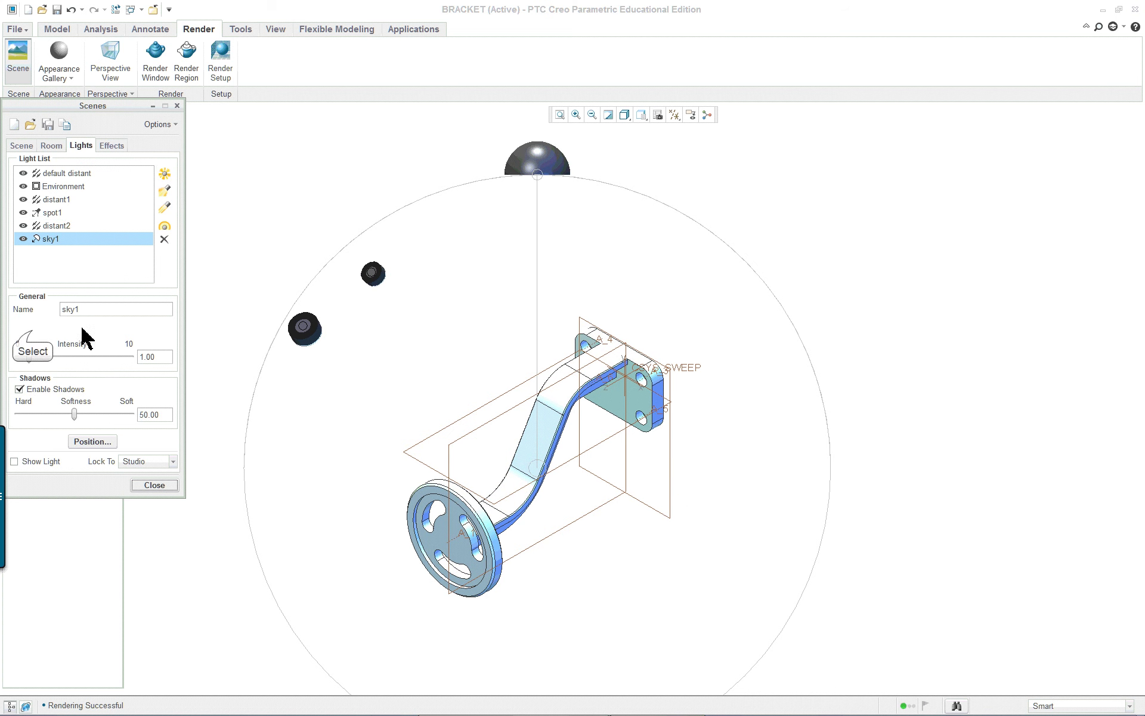
pyautogui.click(27, 326)
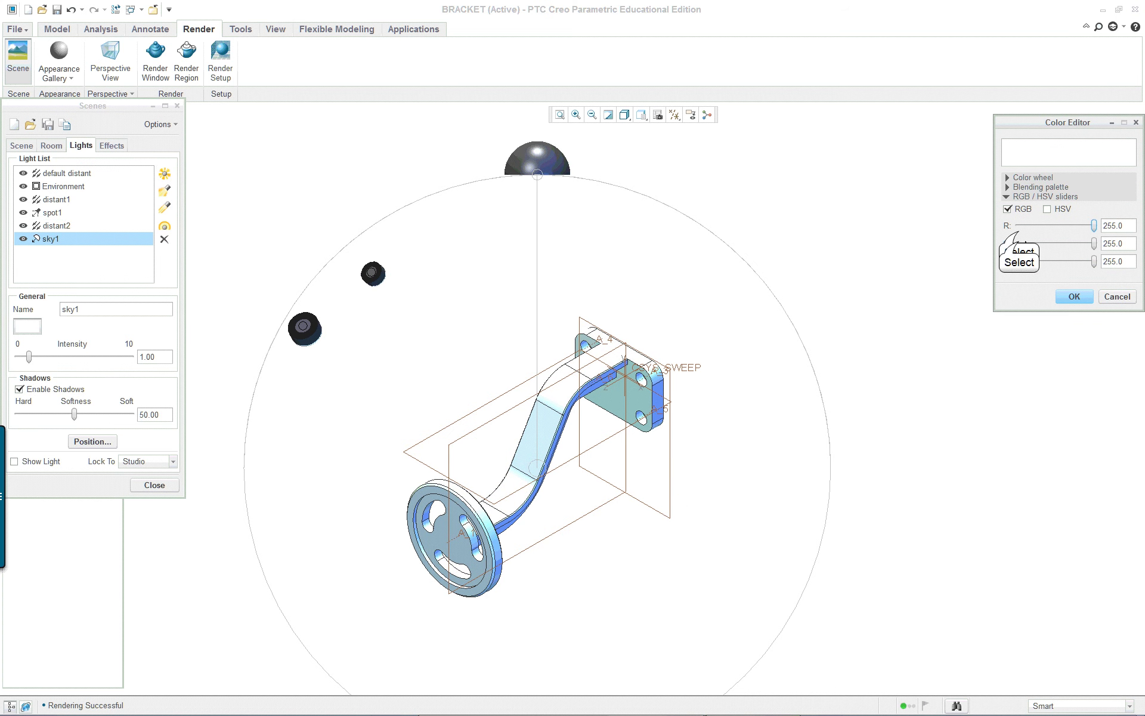
pyautogui.click(1018, 242)
pyautogui.click(1060, 260)
pyautogui.click(1076, 243)
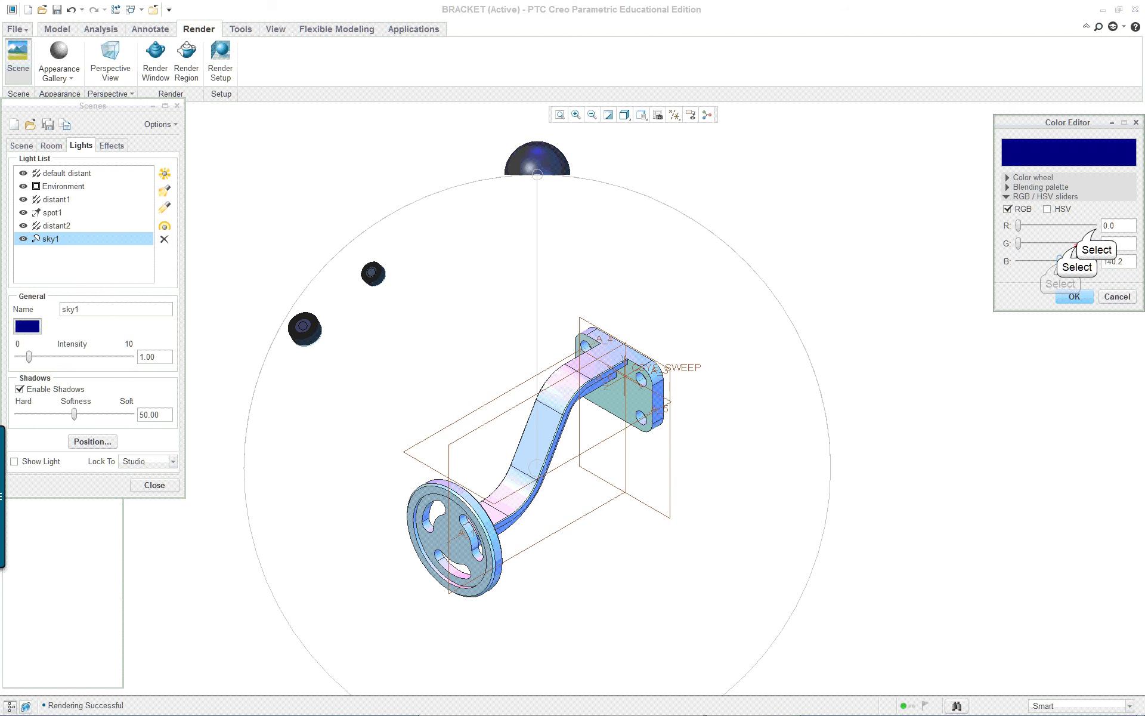
pyautogui.click(1094, 227)
pyautogui.click(1085, 261)
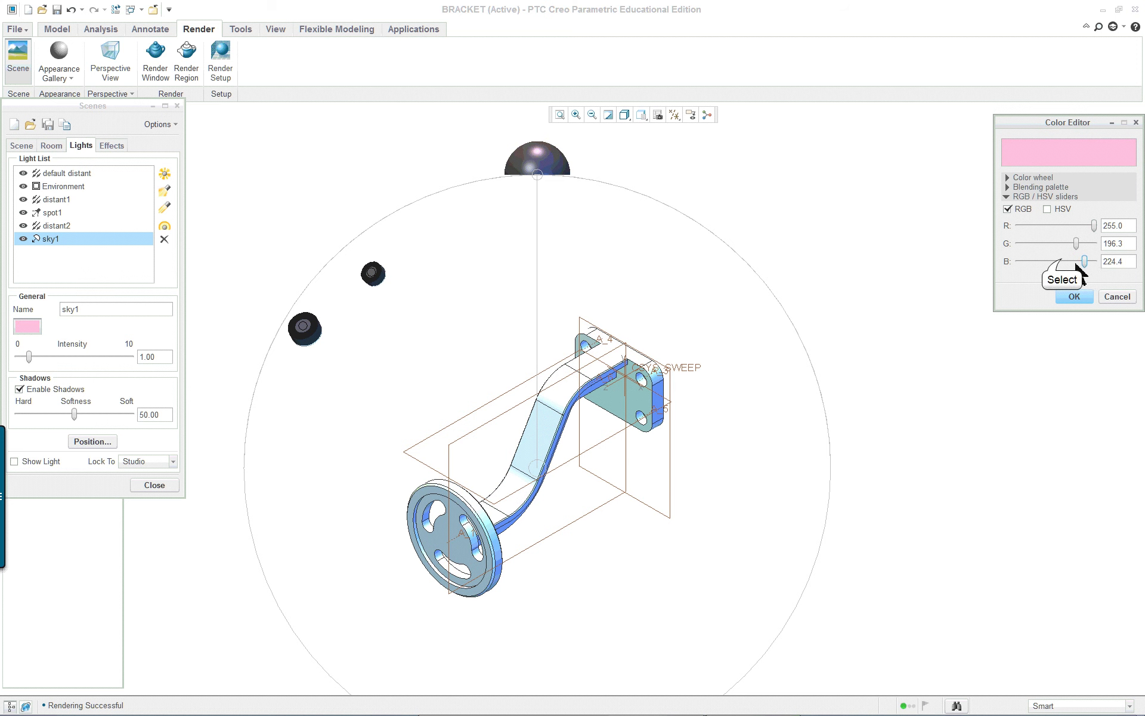
pyautogui.click(1059, 262)
pyautogui.click(1075, 296)
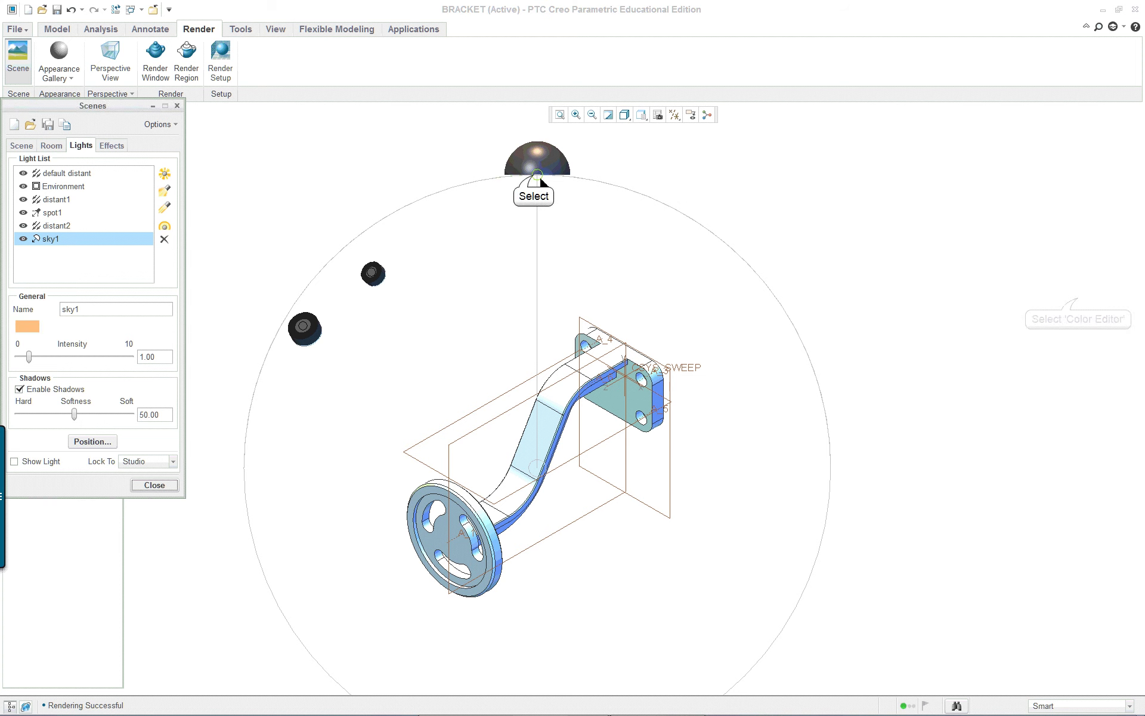
# Move the skylight down to the bracket's plate side and turn on Show Light for sky1, distant2 and spot1.
pyautogui.moveTo(530, 174)
pyautogui.mouseDown()
pyautogui.moveTo(635, 212)
pyautogui.moveTo(775, 325)
pyautogui.moveTo(818, 474)
pyautogui.moveTo(697, 615)
pyautogui.moveTo(766, 492)
pyautogui.moveTo(771, 474)
pyautogui.moveTo(746, 458)
pyautogui.mouseUp()
pyautogui.moveTo(734, 438); pyautogui.dragTo(686, 435, button='middle')
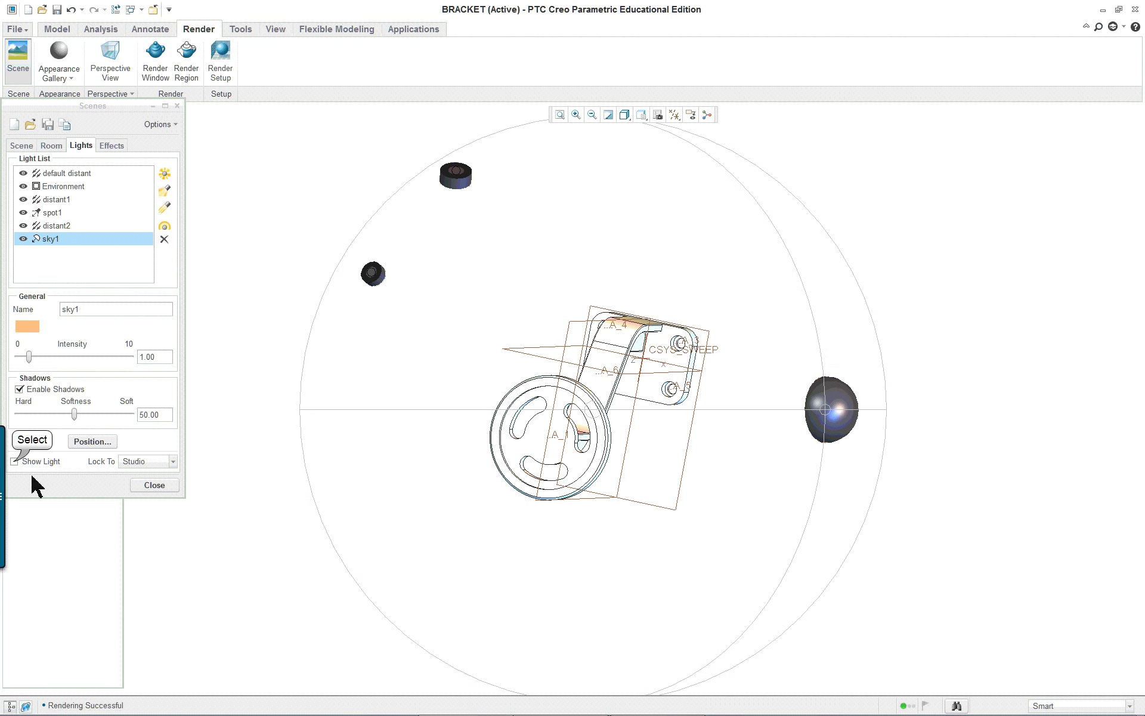
pyautogui.click(50, 226)
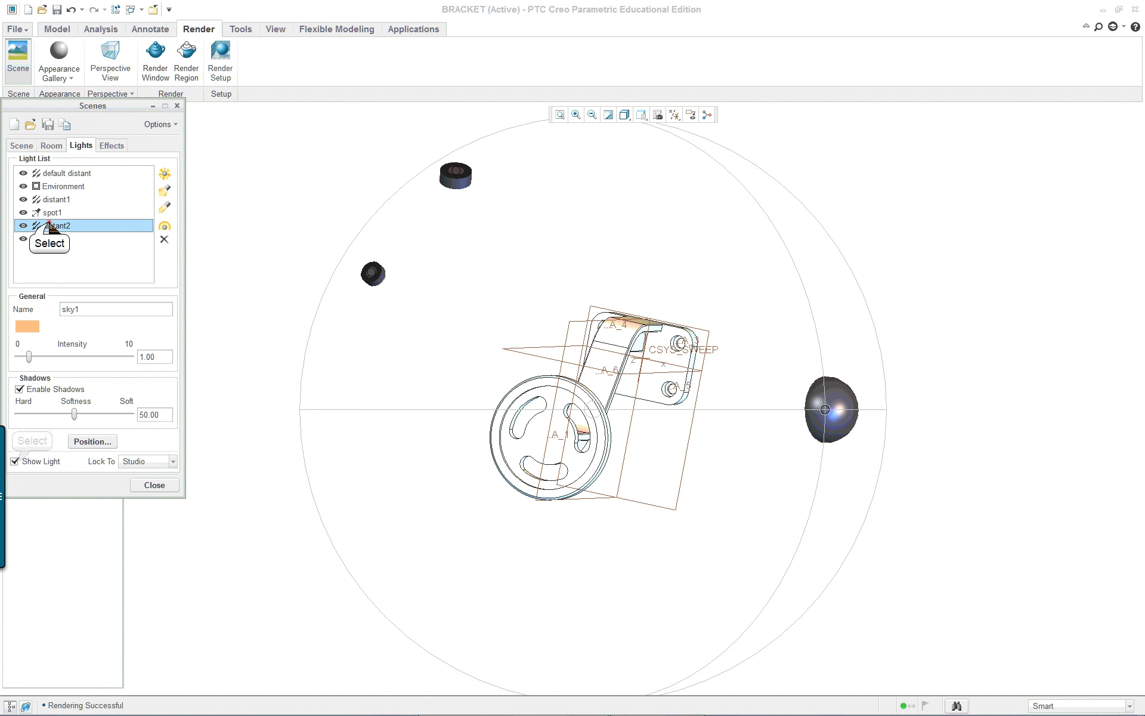
pyautogui.click(15, 461)
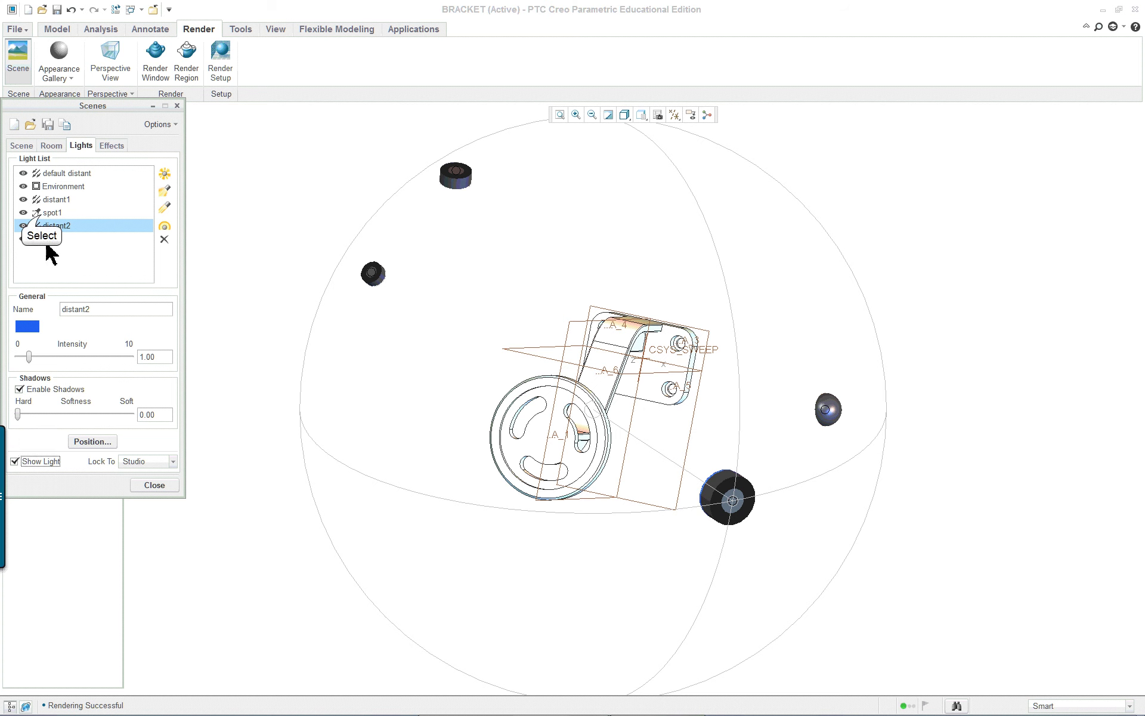
pyautogui.click(41, 215)
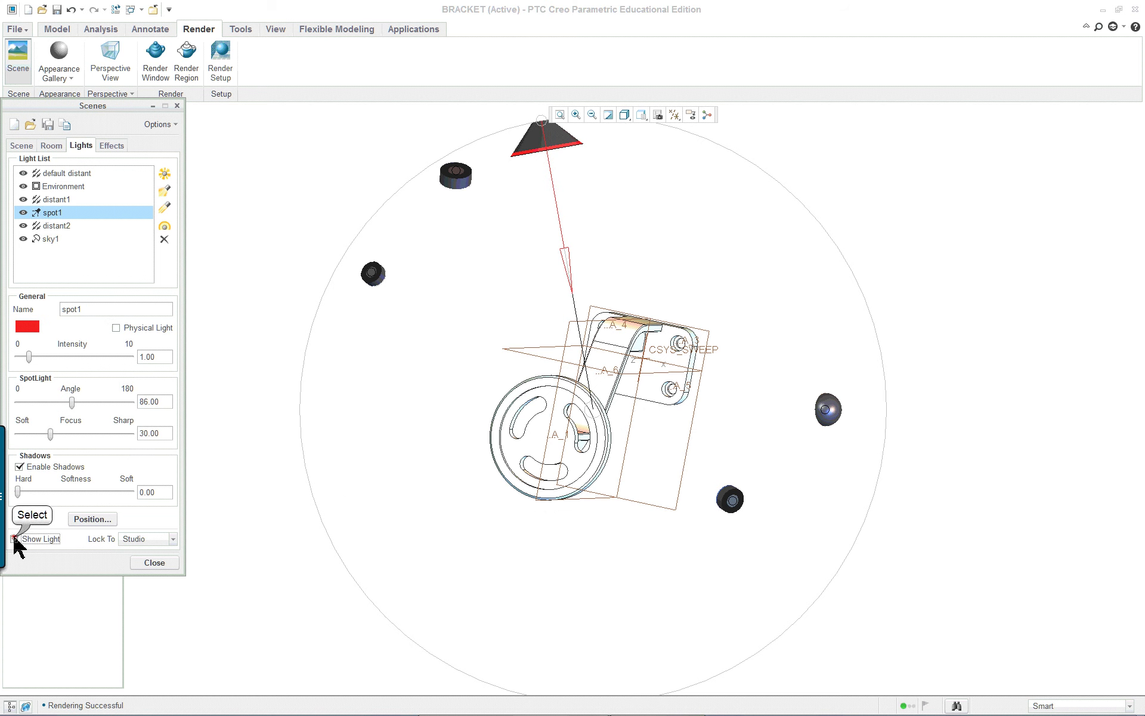
pyautogui.click(14, 538)
# Reposition the default distant light low in front of the bracket's slotted wheel.
pyautogui.moveTo(275, 406); pyautogui.dragTo(334, 420, button='middle')
pyautogui.scroll(5, 289, 463)
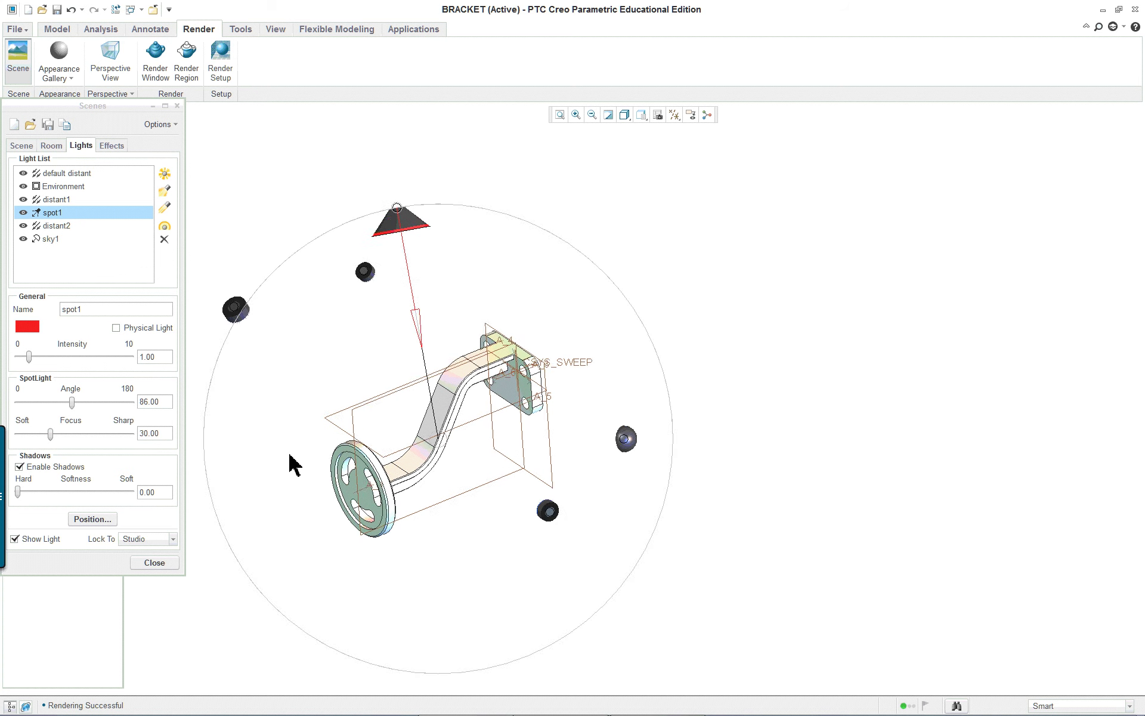
pyautogui.click(221, 269)
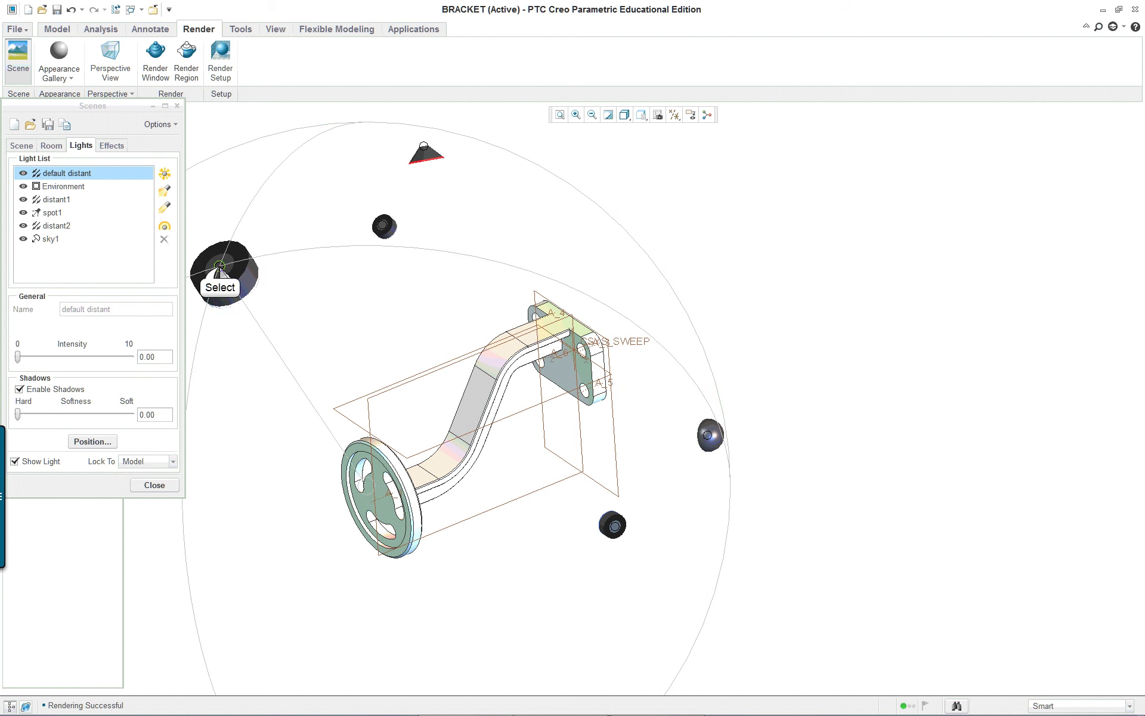
pyautogui.moveTo(221, 269); pyautogui.dragTo(251, 602)
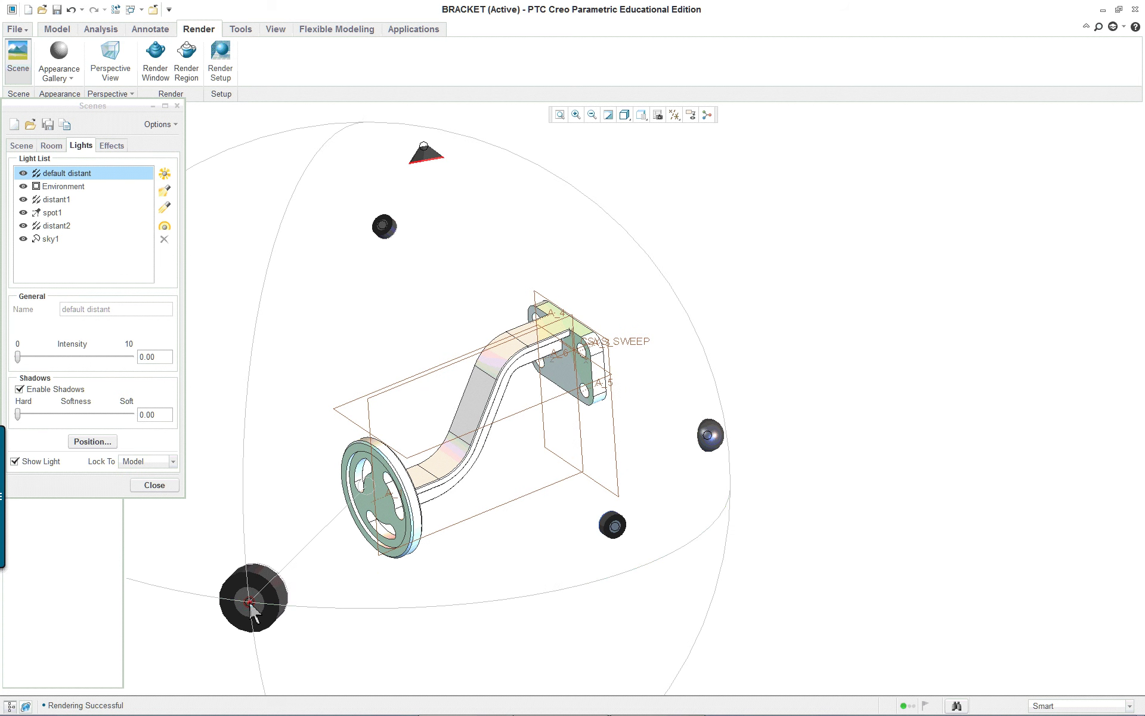
# Colour the default distant light magenta with RGB 224.4, 15.3, 122.4.
pyautogui.click(28, 322)
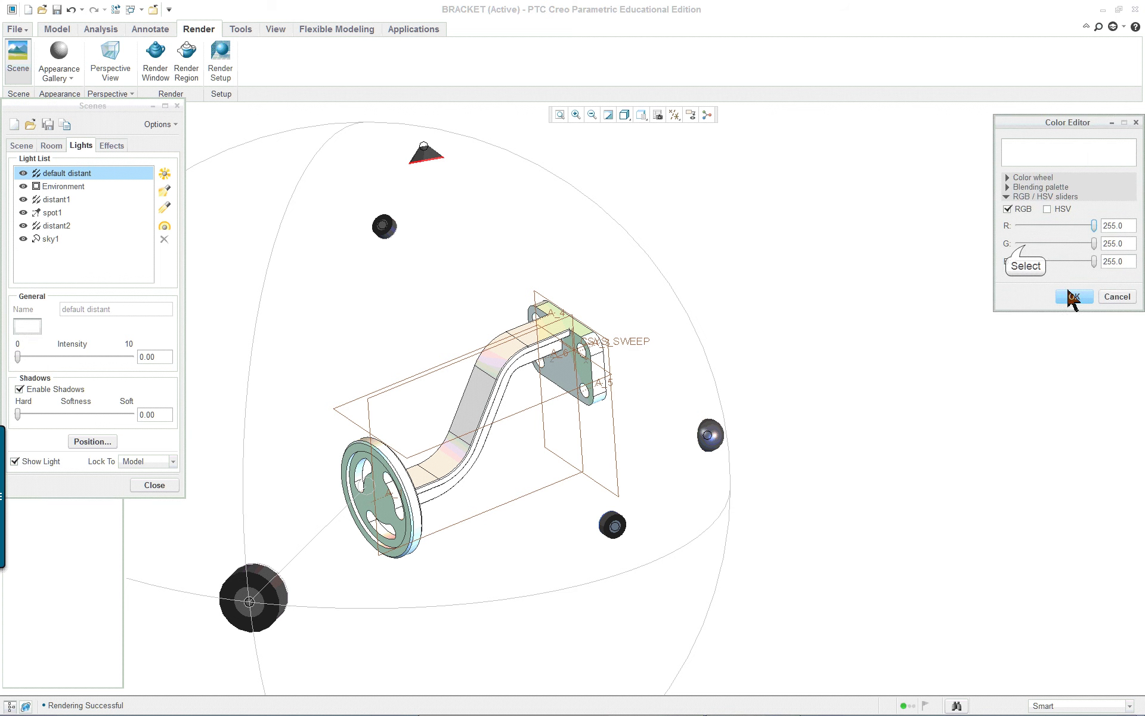
pyautogui.moveTo(1030, 244); pyautogui.dragTo(1022, 243)
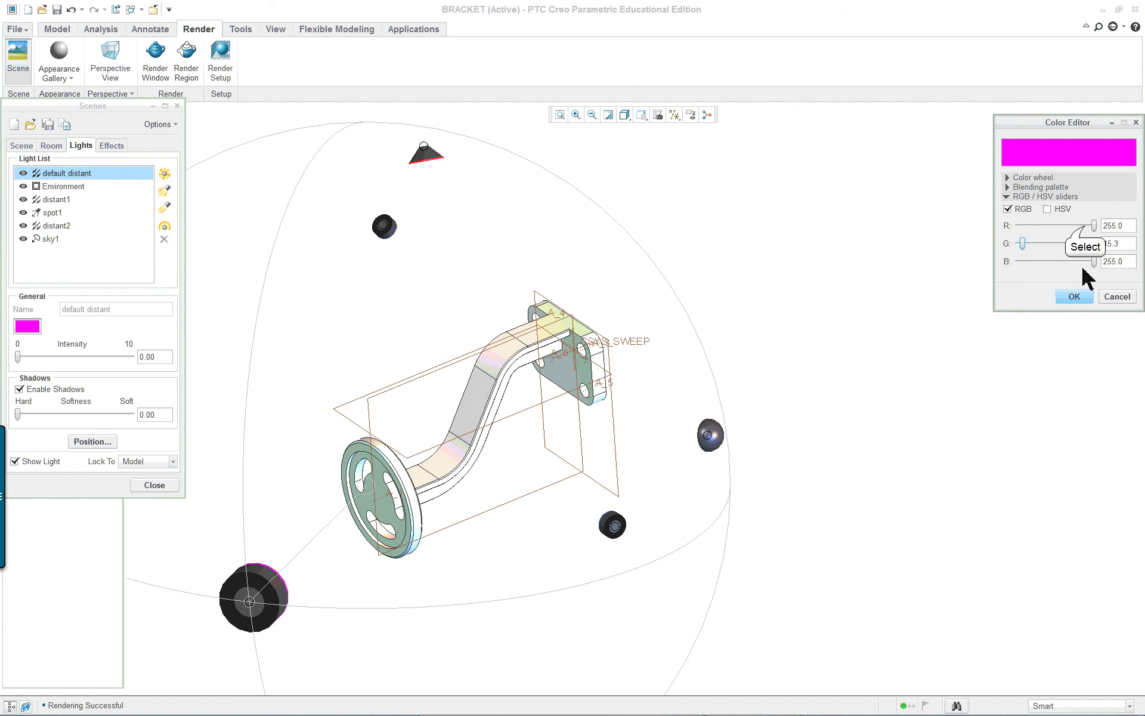
pyautogui.moveTo(1094, 226); pyautogui.dragTo(1054, 262)
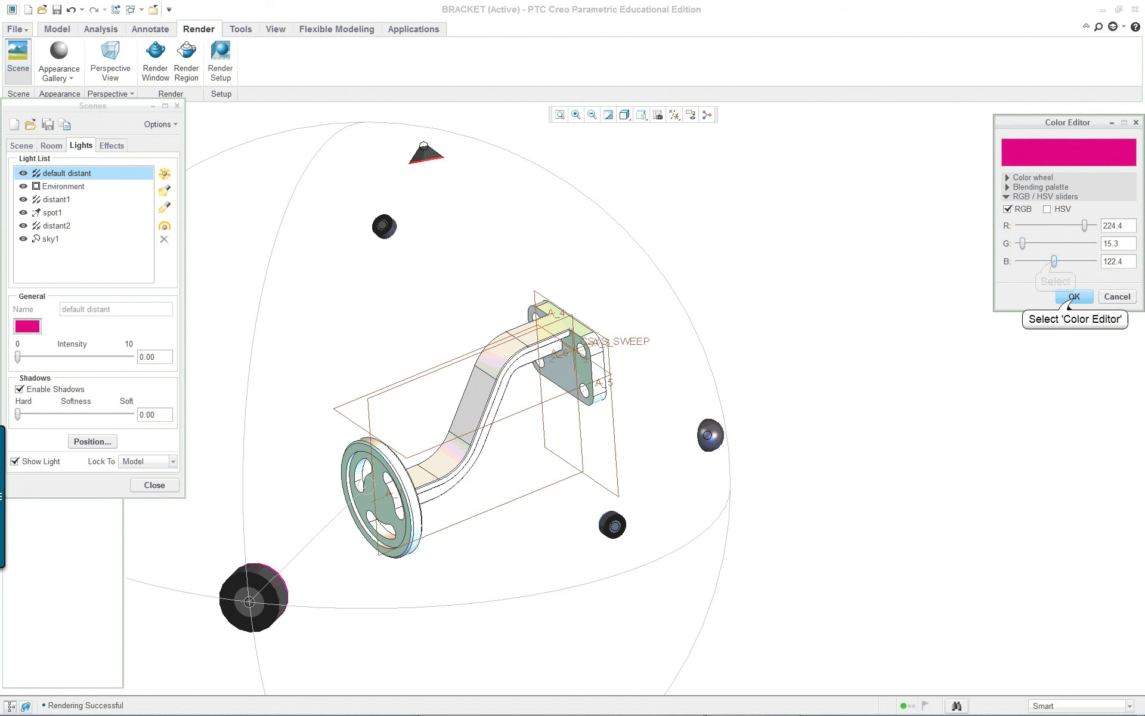
pyautogui.click(1075, 297)
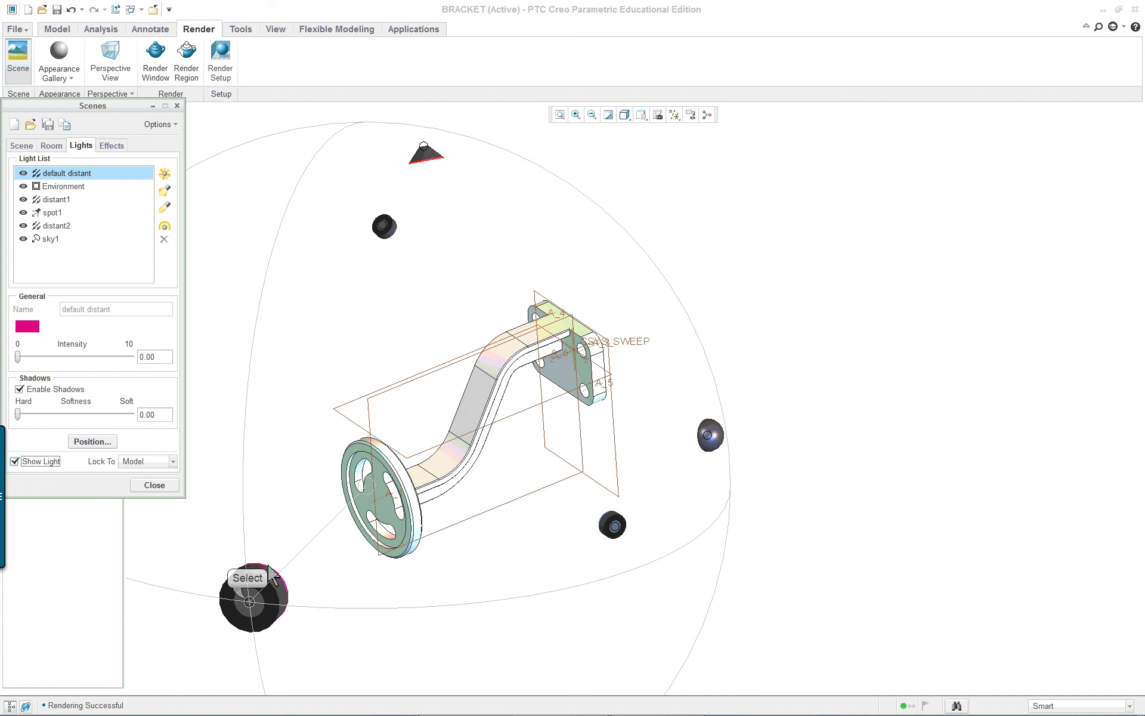
# Shift the default distant light slightly towards the bracket and move distant2 lower, in front of and below the bracket's arm.
pyautogui.moveTo(249, 600); pyautogui.dragTo(275, 596)
pyautogui.moveTo(613, 525)
pyautogui.mouseDown()
pyautogui.moveTo(574, 555)
pyautogui.moveTo(502, 555)
pyautogui.moveTo(531, 560)
pyautogui.mouseUp()
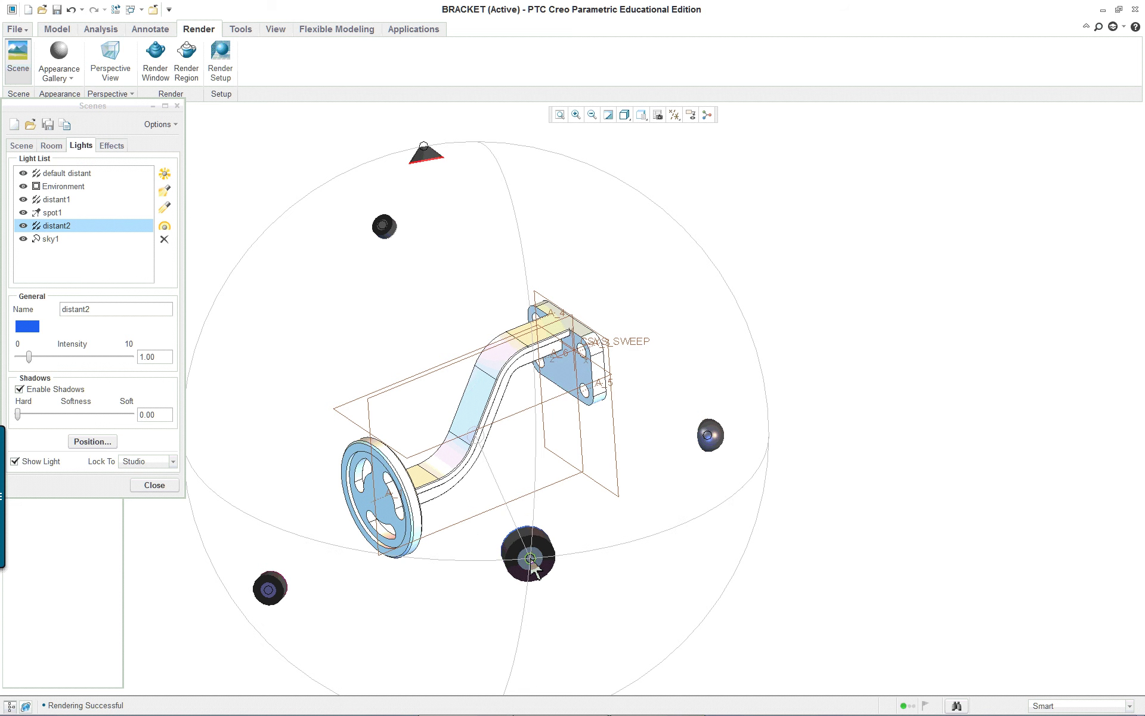
pyautogui.click(53, 200)
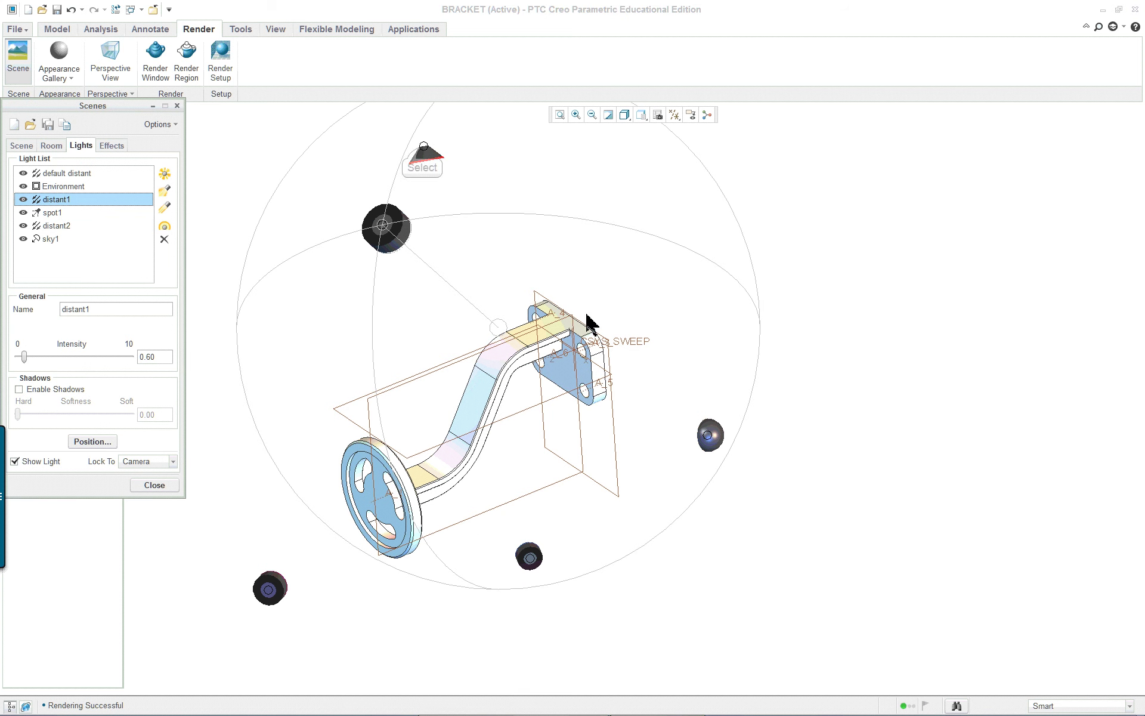
# Reposition the red spot1 light high above the bracket's arm and close the scene settings.
pyautogui.moveTo(424, 152); pyautogui.dragTo(471, 674)
pyautogui.moveTo(510, 591)
pyautogui.mouseDown()
pyautogui.moveTo(749, 474)
pyautogui.moveTo(420, 154)
pyautogui.moveTo(430, 147)
pyautogui.mouseUp()
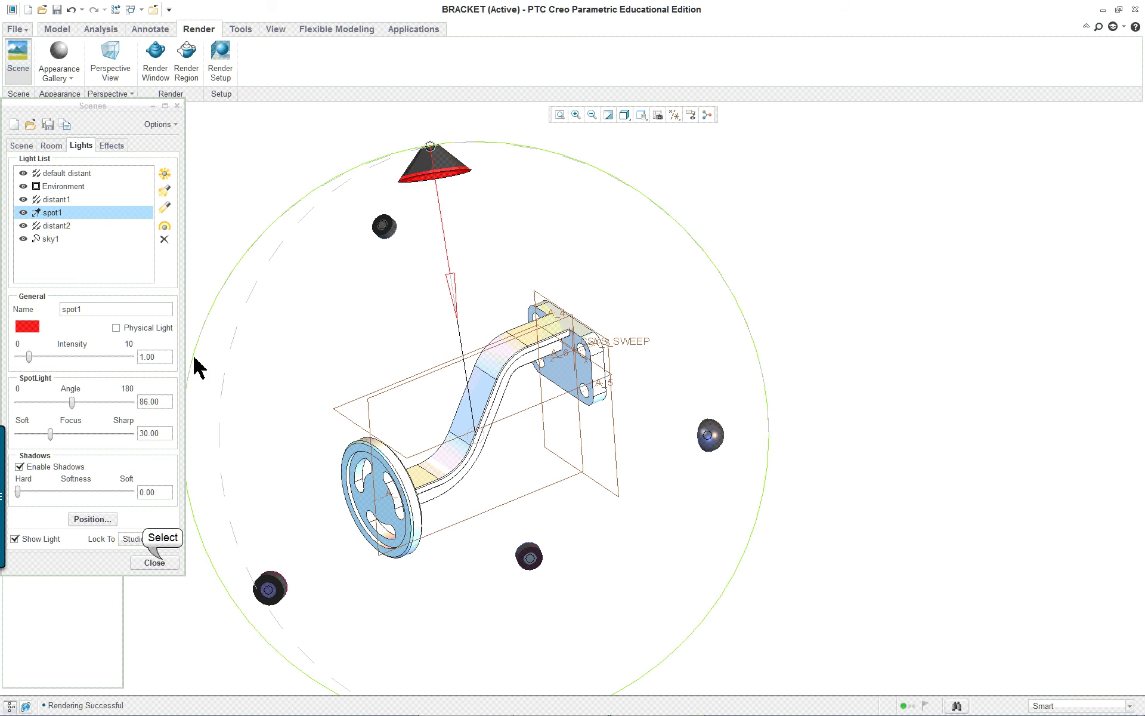
pyautogui.click(157, 563)
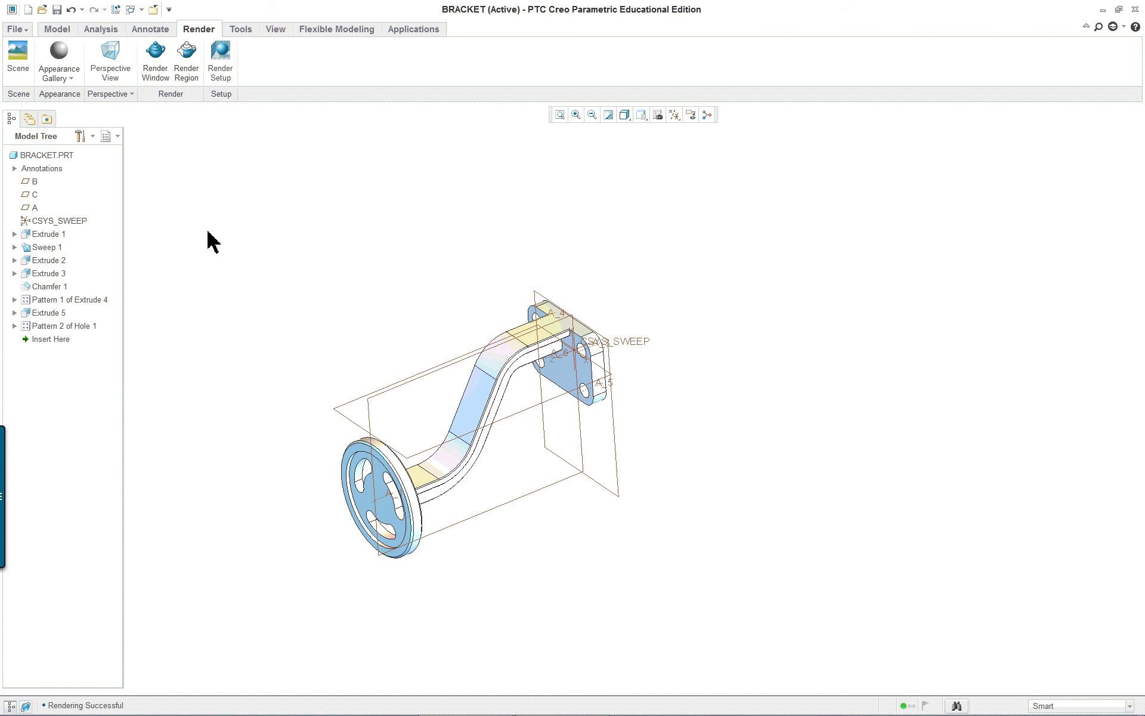
# Turn off the display of all datum axes, points, coordinate systems and planes.
pyautogui.scroll(2, 249, 295)
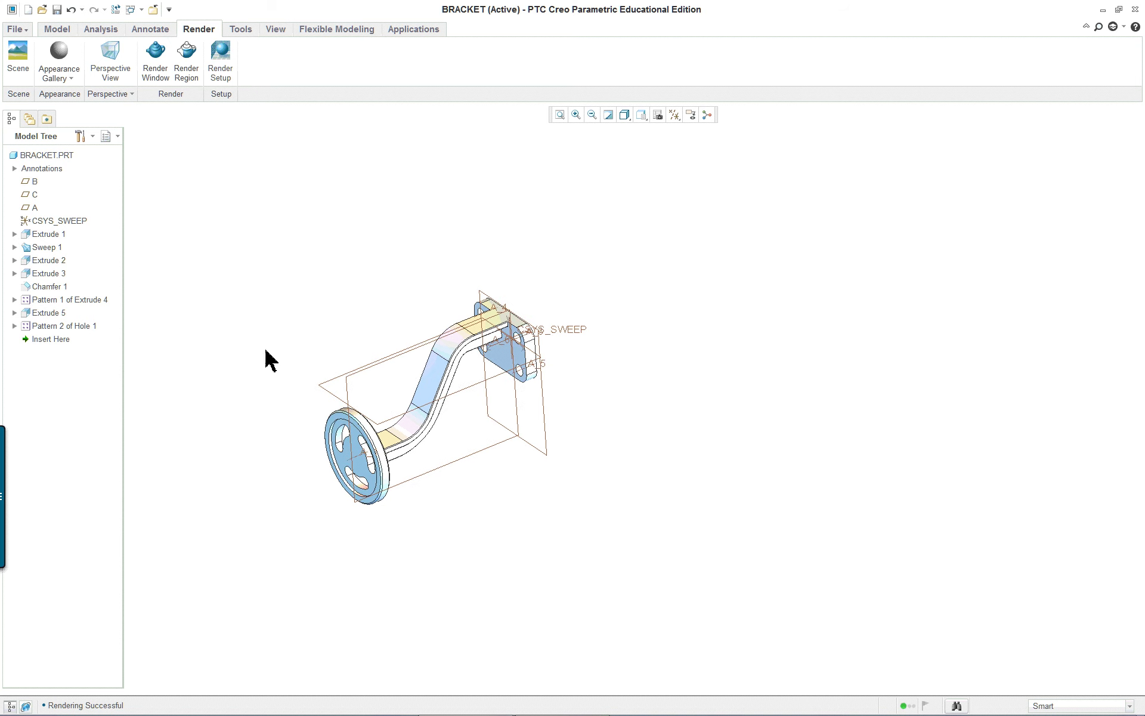
pyautogui.click(559, 116)
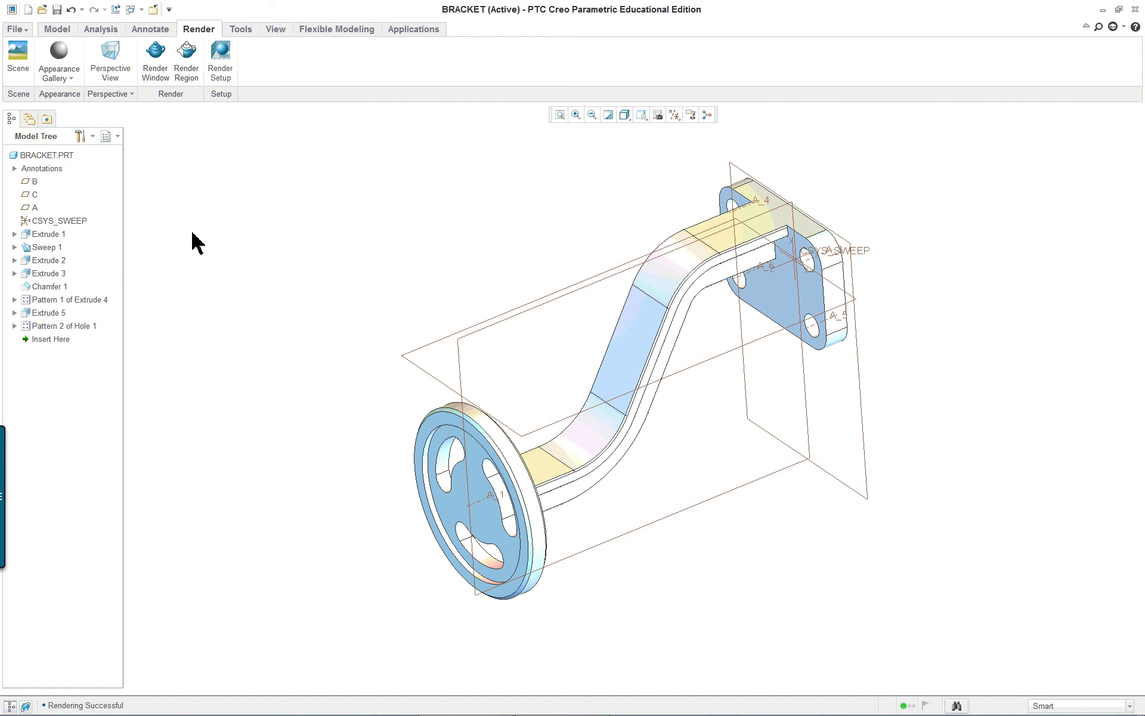
pyautogui.moveTo(192, 243); pyautogui.dragTo(841, 358, button='middle')
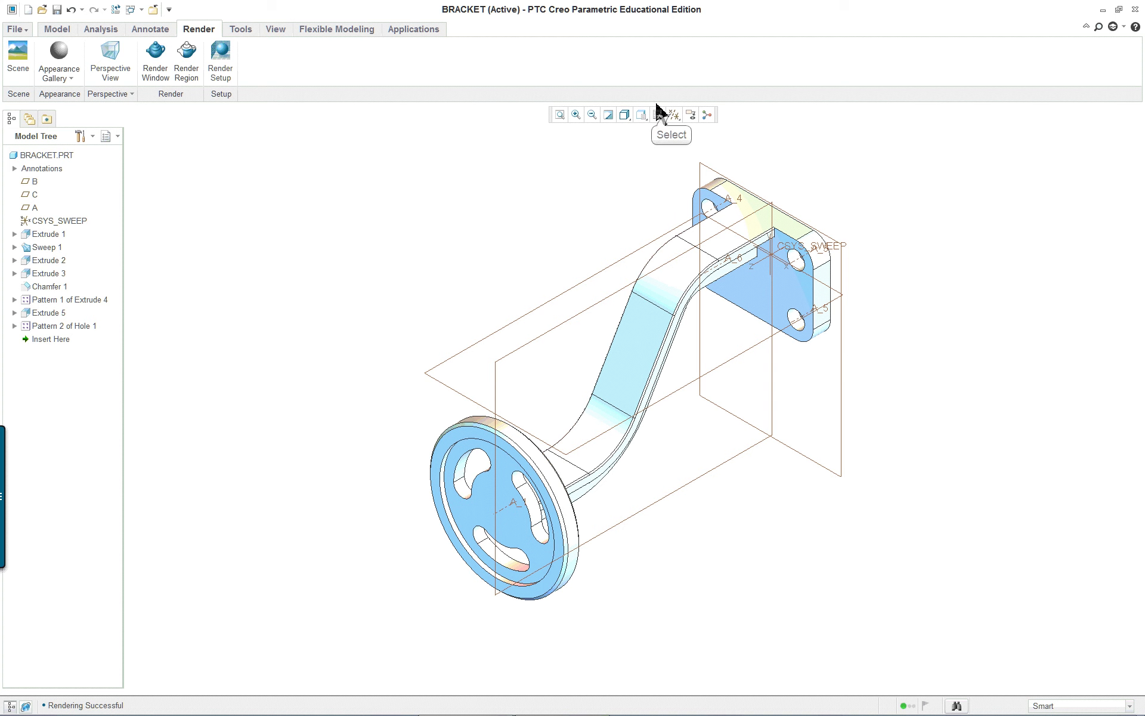
pyautogui.click(673, 115)
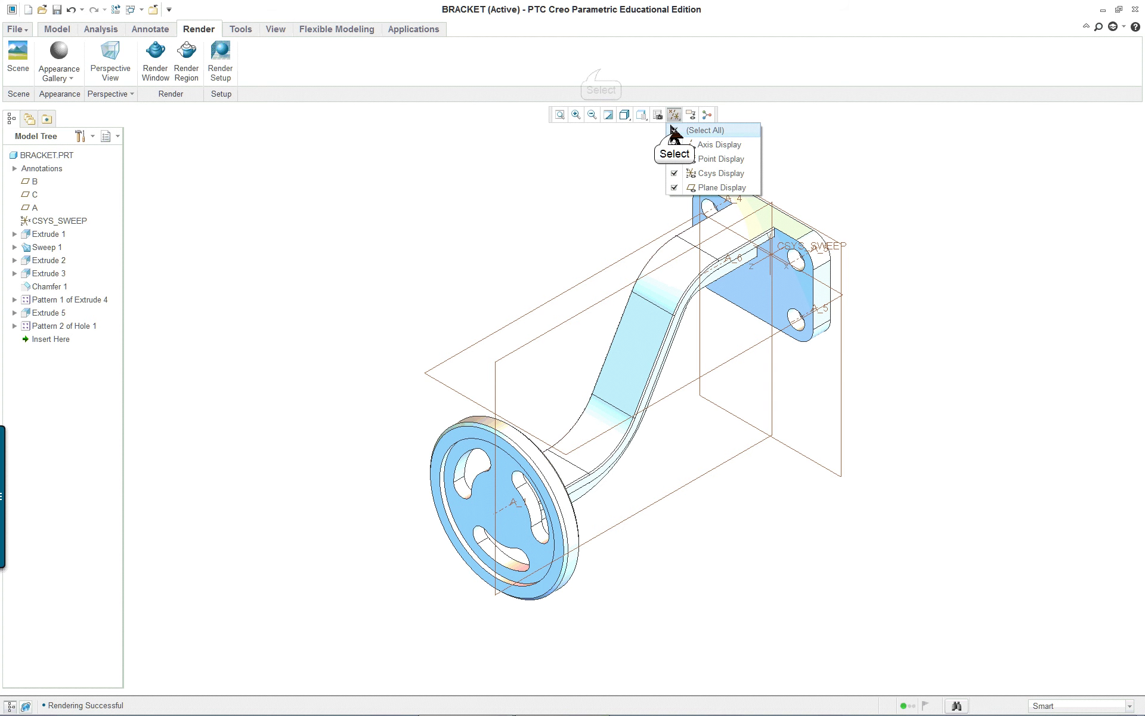
pyautogui.click(674, 131)
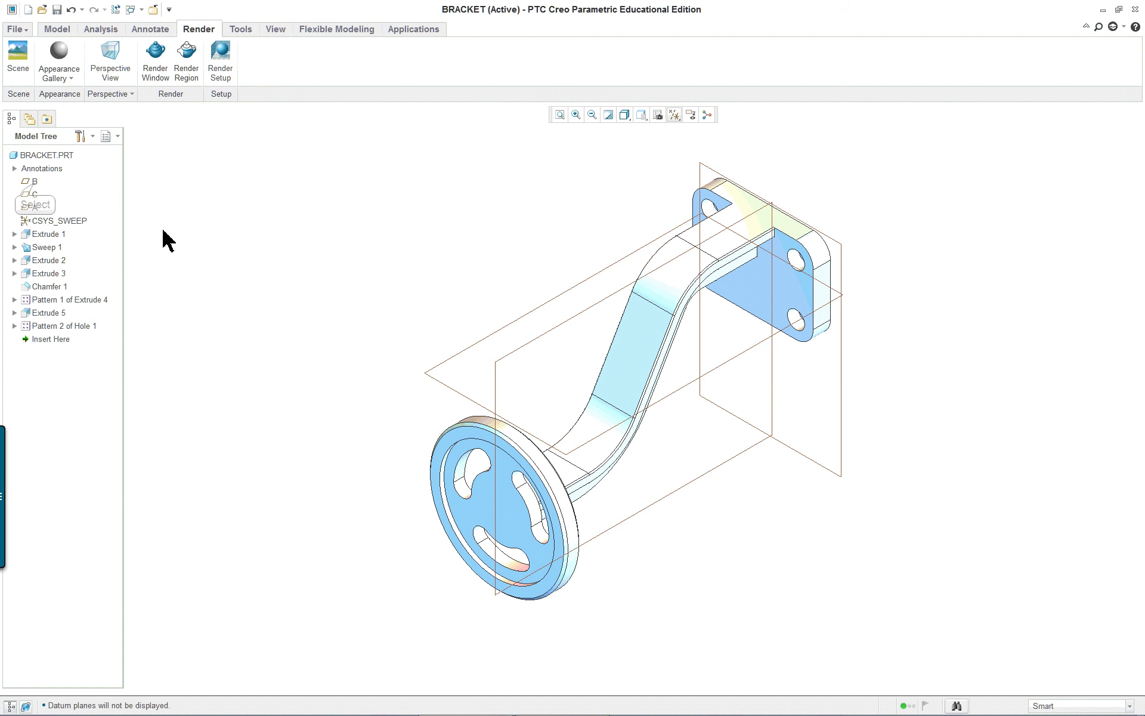
# Hide datum planes A, B and C of the bracket.
pyautogui.click(32, 182)
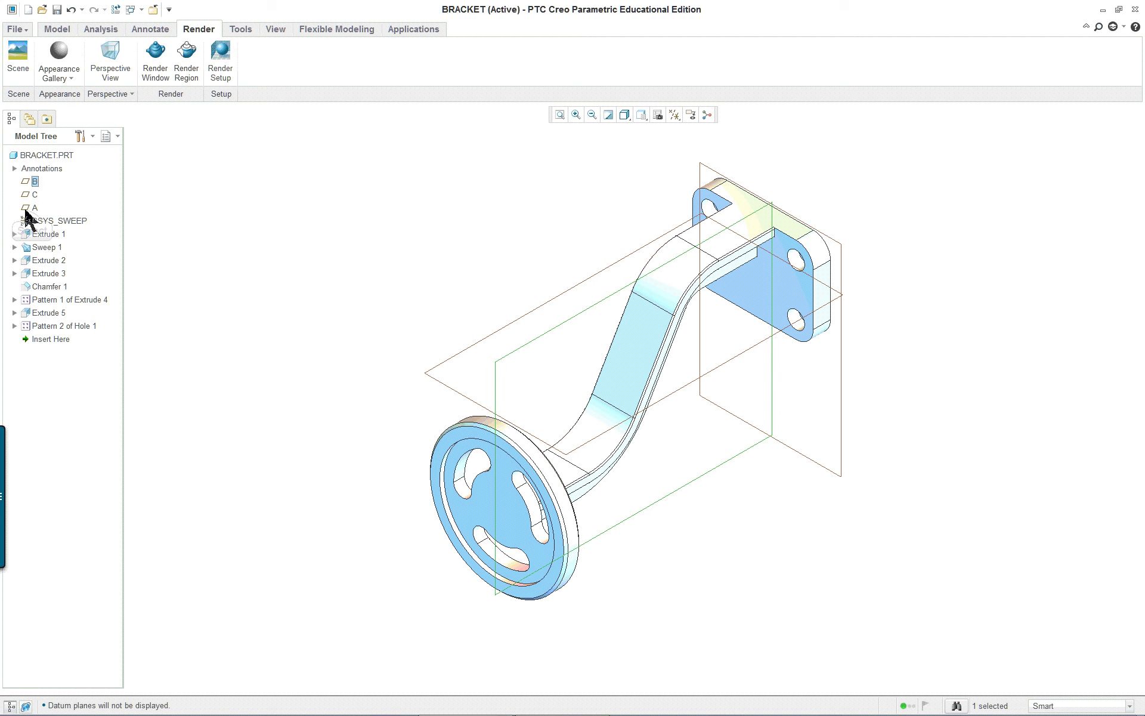
pyautogui.keyDown('ctrl'); pyautogui.click(34, 207); pyautogui.keyUp('ctrl')
pyautogui.keyDown('ctrl'); pyautogui.click(35, 195); pyautogui.keyUp('ctrl')
pyautogui.rightClick(34, 195)
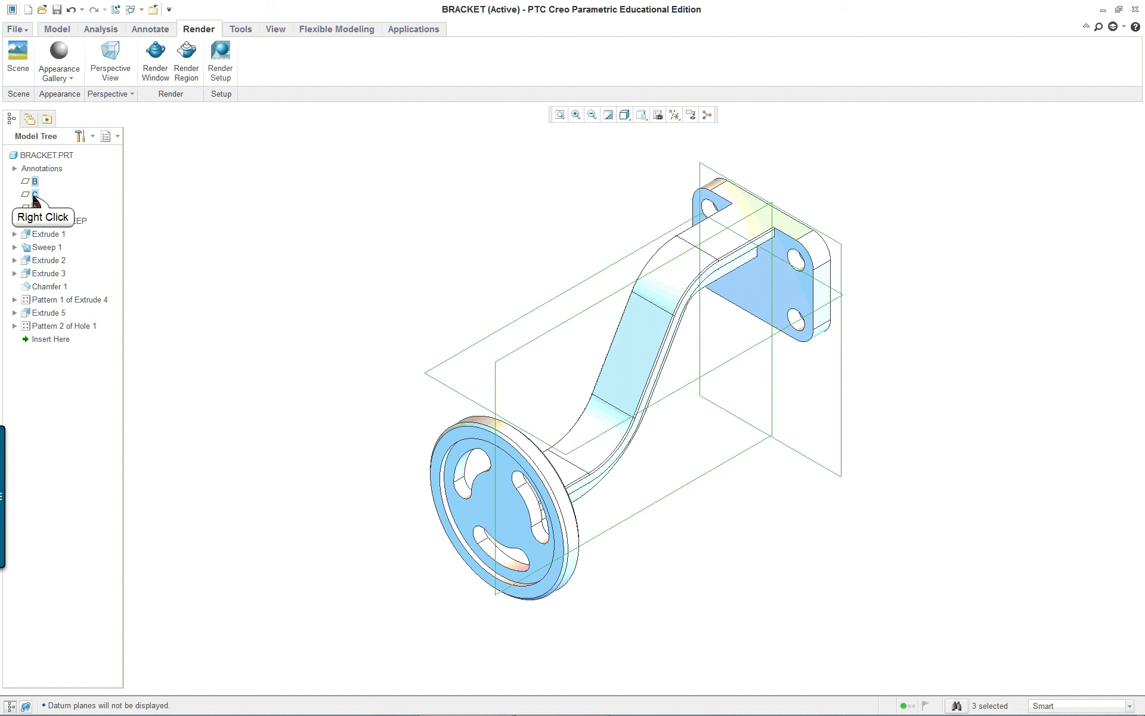
pyautogui.click(62, 273)
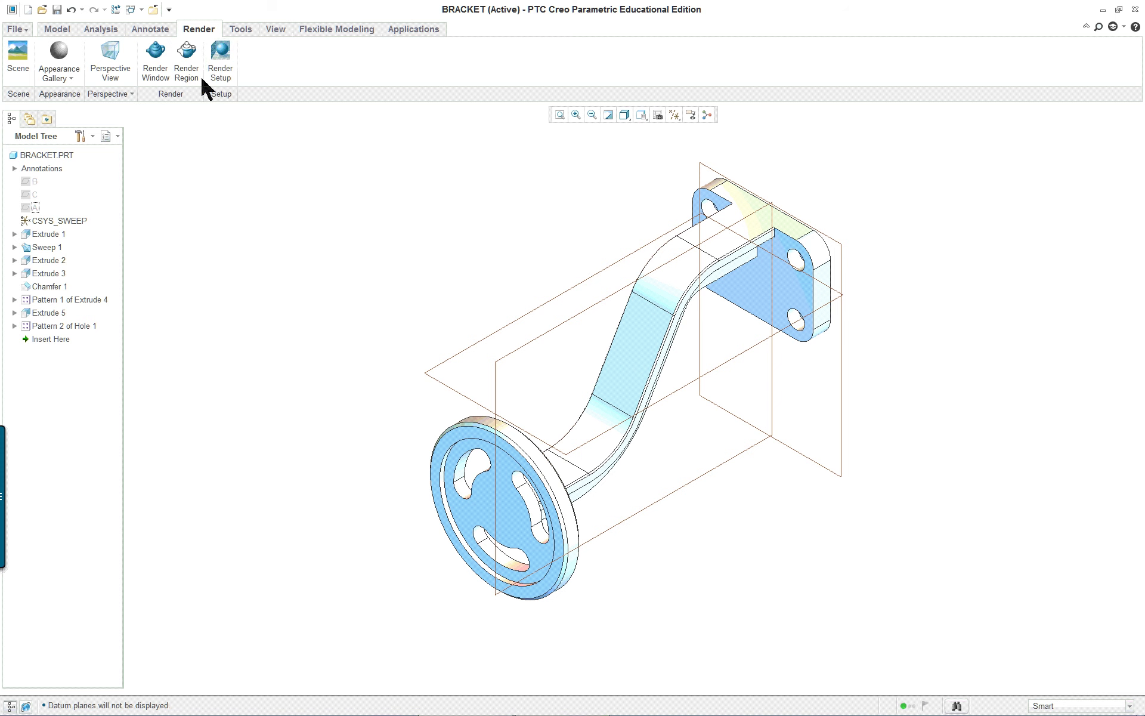
# Render the whole view of the bracket with the repositioned coloured lights.
pyautogui.click(156, 55)
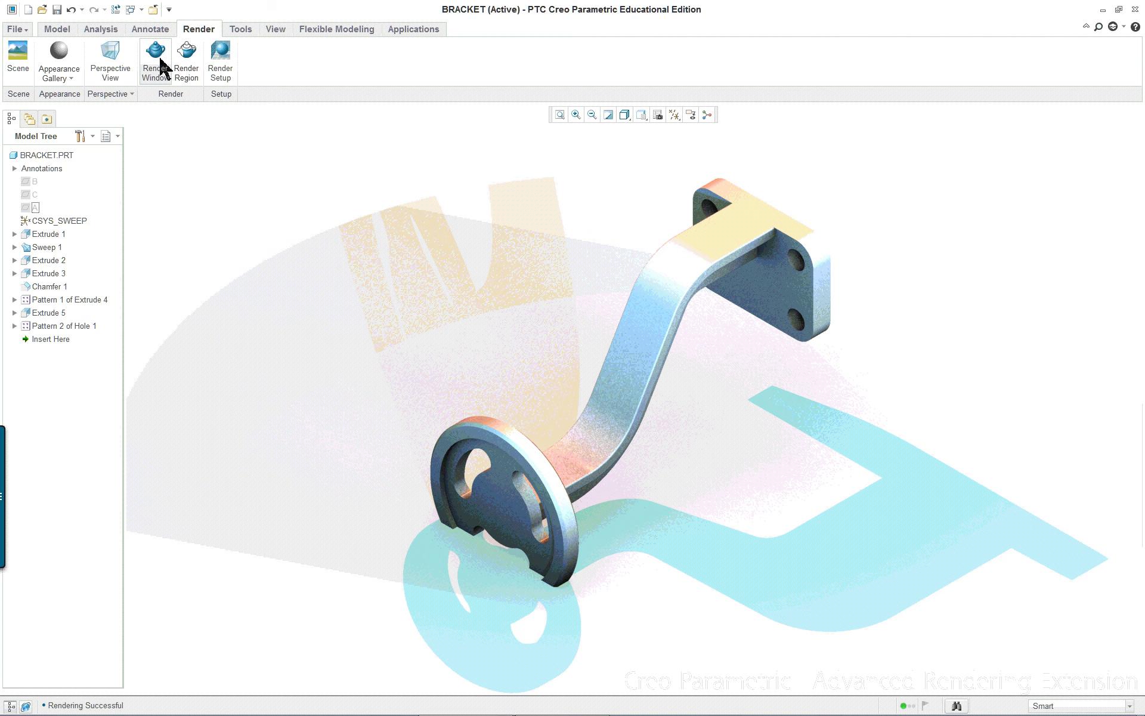
pyautogui.moveTo(642, 564)
pyautogui.mouseDown(button='middle')
pyautogui.moveTo(659, 556)
pyautogui.moveTo(609, 549)
pyautogui.moveTo(632, 560)
pyautogui.mouseUp(button='middle')
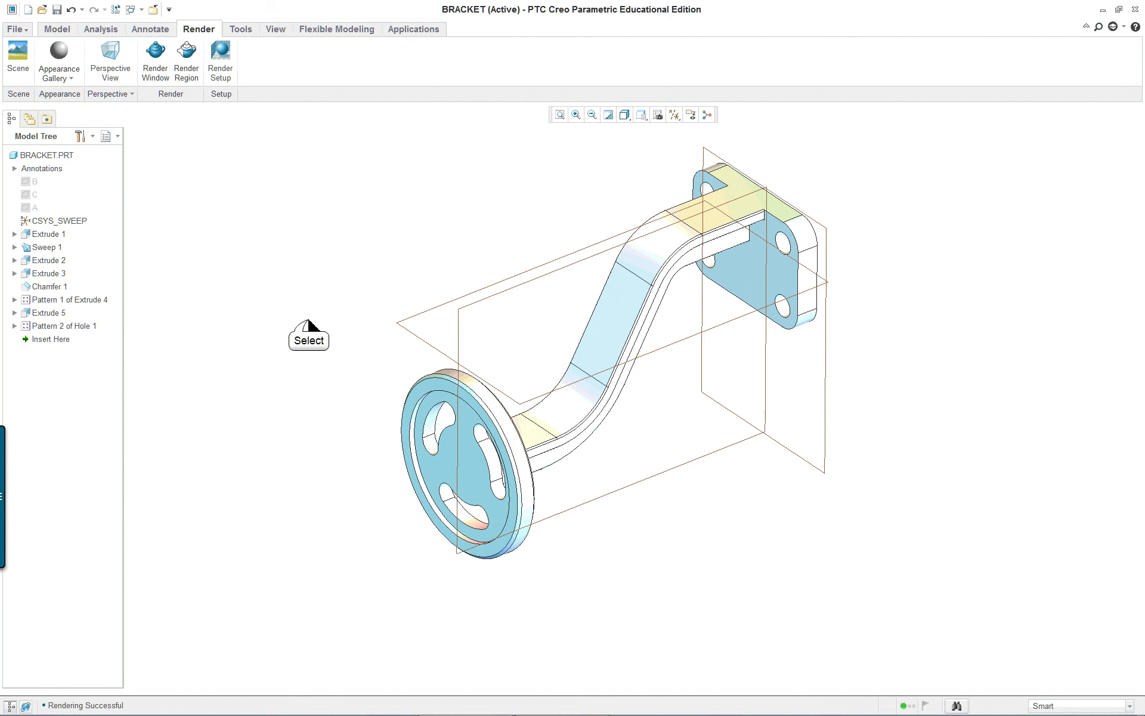